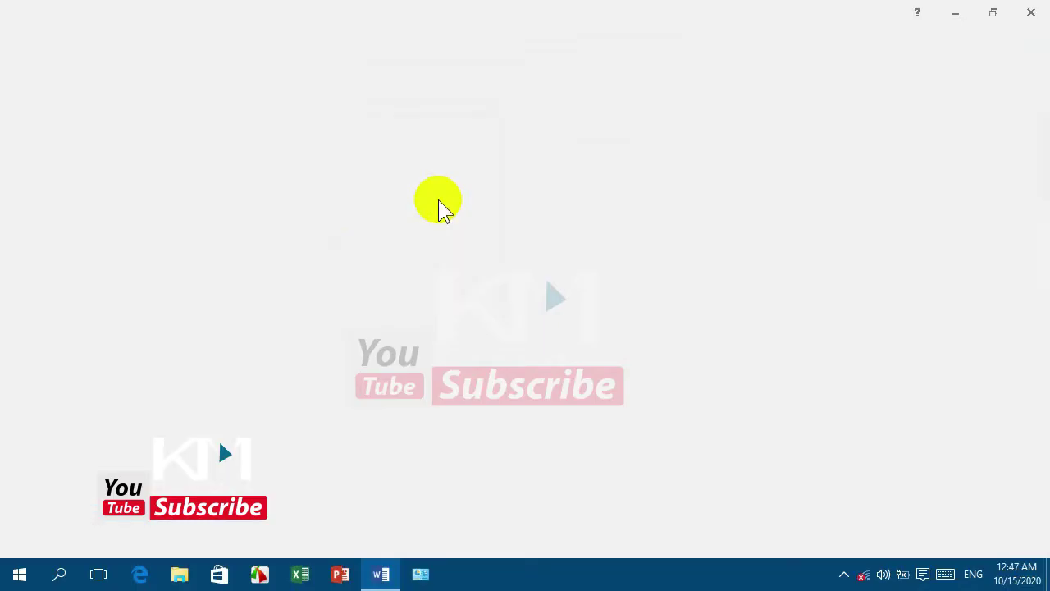
# - Start a blank new document and bring up the References ribbon
pyautogui.click(438, 200)
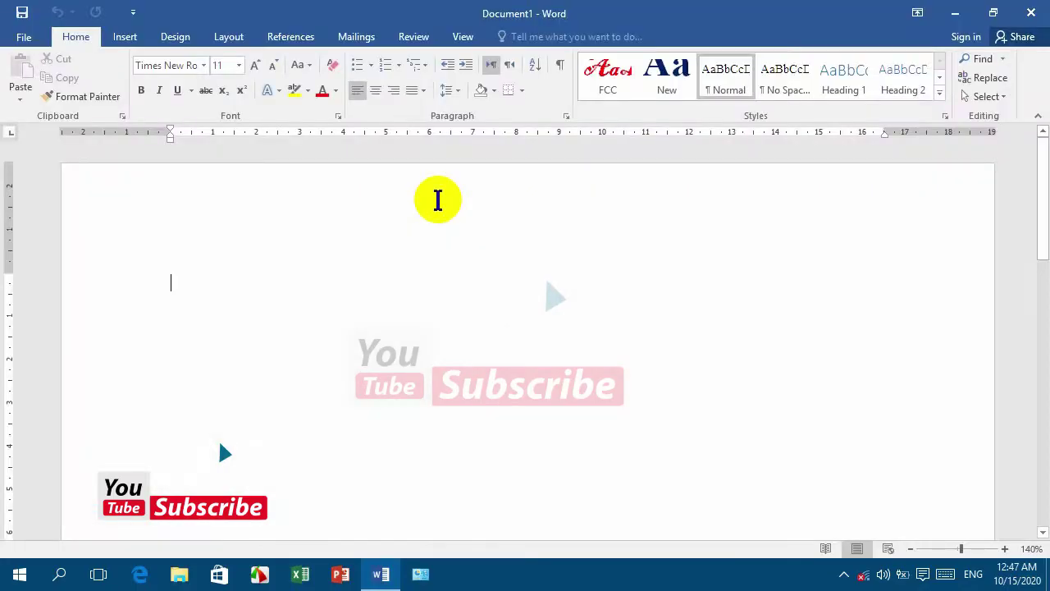
pyautogui.click(288, 39)
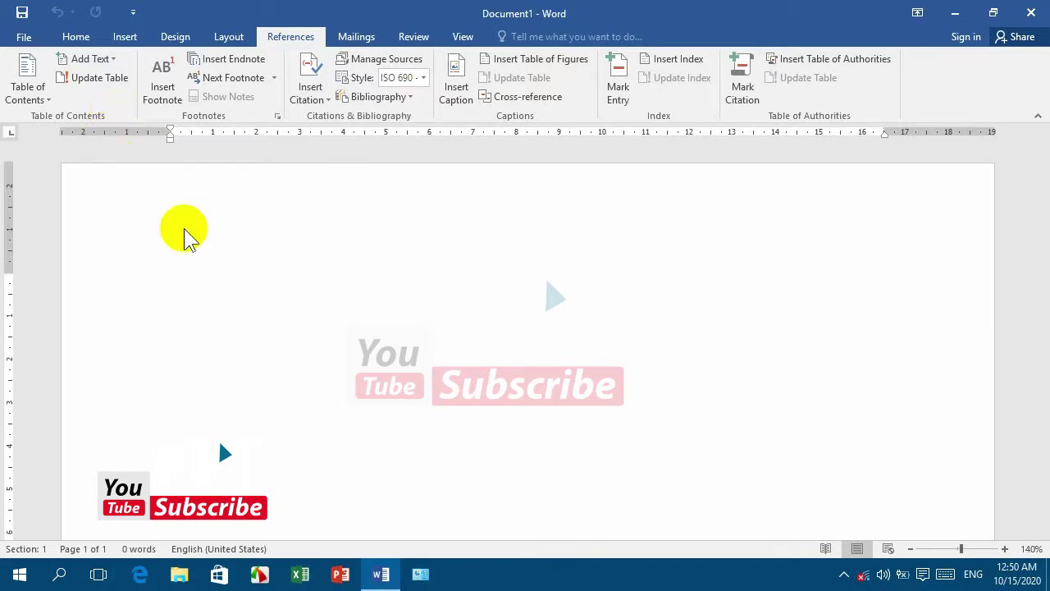
# - Type 'Computer' and make it a Level 1 table-of-contents entry
pyautogui.write('Com')
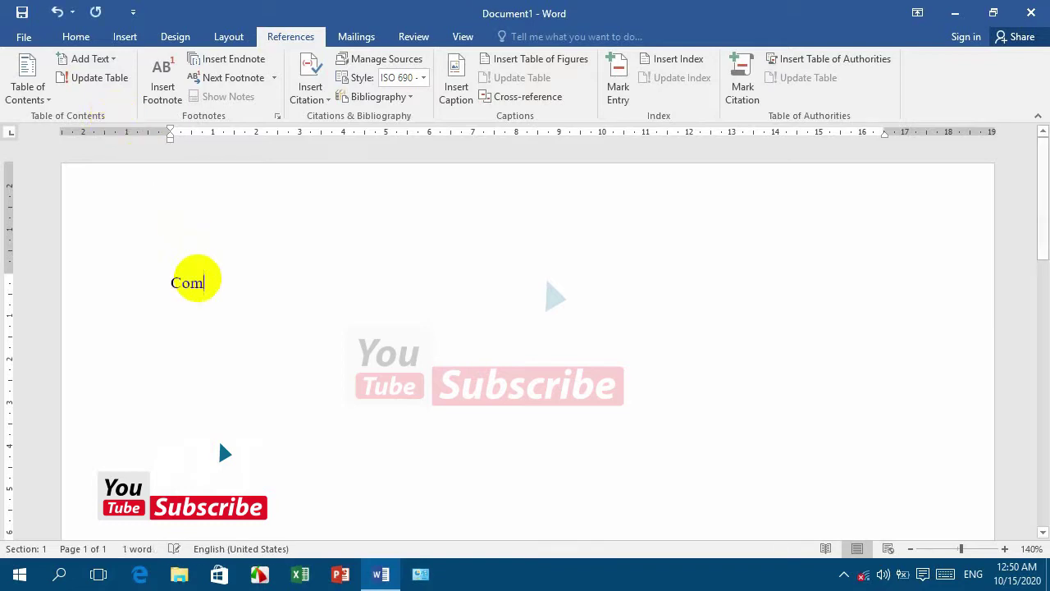
pyautogui.write('pute')
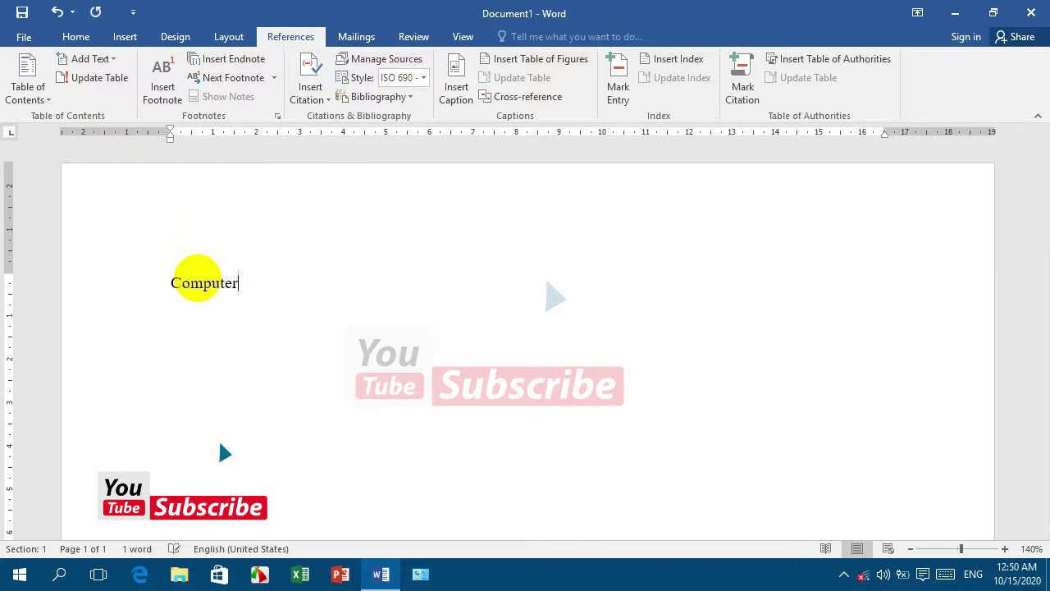
pyautogui.write('r')
pyautogui.moveTo(239, 282); pyautogui.dragTo(147, 284)
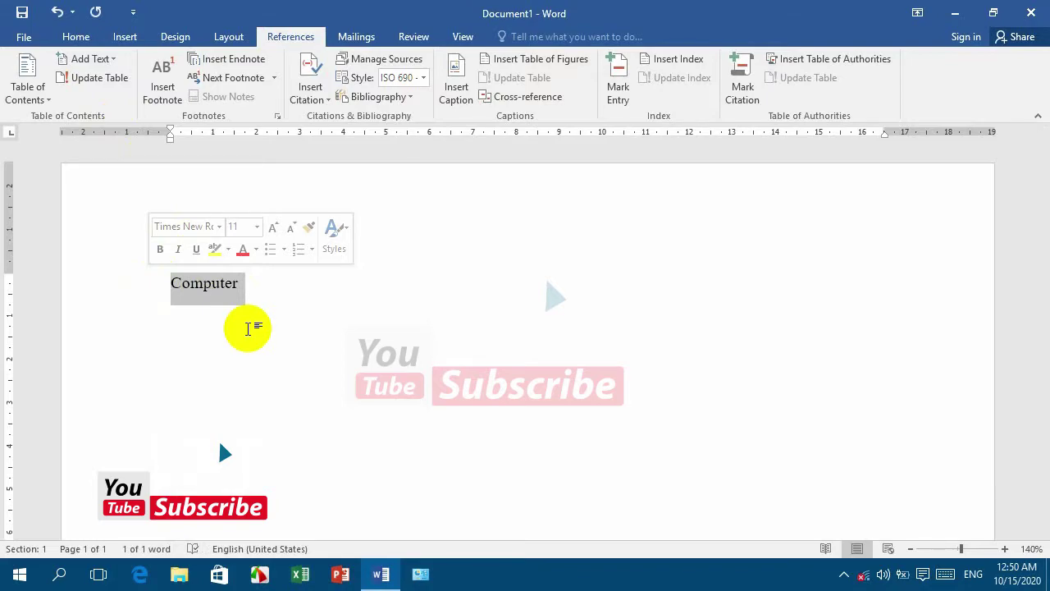
pyautogui.click(113, 59)
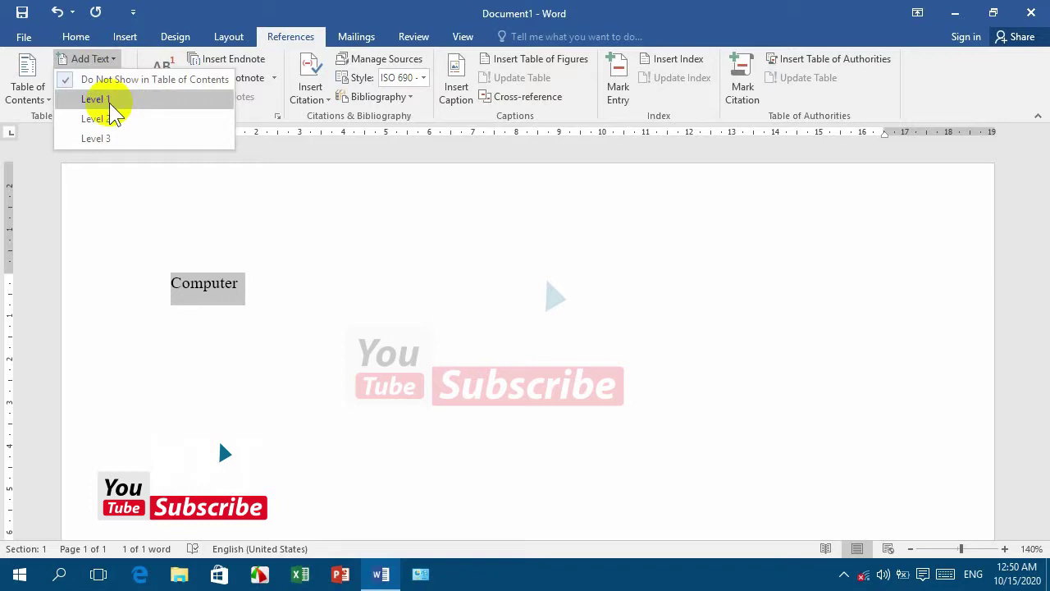
pyautogui.click(110, 100)
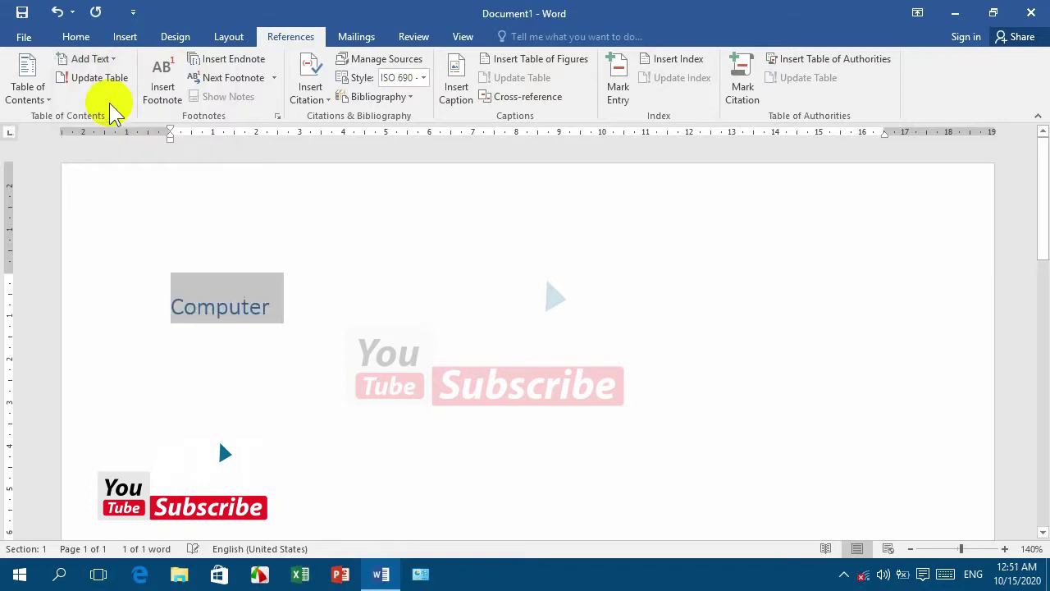
# - Generate seven sample paragraphs with =rand(7) below the Computer heading
pyautogui.click(201, 369)
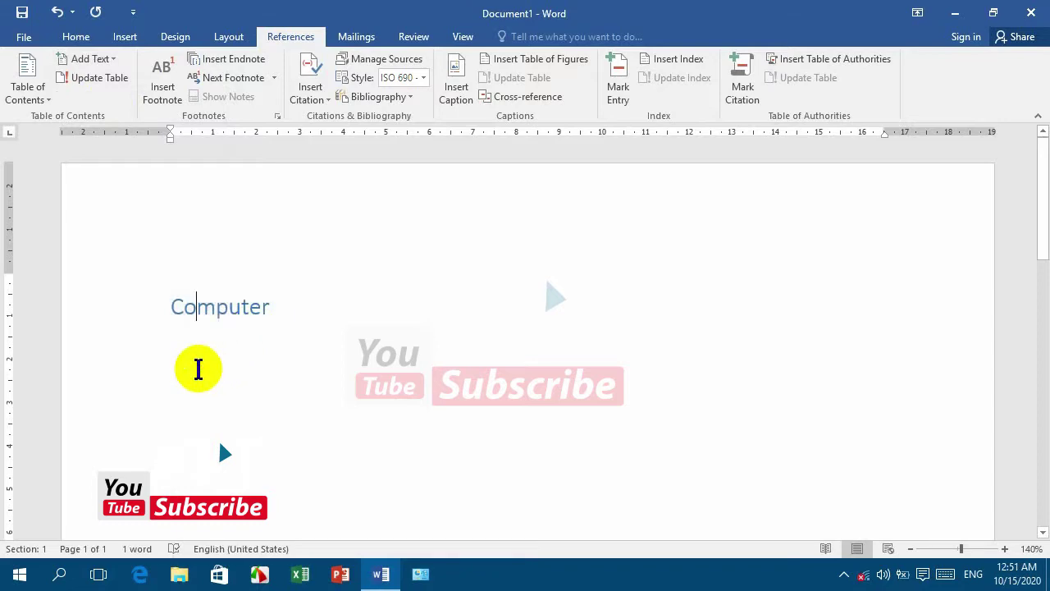
pyautogui.doubleClick(186, 339)
pyautogui.write('=rand(')
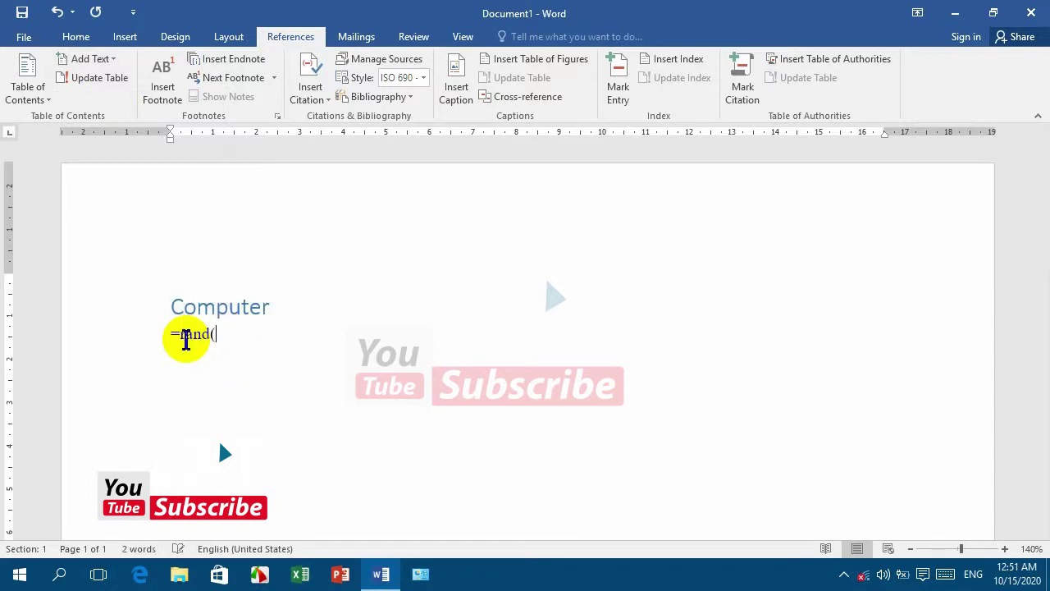
pyautogui.write('7)')
pyautogui.press('Return')
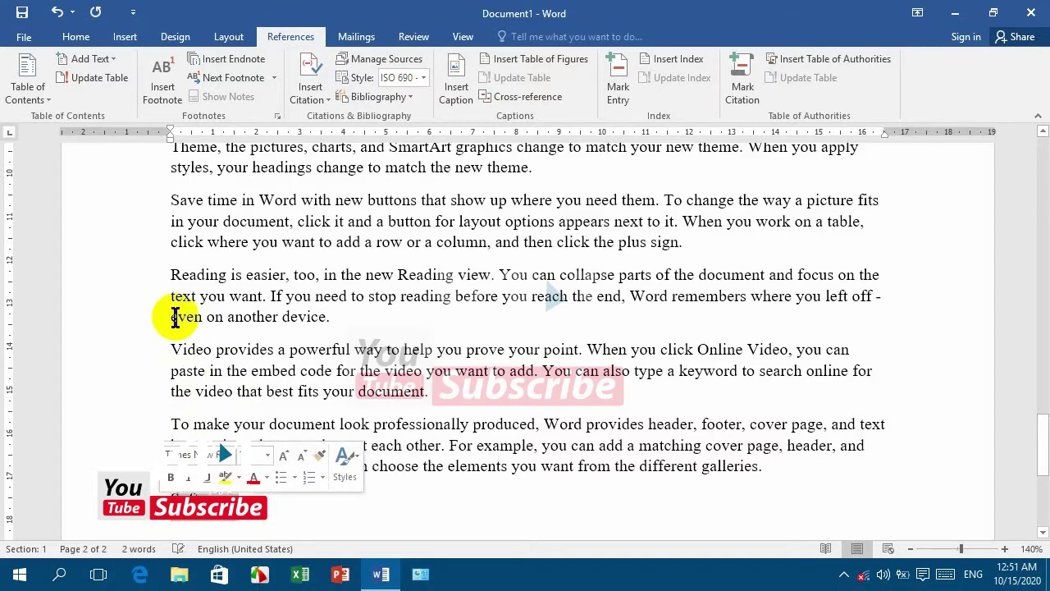
pyautogui.click(108, 61)
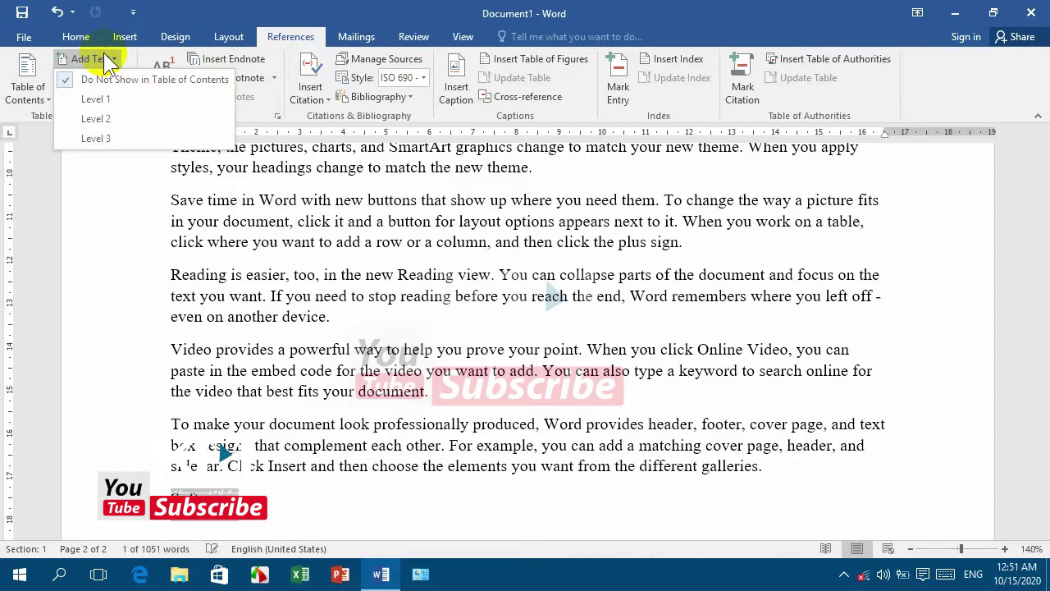
# - Make the bottom line a Level 2 contents entry, then add ten sample paragraphs with =rand(10)
pyautogui.click(113, 119)
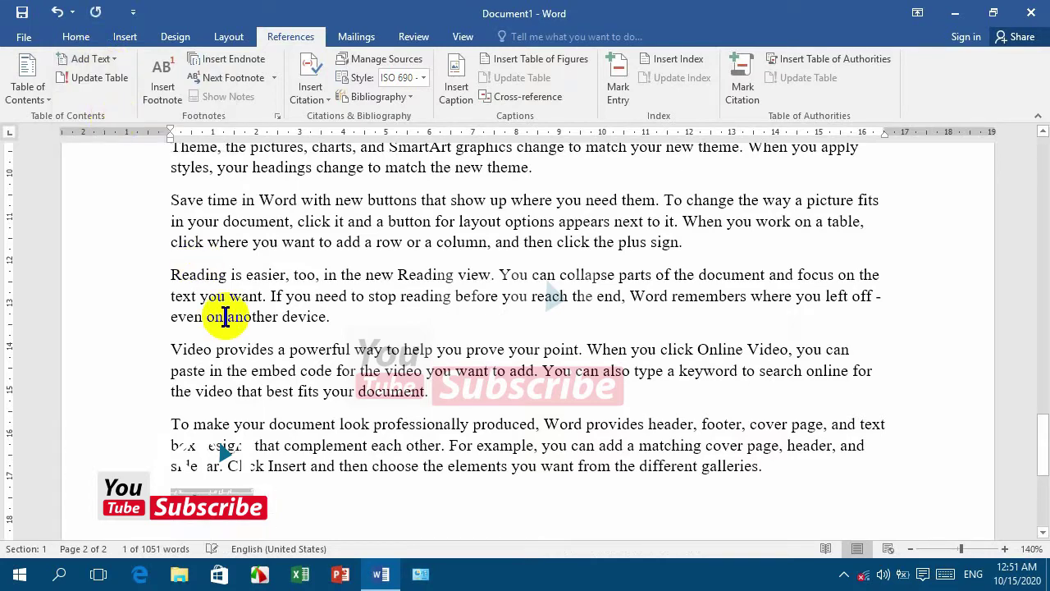
pyautogui.click(194, 530)
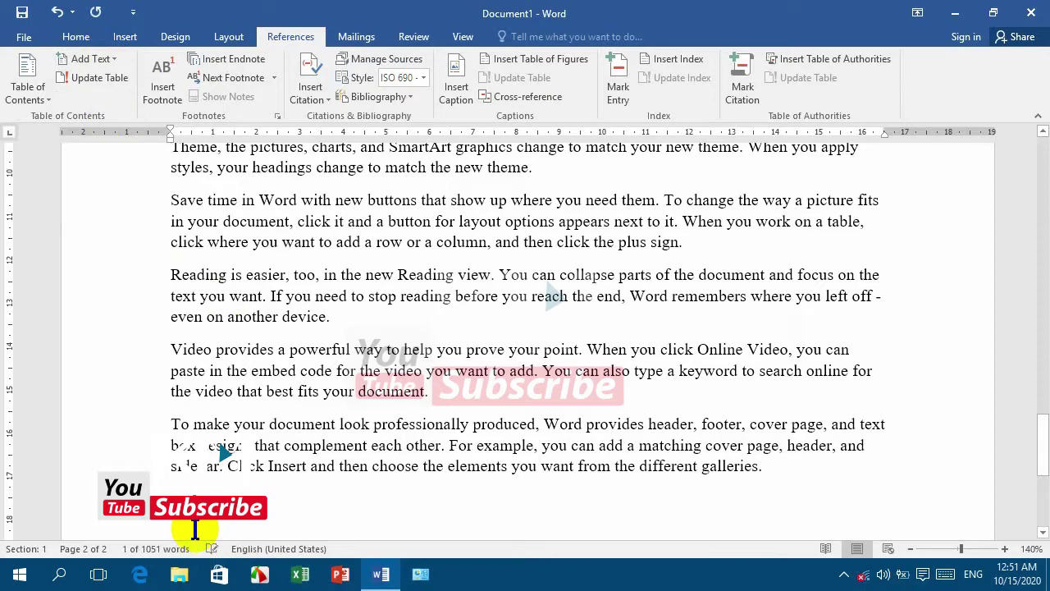
pyautogui.write('=rand')
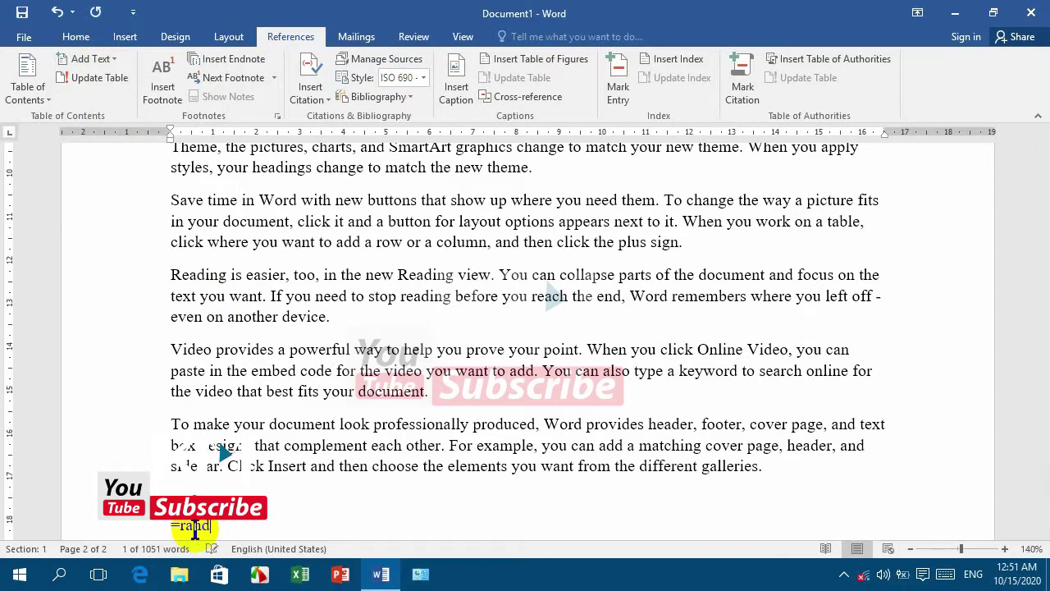
pyautogui.write('(10)')
pyautogui.press('Return')
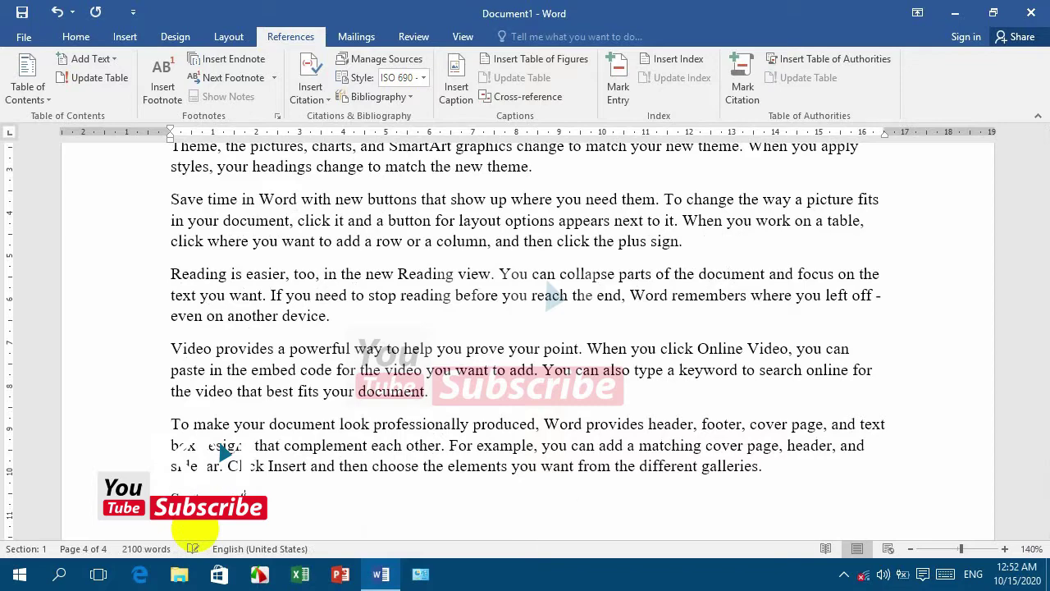
# - Finish the new software subheading and set it as a Level 3 contents entry
pyautogui.write('are')
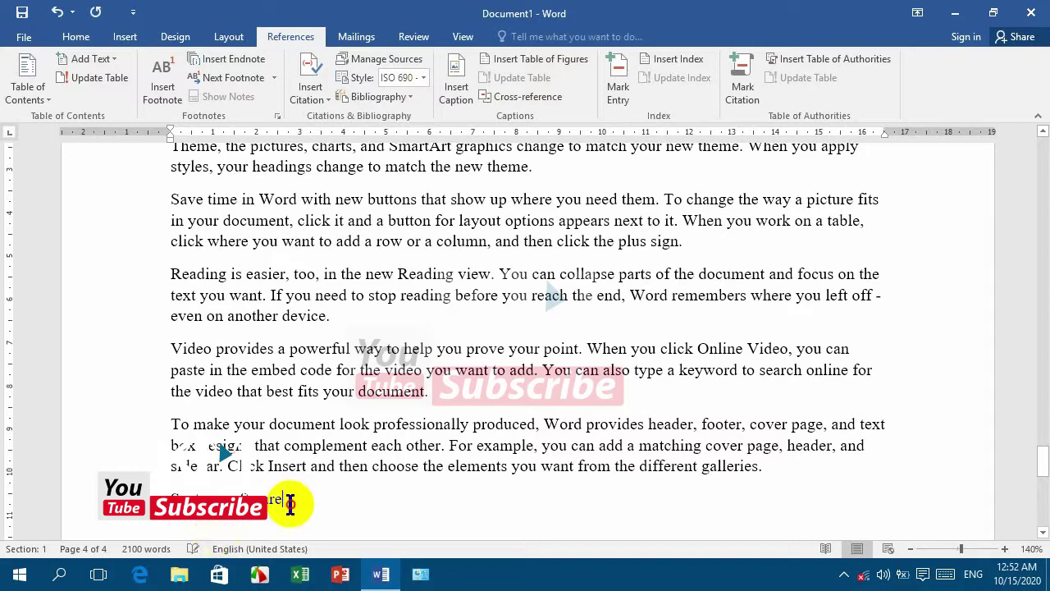
pyautogui.moveTo(146, 521); pyautogui.dragTo(328, 502)
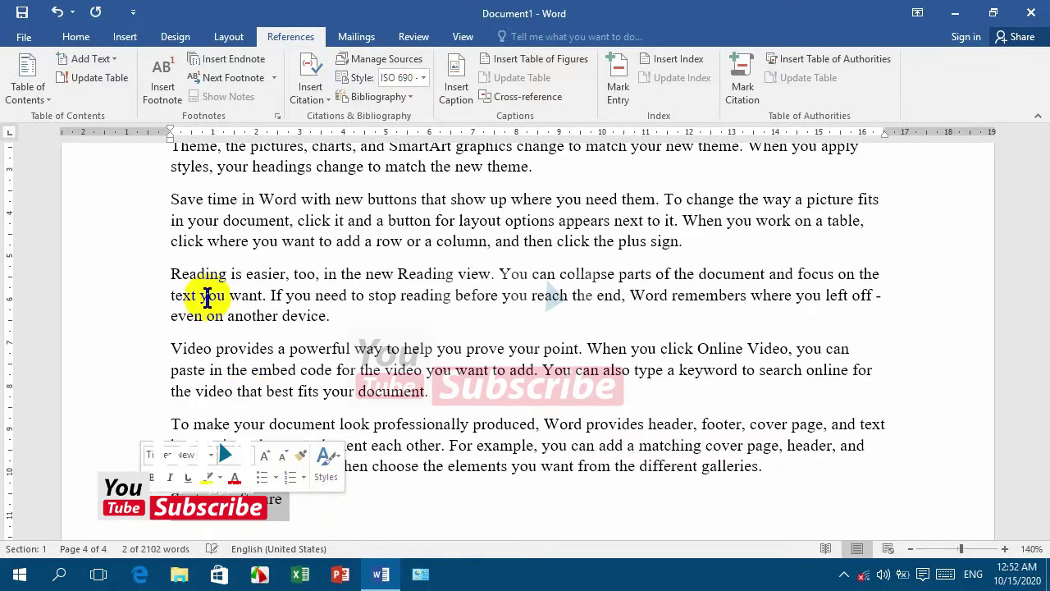
pyautogui.click(91, 59)
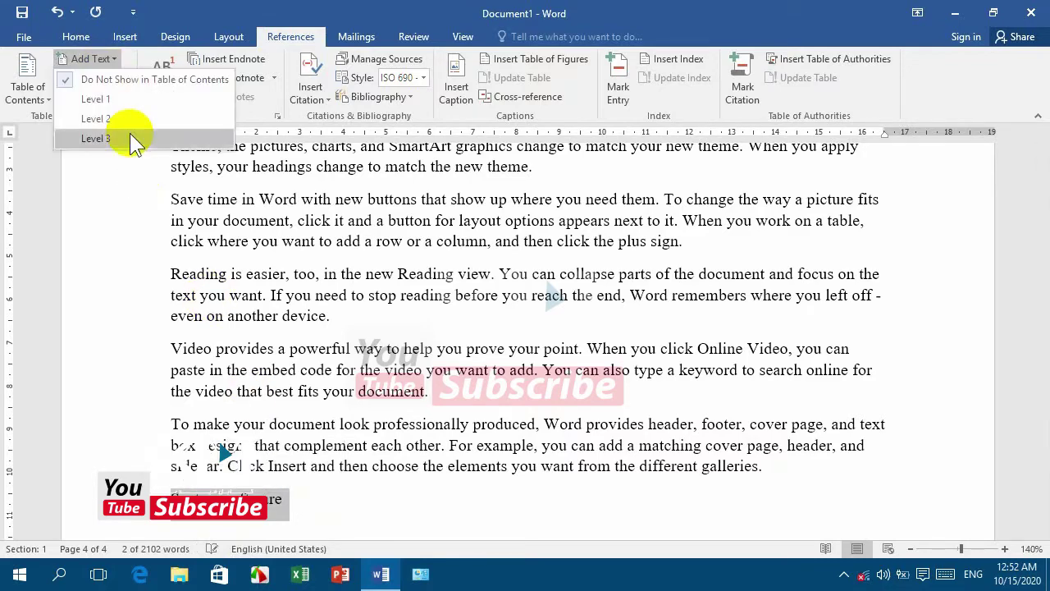
pyautogui.click(132, 136)
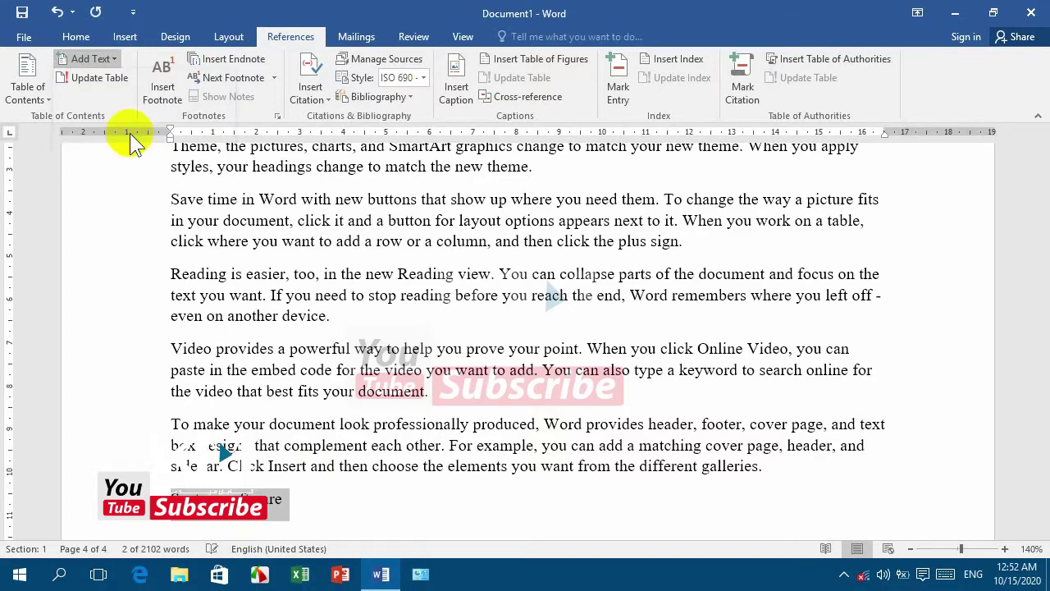
pyautogui.click(179, 531)
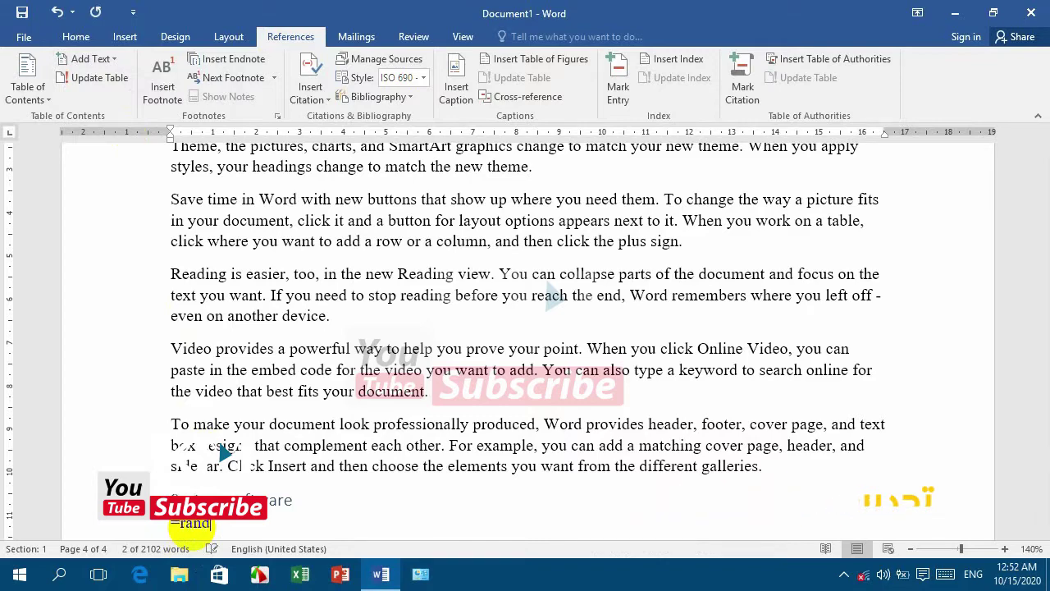
# - Add sample paragraphs with =rand() and make the 'Application software' line a Level 3 entry
pyautogui.write('=rand()')
pyautogui.press('Return')
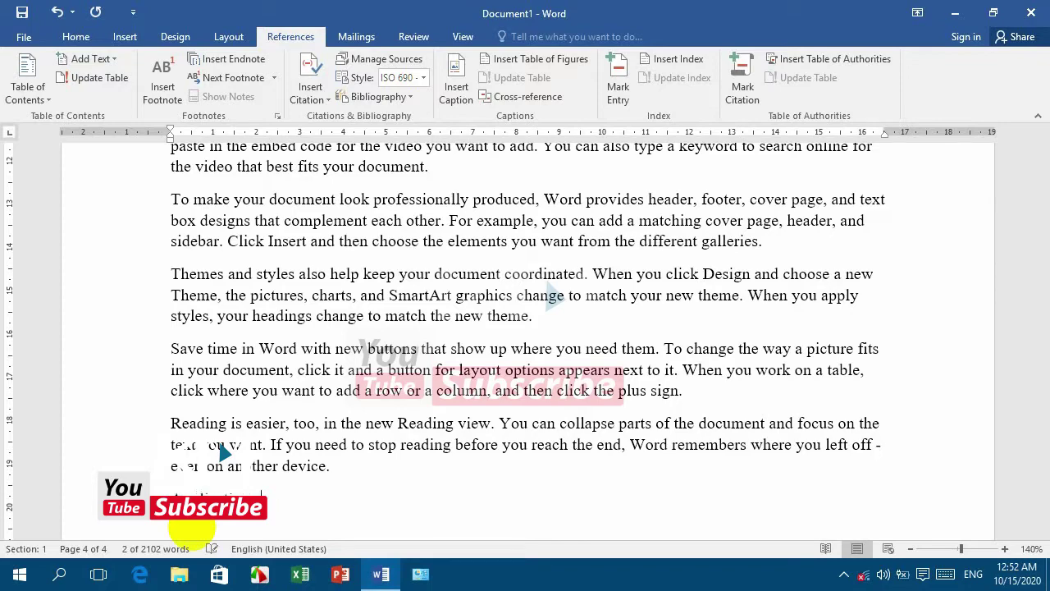
pyautogui.write('software')
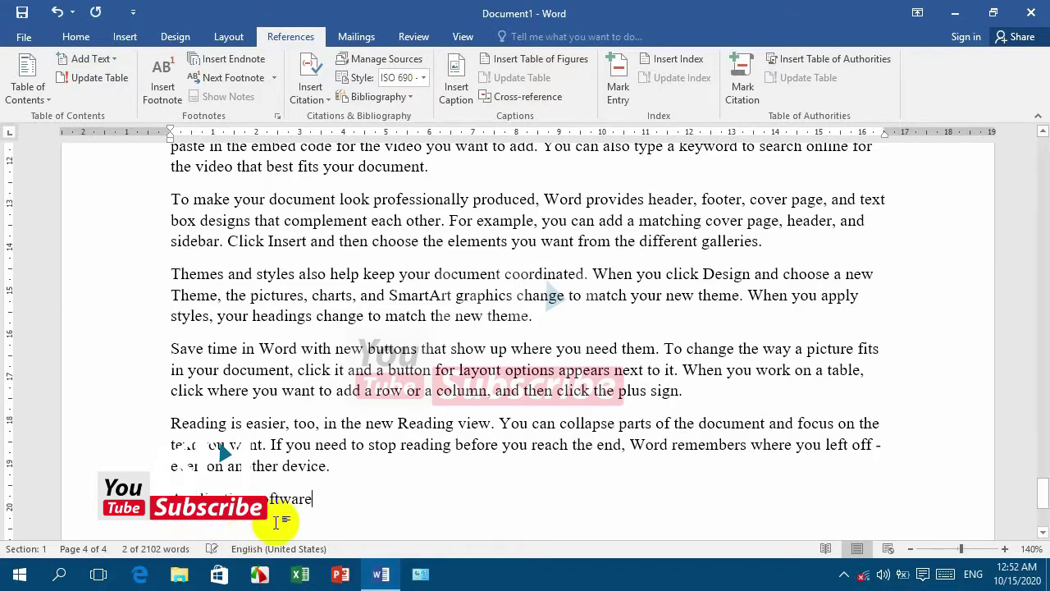
pyautogui.click(156, 499)
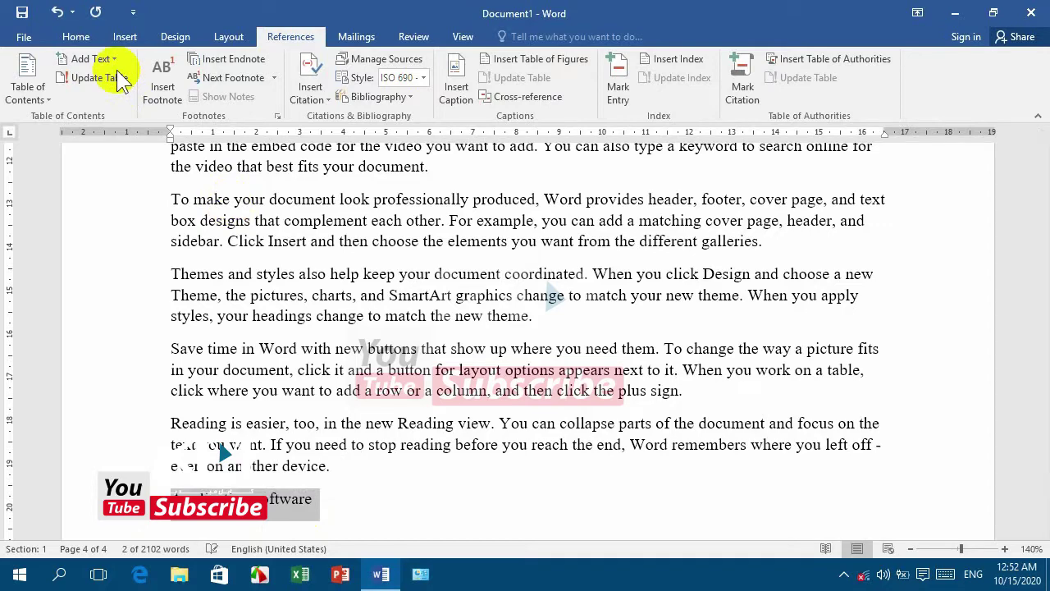
pyautogui.click(89, 59)
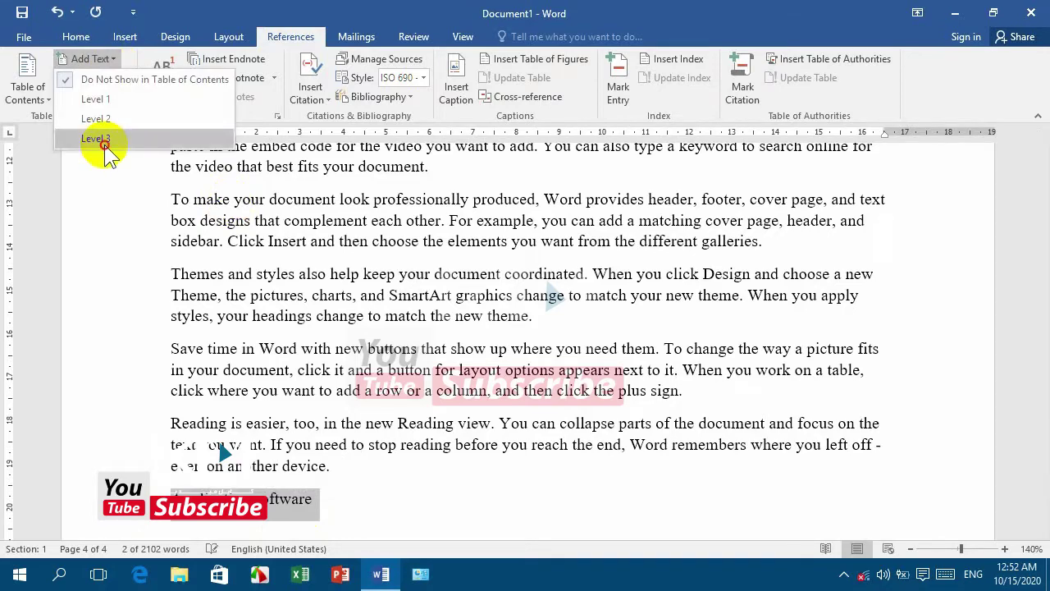
pyautogui.click(97, 139)
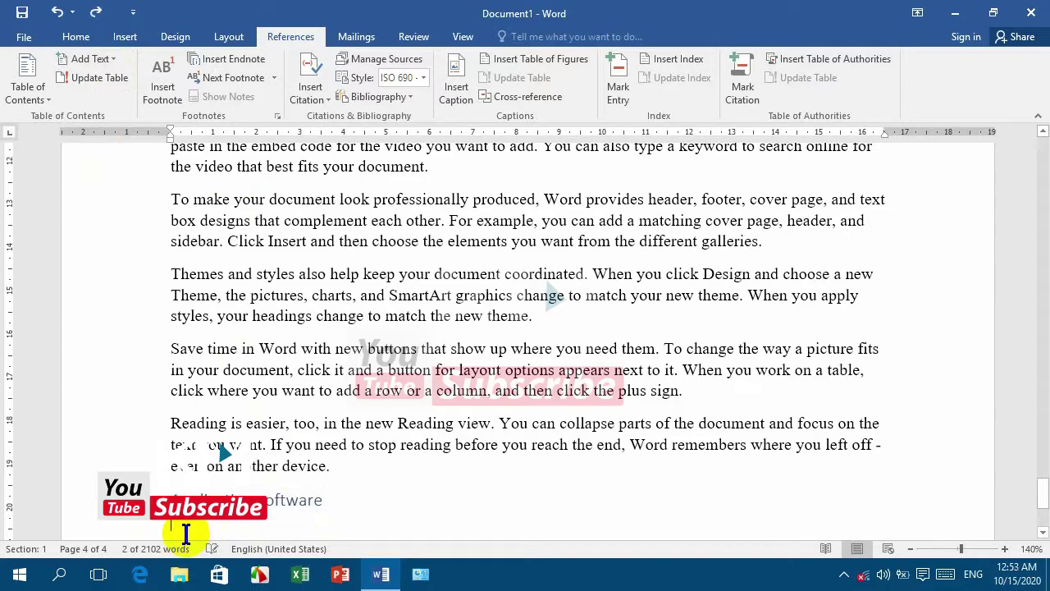
# - Insert ten more sample paragraphs with =rand(10) and set a paragraph as a Level 2 entry
pyautogui.write('=rand')
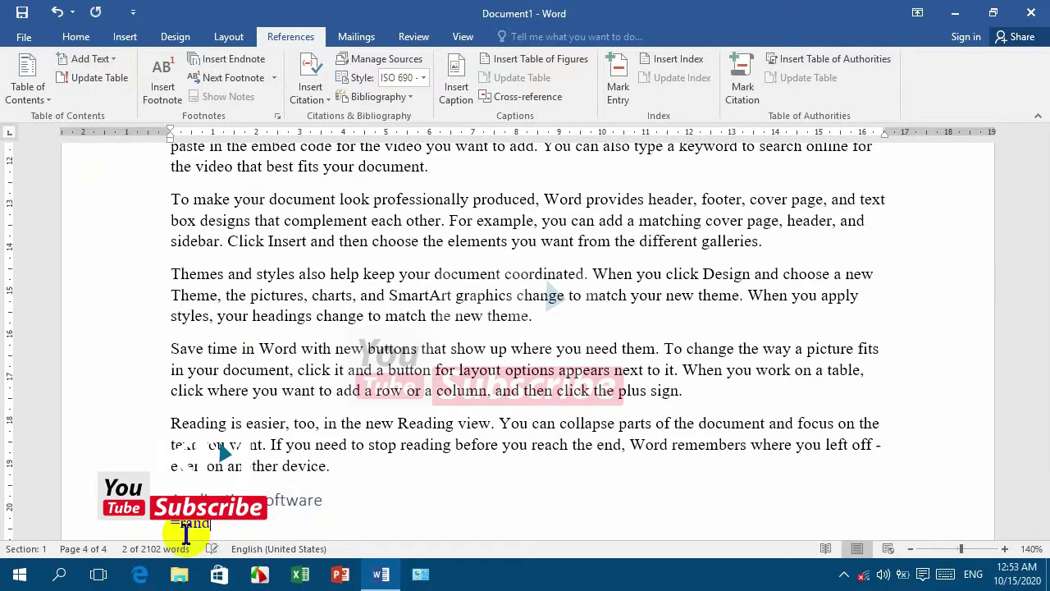
pyautogui.write('(10)')
pyautogui.press('Return')
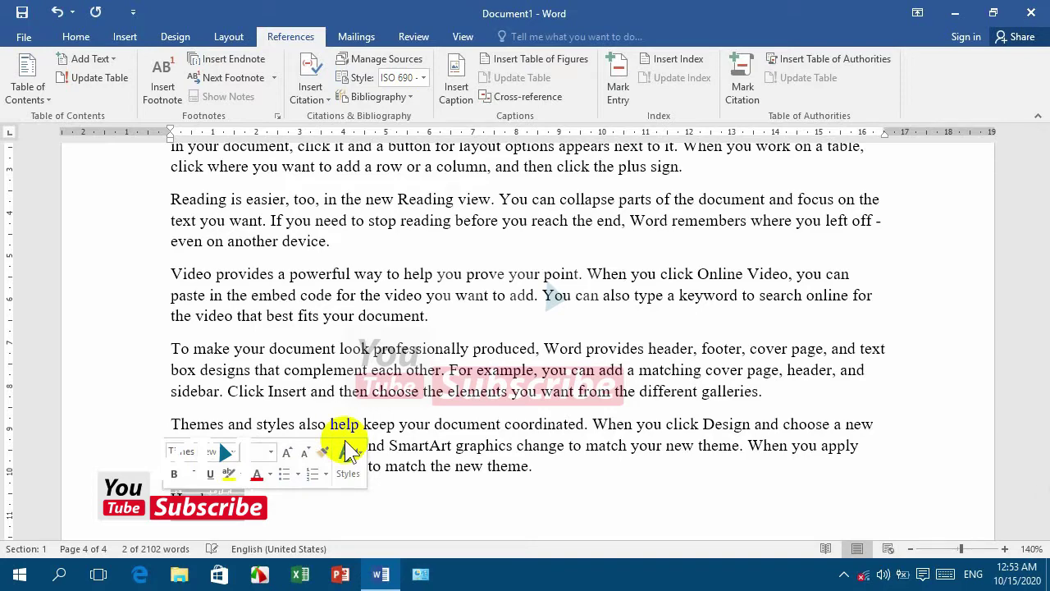
pyautogui.click(118, 62)
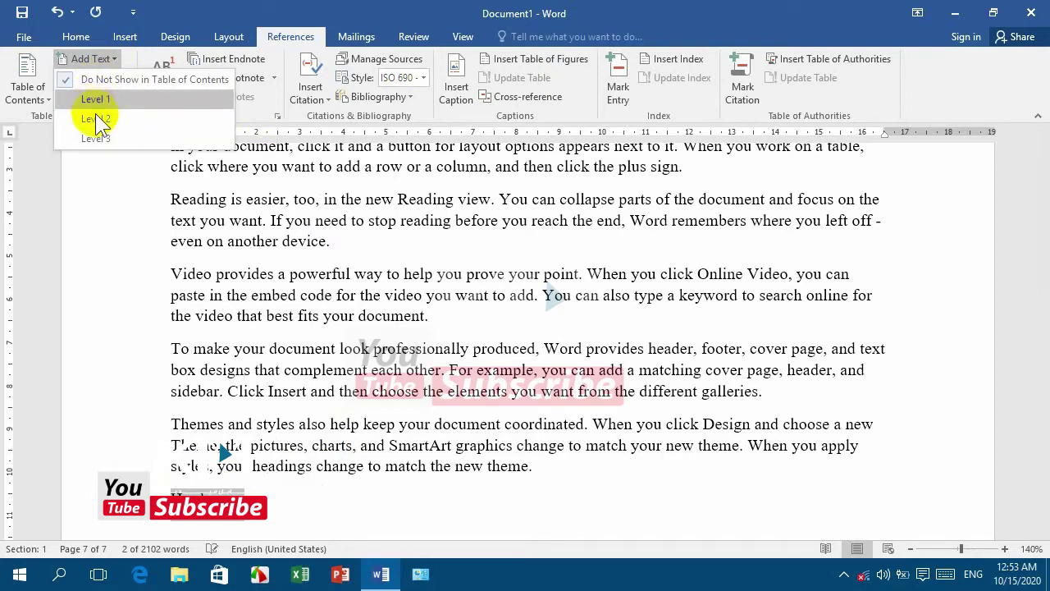
pyautogui.click(103, 120)
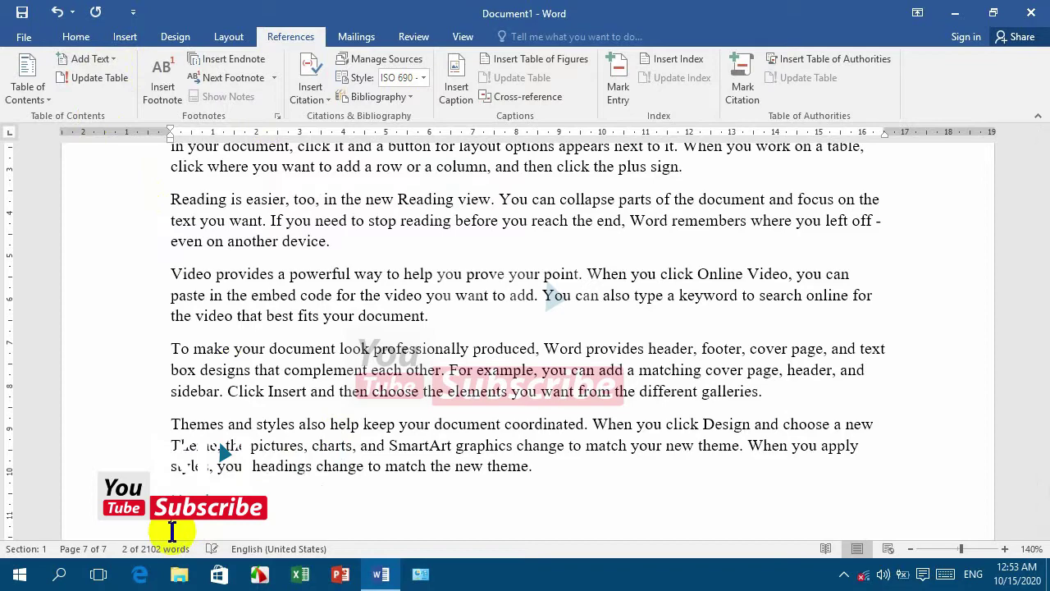
# - Insert two sample paragraphs with =rand(2,3) and type the 'Hardware devices' heading
pyautogui.write('=')
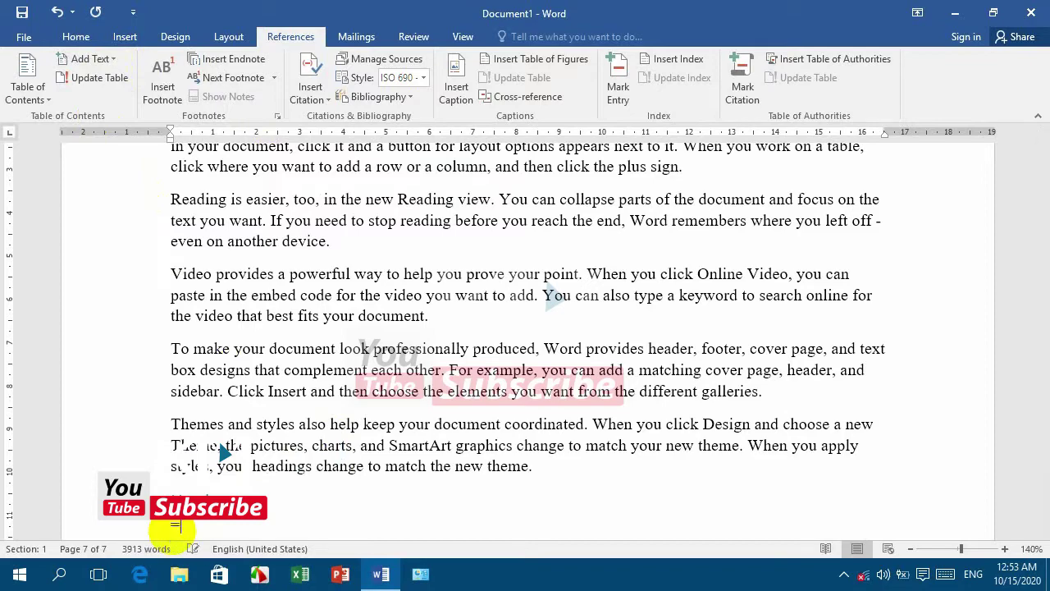
pyautogui.write('rand(2')
pyautogui.write(',3)')
pyautogui.press('Return')
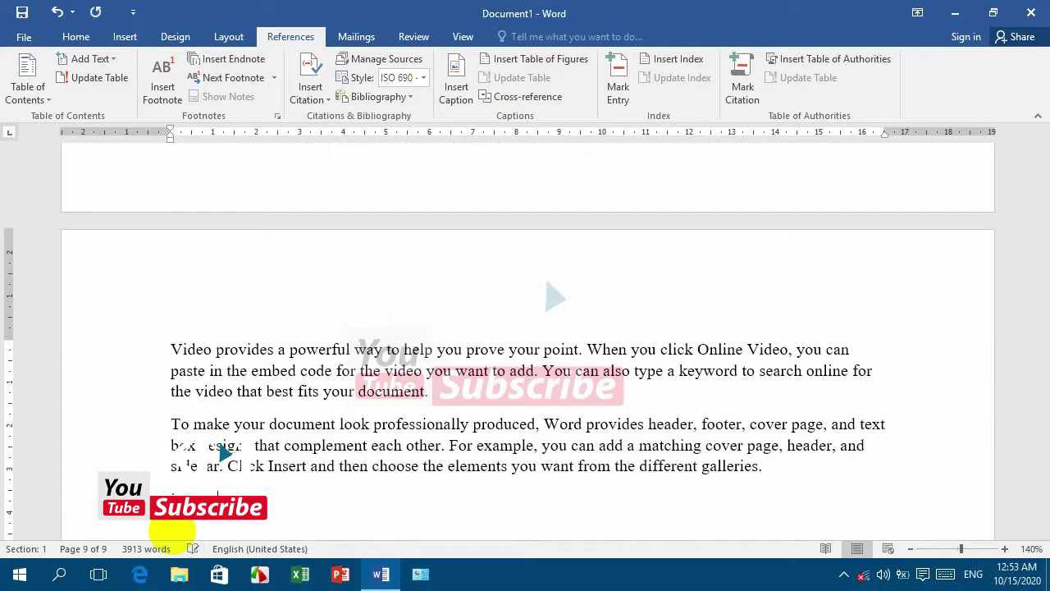
pyautogui.write('wa')
pyautogui.write('re devic')
pyautogui.write('es')
# - Set the Hardware devices line as a Level 3 contents entry
pyautogui.tripleClick(344, 504)
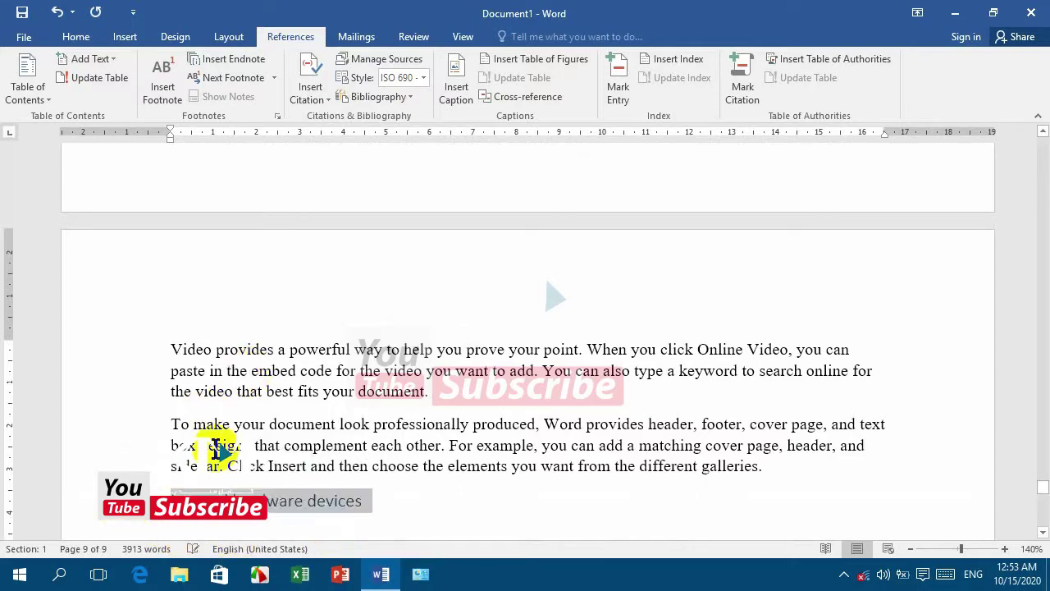
pyautogui.click(113, 61)
pyautogui.click(117, 64)
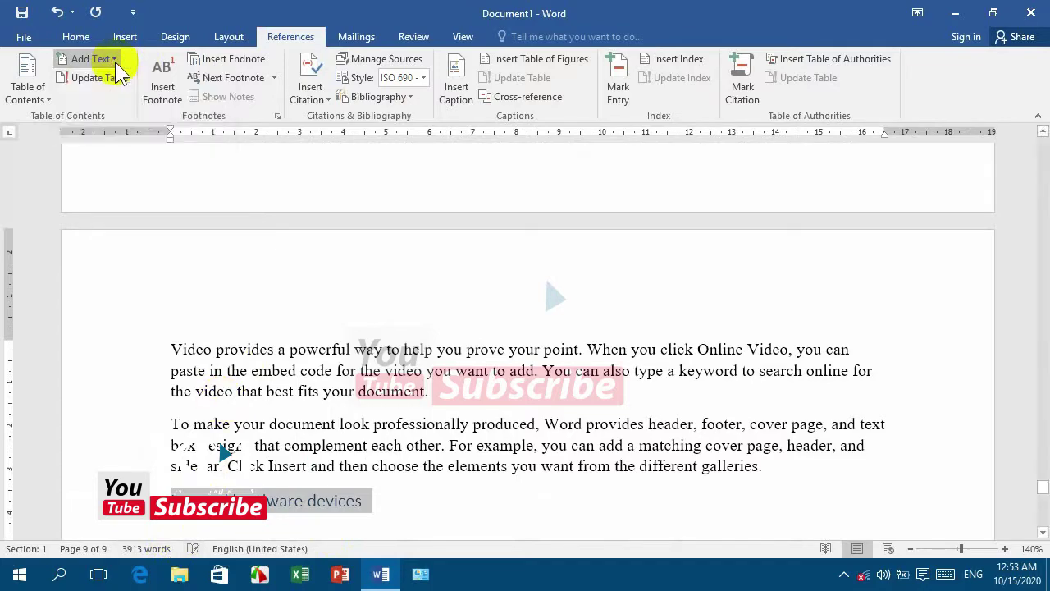
pyautogui.click(117, 64)
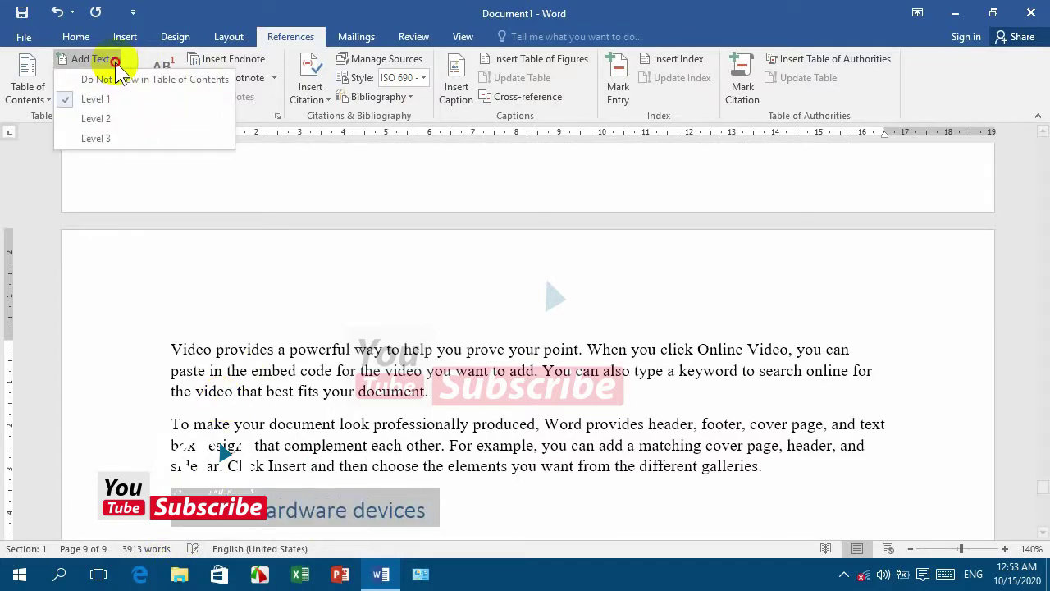
pyautogui.click(117, 64)
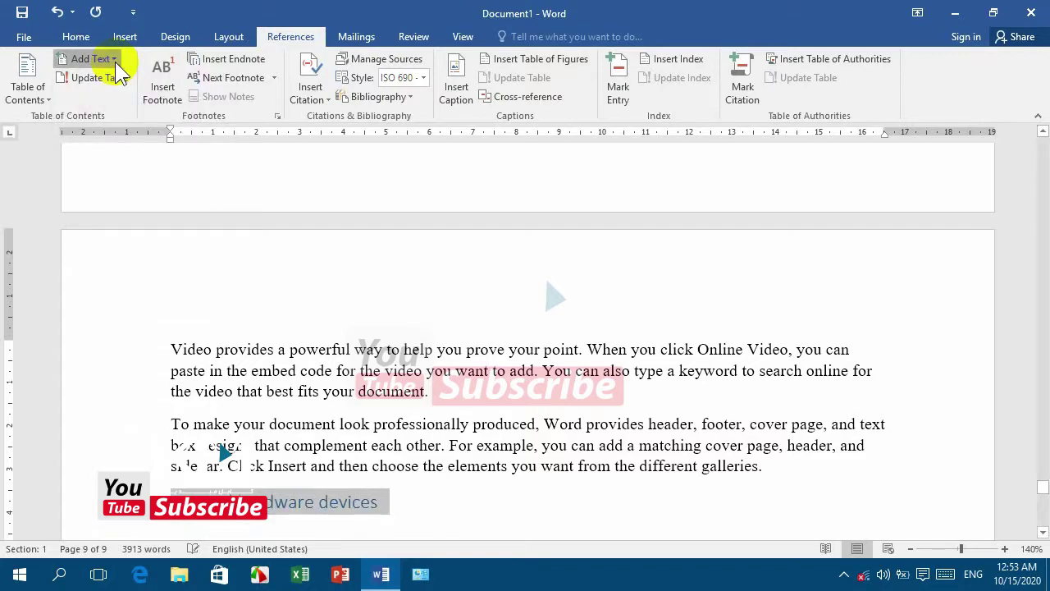
pyautogui.click(115, 62)
pyautogui.click(117, 64)
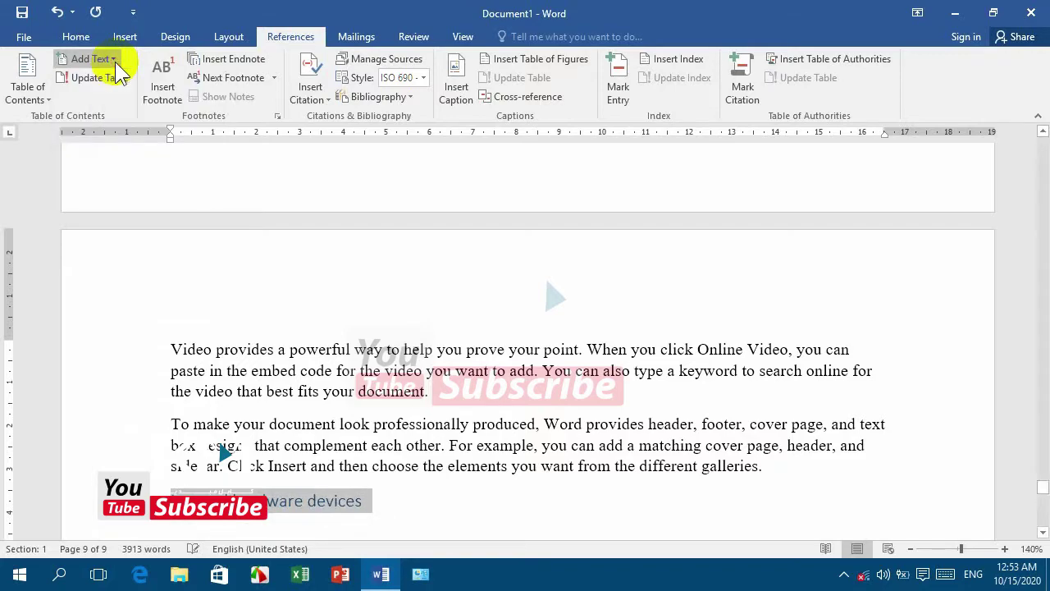
pyautogui.click(116, 64)
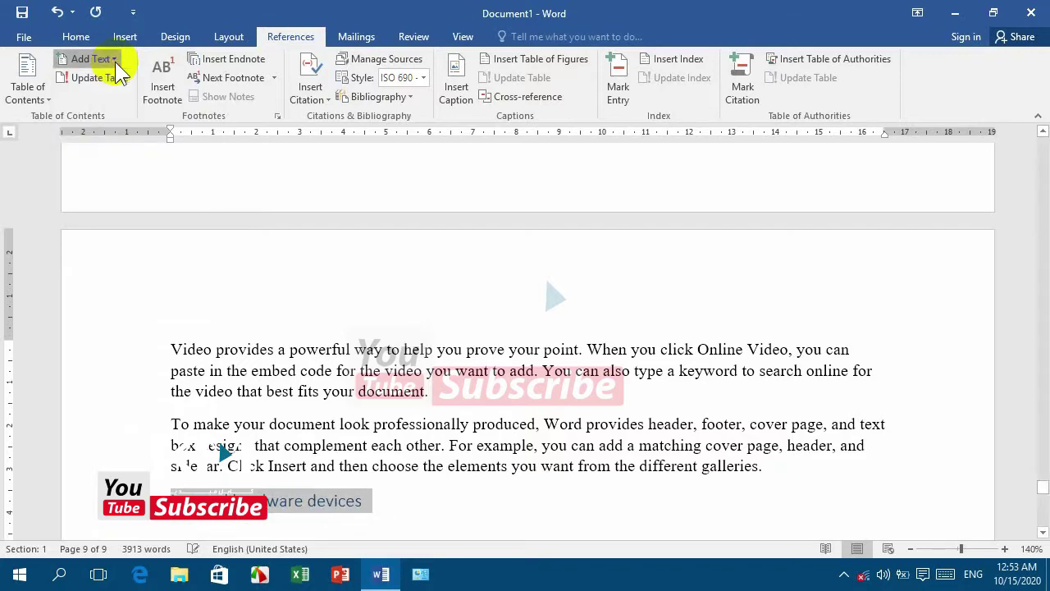
pyautogui.click(182, 525)
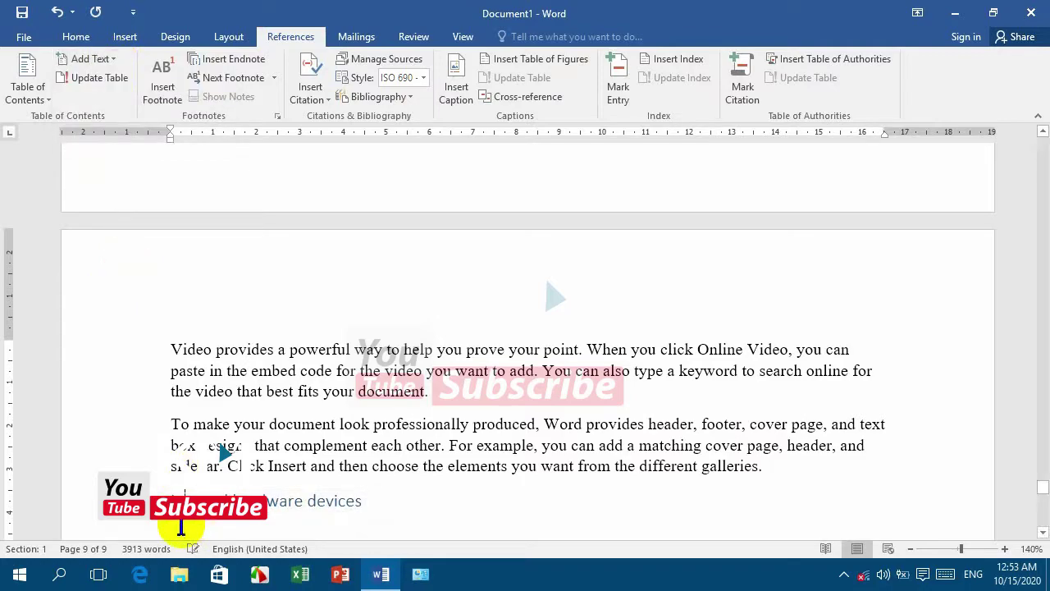
# - Add sample paragraphs with =rand() and type another 'Hardware devices' heading
pyautogui.write('=rand()')
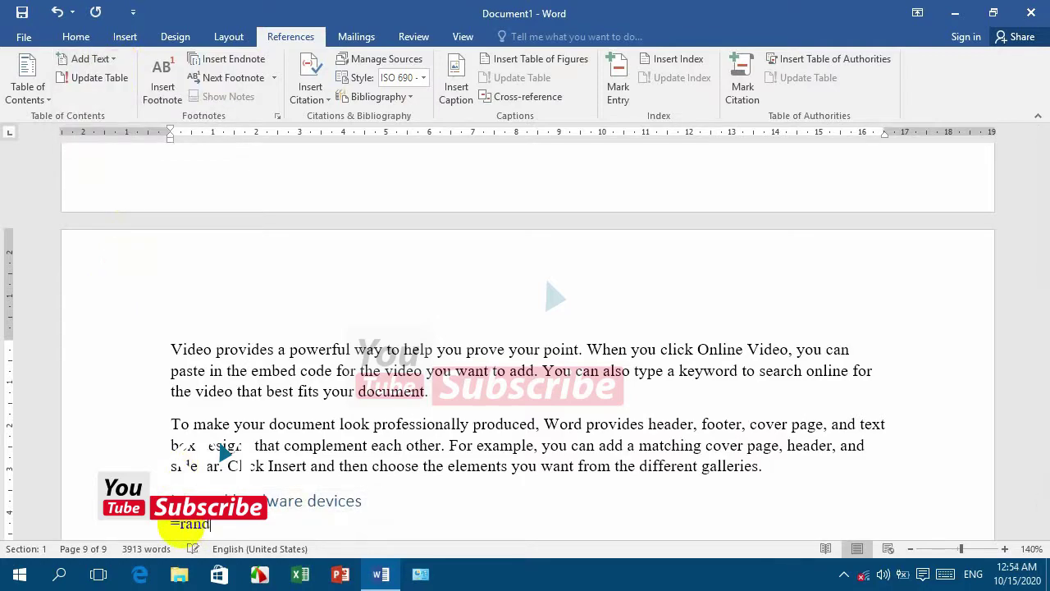
pyautogui.press('Return')
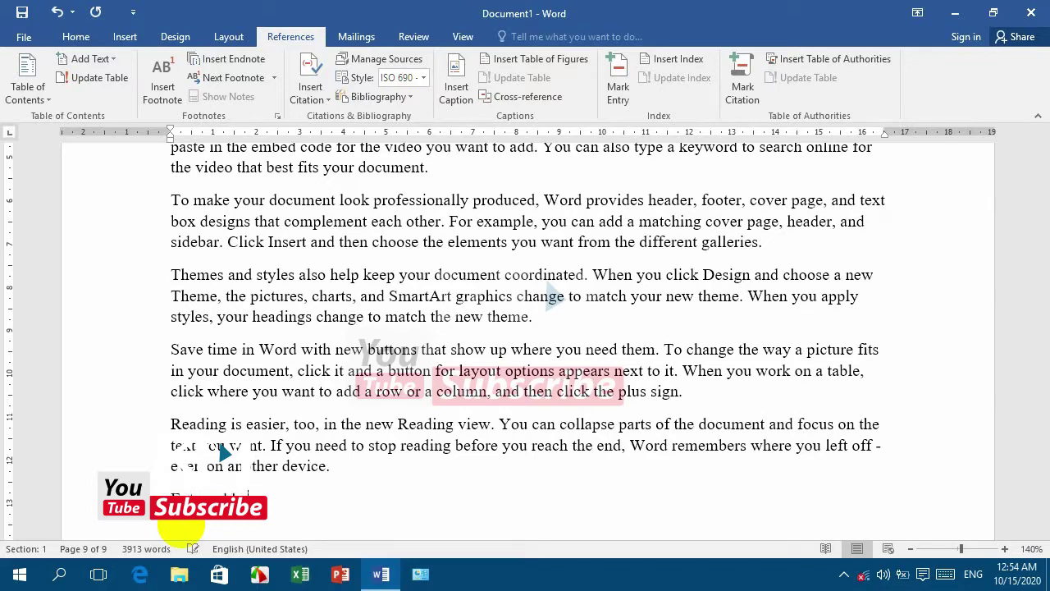
pyautogui.write('wa')
pyautogui.press('BackSpace')
pyautogui.write('are')
pyautogui.write(' devices')
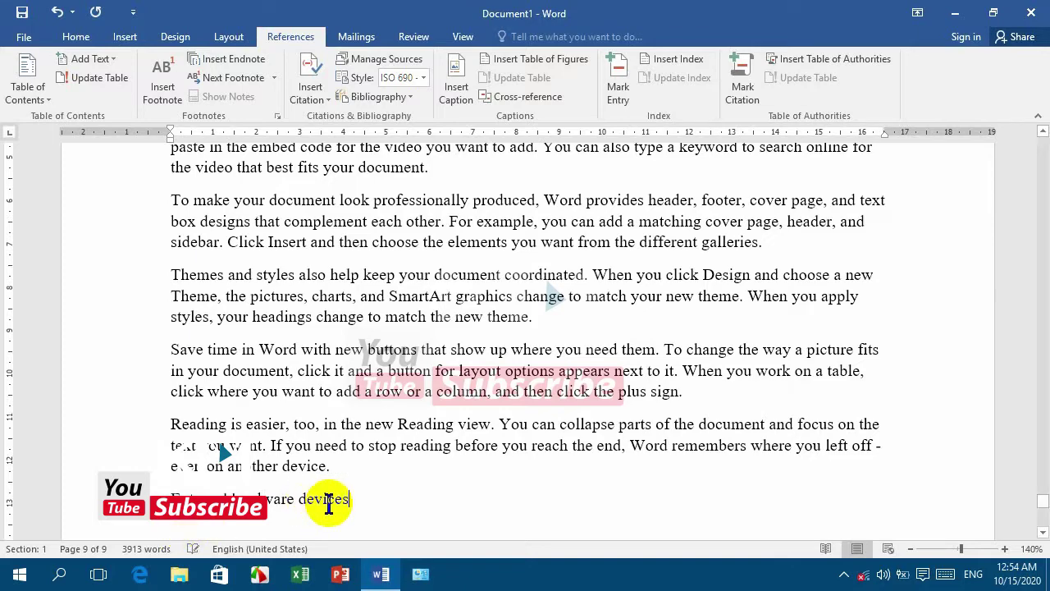
# - Make the new heading a Level 3 entry and add =rand() sample paragraphs beneath it
pyautogui.click(159, 500)
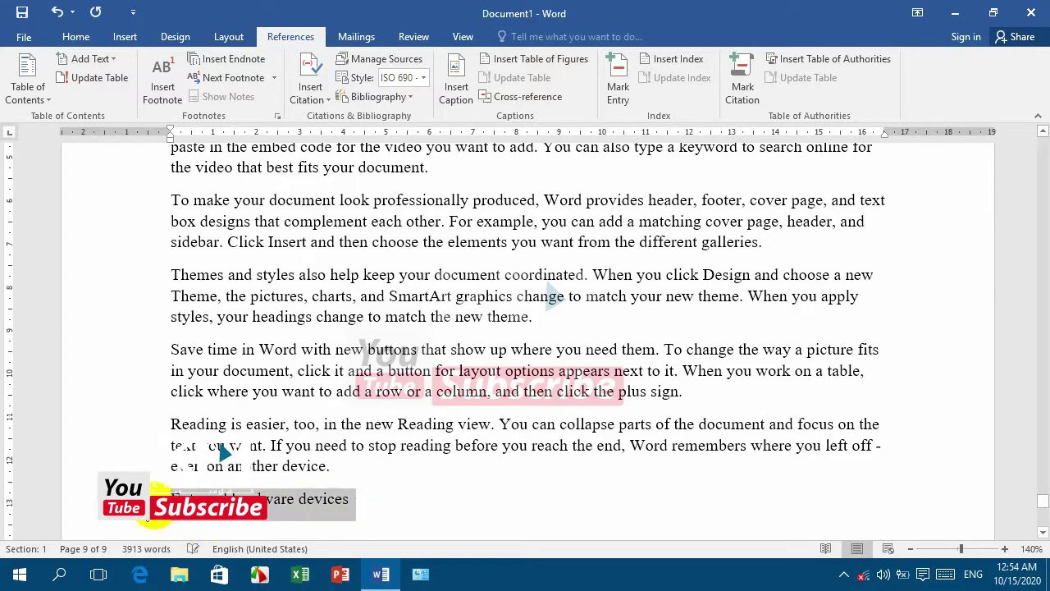
pyautogui.click(110, 60)
pyautogui.click(112, 137)
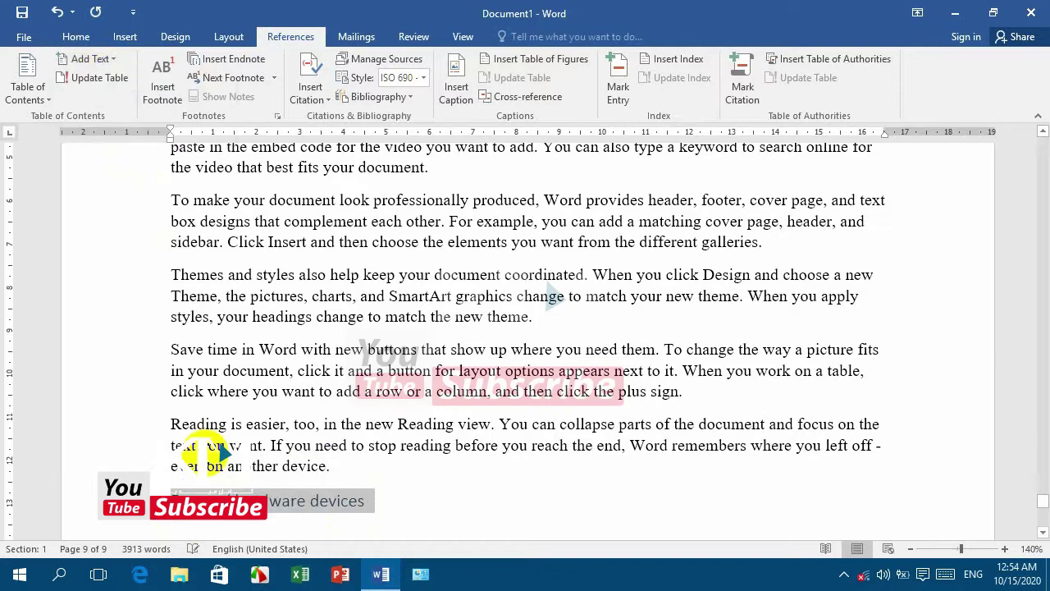
pyautogui.click(187, 530)
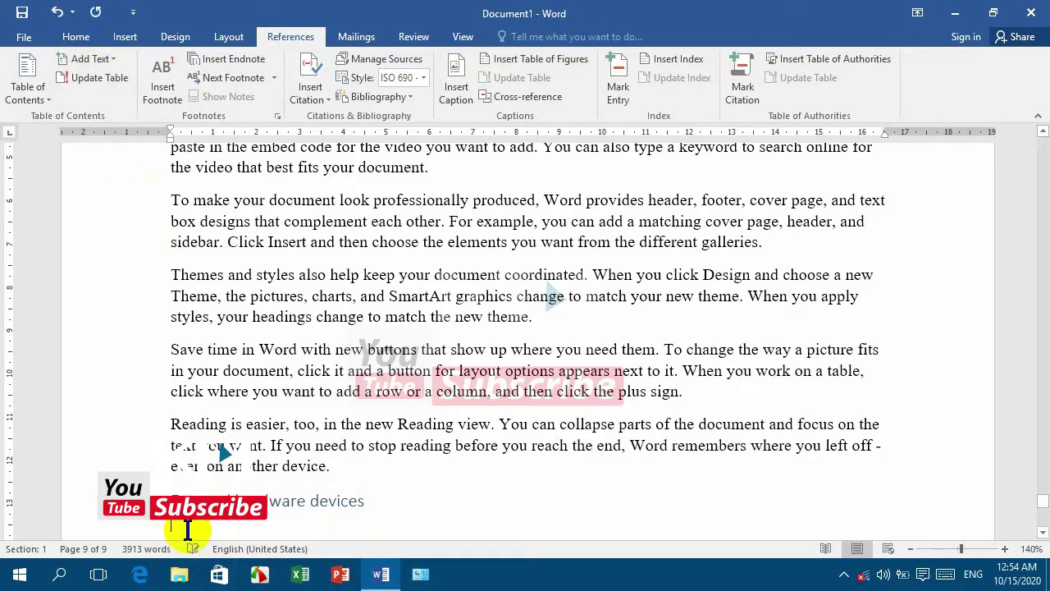
pyautogui.write('=rand')
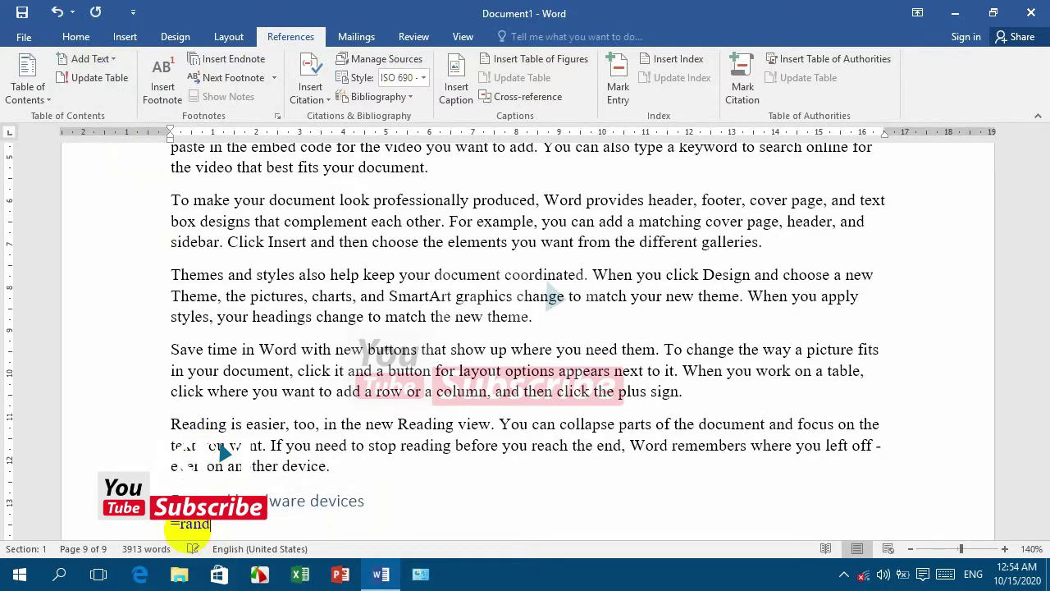
pyautogui.write('()')
pyautogui.press('Return')
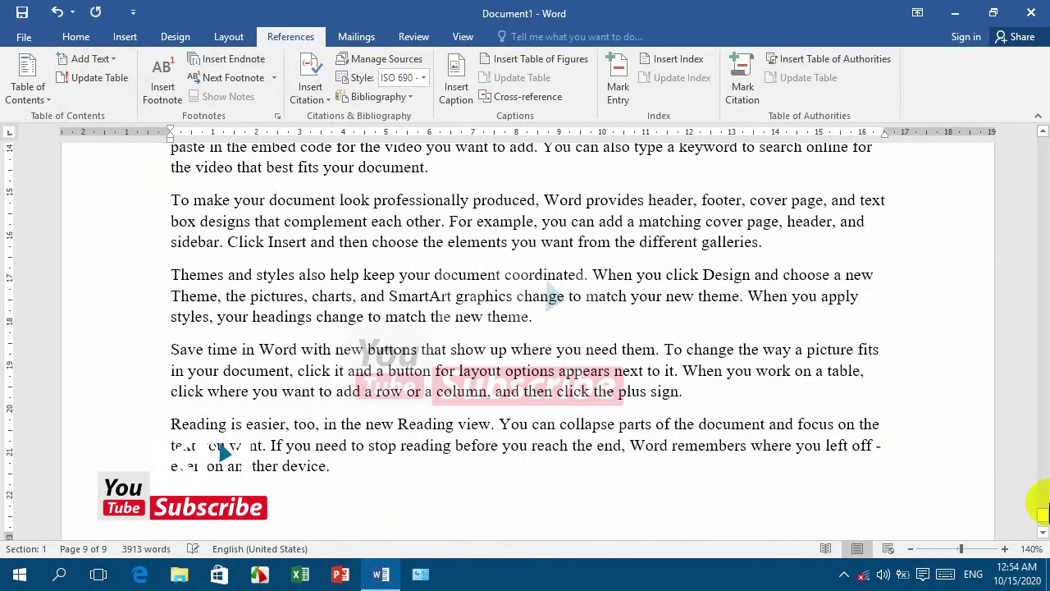
# - Insert page breaks before the Computer heading and at the document start, leaving page 1 blank
pyautogui.moveTo(1042, 513); pyautogui.dragTo(1025, 51)
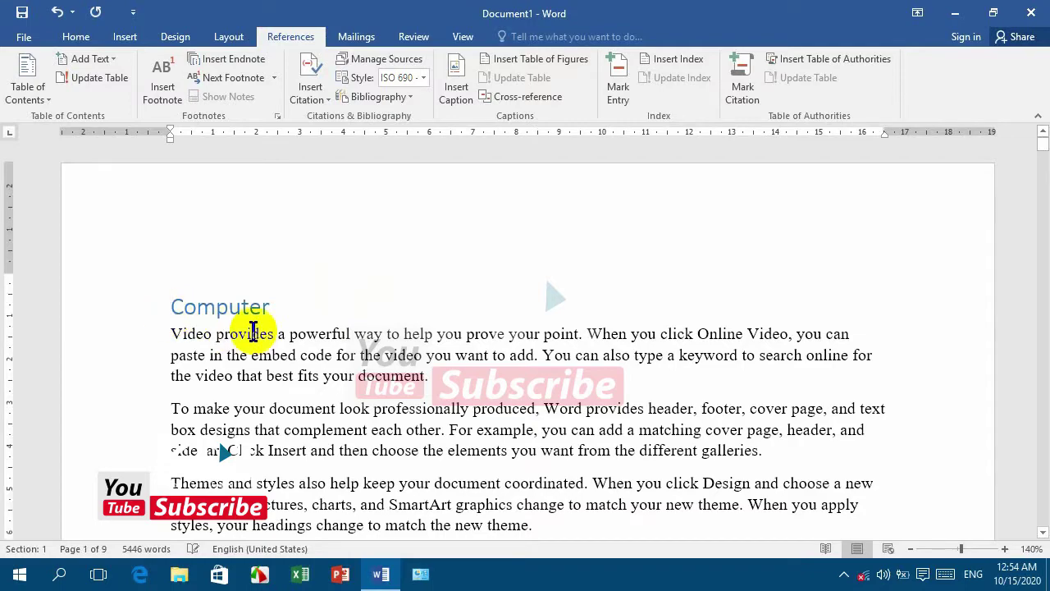
pyautogui.hotkey('ctrl', 'Return')
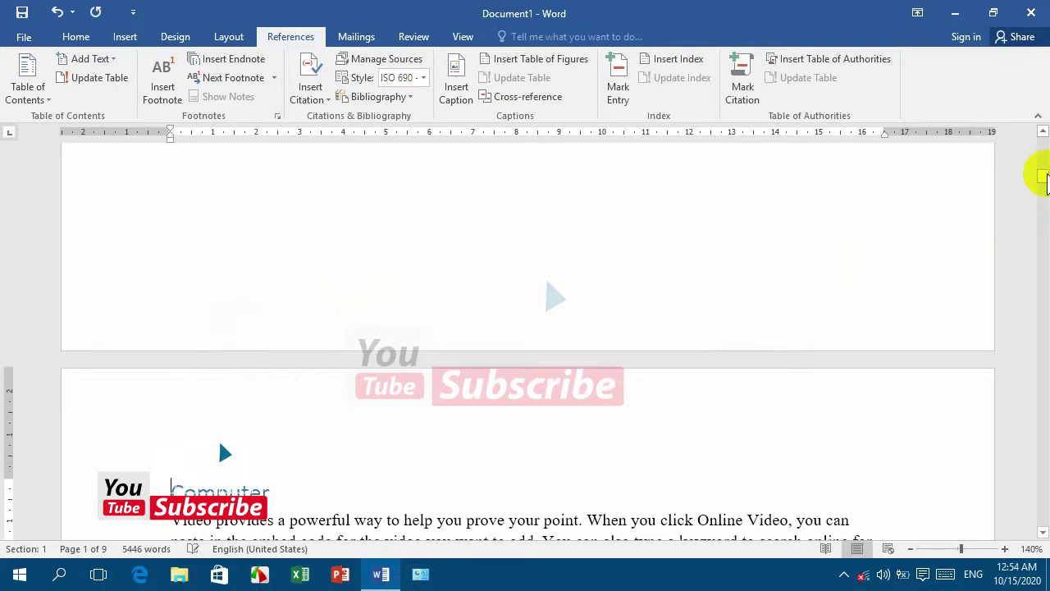
pyautogui.moveTo(1041, 174); pyautogui.dragTo(1041, 102)
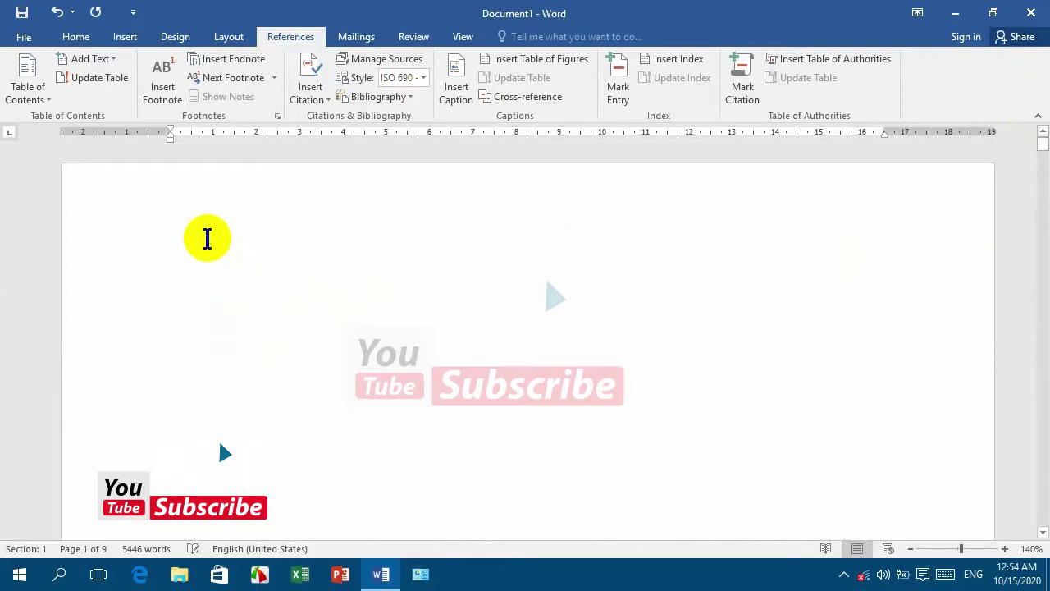
pyautogui.click(208, 238)
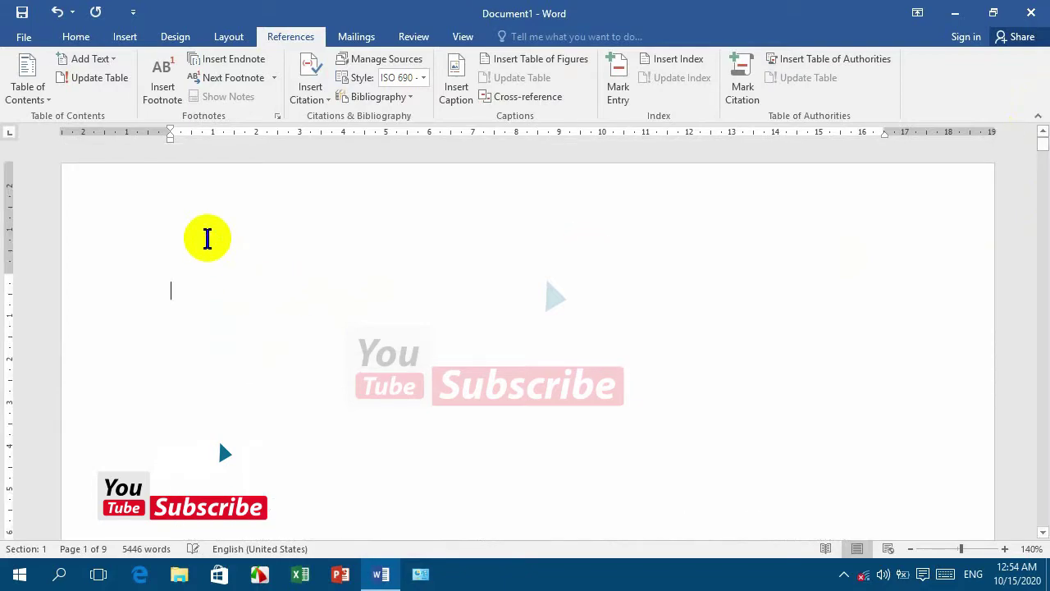
pyautogui.hotkey('ctrl', 'Return')
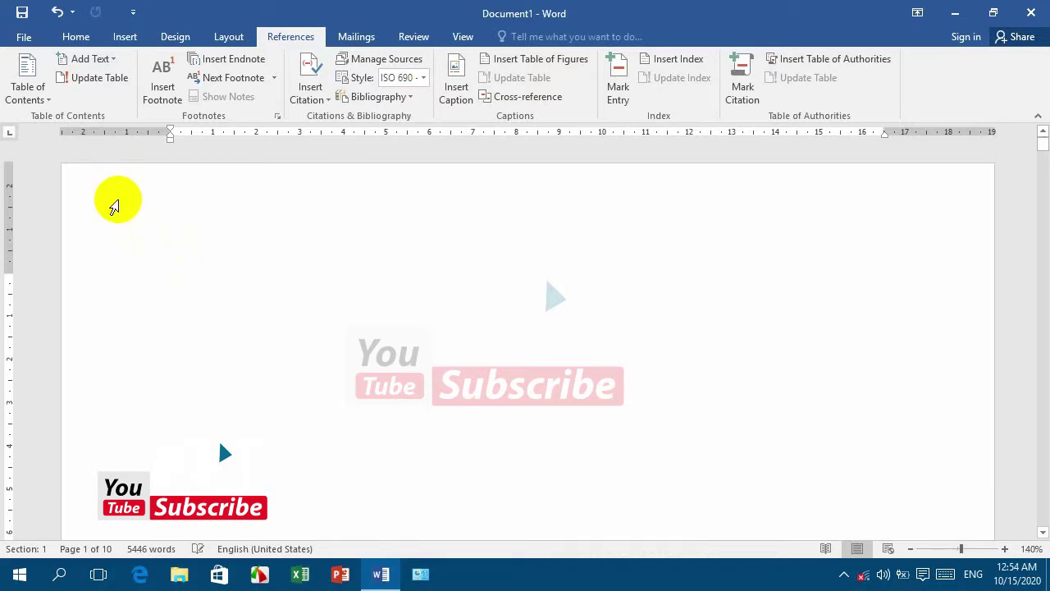
# - Insert Automatic Table 1 as the dotted-leader table of contents on page 1
pyautogui.click(43, 100)
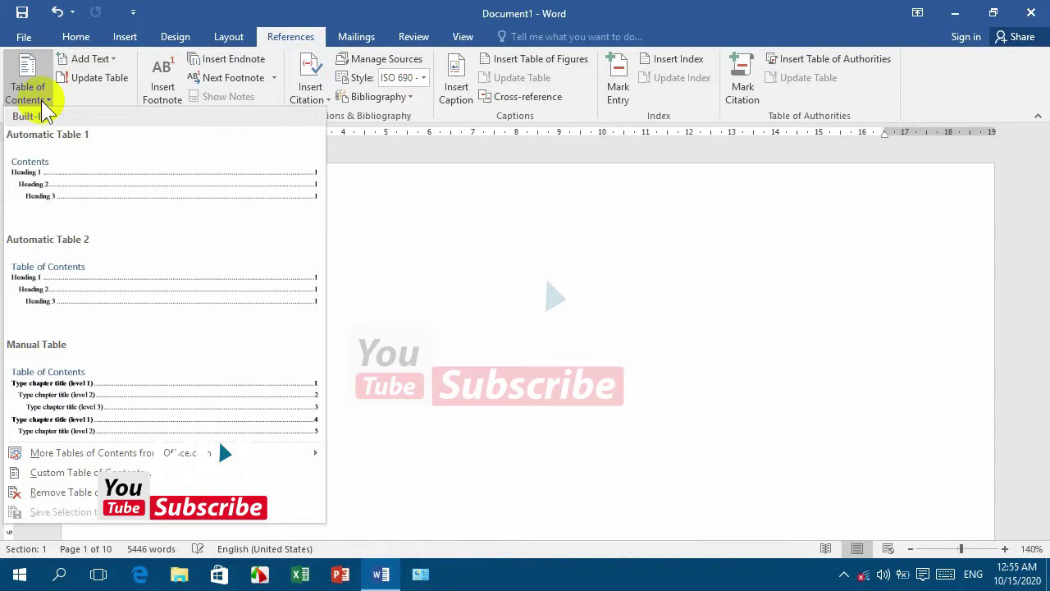
pyautogui.click(64, 197)
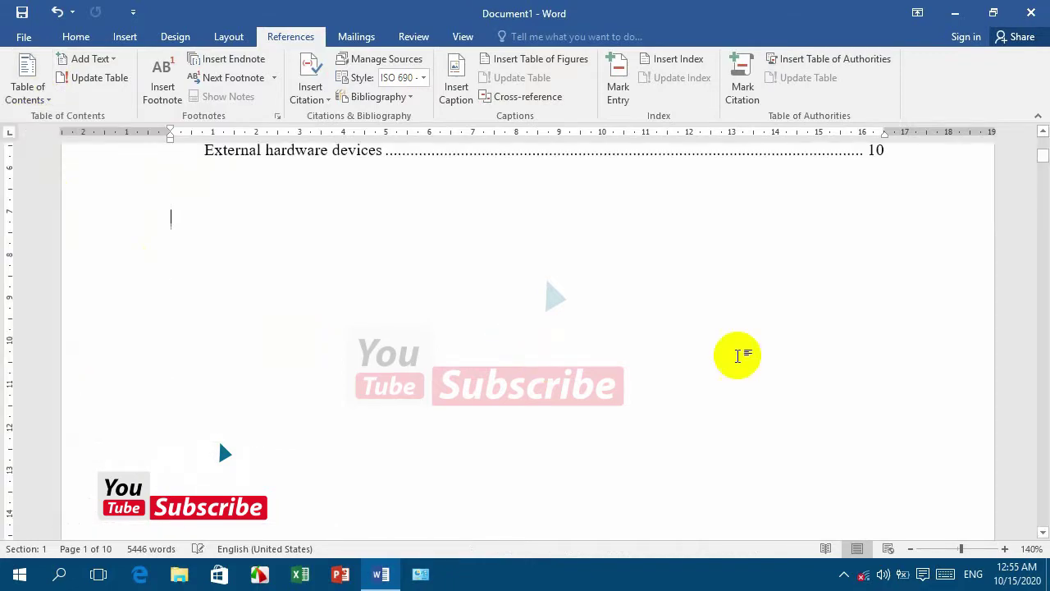
pyautogui.moveTo(1043, 156); pyautogui.dragTo(1043, 138)
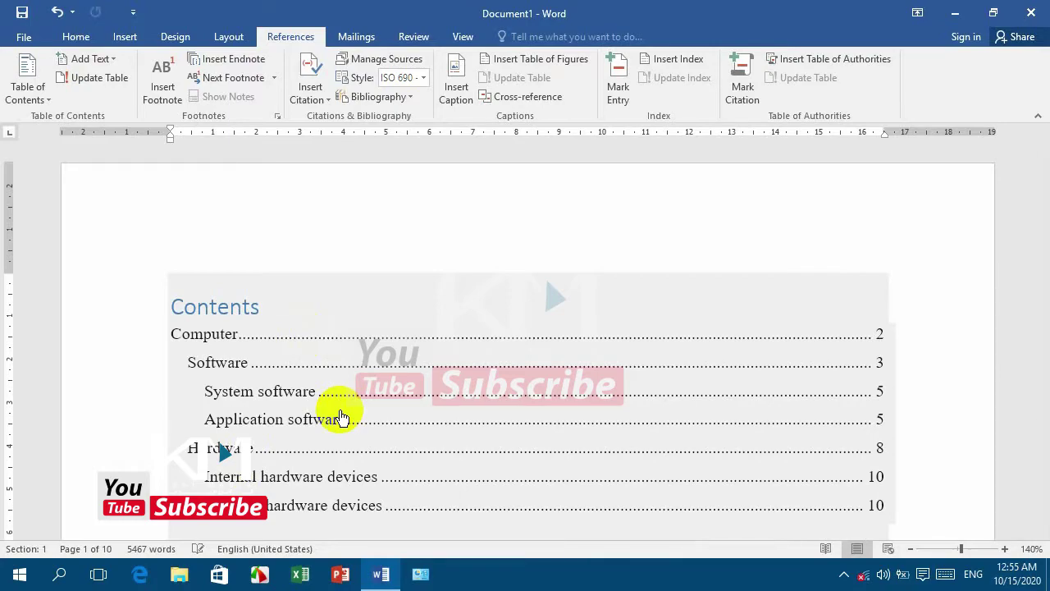
pyautogui.keyDown('ctrl'); pyautogui.click(878, 423); pyautogui.keyUp('ctrl')
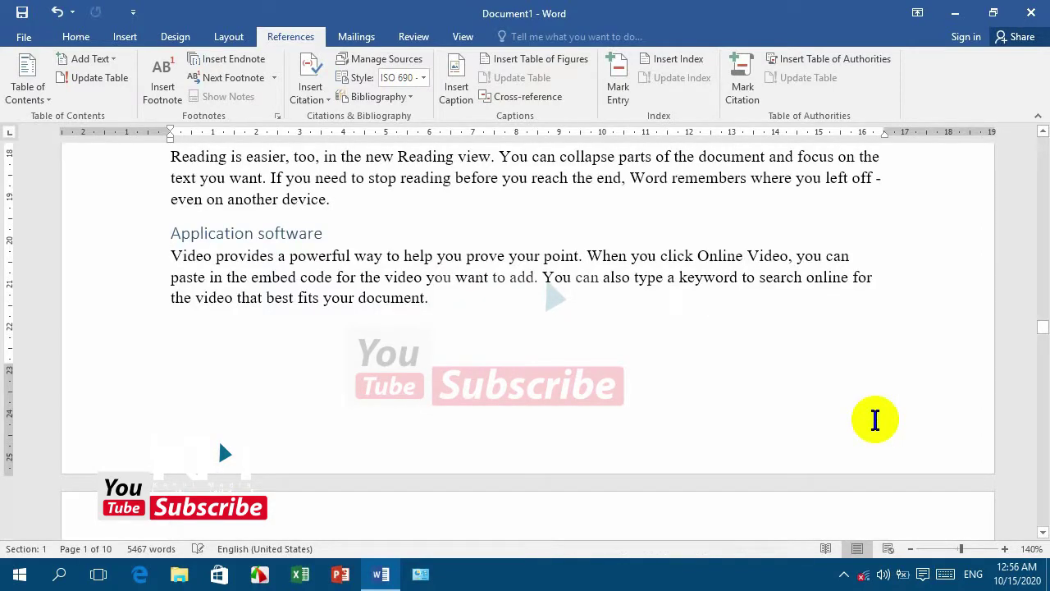
pyautogui.moveTo(1042, 327); pyautogui.dragTo(1040, 99)
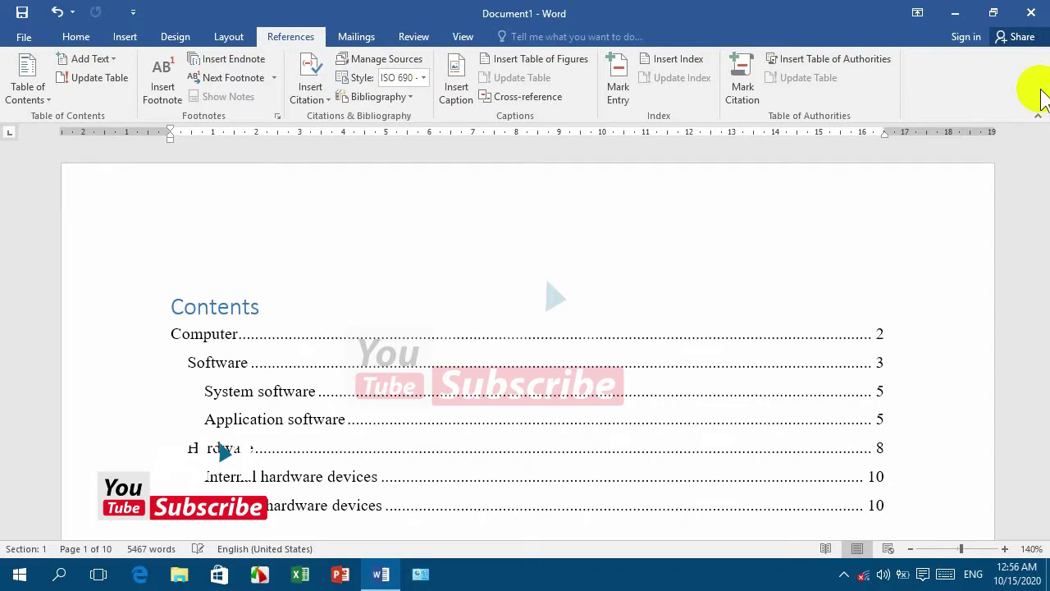
# - Select the contents table and open Custom Table of Contents, keeping page numbers, hyperlinks and From template
pyautogui.click(343, 408)
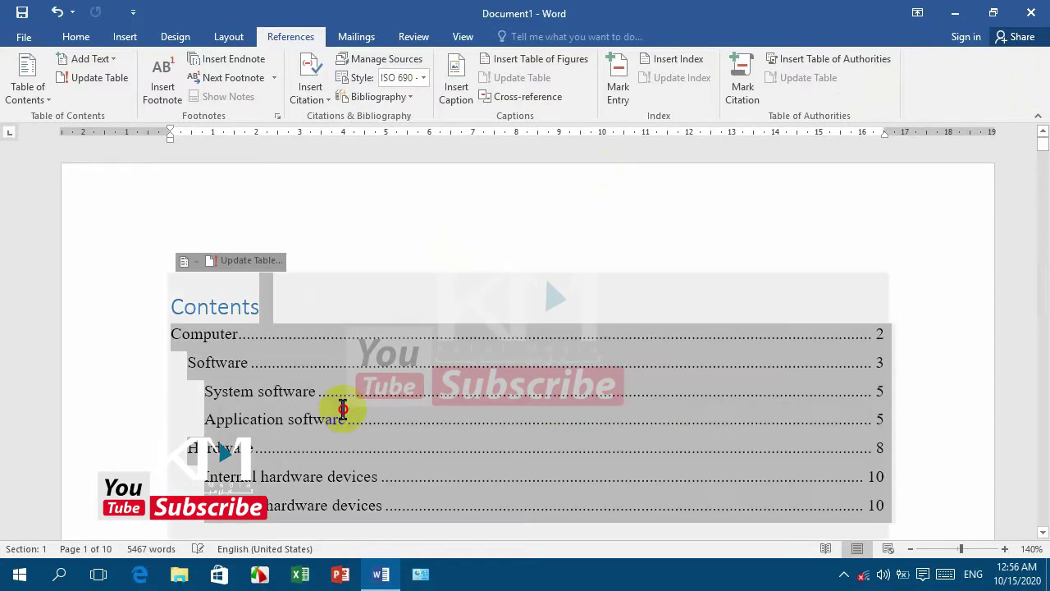
pyautogui.tripleClick(343, 408)
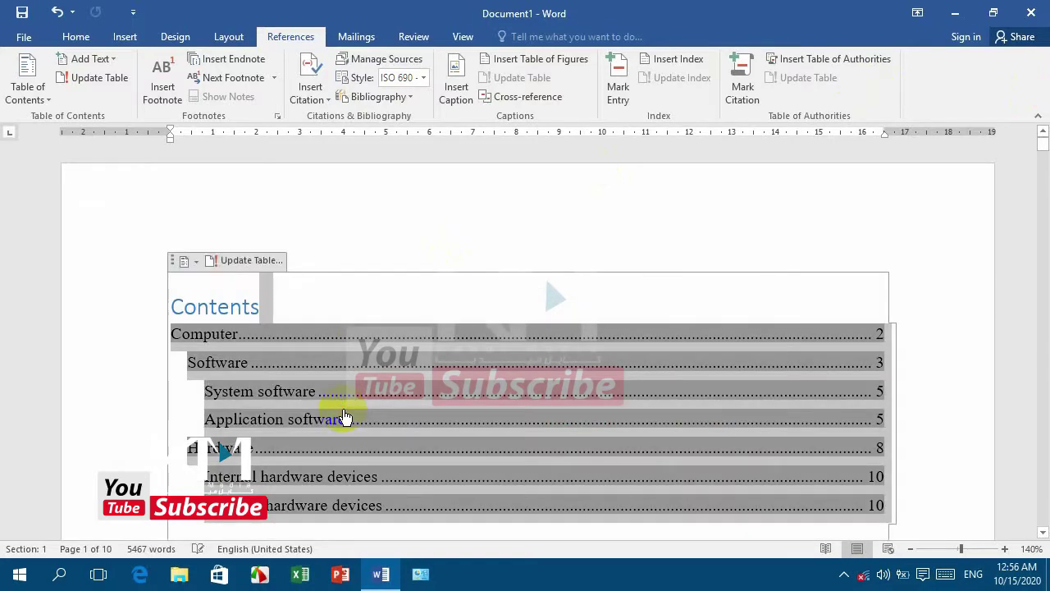
pyautogui.click(41, 98)
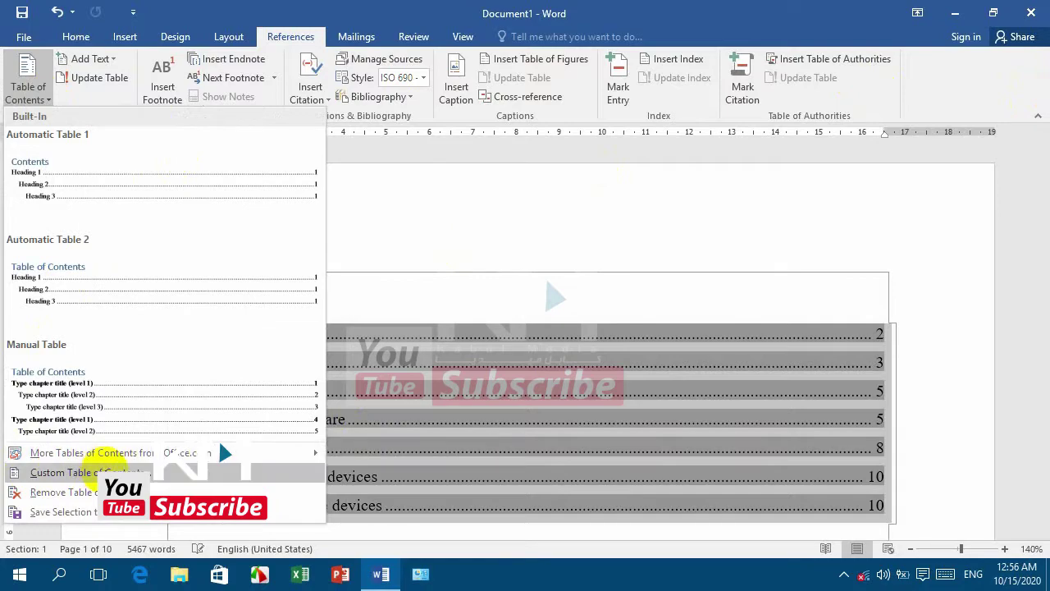
pyautogui.click(334, 329)
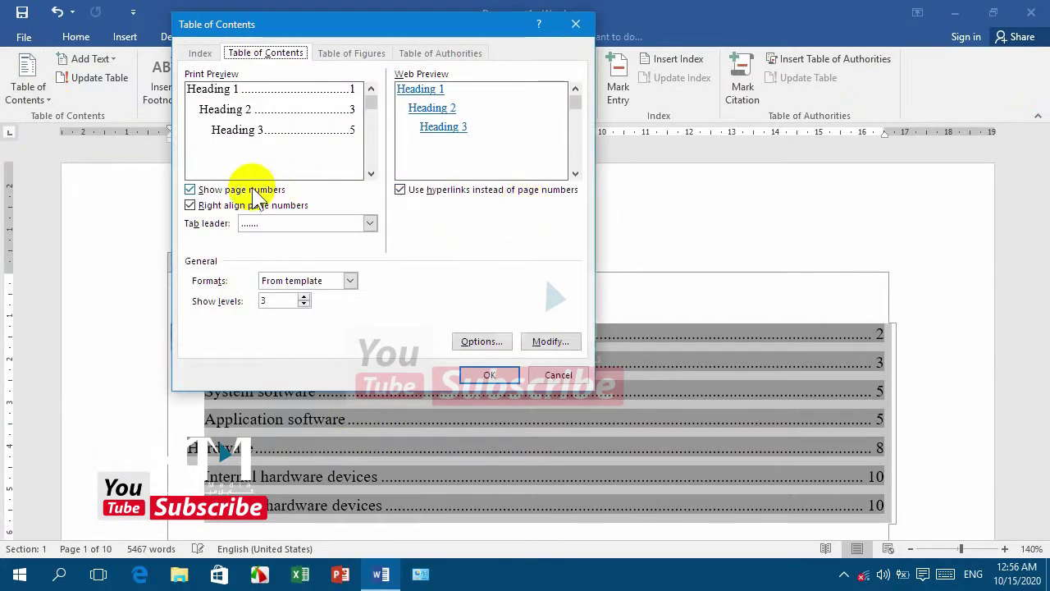
pyautogui.click(251, 190)
pyautogui.click(246, 189)
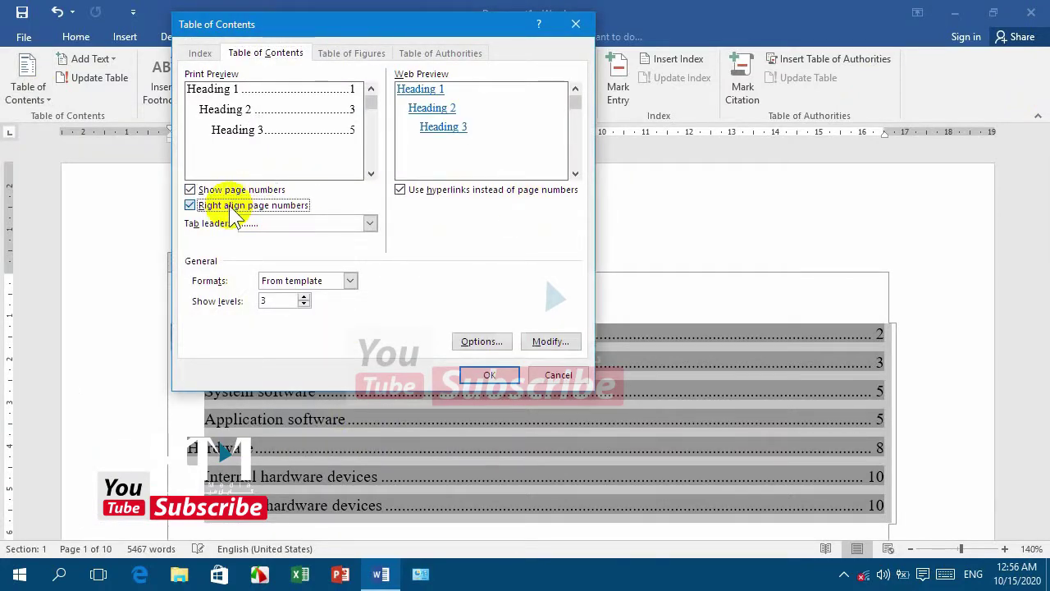
pyautogui.click(229, 205)
pyautogui.click(229, 205)
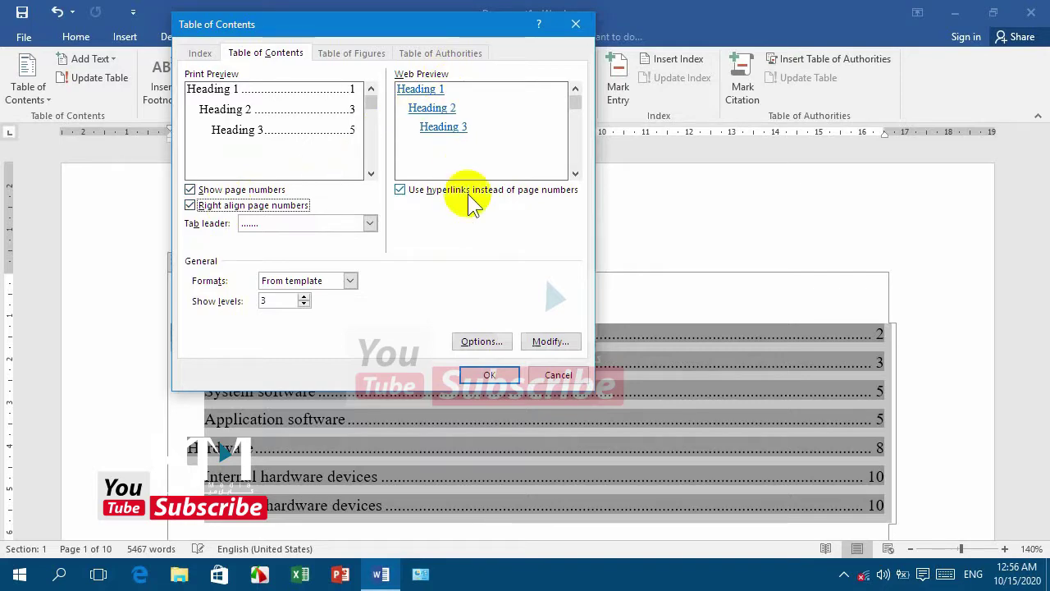
pyautogui.click(400, 188)
pyautogui.click(401, 189)
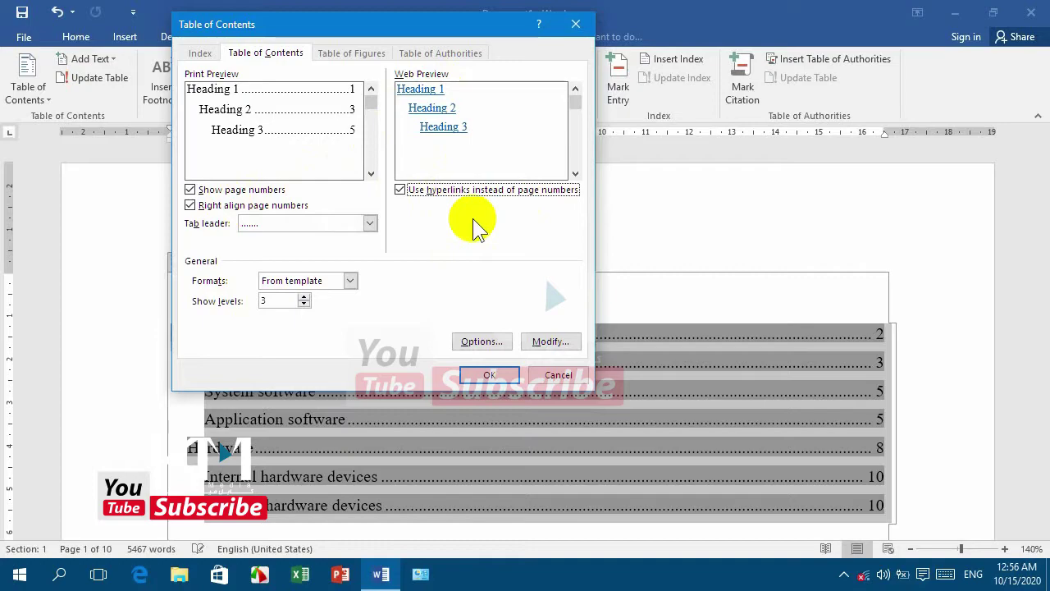
pyautogui.click(304, 282)
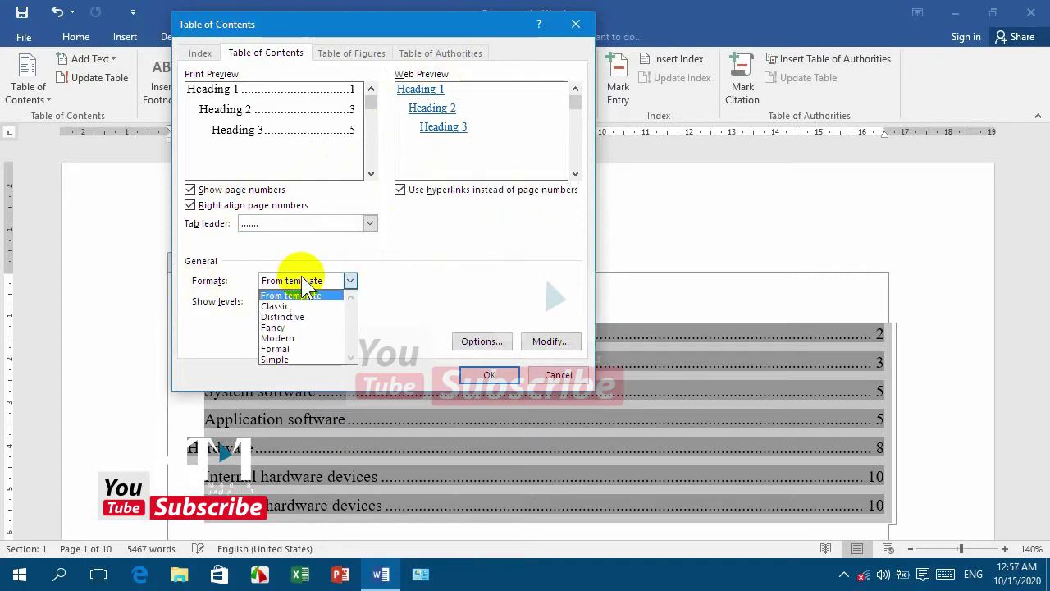
pyautogui.click(292, 292)
# - Switch the tab leader to a solid underscore line, show 5 levels, and replace the existing table
pyautogui.click(280, 225)
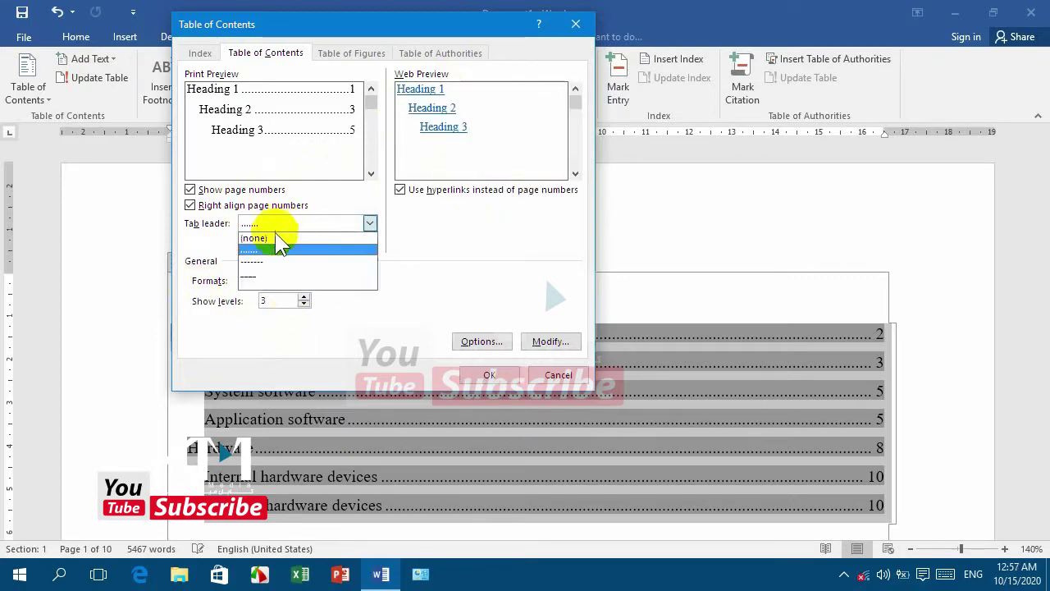
pyautogui.click(265, 262)
pyautogui.click(265, 227)
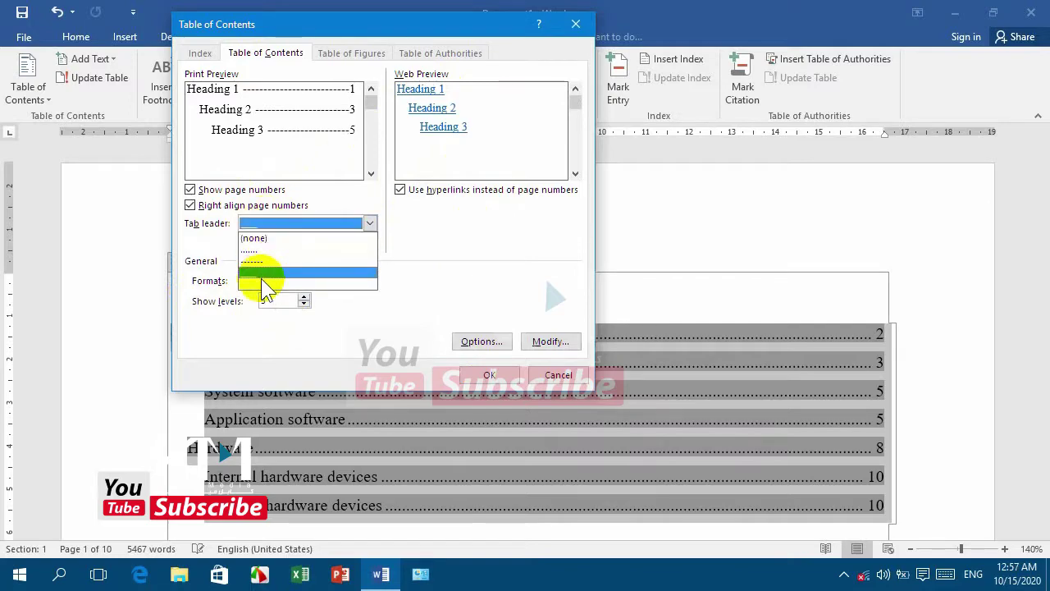
pyautogui.click(261, 278)
pyautogui.click(305, 298)
pyautogui.click(305, 298)
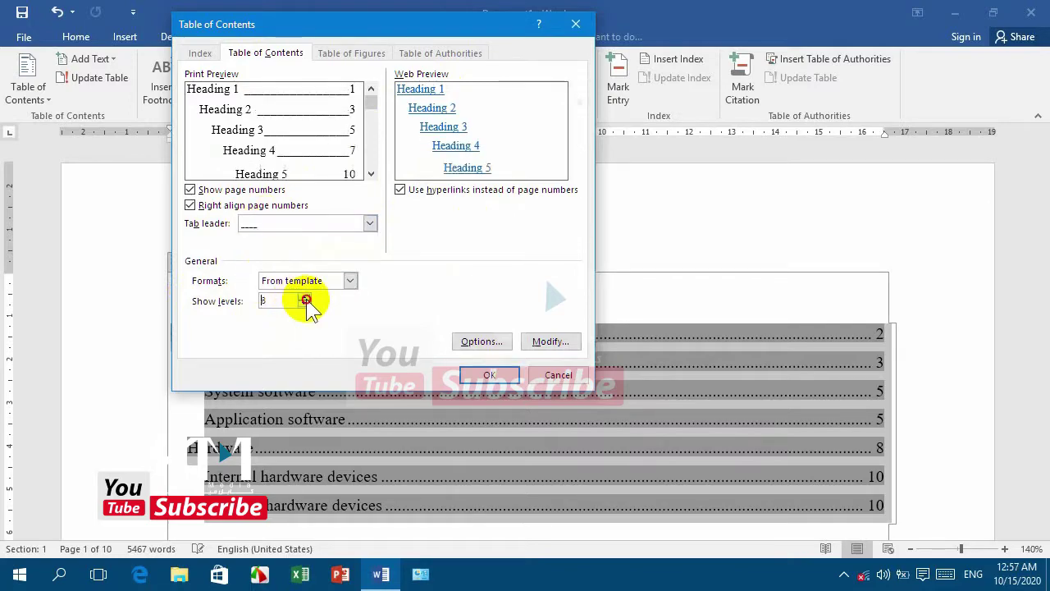
pyautogui.click(490, 375)
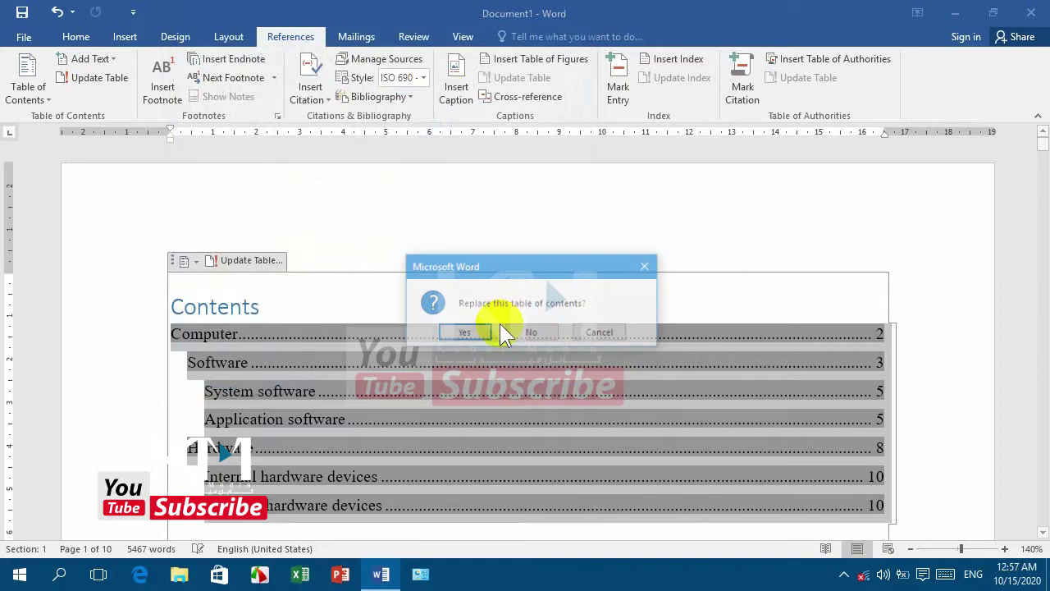
pyautogui.click(465, 331)
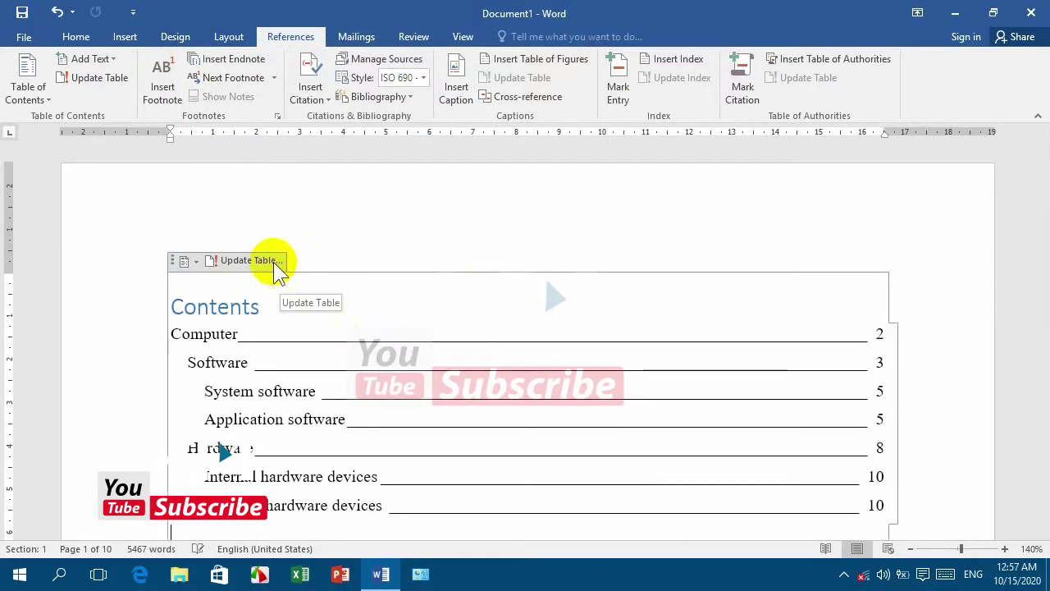
# - Open the Add Text level list and close it without choosing a level
pyautogui.click(115, 65)
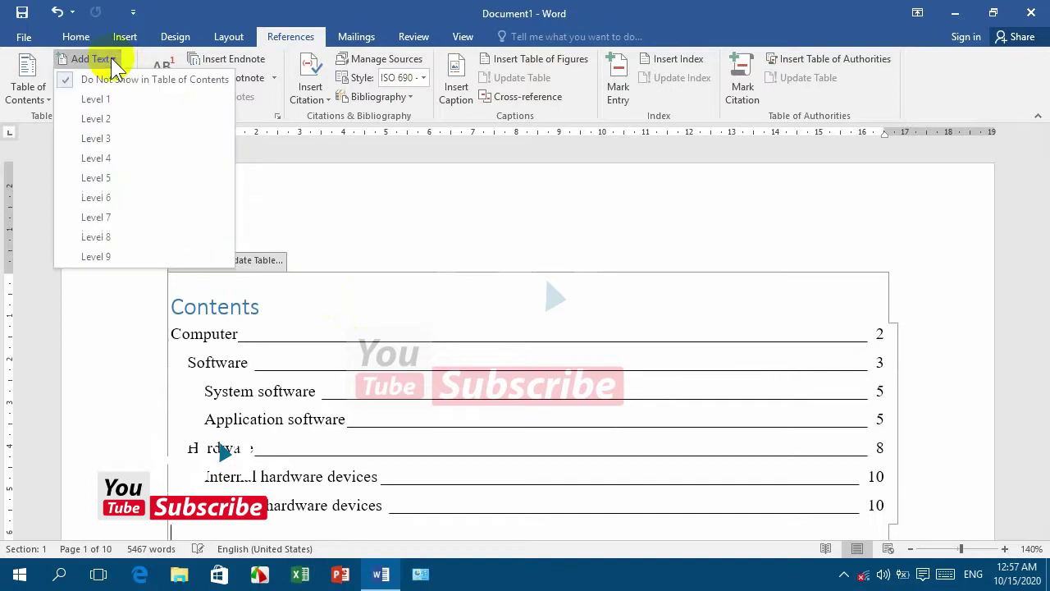
pyautogui.click(111, 58)
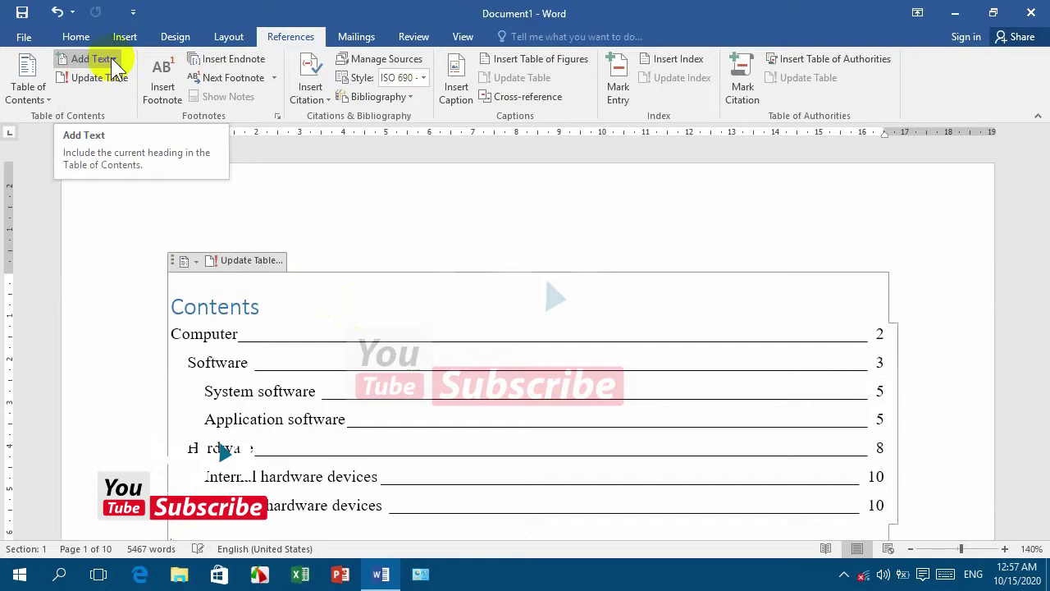
pyautogui.click(112, 60)
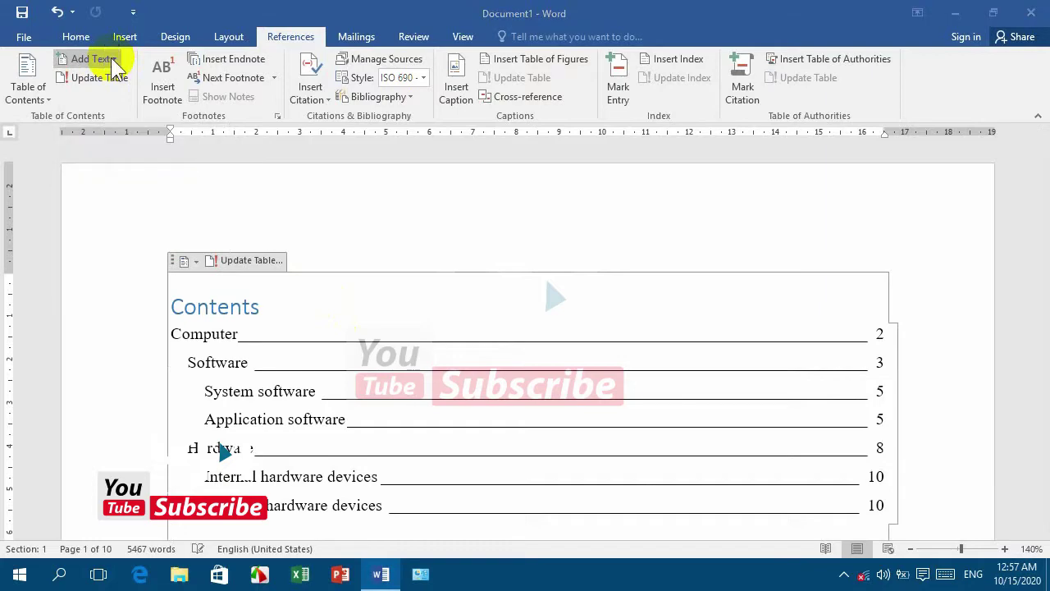
# - Type the line 'afghanistan' and generate sample text below it with =rand(77)
pyautogui.write('af')
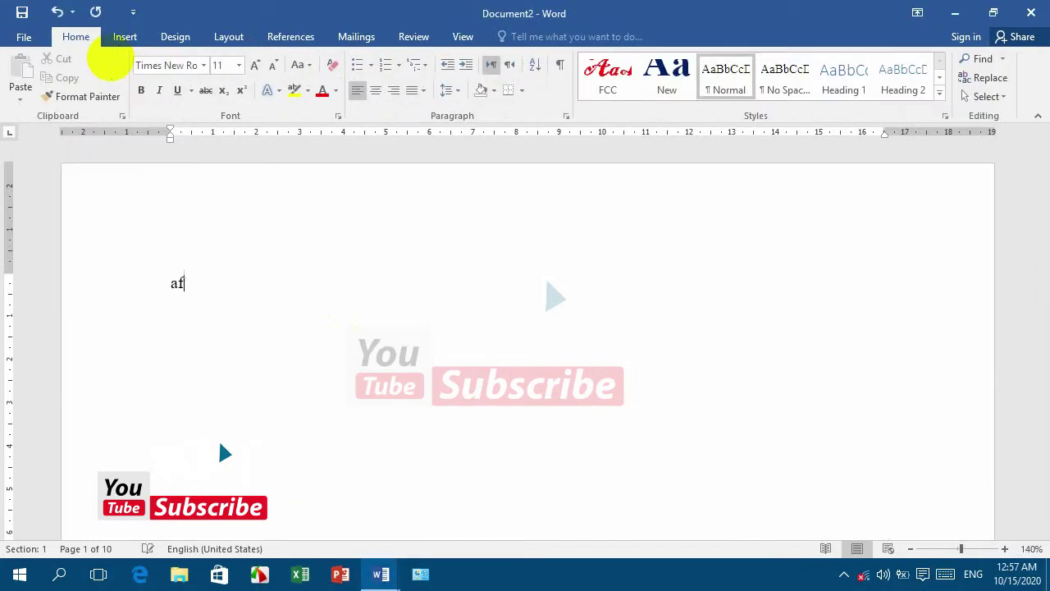
pyautogui.write('ghanistan')
pyautogui.press('Return')
pyautogui.write('=rand(77')
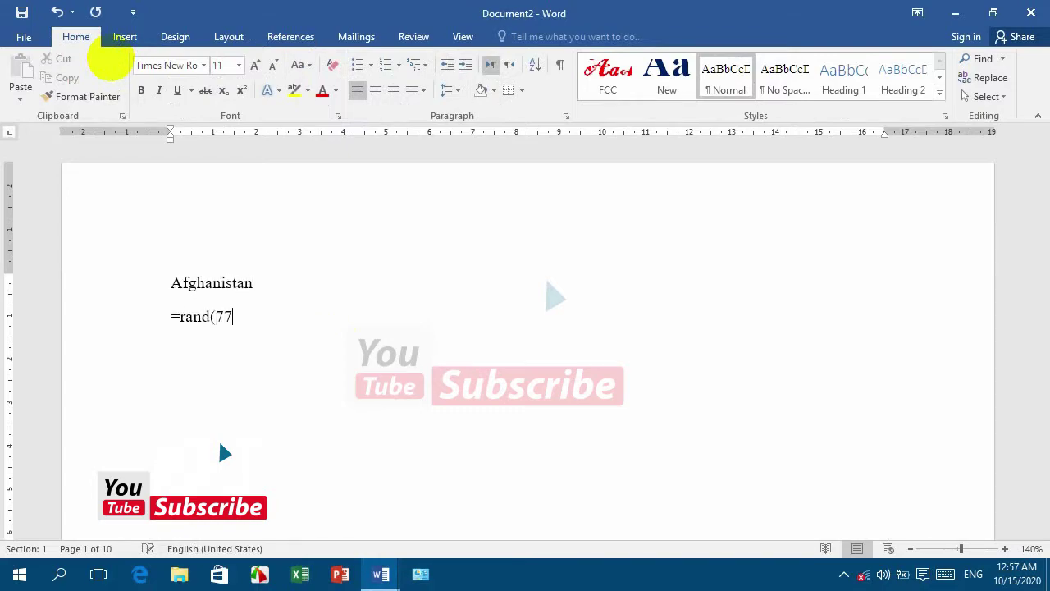
pyautogui.write(')')
pyautogui.press('Return')
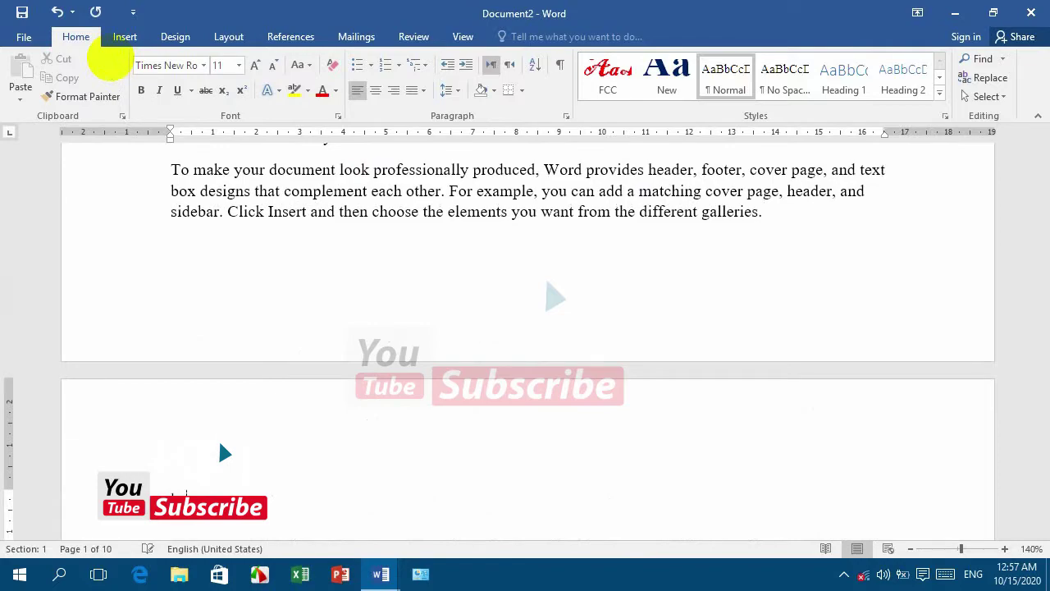
# - Add three more blocks of sample paragraphs with =rand(33)
pyautogui.write('=rand')
pyautogui.write('(33)')
pyautogui.press('Return')
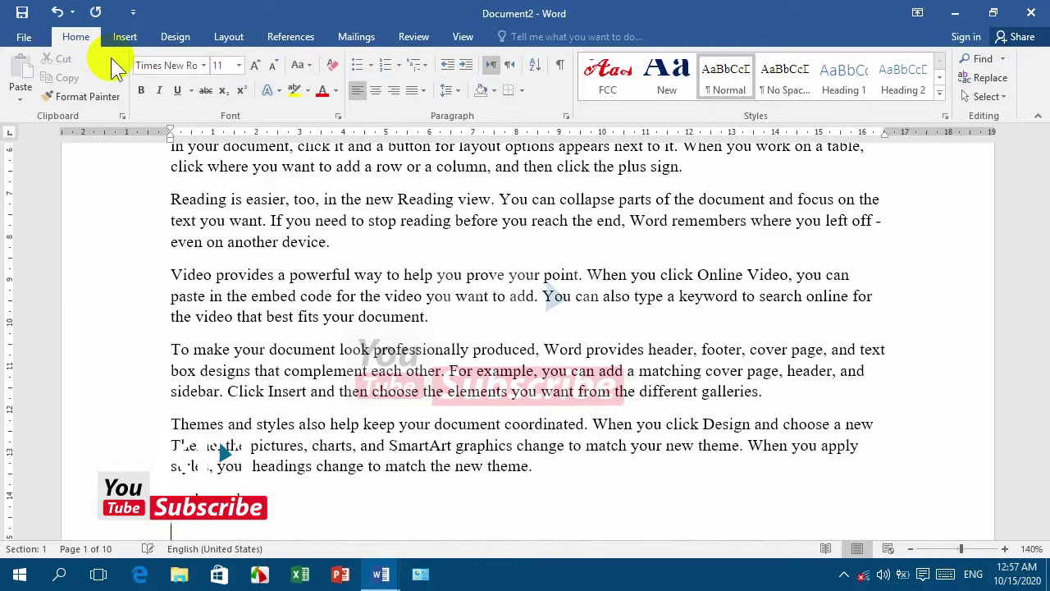
pyautogui.write('=rand')
pyautogui.write('(33')
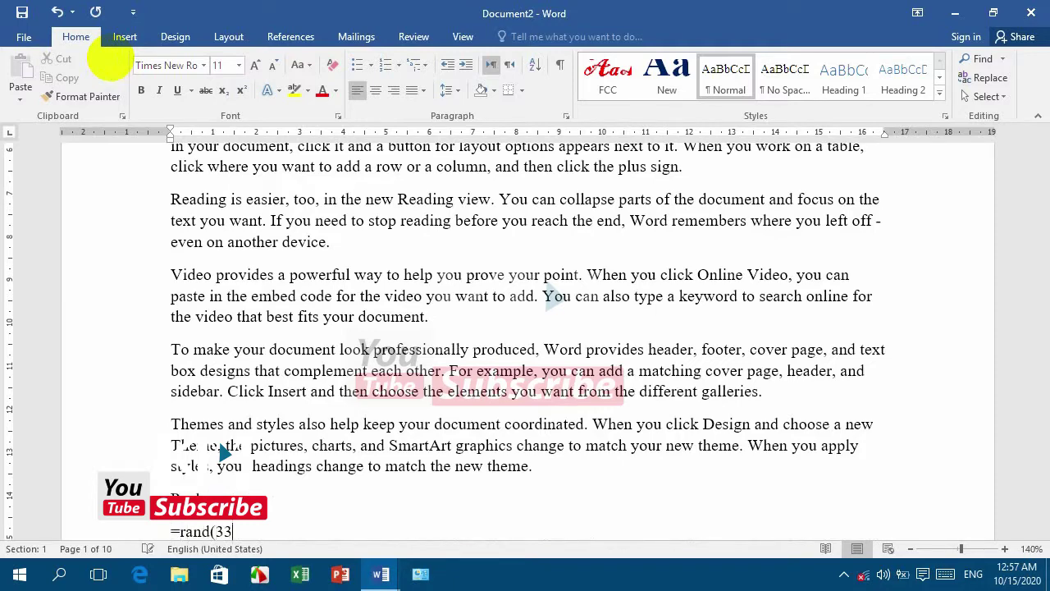
pyautogui.write(')')
pyautogui.press('Return')
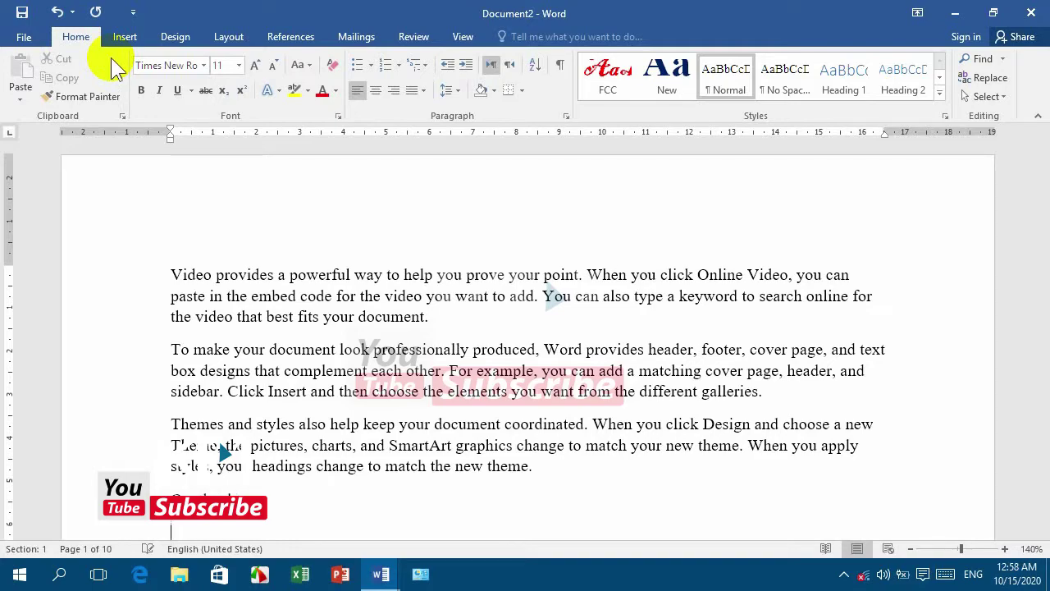
pyautogui.write('=rand')
pyautogui.write('(33)')
pyautogui.press('Return')
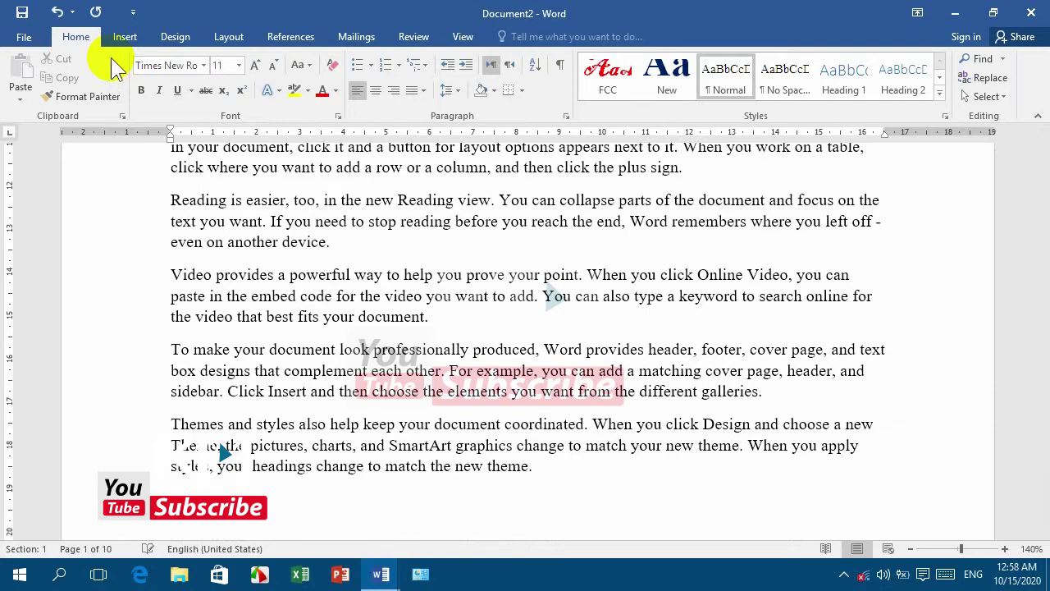
# - Add a 'hello' line, then more sample text with =rand(3) and =rand()
pyautogui.write('hello')
pyautogui.press('Return')
pyautogui.write('=rand(')
pyautogui.write('3)')
pyautogui.press('Return')
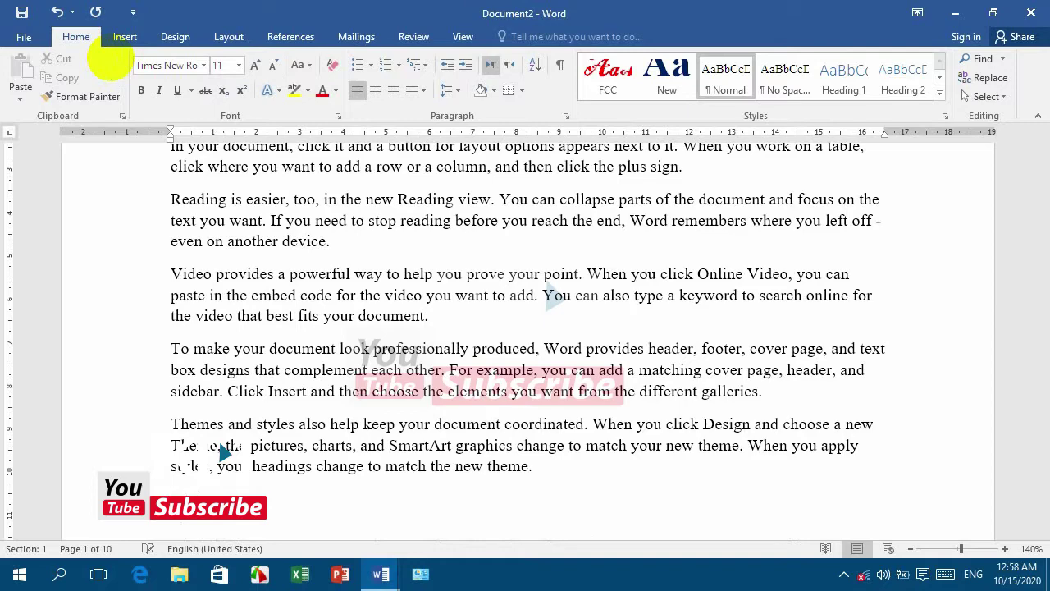
pyautogui.press('Return')
pyautogui.write('=rand(')
pyautogui.write(')')
pyautogui.press('Return')
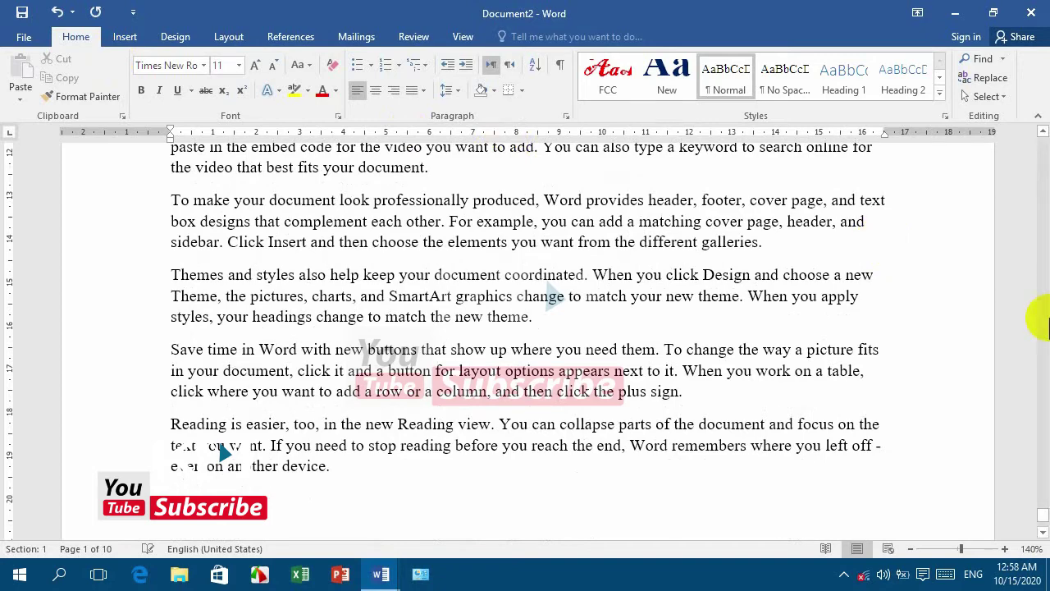
pyautogui.moveTo(1042, 515); pyautogui.dragTo(1030, 107)
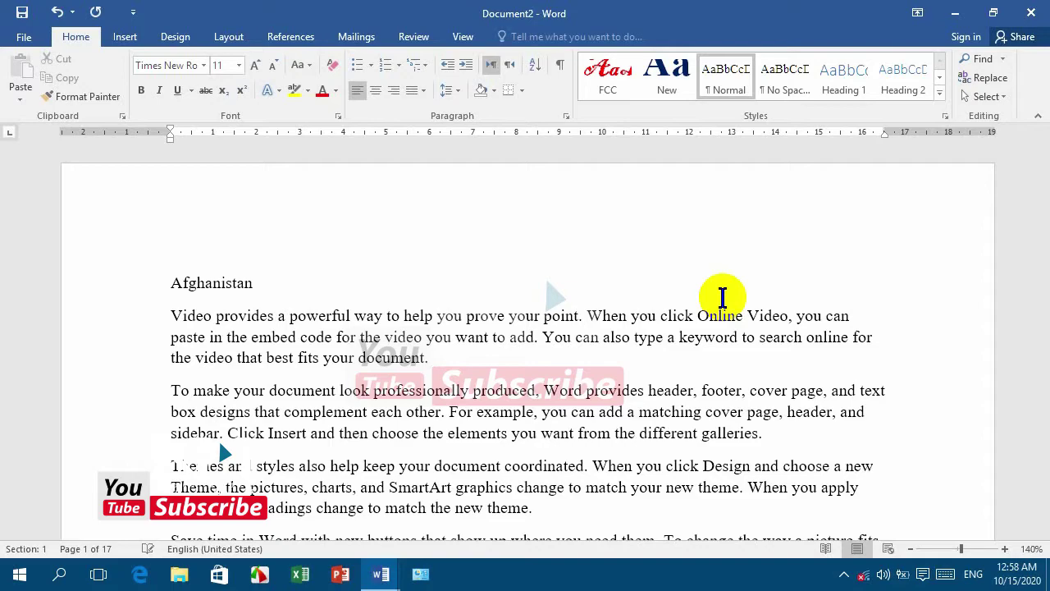
pyautogui.click(153, 288)
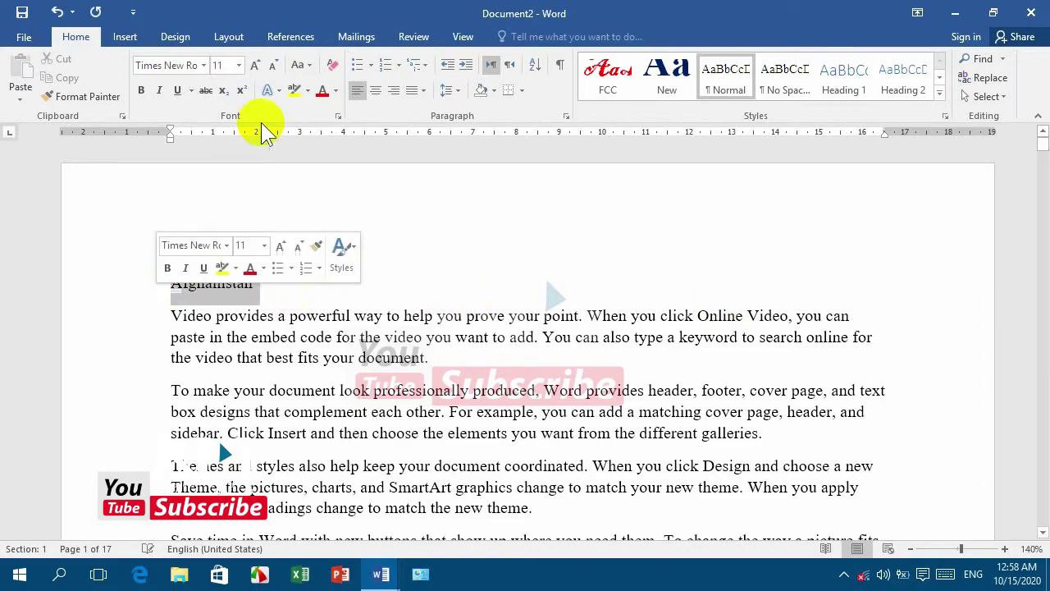
pyautogui.click(291, 37)
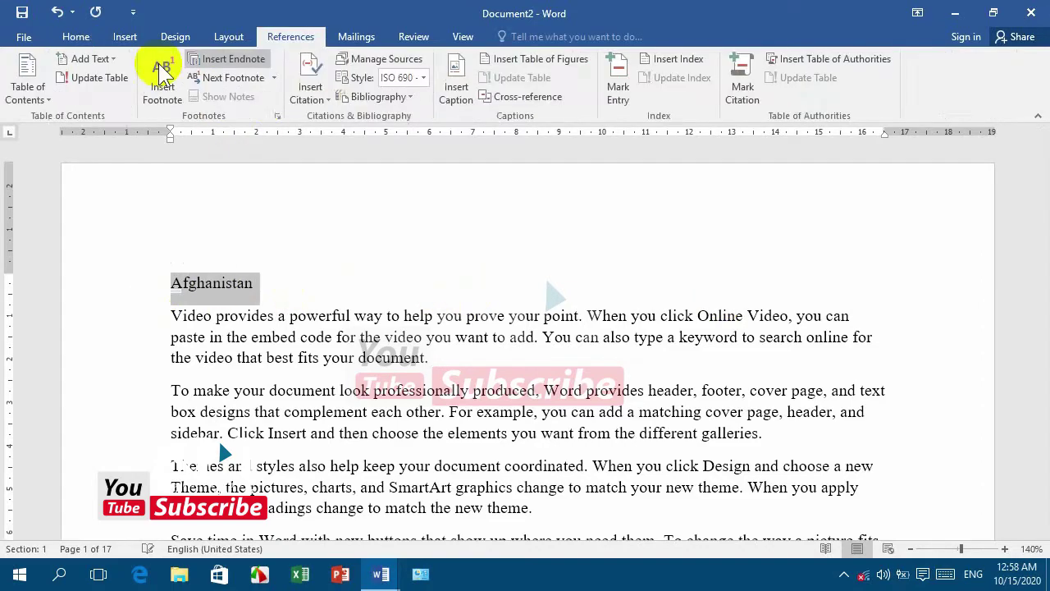
pyautogui.click(114, 60)
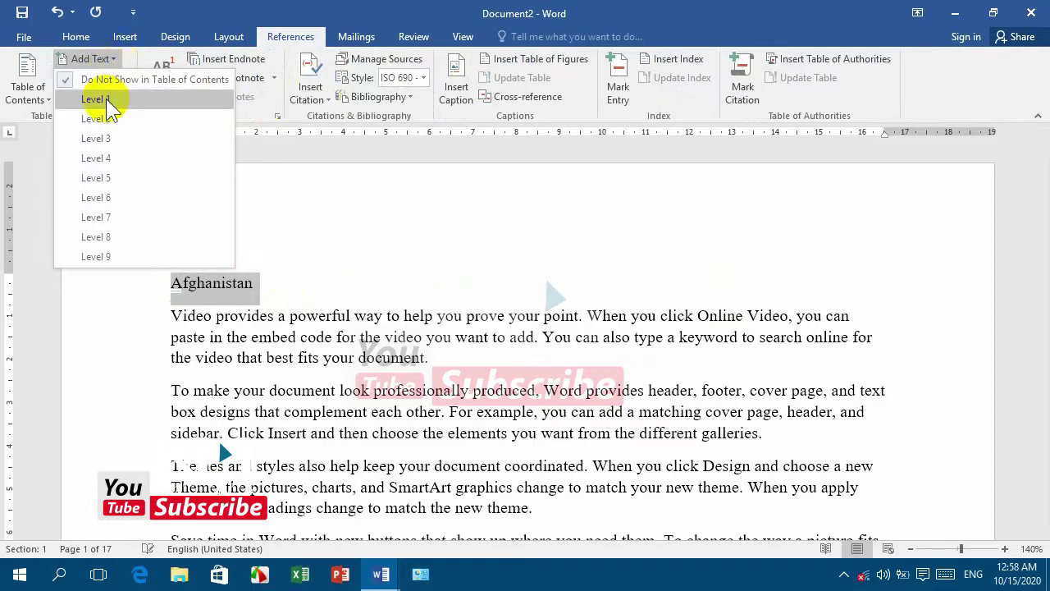
pyautogui.click(106, 98)
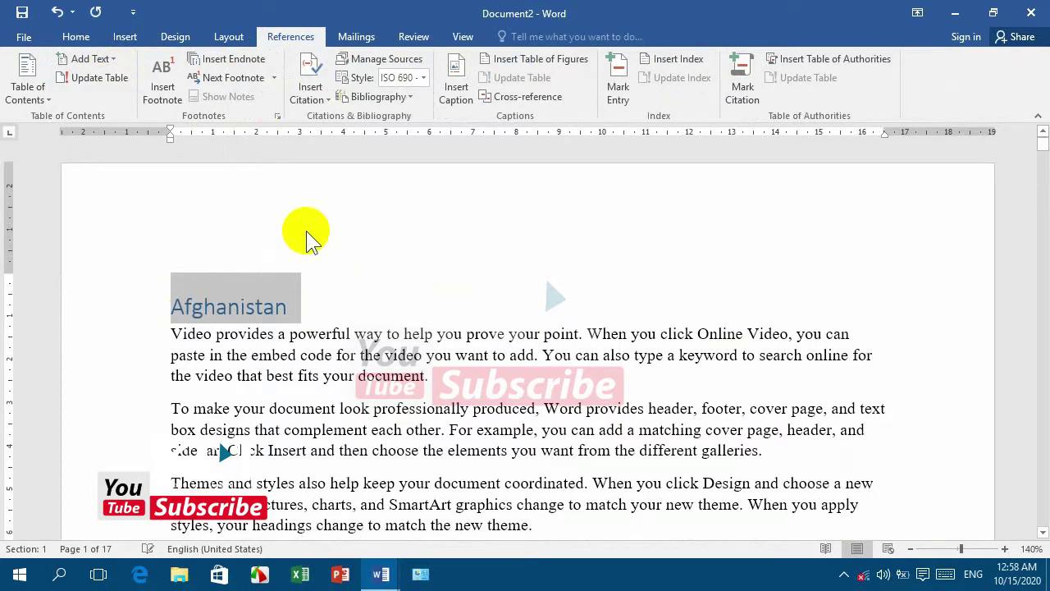
pyautogui.click(379, 476)
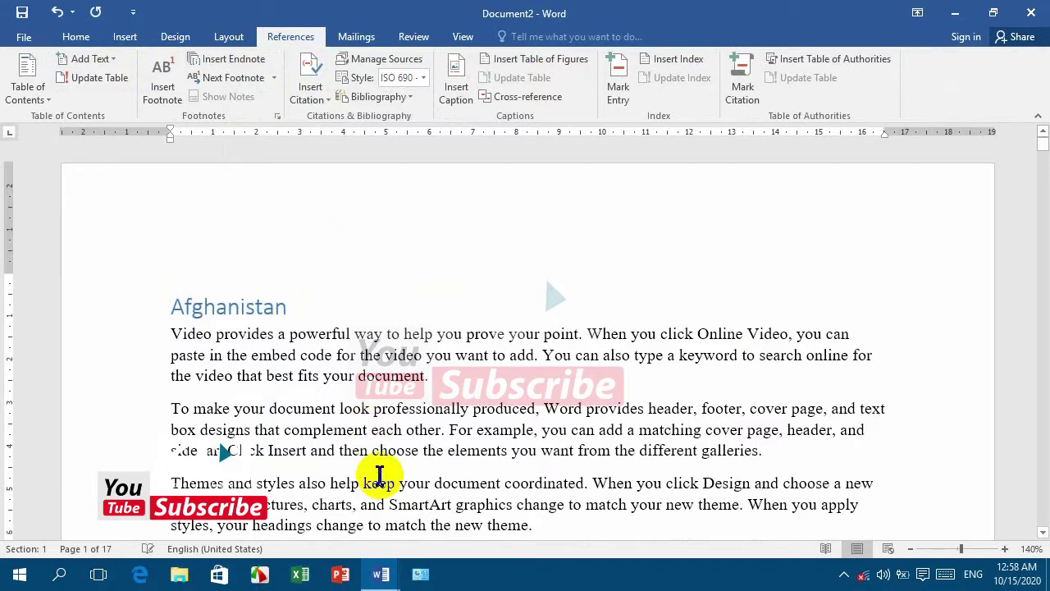
# - Search the document for 'kabul' and place the insertion point in the Kabul line
pyautogui.hotkey('ctrl', 'f')
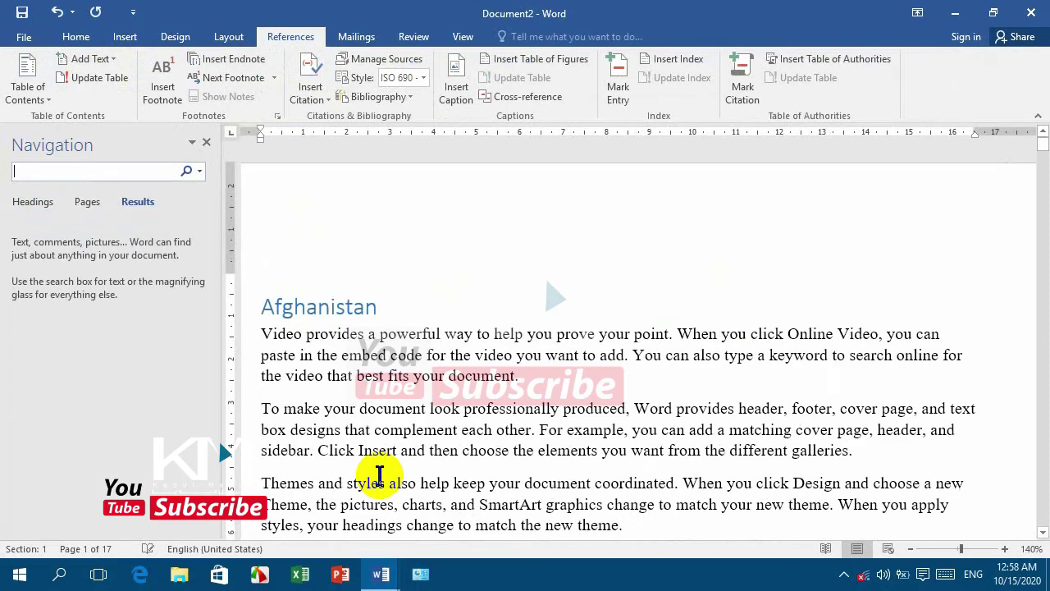
pyautogui.write('kabul')
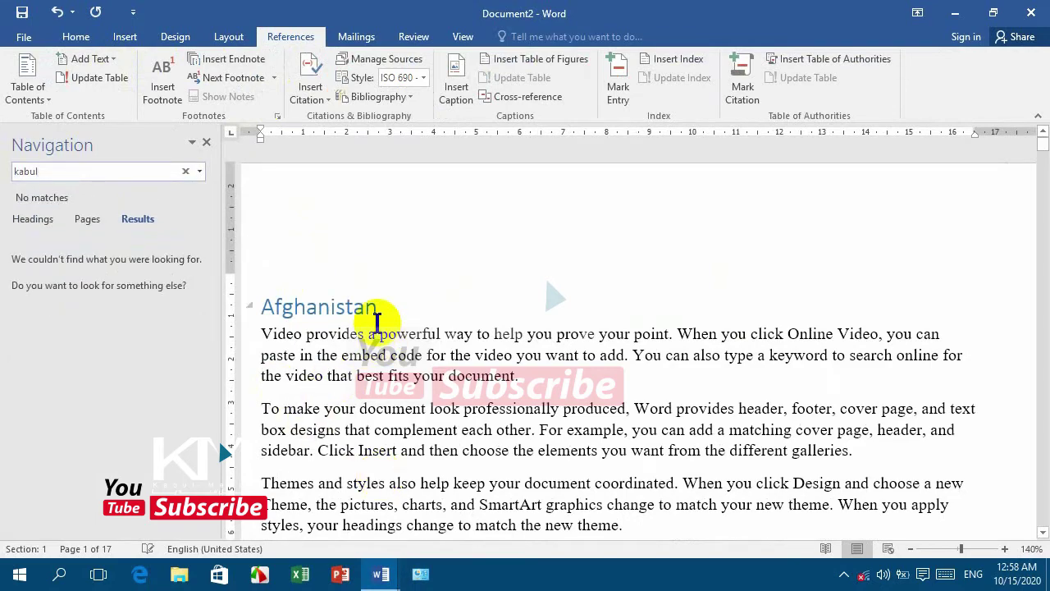
pyautogui.press('Return')
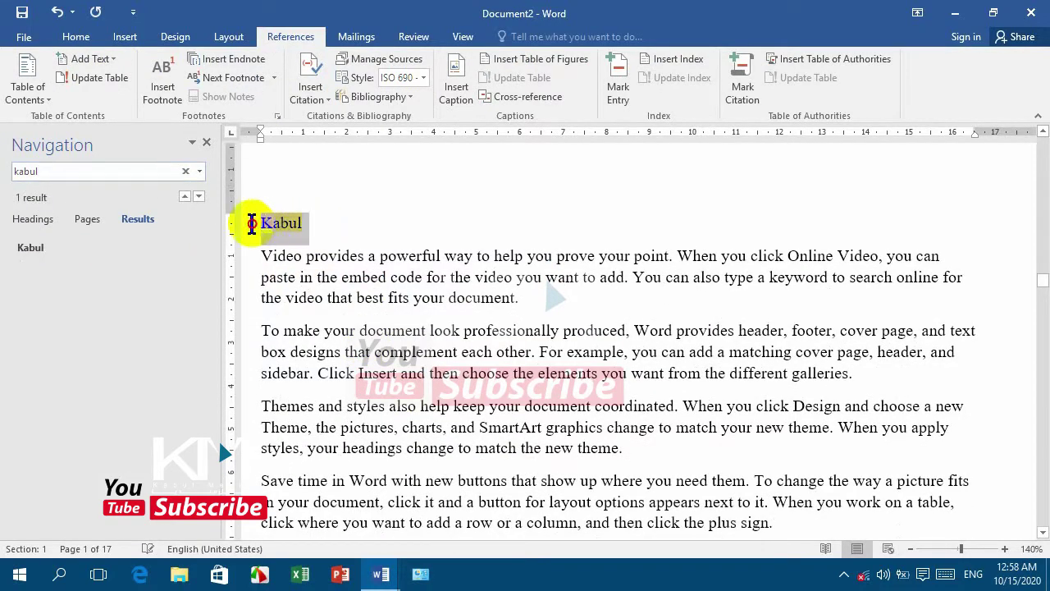
pyautogui.click(250, 230)
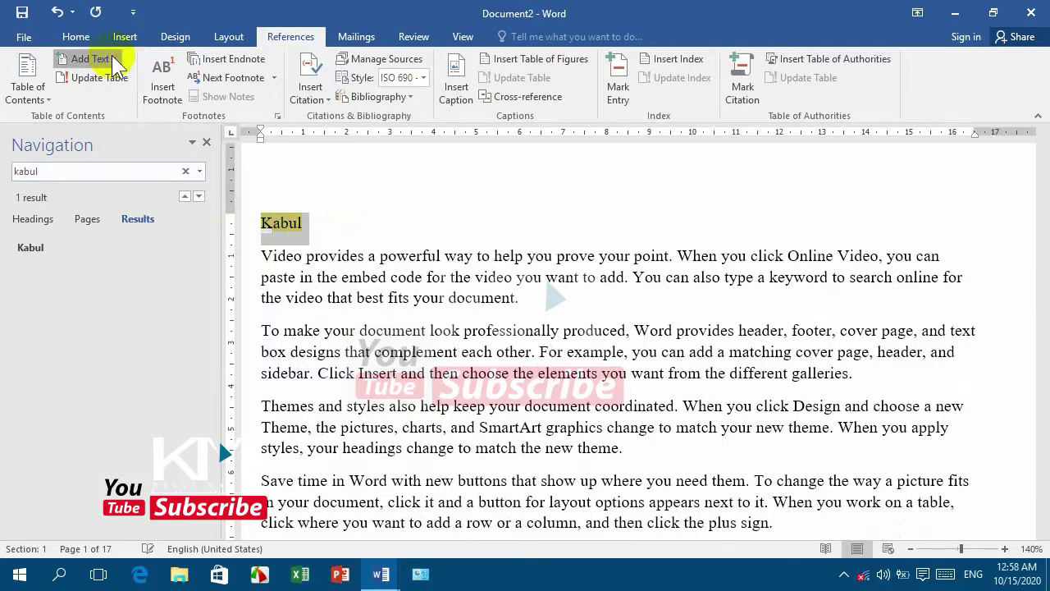
# - Make the Kabul line a Level 2 table-of-contents entry
pyautogui.click(112, 55)
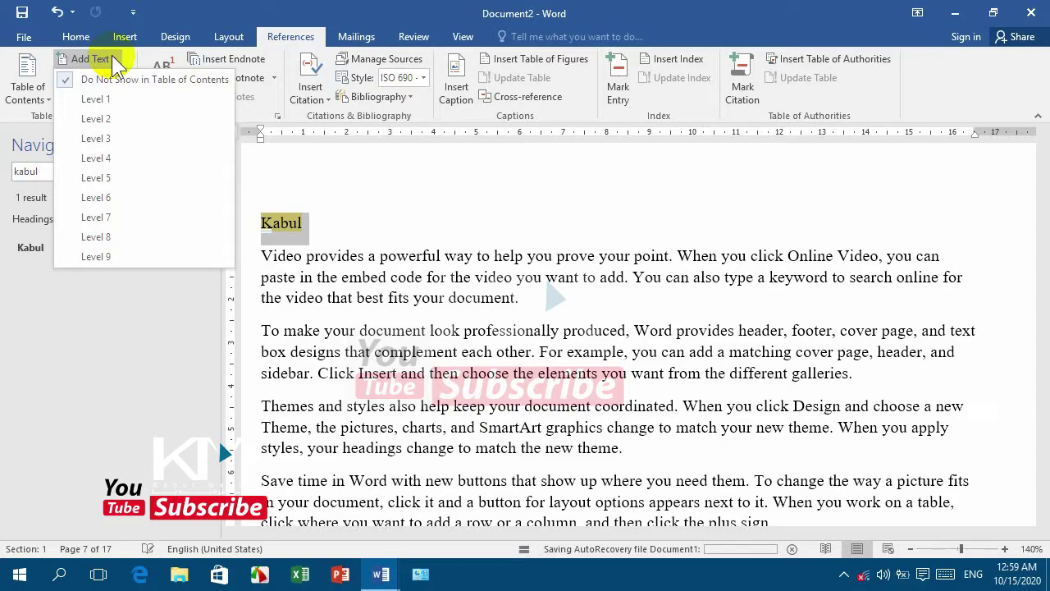
pyautogui.click(112, 100)
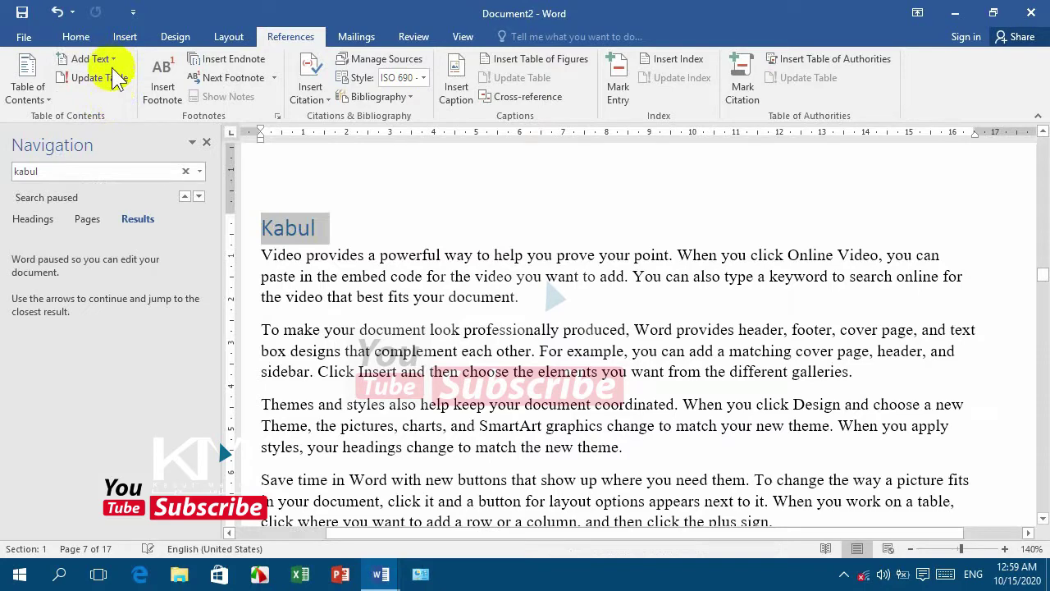
pyautogui.click(88, 59)
pyautogui.click(99, 123)
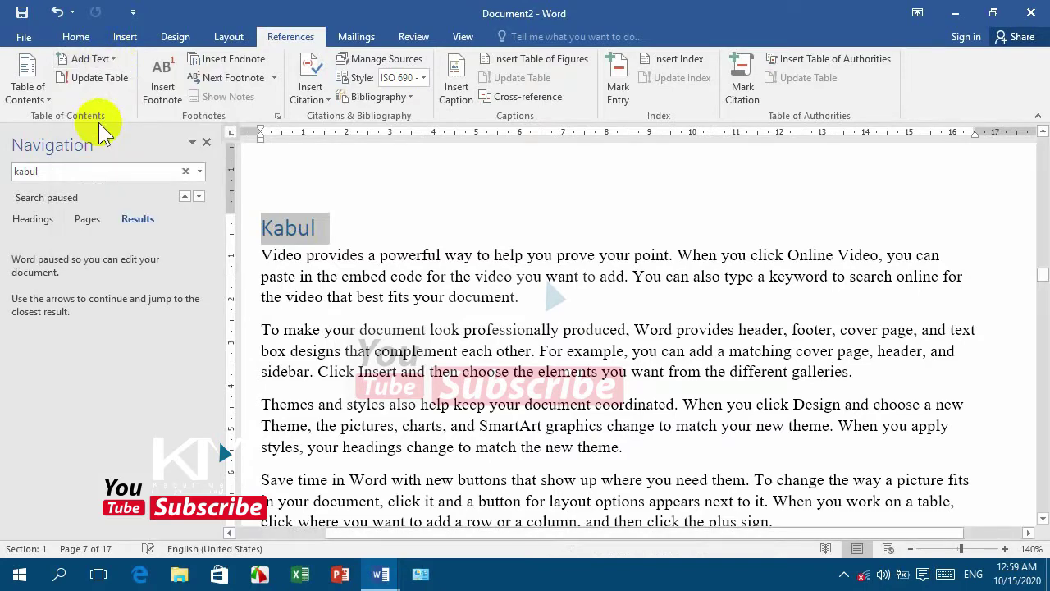
pyautogui.click(95, 171)
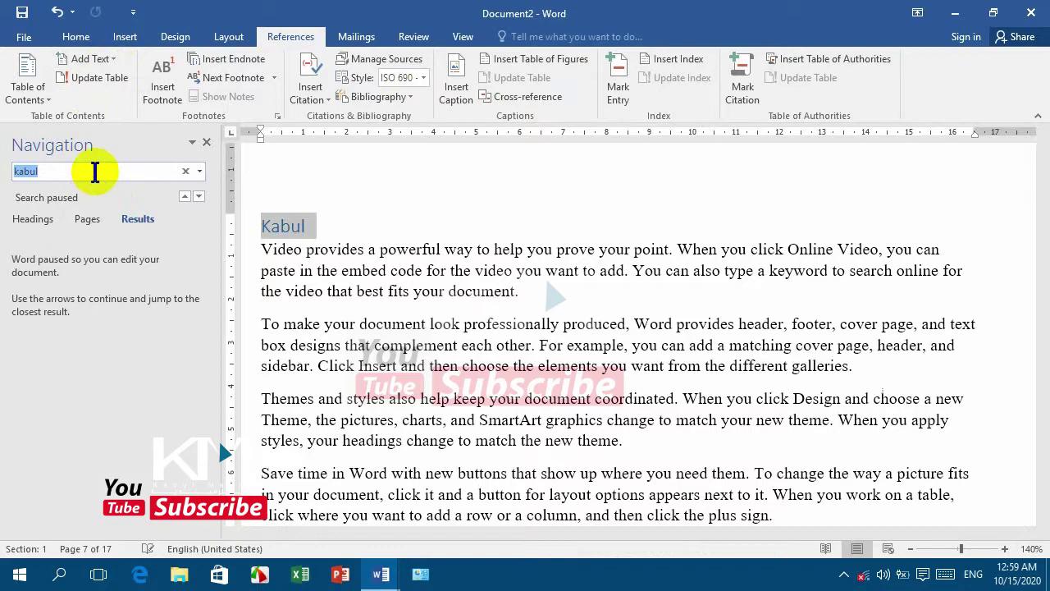
# - Find 'paghman' and give the Paghman line a table-of-contents level from Add Text
pyautogui.write('pag')
pyautogui.write('hman')
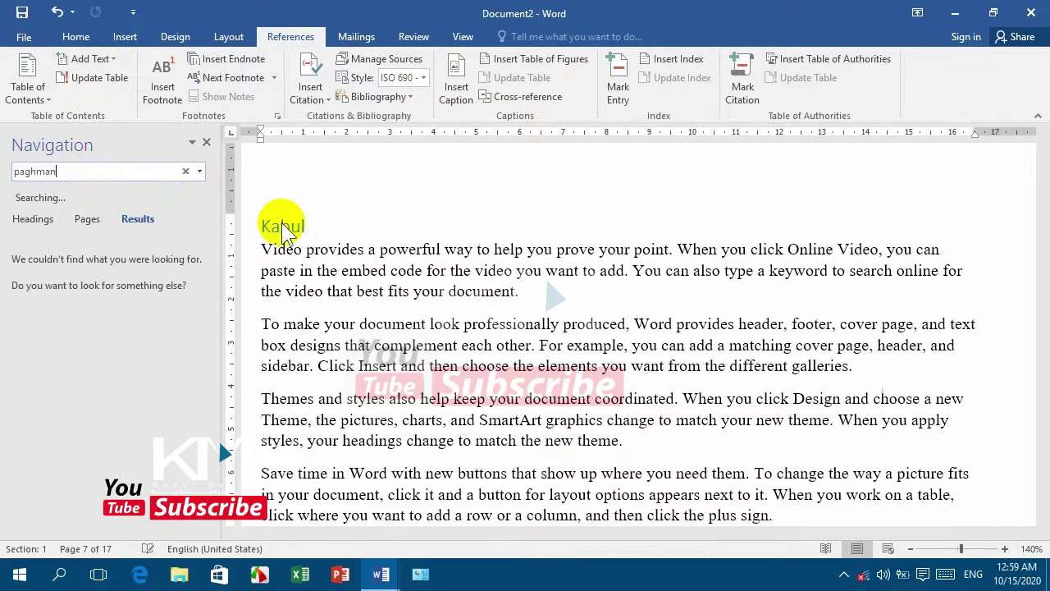
pyautogui.moveTo(328, 219); pyautogui.dragTo(251, 219)
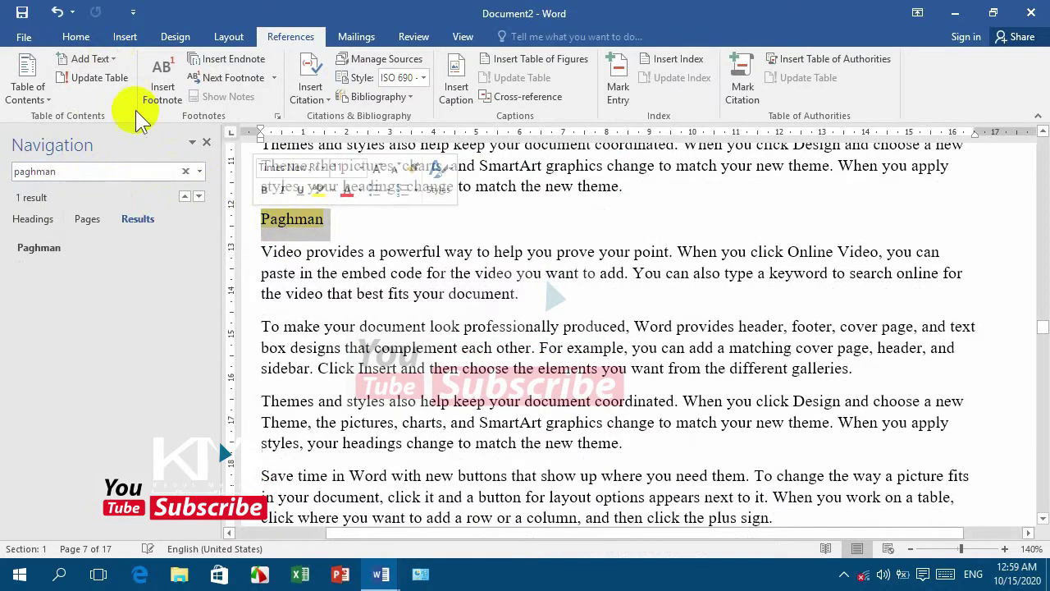
pyautogui.click(107, 61)
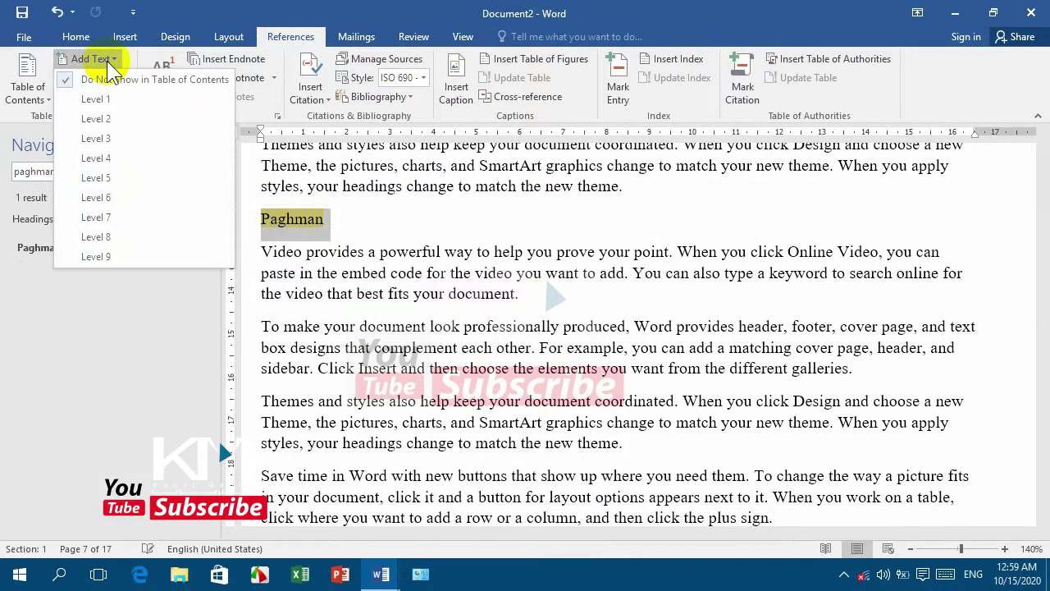
pyautogui.click(101, 140)
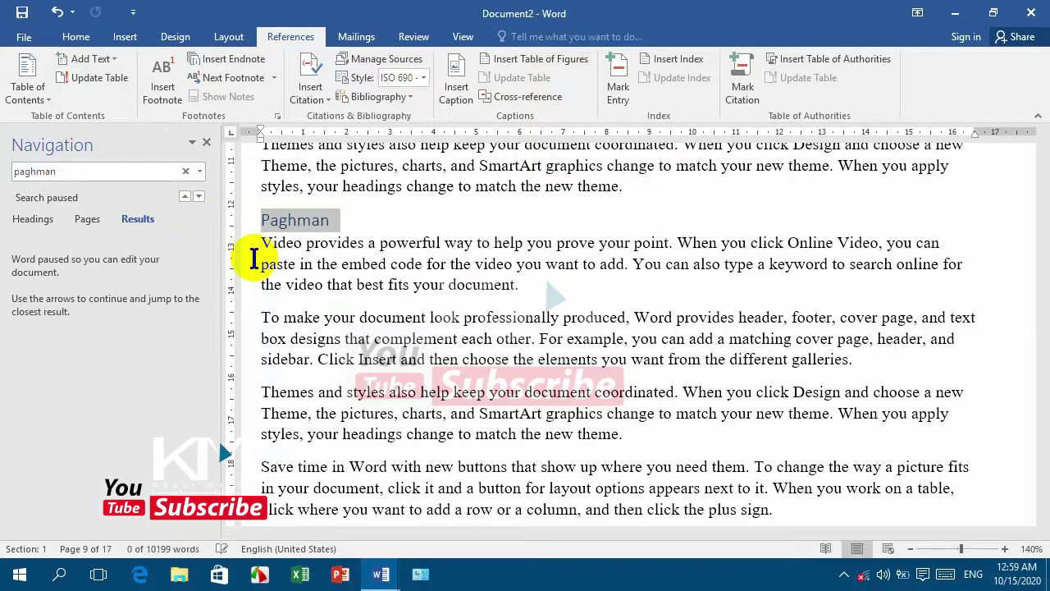
pyautogui.click(139, 174)
pyautogui.write('qar')
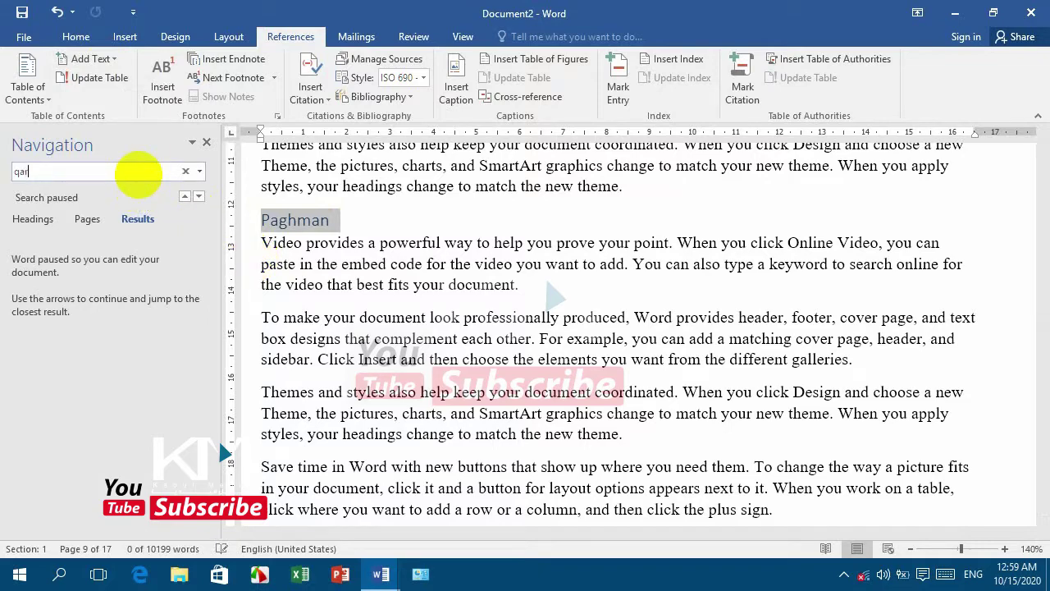
pyautogui.write('aba')
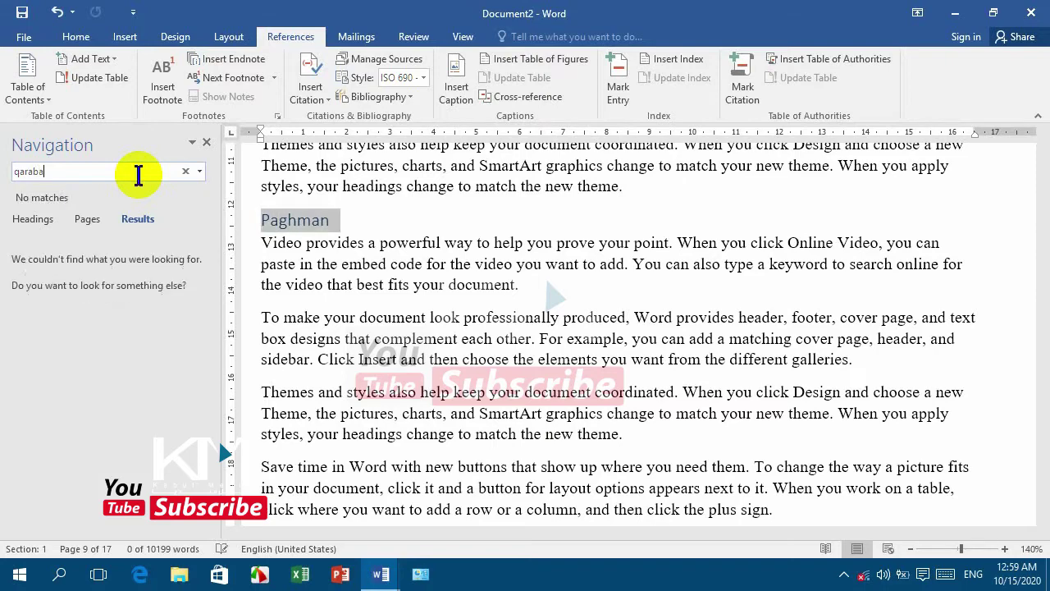
# - Select the Qarabagh line and make it a contents heading with Ctrl+Alt+1
pyautogui.click(247, 222)
pyautogui.write('Qarabagh')
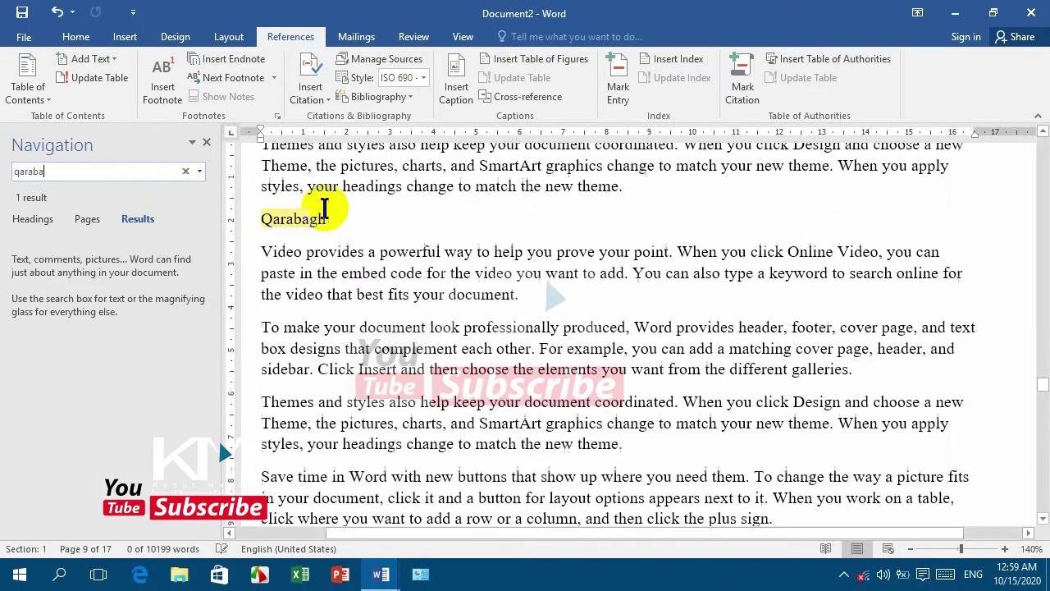
pyautogui.moveTo(332, 221); pyautogui.dragTo(236, 217)
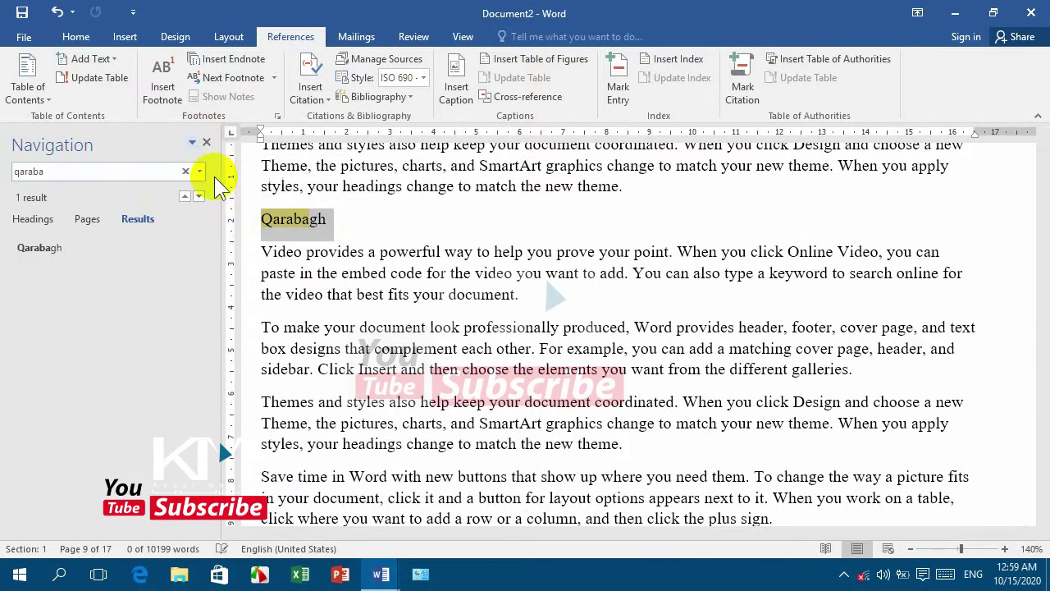
pyautogui.hotkey('ctrl', 'alt', '1')
pyautogui.click(139, 171)
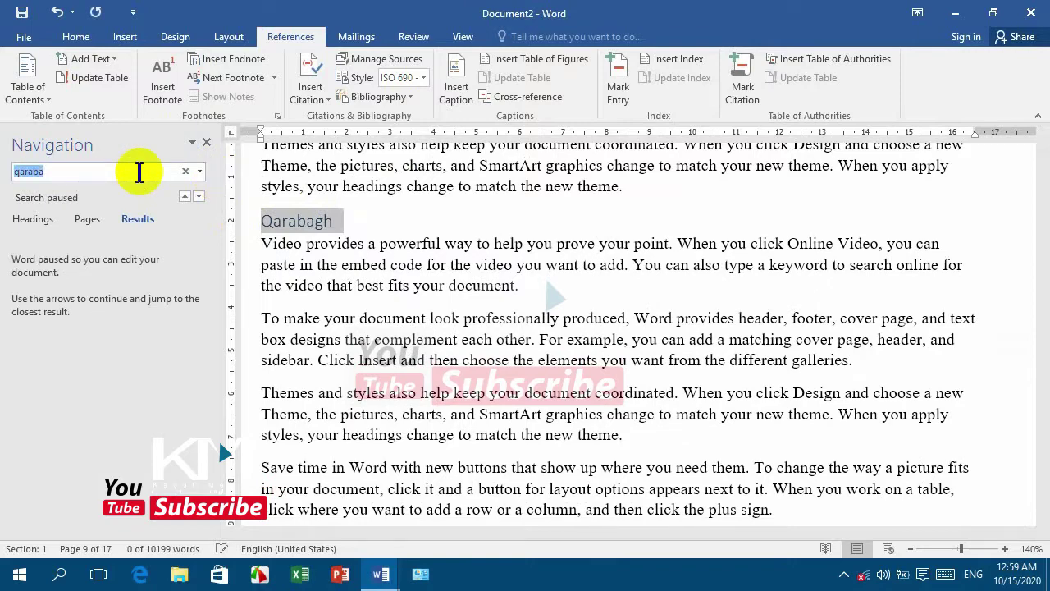
# - Find 'helmand' and make the Helmand line a Level 2 contents entry
pyautogui.write('helmand')
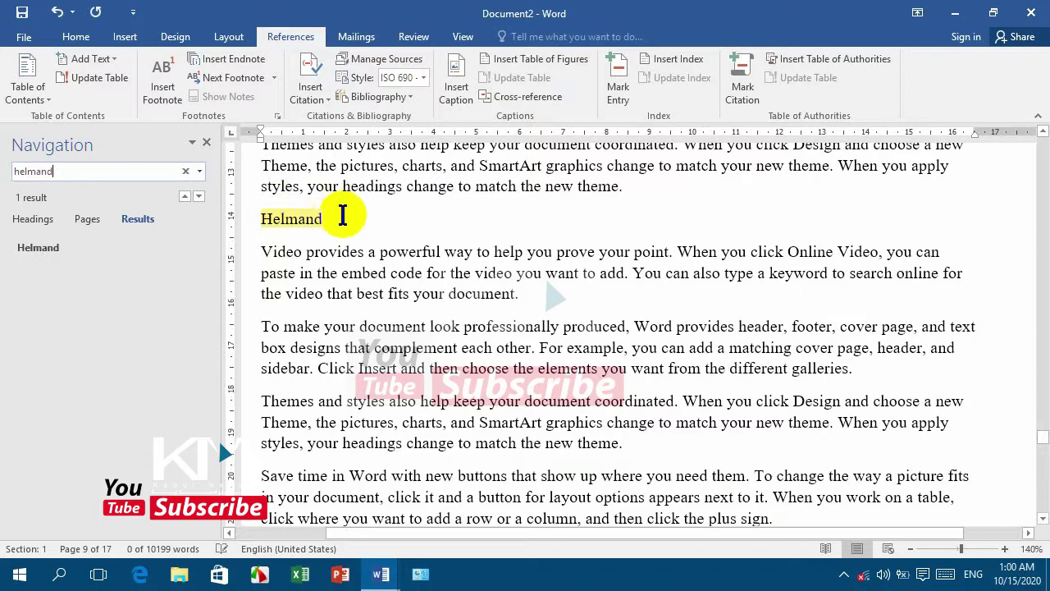
pyautogui.click(229, 227)
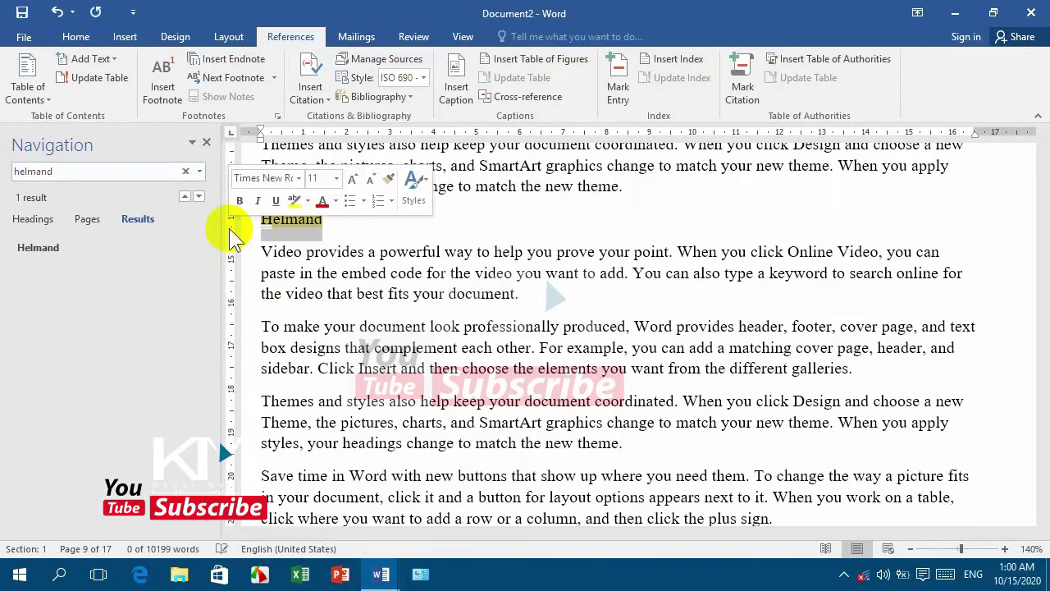
pyautogui.click(90, 60)
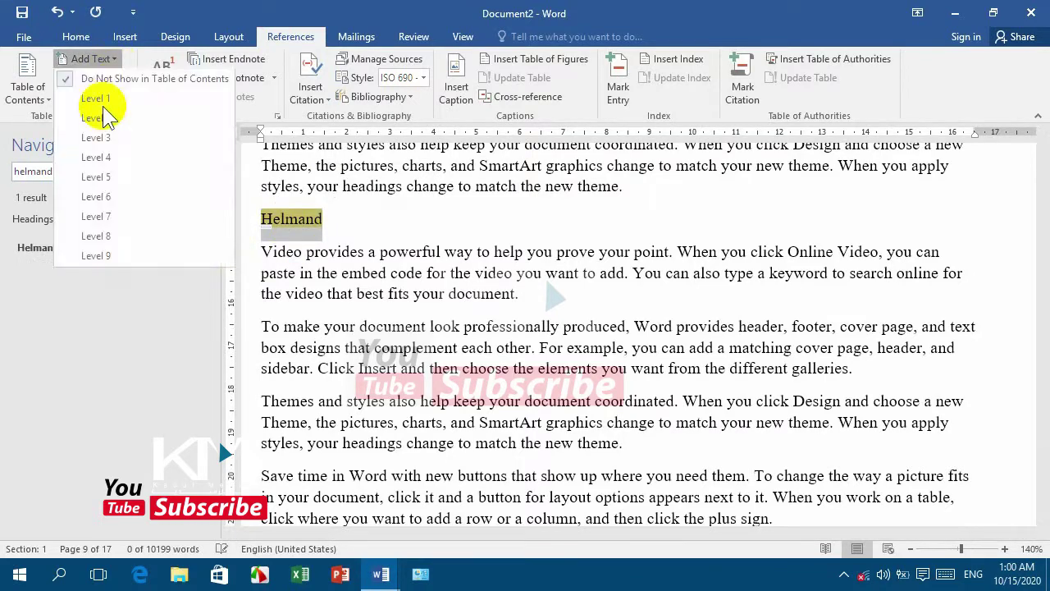
pyautogui.click(102, 120)
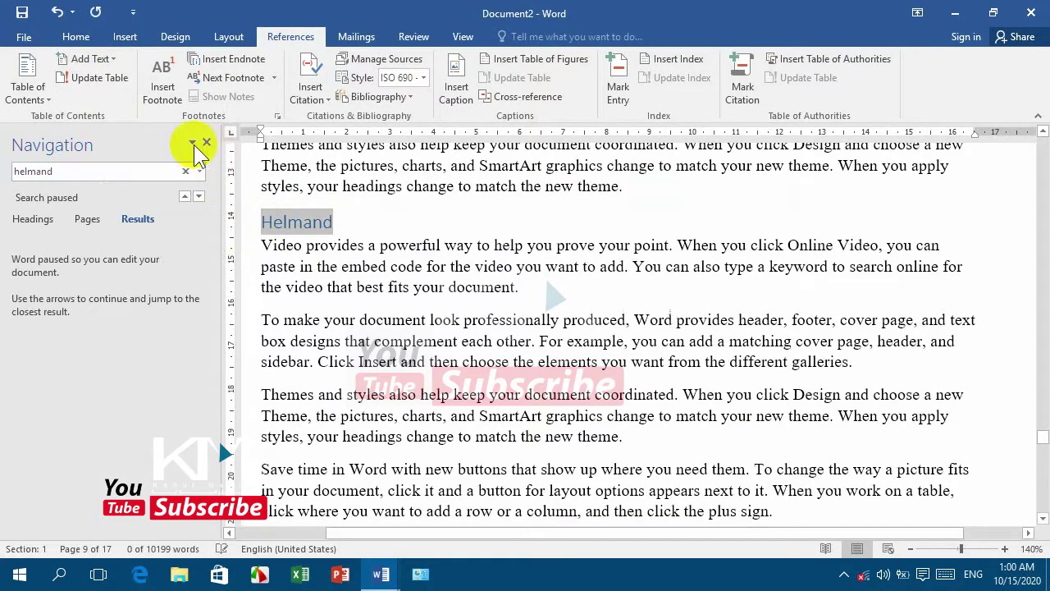
pyautogui.click(151, 171)
# - Find 'nawa', make the Nawa line a Level 3 entry, and go to the empty last line
pyautogui.write('nawa')
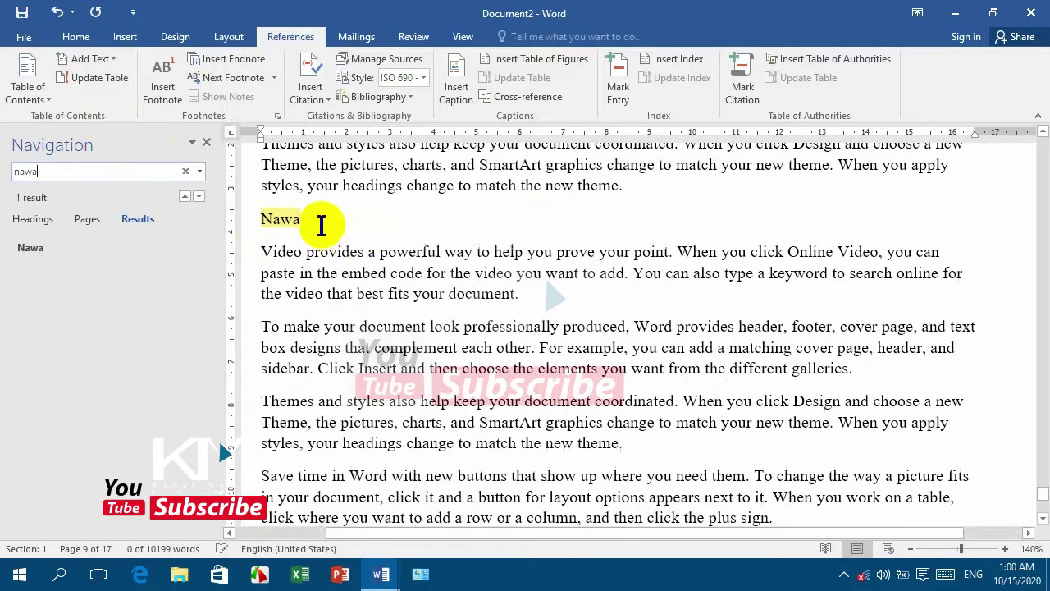
pyautogui.moveTo(304, 220); pyautogui.dragTo(243, 220)
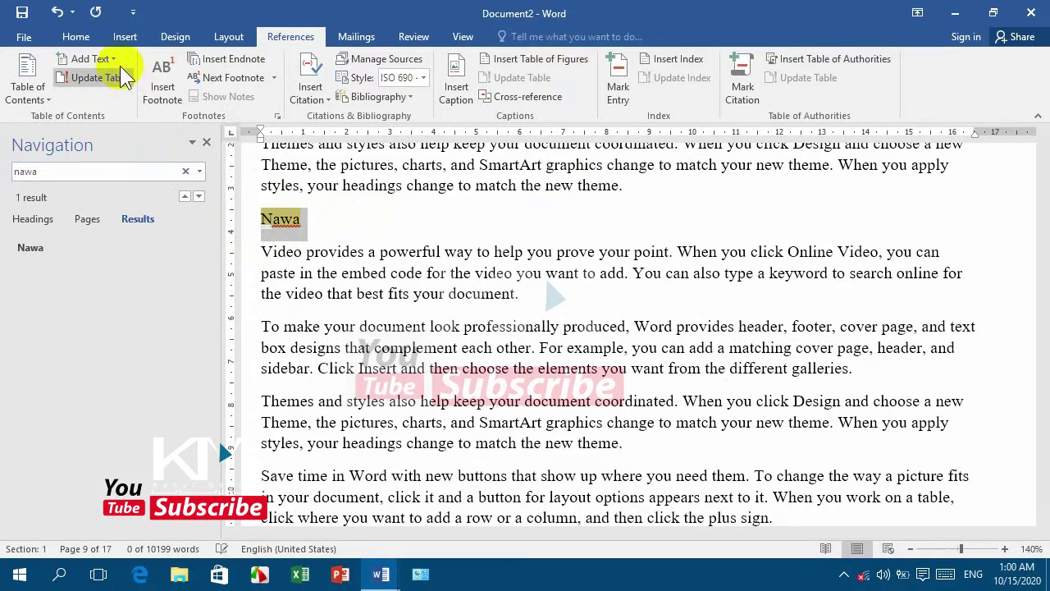
pyautogui.click(91, 59)
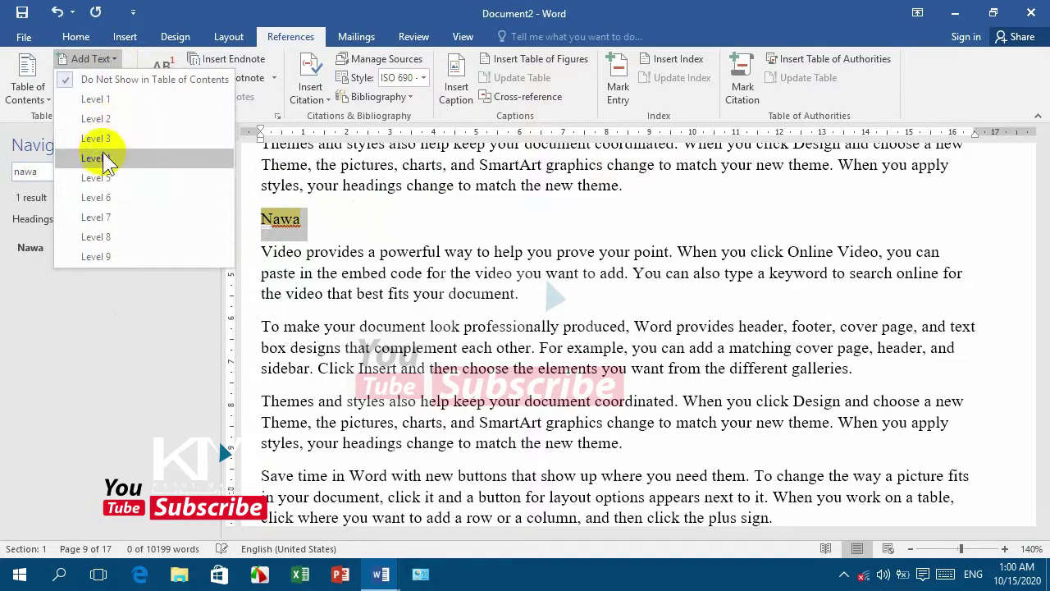
pyautogui.click(103, 139)
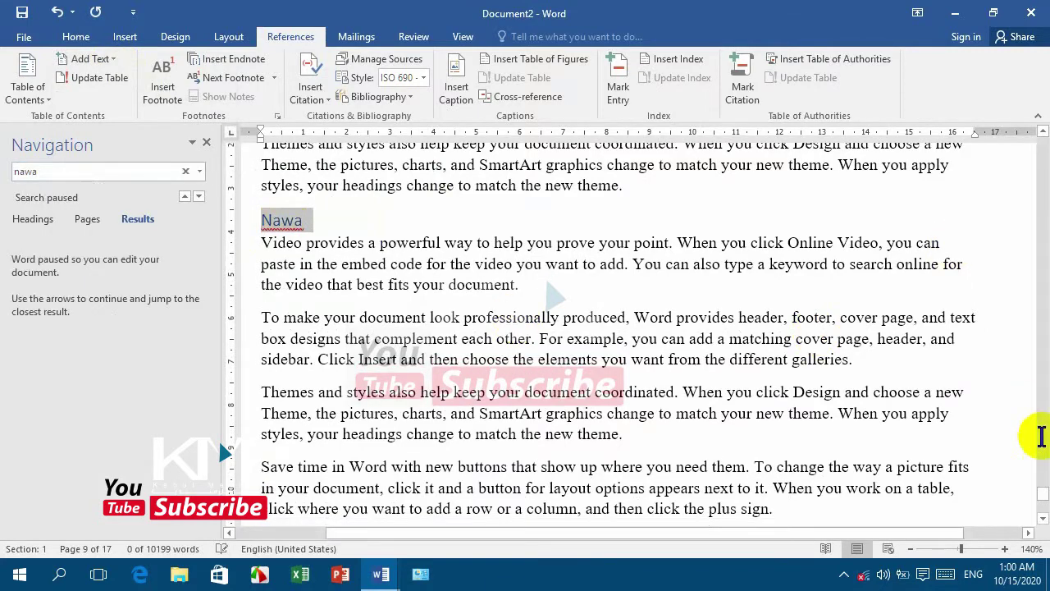
pyautogui.moveTo(1042, 496); pyautogui.dragTo(1042, 510)
pyautogui.click(649, 392)
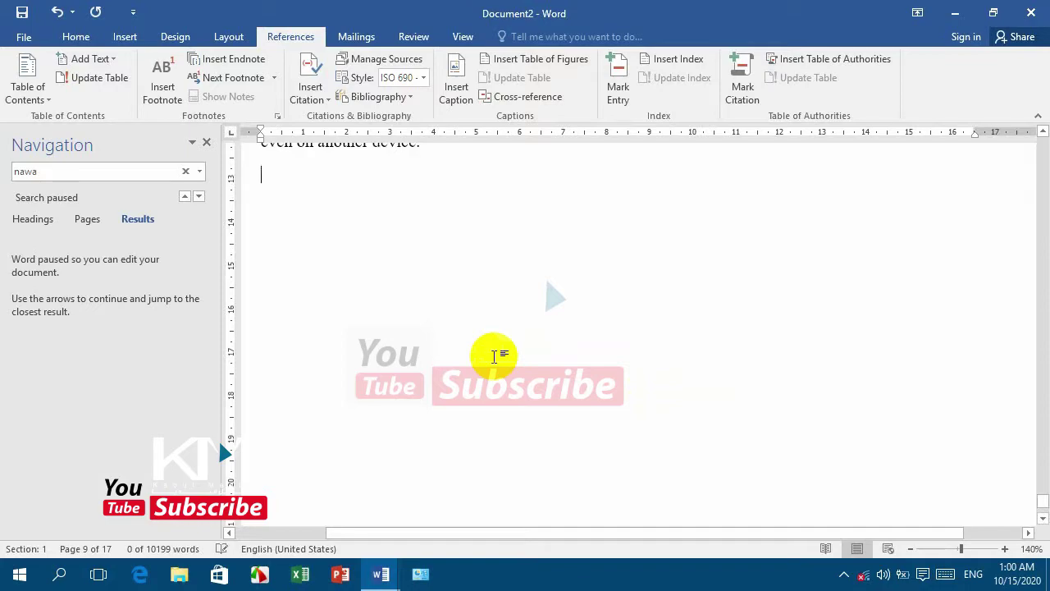
# - Add a Dibala line and make it a Level 4 contents heading
pyautogui.write('dib')
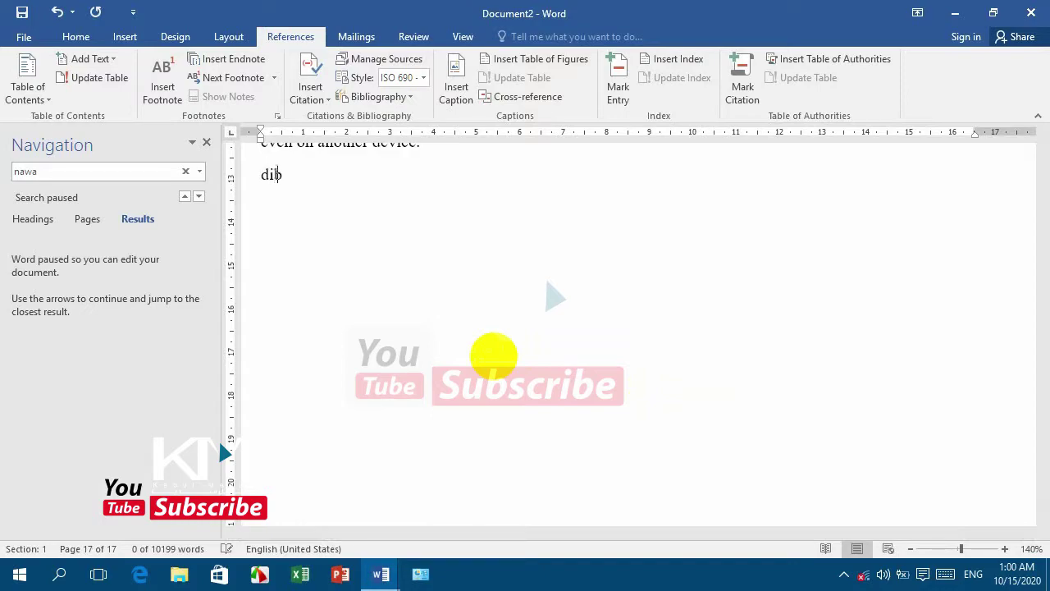
pyautogui.write('la')
pyautogui.press('Return')
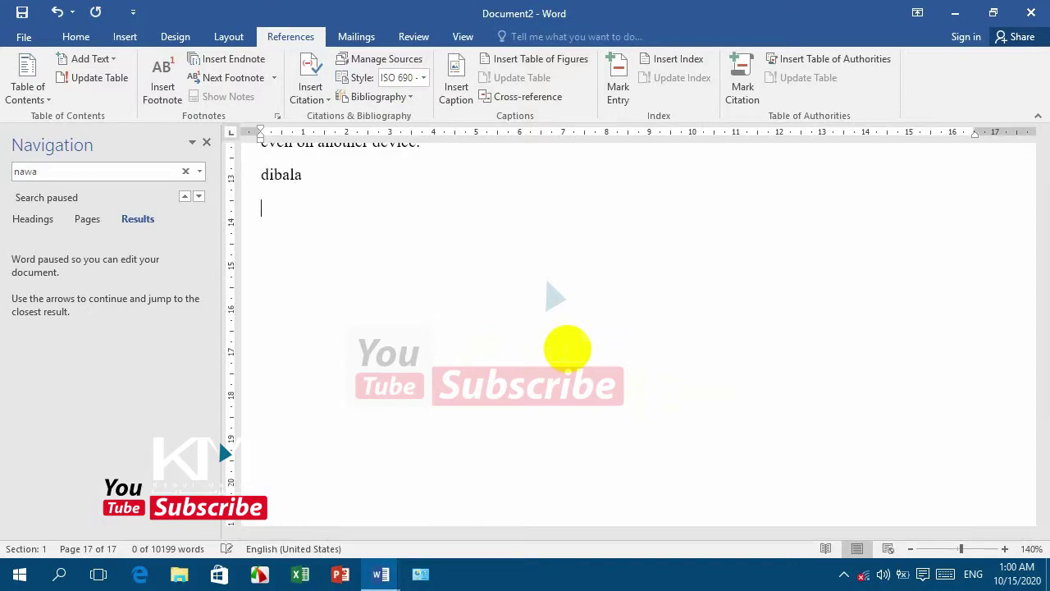
pyautogui.press('BackSpace')
pyautogui.moveTo(323, 173); pyautogui.dragTo(237, 172)
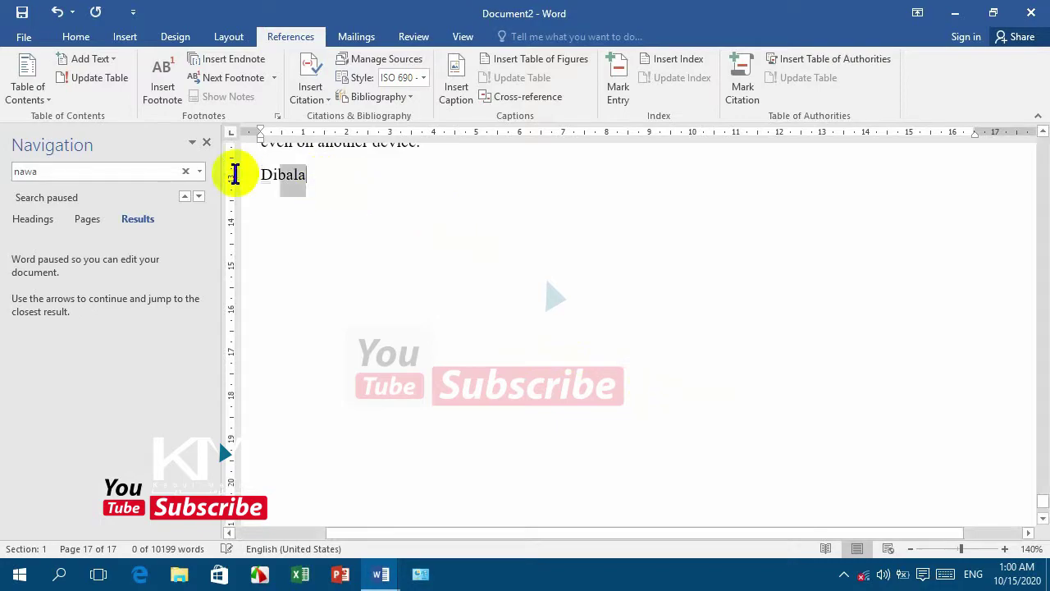
pyautogui.click(110, 61)
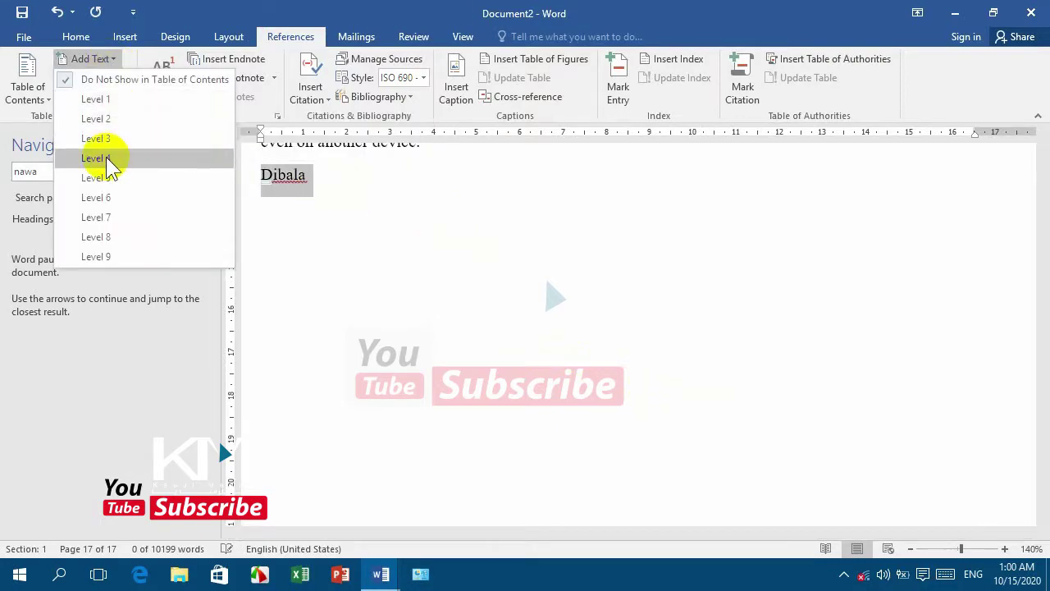
pyautogui.click(105, 159)
pyautogui.click(278, 213)
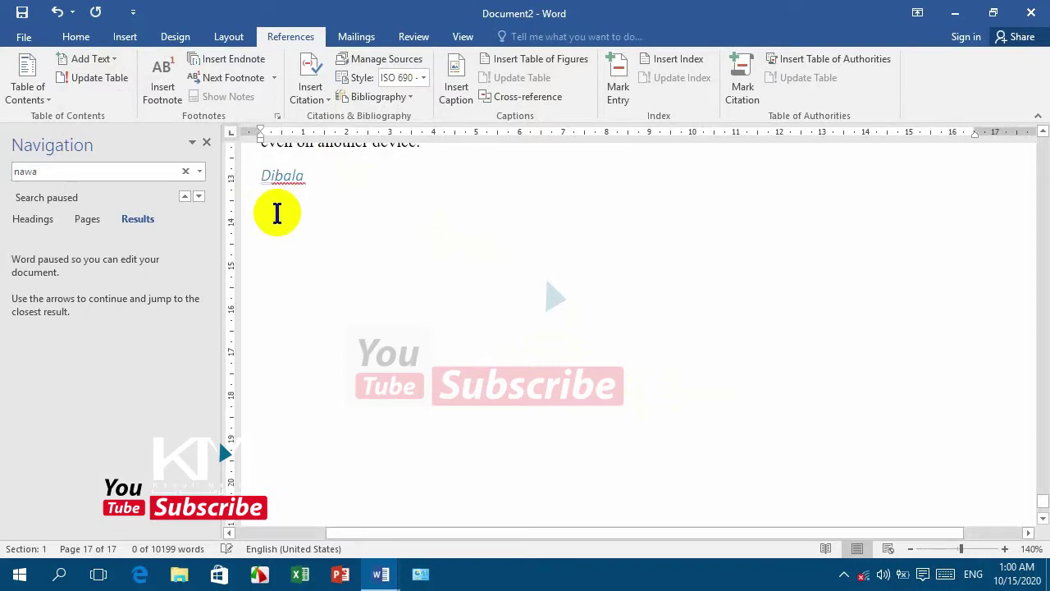
# - Generate sample paragraphs below Dibala with the rand formula and close the Navigation pane
pyautogui.write('=rand')
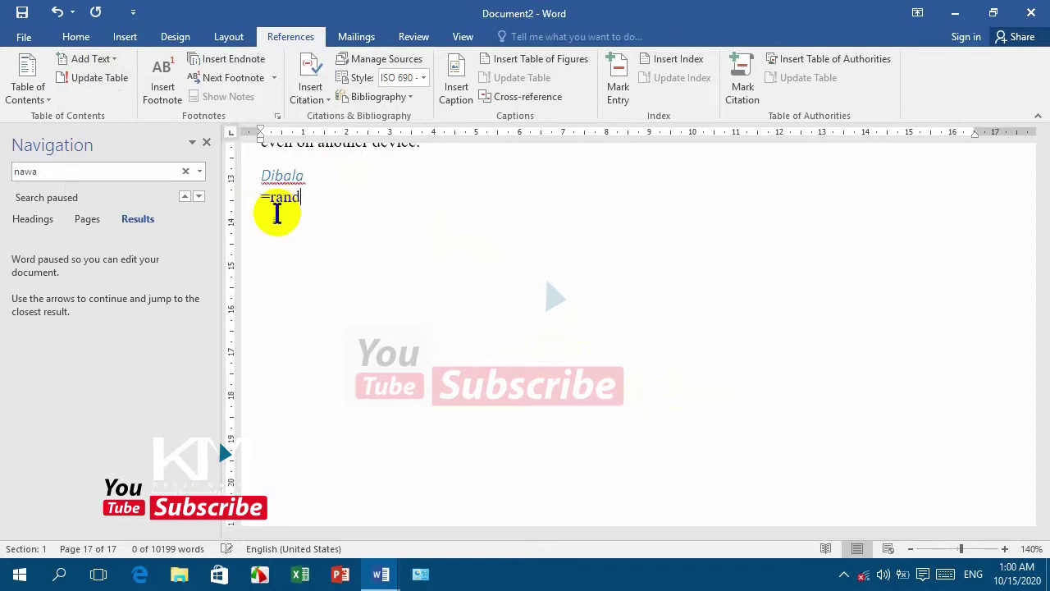
pyautogui.write('()')
pyautogui.press('Return')
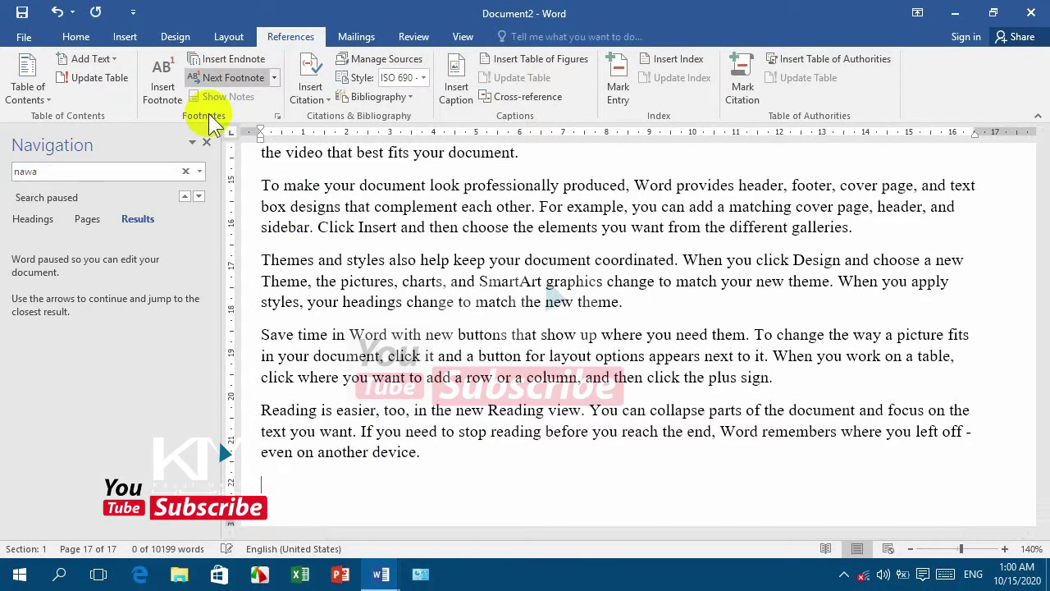
pyautogui.click(205, 140)
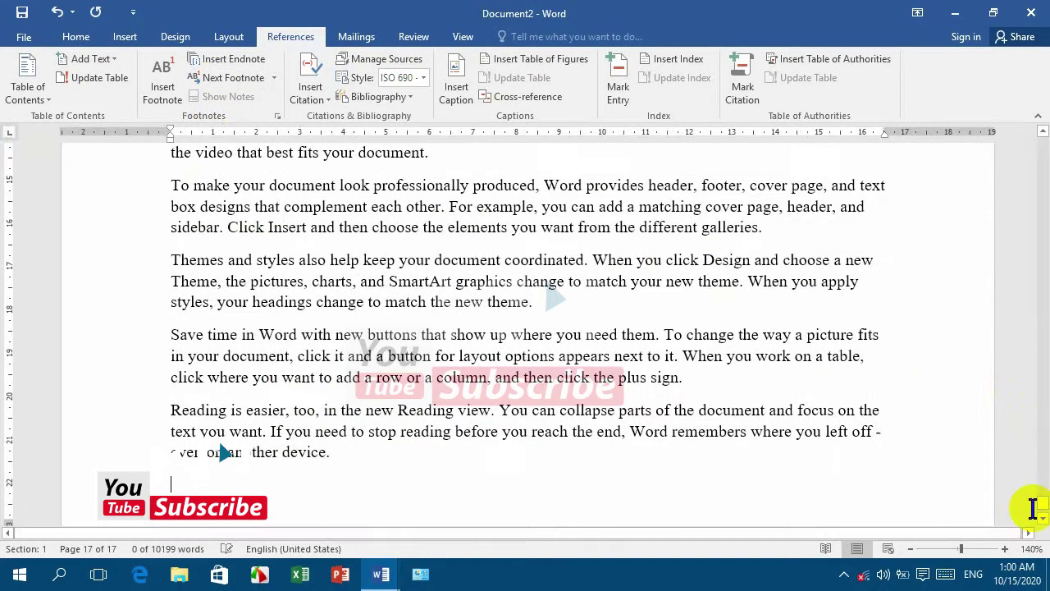
pyautogui.moveTo(1043, 505); pyautogui.dragTo(544, 140)
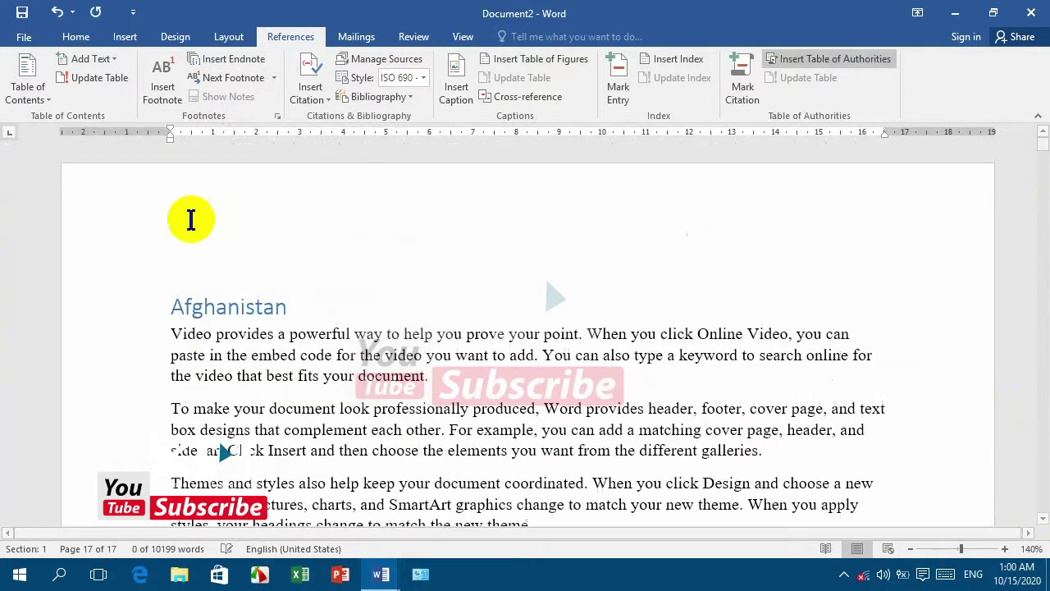
# - Insert Automatic Table 2 at the top of page 1, listing Afghanistan through Nawa
pyautogui.click(171, 303)
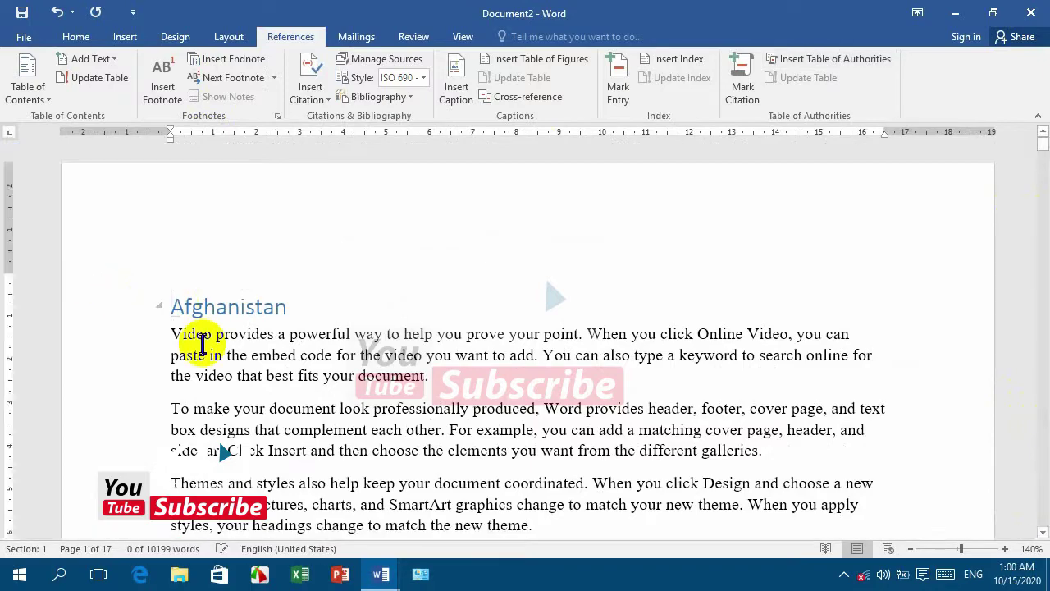
pyautogui.scroll(3, 1025, 175)
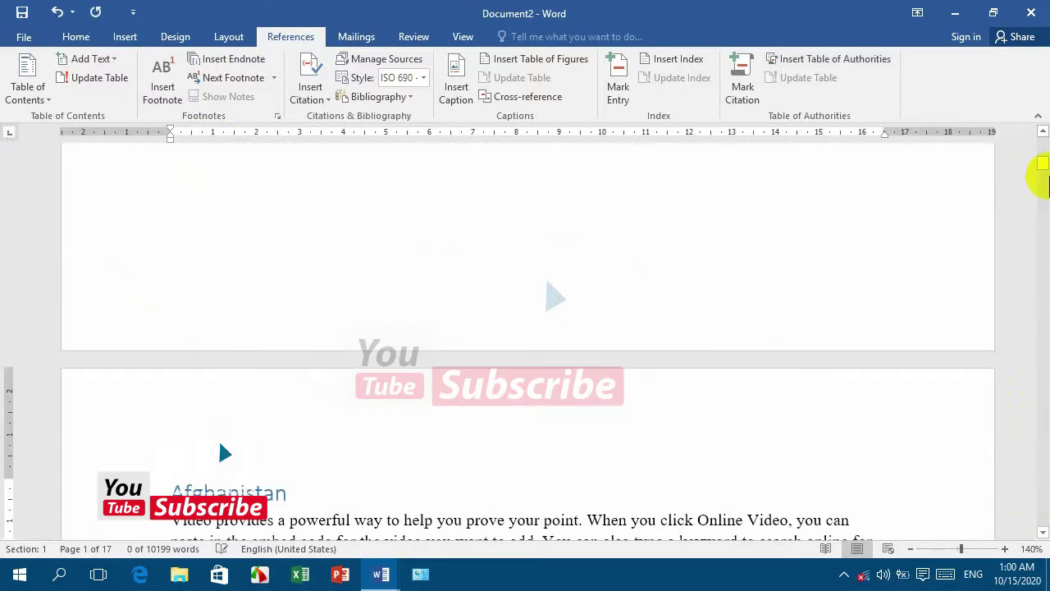
pyautogui.moveTo(1043, 169); pyautogui.dragTo(891, 112)
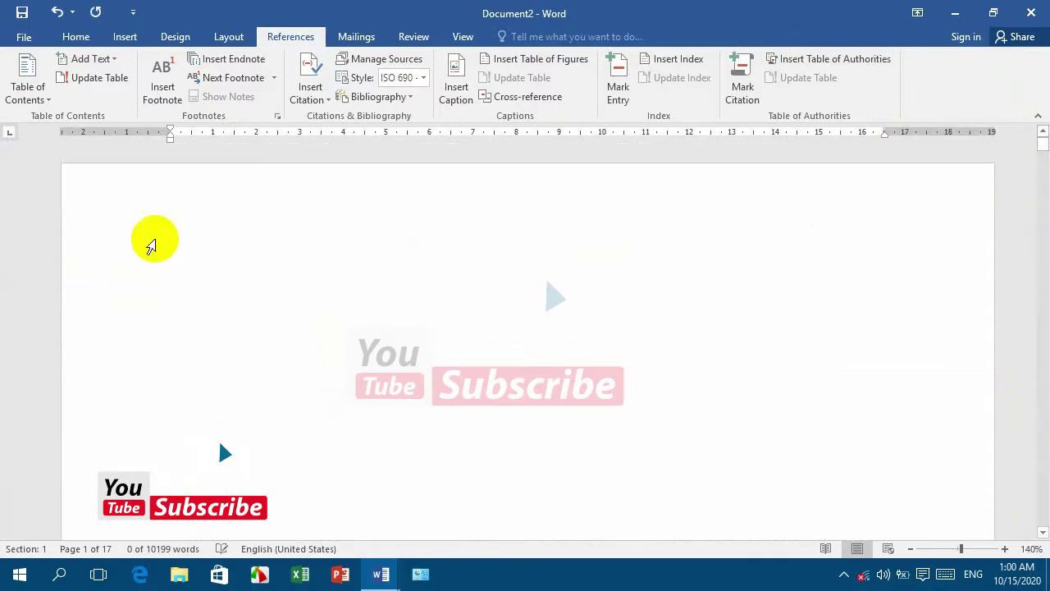
pyautogui.click(152, 283)
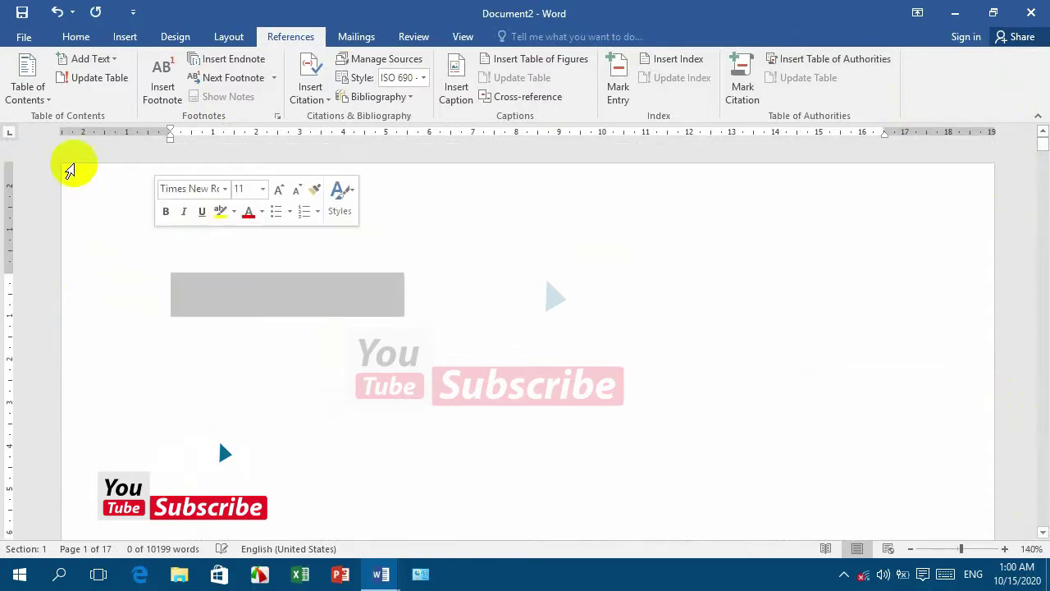
pyautogui.click(32, 94)
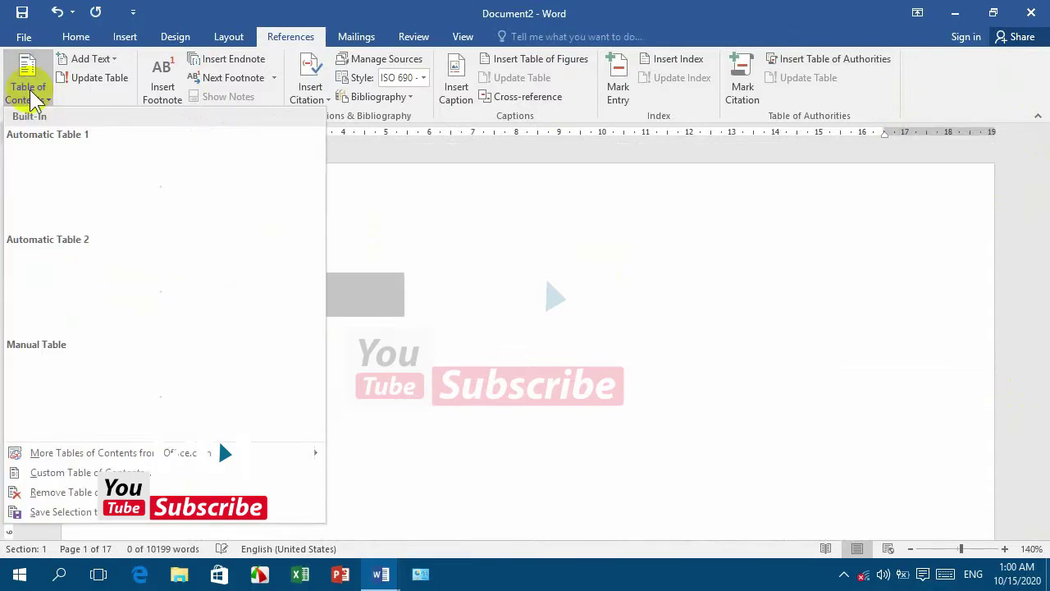
pyautogui.click(99, 274)
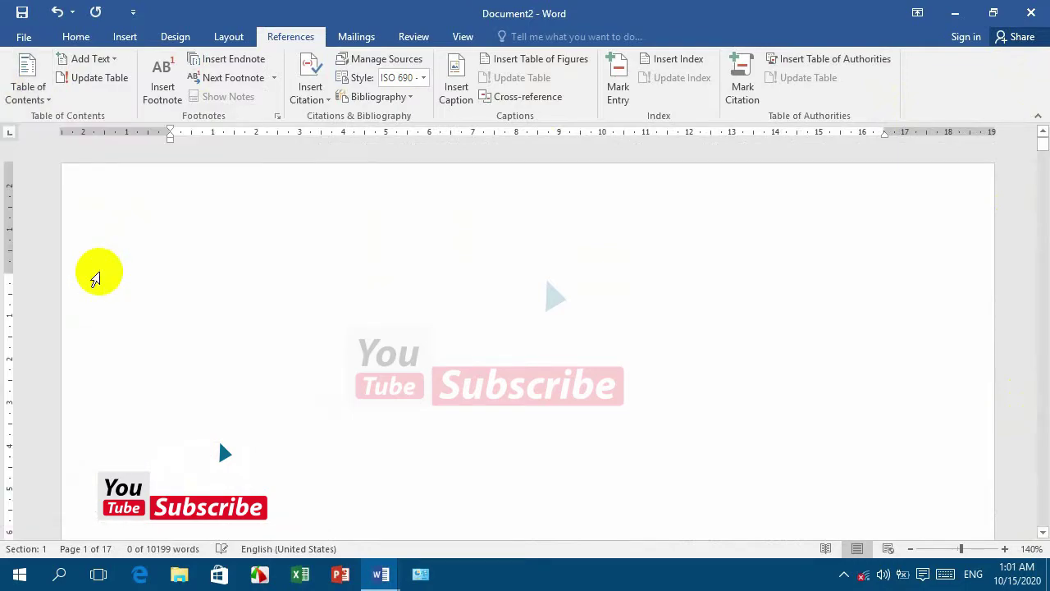
pyautogui.hotkey('ctrl', 'z')
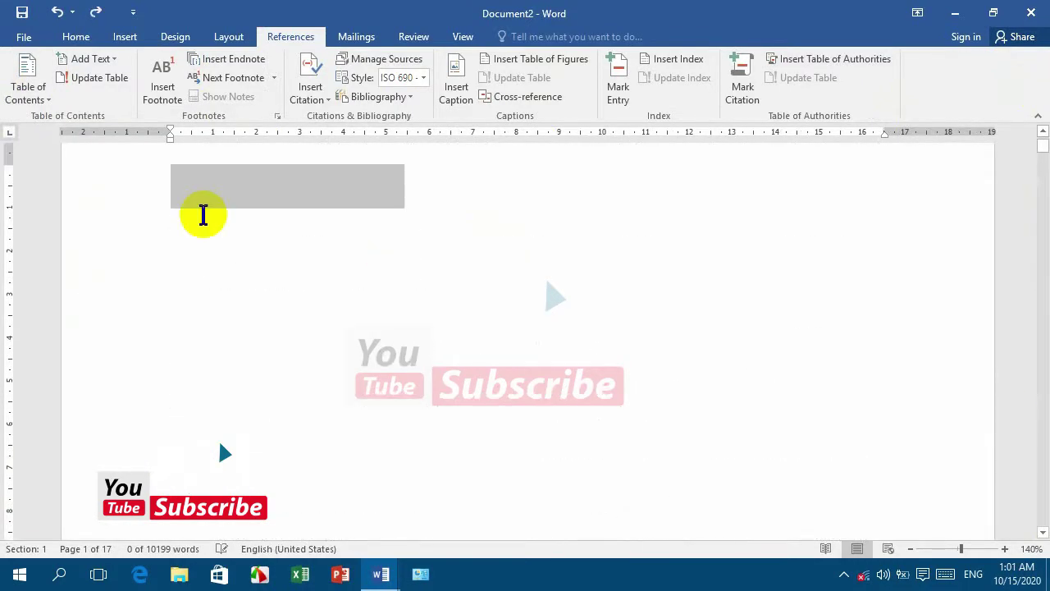
pyautogui.click(41, 100)
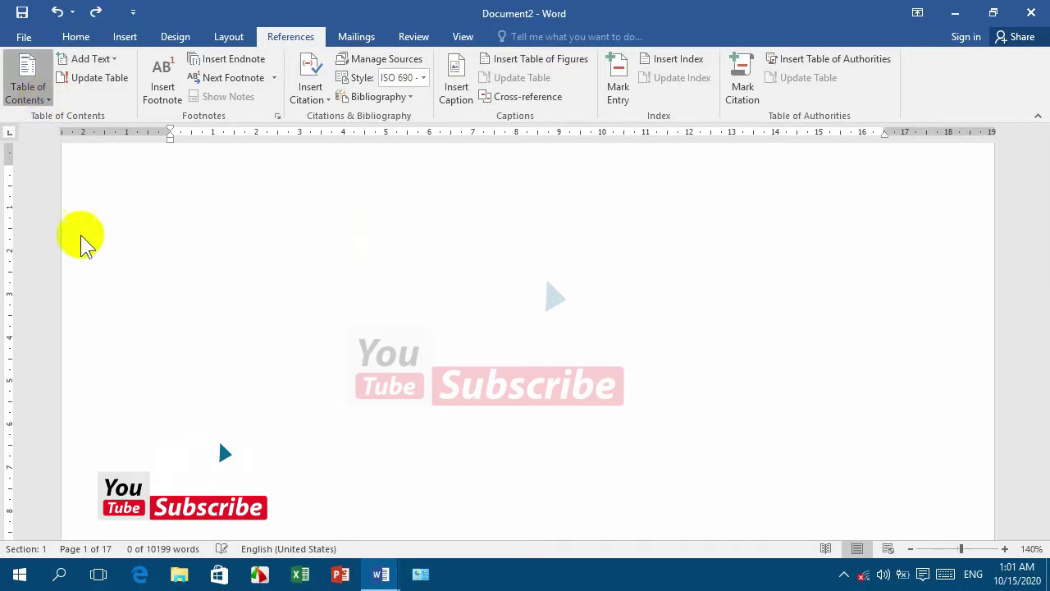
pyautogui.click(167, 279)
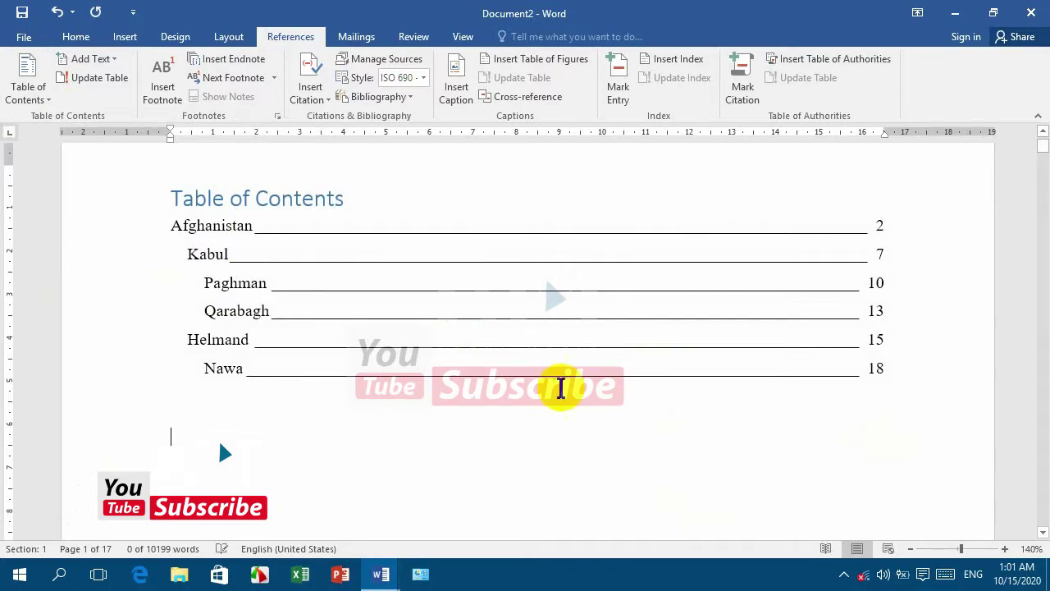
# - Rebuild the contents table with Show levels 5 so Dibala appears on page 18
pyautogui.click(149, 177)
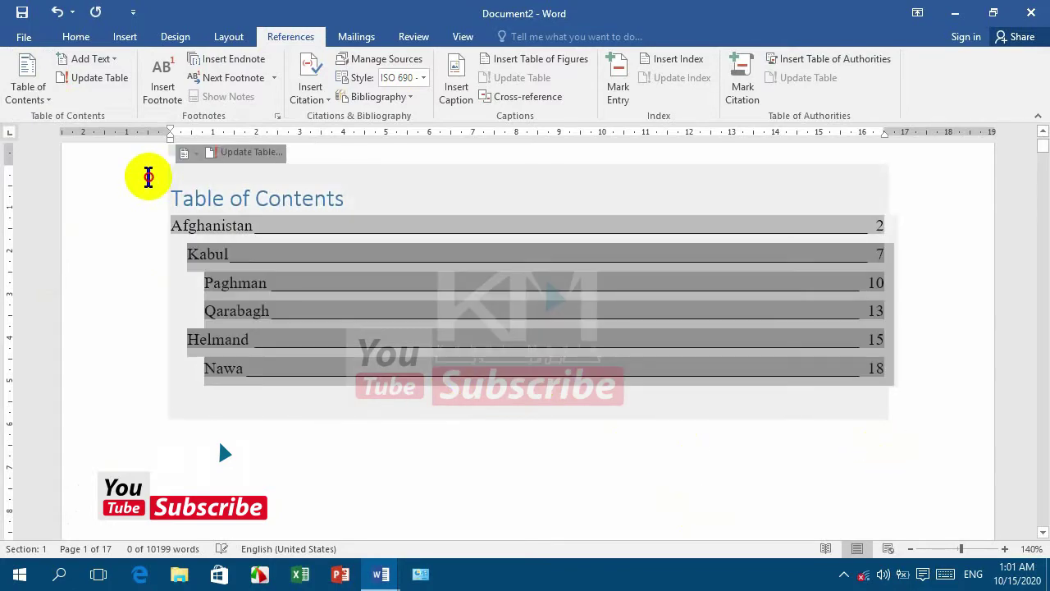
pyautogui.click(25, 82)
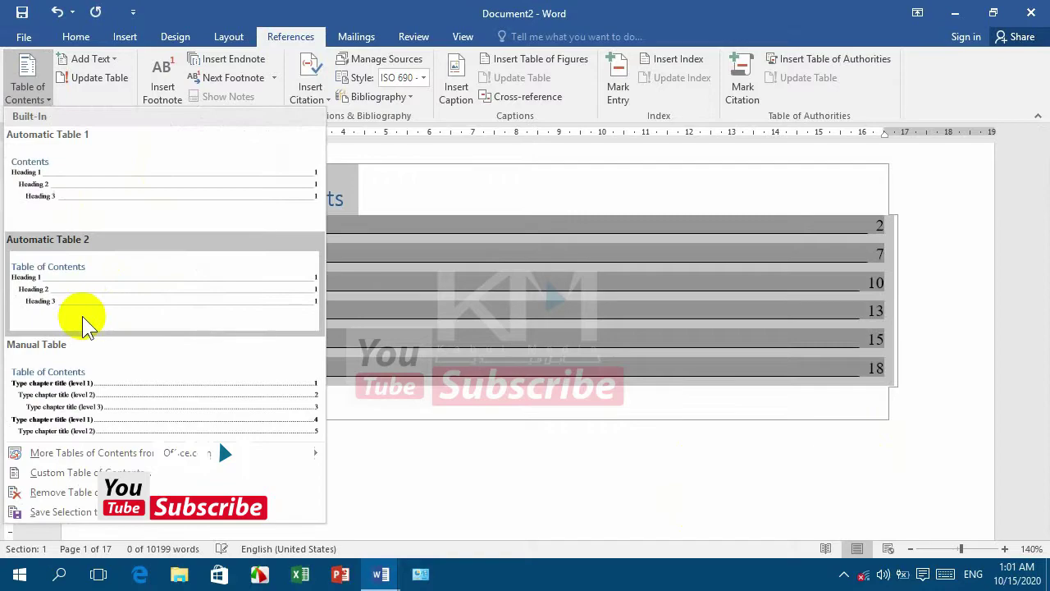
pyautogui.click(77, 471)
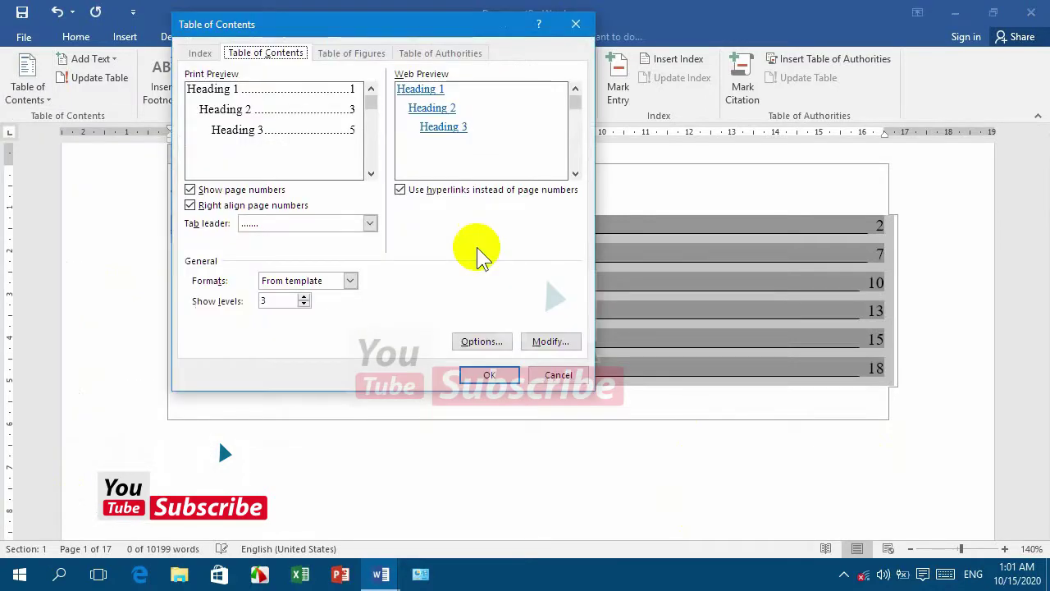
pyautogui.click(303, 297)
pyautogui.click(303, 297)
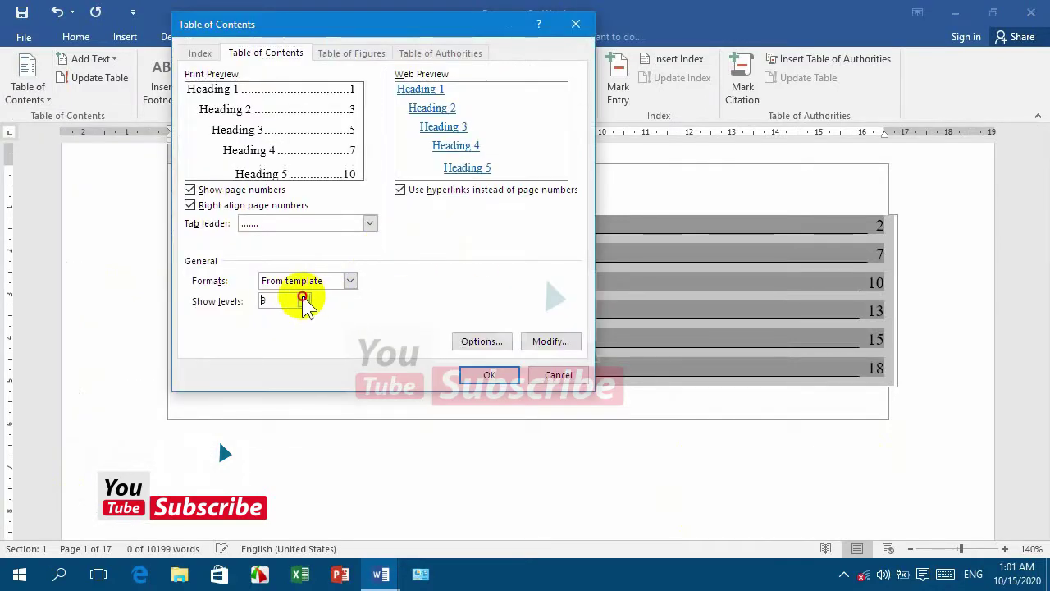
pyautogui.click(487, 375)
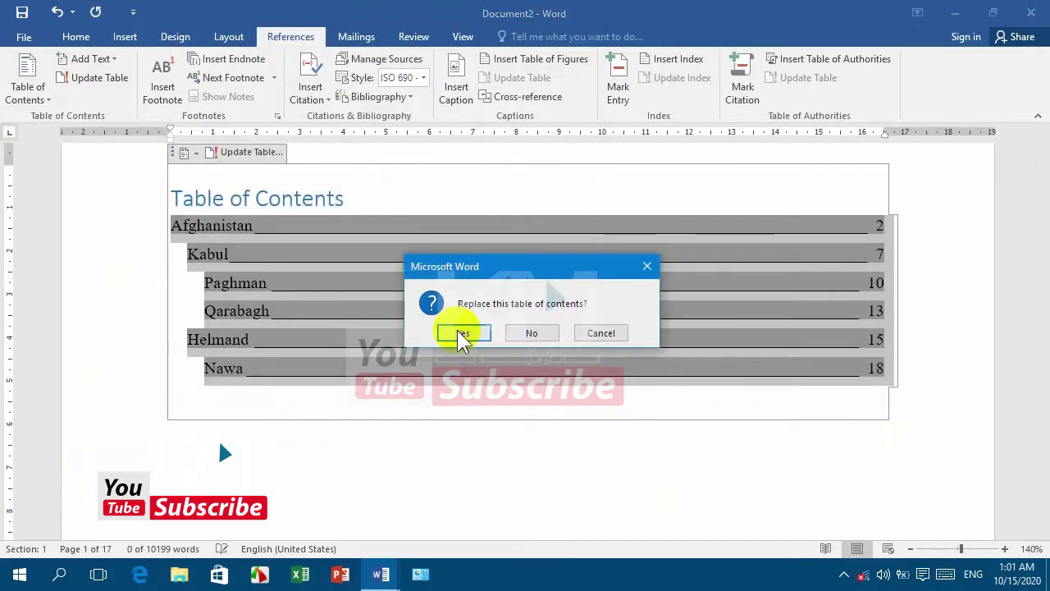
pyautogui.click(462, 335)
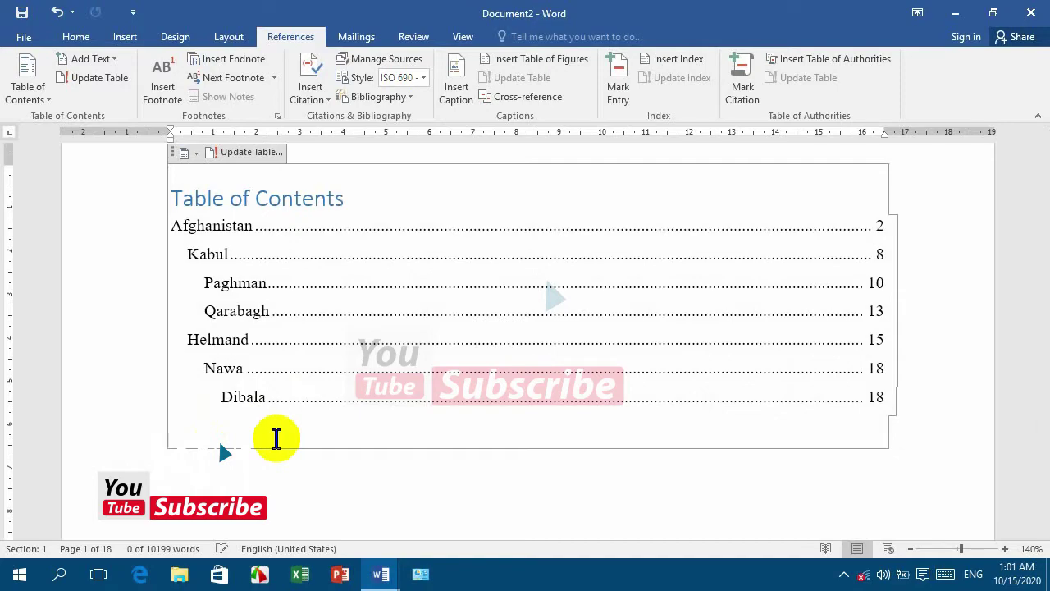
pyautogui.click(216, 476)
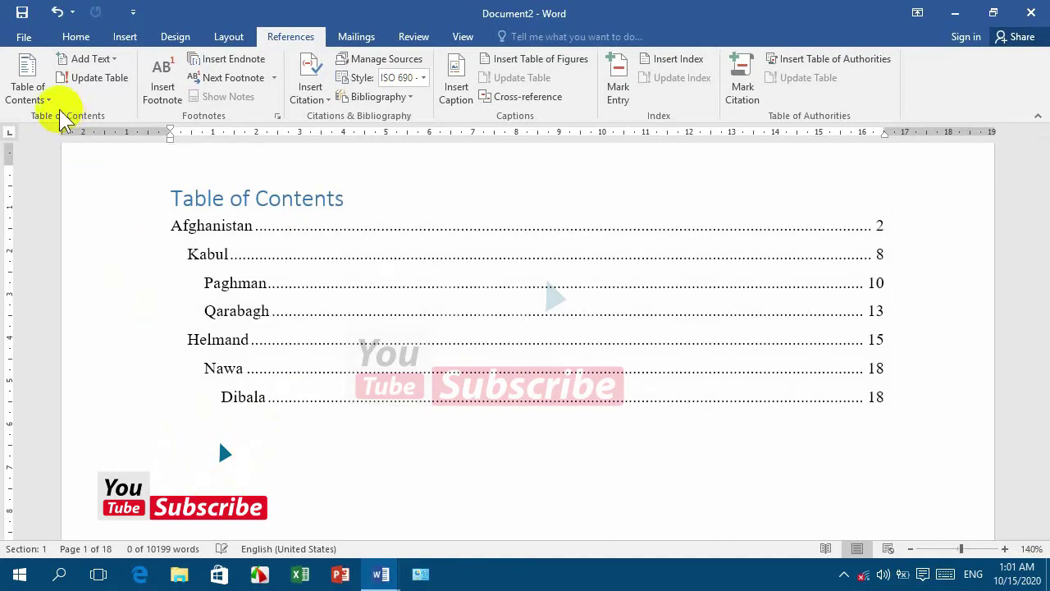
# - Insert 90 sample paragraphs with =rand(90) after the second Afghanistan paragraph
pyautogui.click(103, 83)
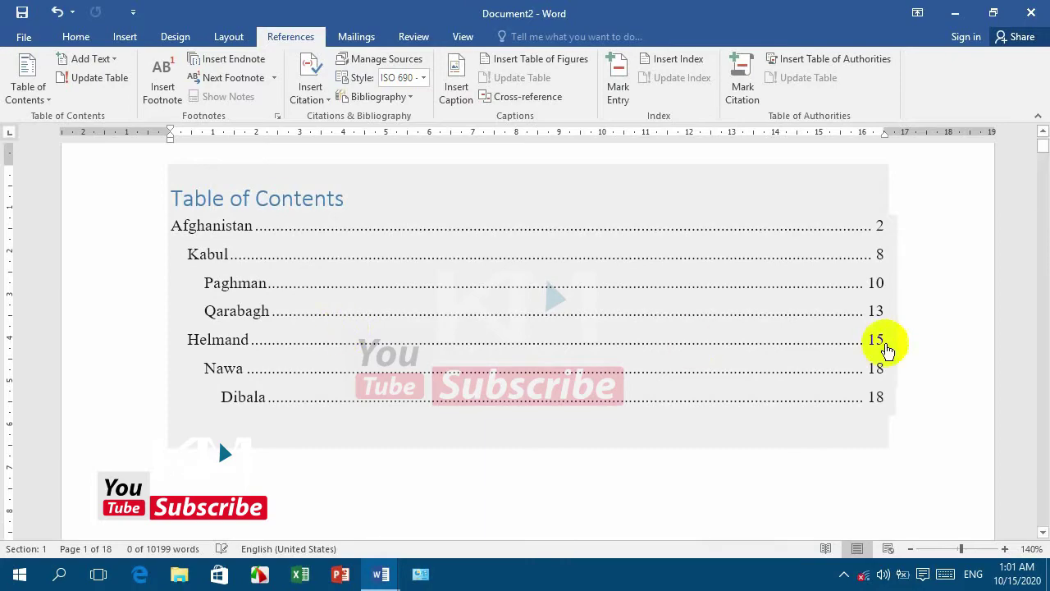
pyautogui.click(1047, 400)
pyautogui.click(1047, 399)
pyautogui.click(1048, 400)
pyautogui.click(1048, 399)
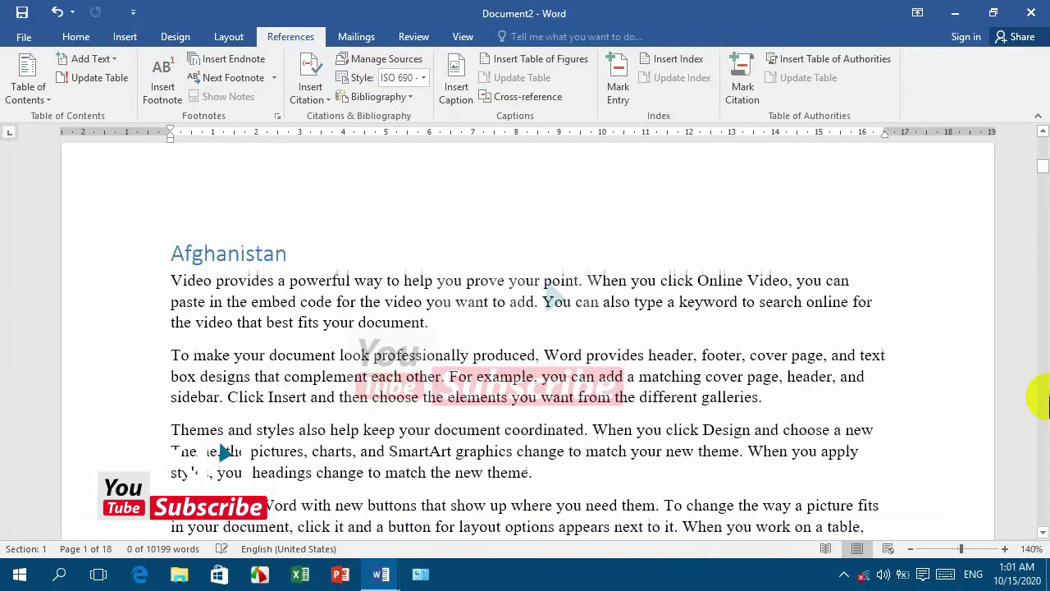
pyautogui.click(777, 403)
pyautogui.press('Return')
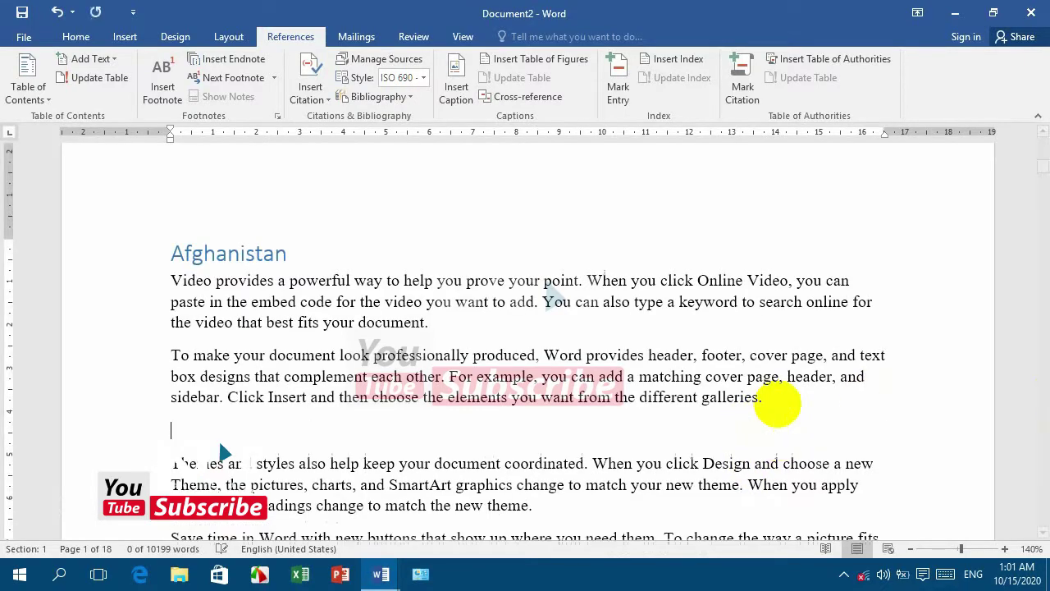
pyautogui.write('=rand(90')
pyautogui.write(')')
pyautogui.press('Return')
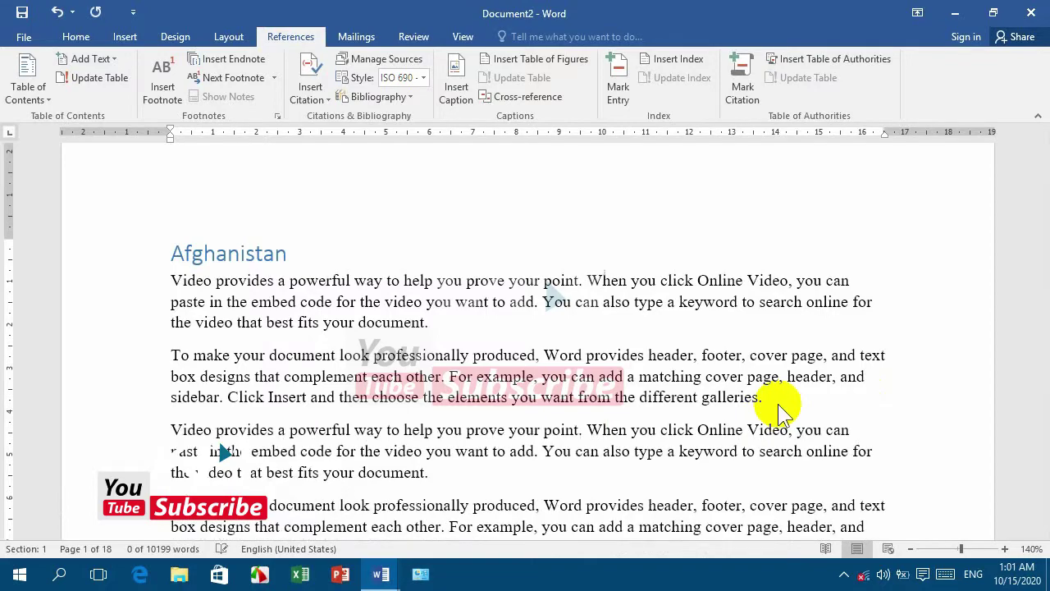
# - Scroll through the body to check Kabul's page, then return to the contents table at the top
pyautogui.scroll(-10, 1041, 457)
pyautogui.scroll(-5, 1040, 457)
pyautogui.scroll(-1, 1046, 458)
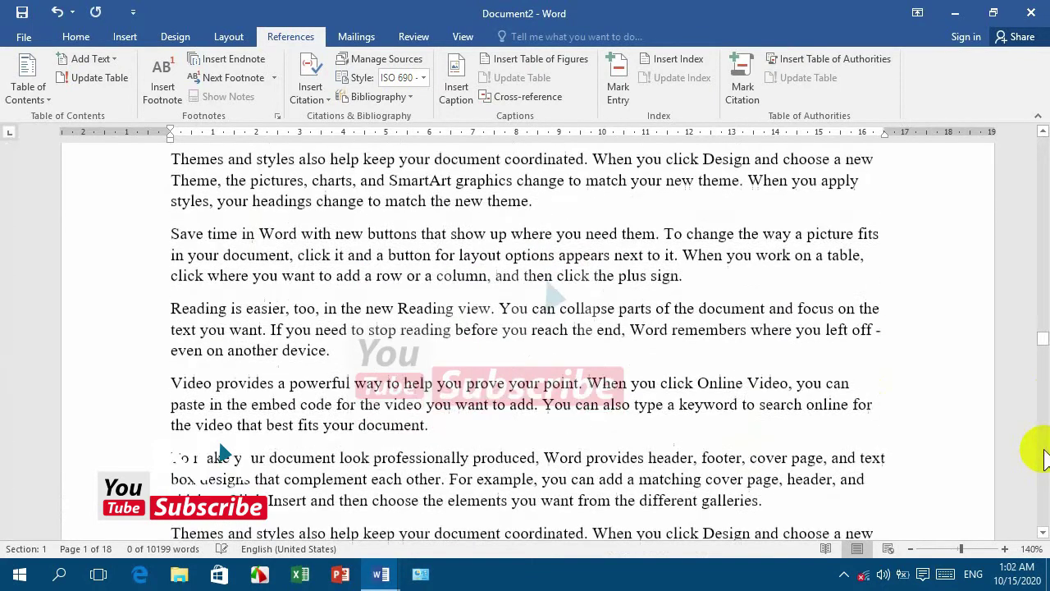
pyautogui.scroll(-4, 1046, 458)
pyautogui.scroll(-4, 1047, 458)
pyautogui.scroll(-4, 1046, 458)
pyautogui.scroll(-4, 1047, 458)
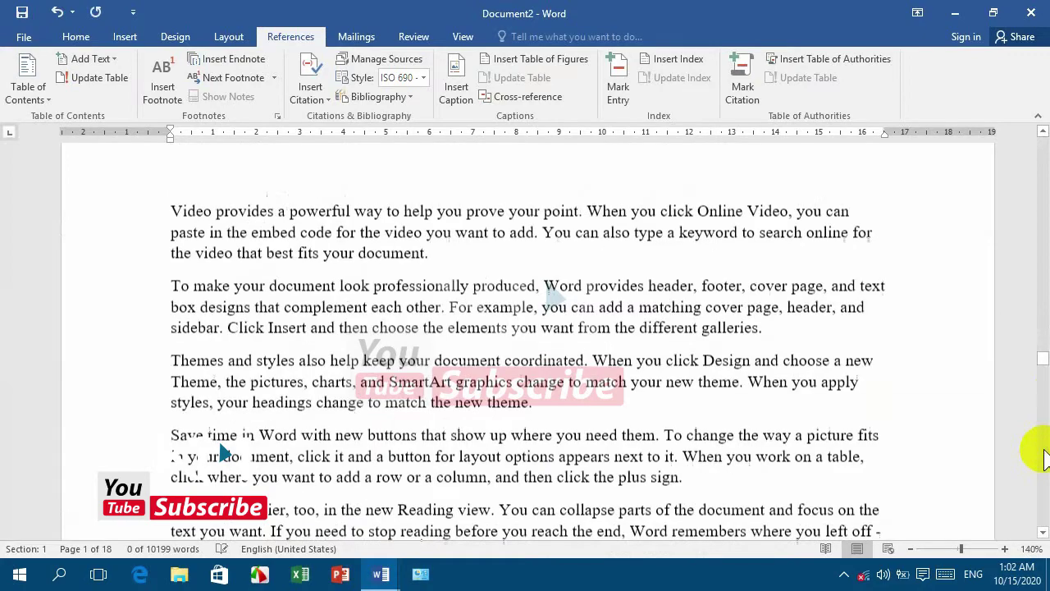
pyautogui.scroll(-4, 1046, 457)
pyautogui.scroll(-2, 1047, 458)
pyautogui.scroll(-4, 1046, 458)
pyautogui.scroll(-4, 1046, 458)
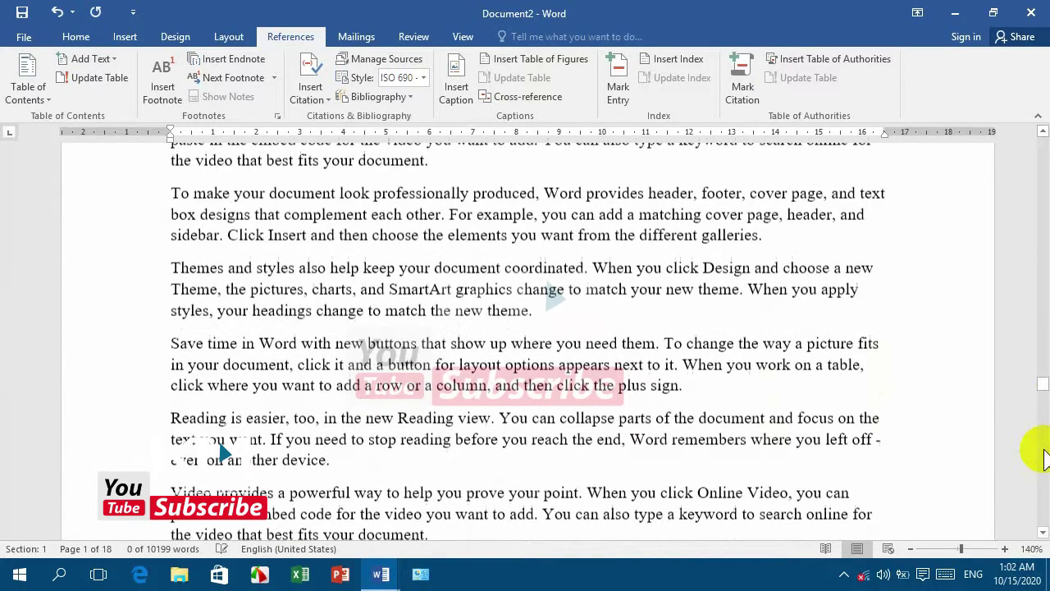
pyautogui.scroll(-4, 1046, 458)
pyautogui.scroll(-4, 1047, 458)
pyautogui.scroll(-4, 1046, 458)
pyautogui.scroll(-4, 1047, 458)
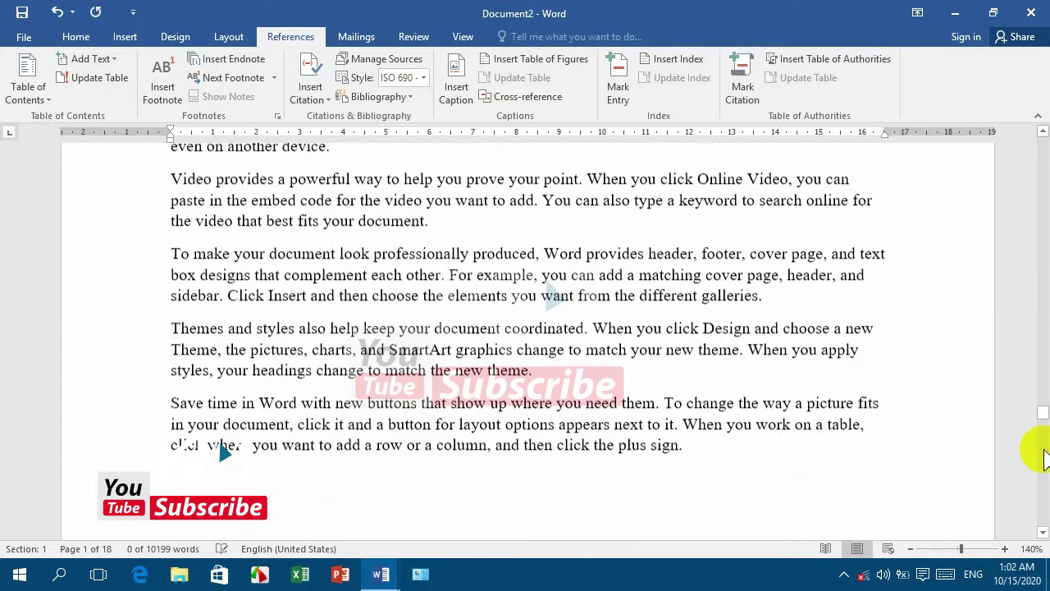
pyautogui.scroll(-2, 1047, 458)
pyautogui.scroll(-4, 1046, 458)
pyautogui.scroll(-4, 1047, 458)
pyautogui.scroll(-4, 1047, 458)
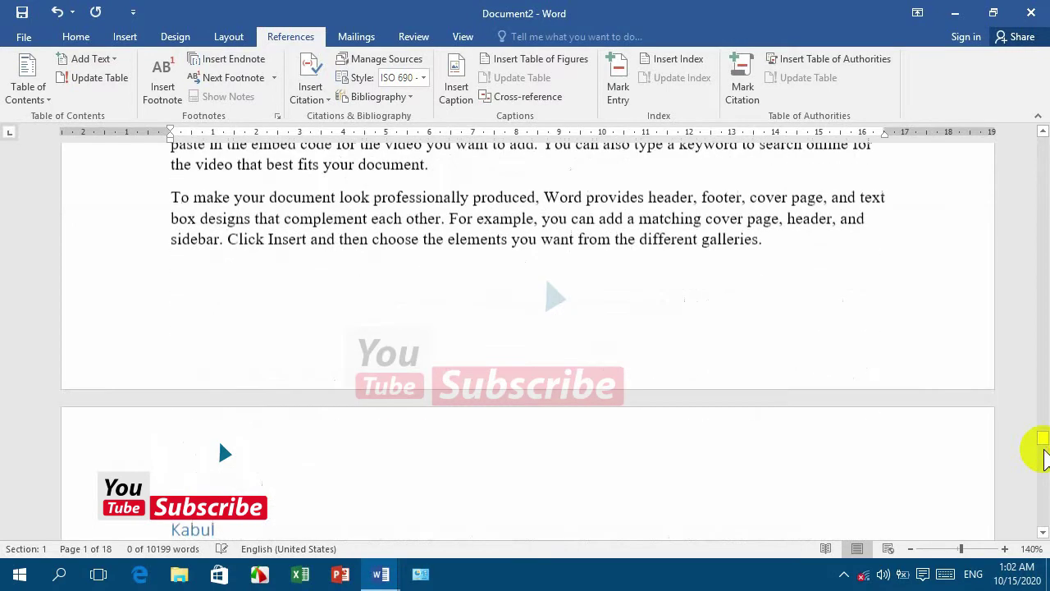
pyautogui.scroll(-2, 1046, 458)
pyautogui.click(457, 509)
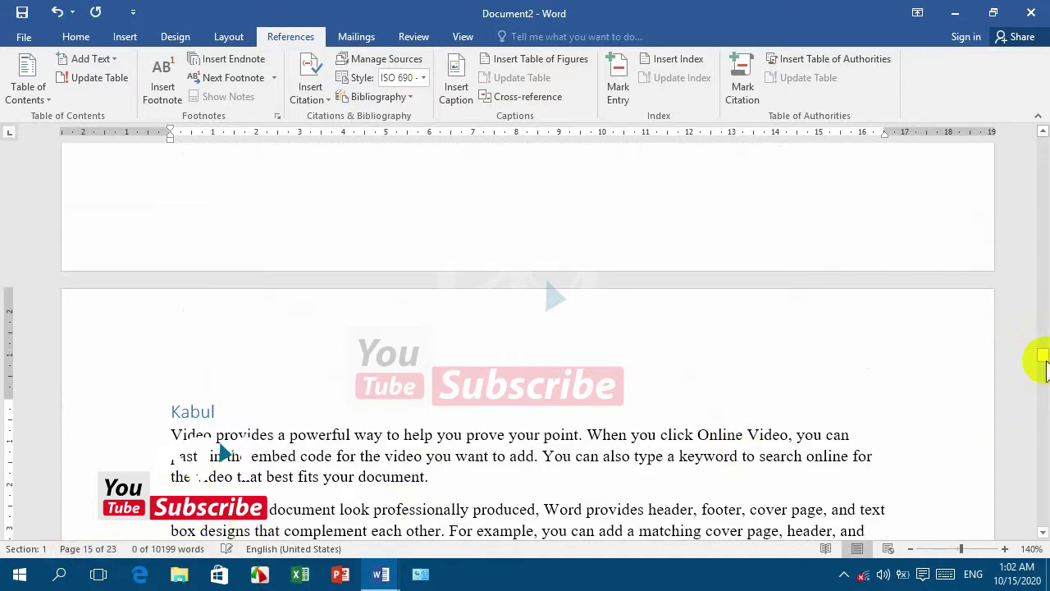
pyautogui.moveTo(1043, 354); pyautogui.dragTo(1043, 139)
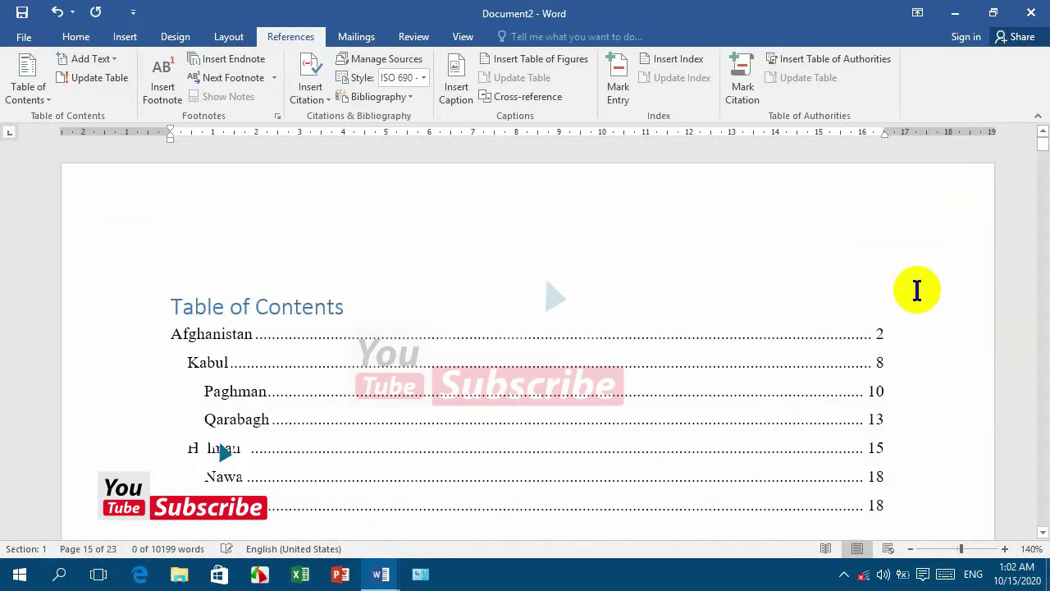
# - Update contents page numbers only: Kabul 15, Paghman 17, Qarabagh 20, Helmand 22, Nawa and Dibala 25
pyautogui.click(881, 374)
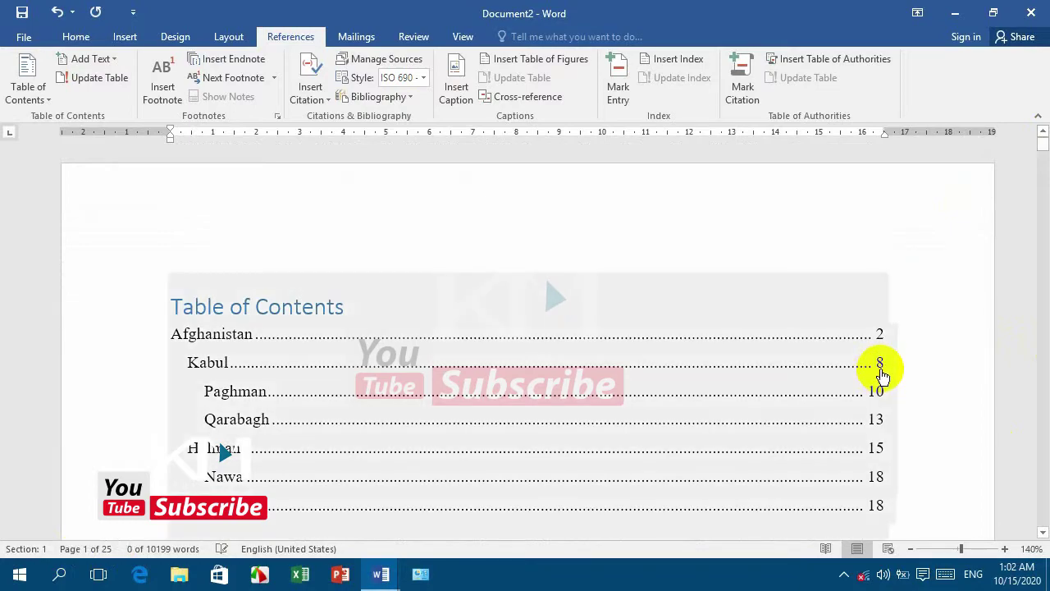
pyautogui.click(901, 374)
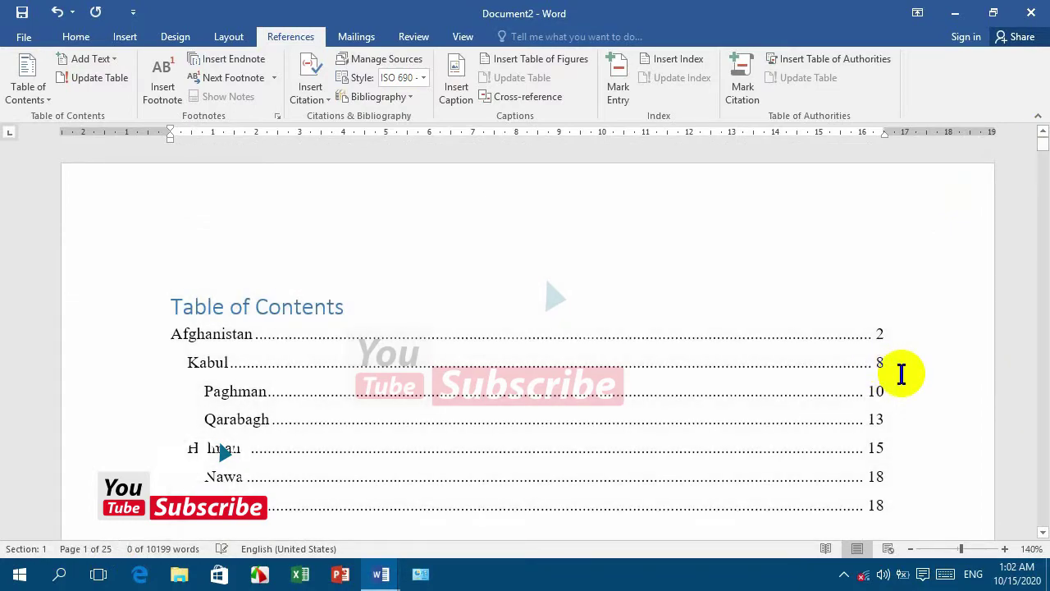
pyautogui.click(883, 393)
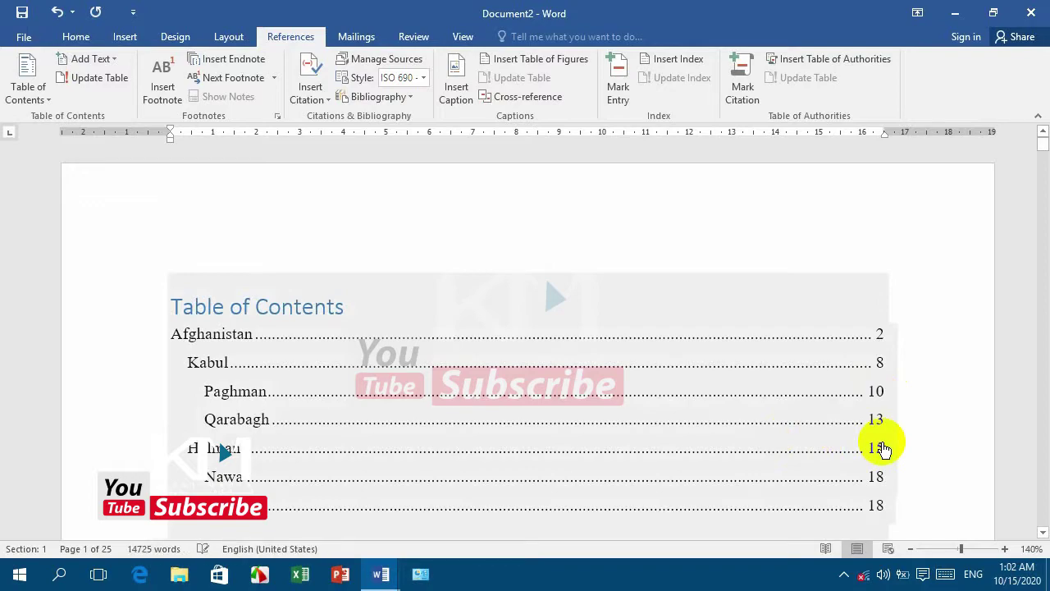
pyautogui.click(353, 362)
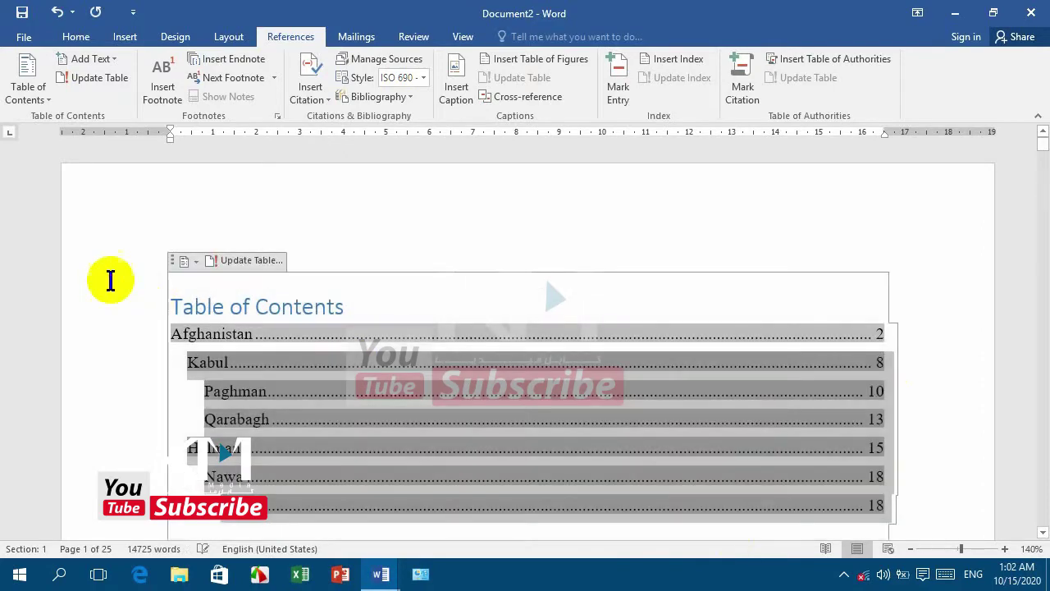
pyautogui.click(97, 77)
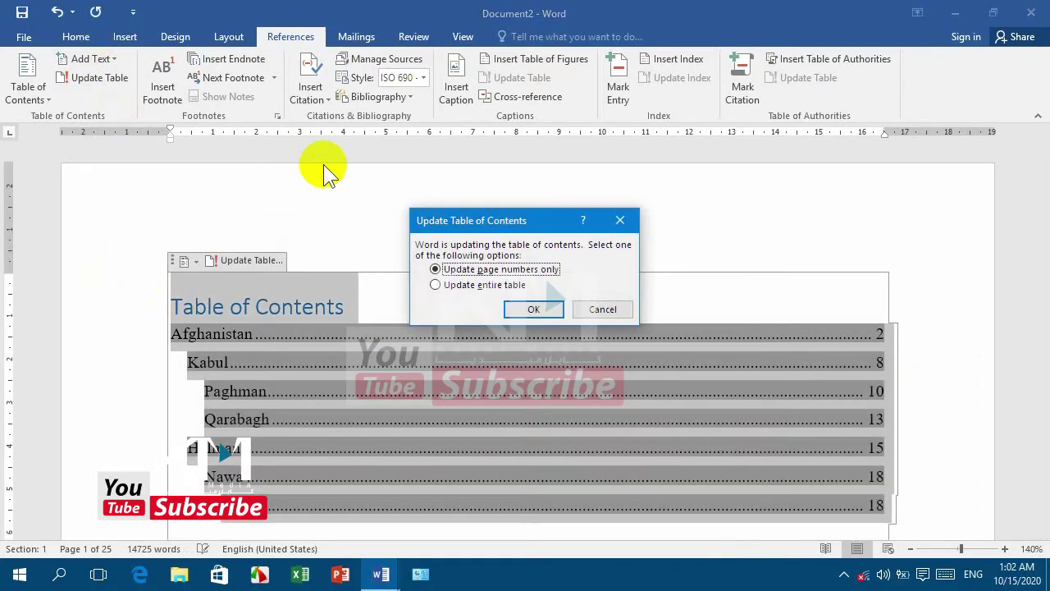
pyautogui.click(543, 315)
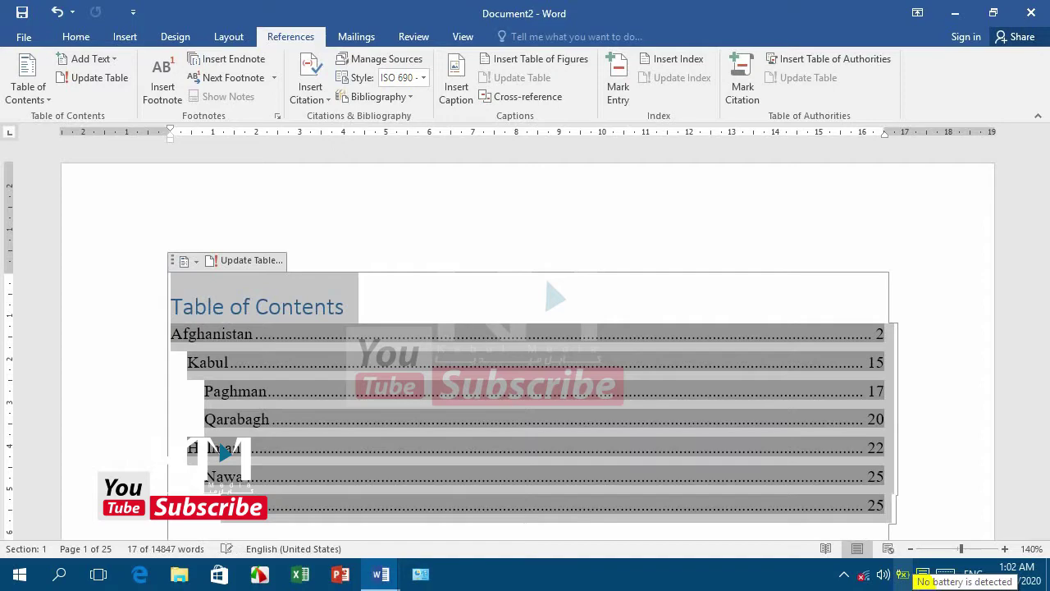
# - Jump to the Paghman section through its table of contents entry
pyautogui.scroll(-10, 1038, 369)
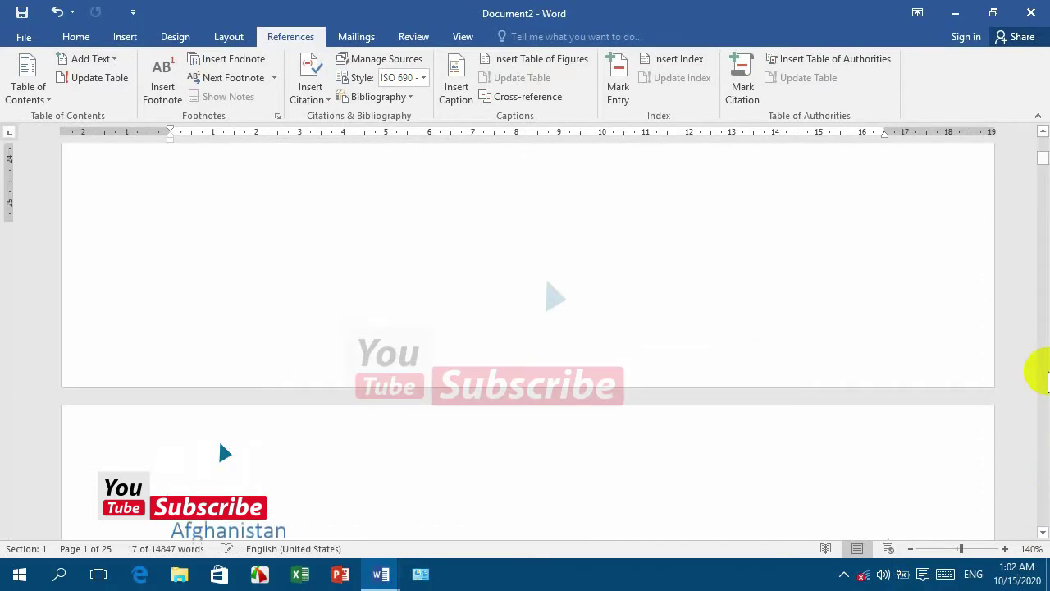
pyautogui.scroll(-5, 1032, 364)
pyautogui.scroll(15, 1038, 131)
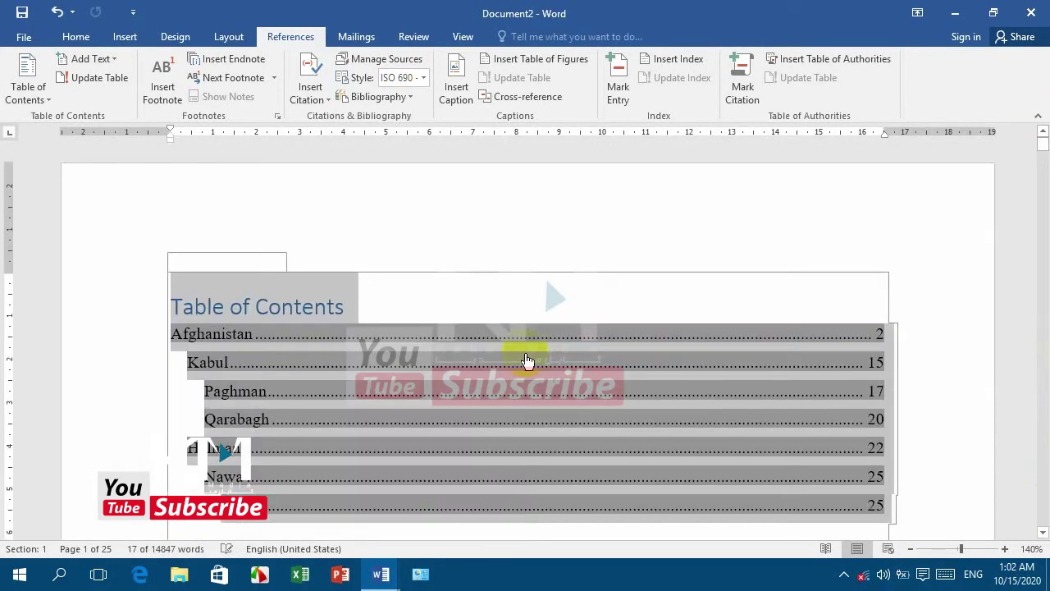
pyautogui.click(261, 391)
pyautogui.keyDown('ctrl'); pyautogui.click(261, 391); pyautogui.keyUp('ctrl')
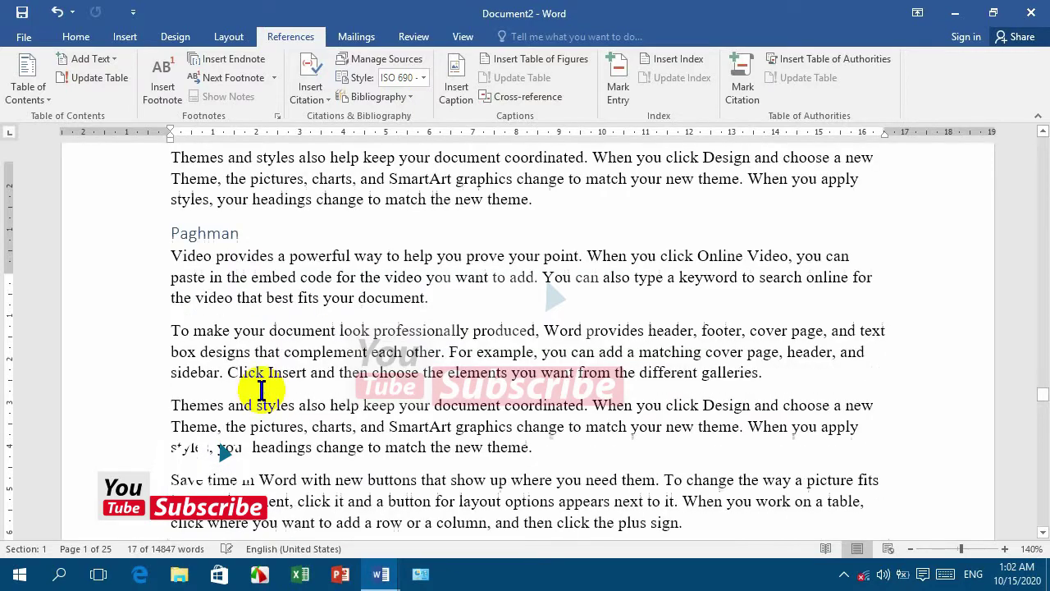
pyautogui.scroll(-6, 1042, 428)
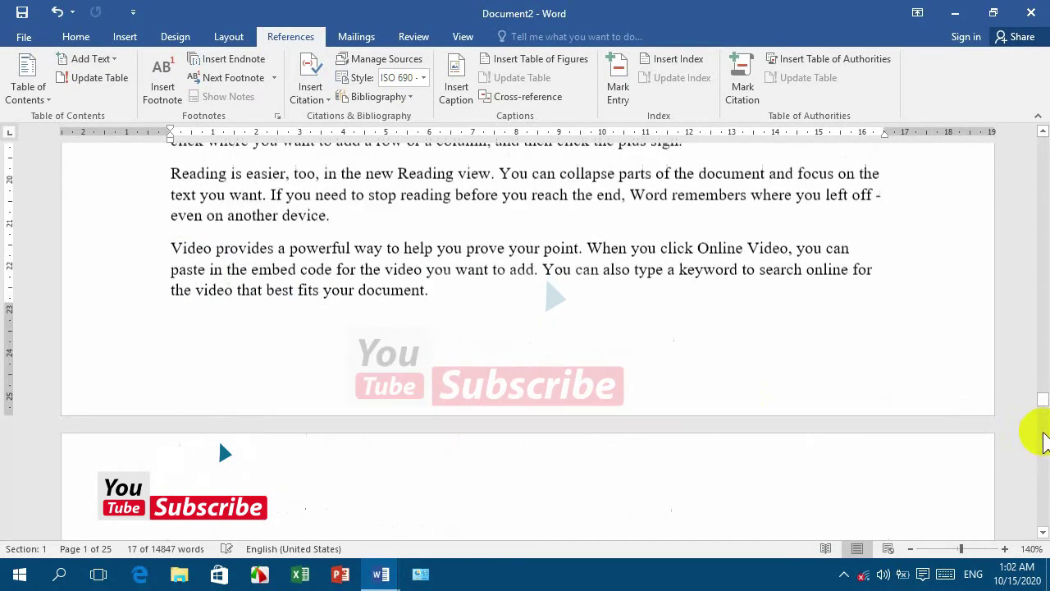
pyautogui.scroll(-5, 1042, 486)
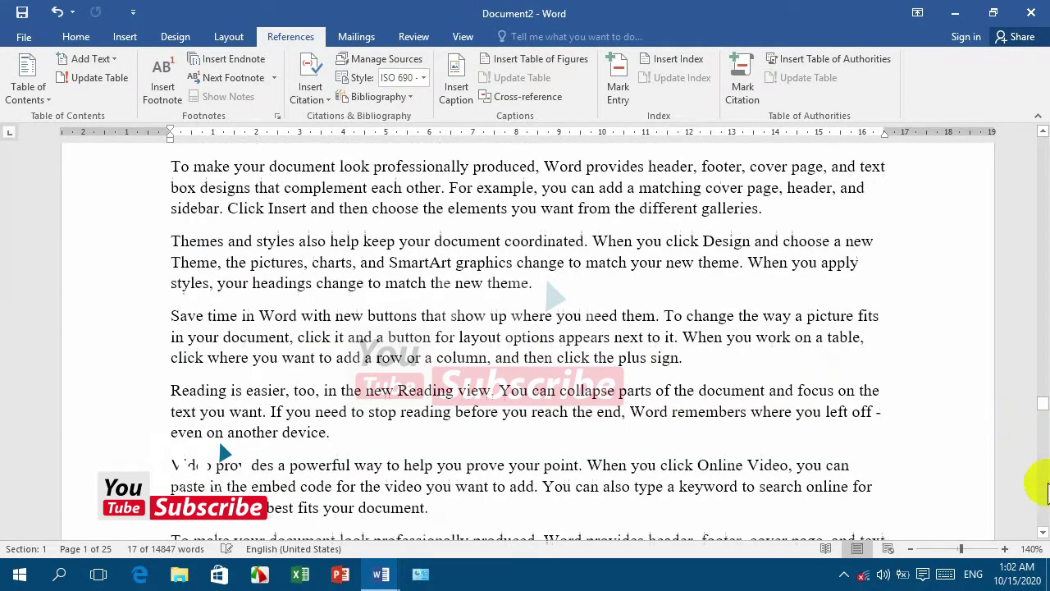
# - Add a new Oryakhail paragraph after the sentence ending 'the new theme.'
pyautogui.click(555, 292)
pyautogui.press('Return')
pyautogui.write('Ahmadz')
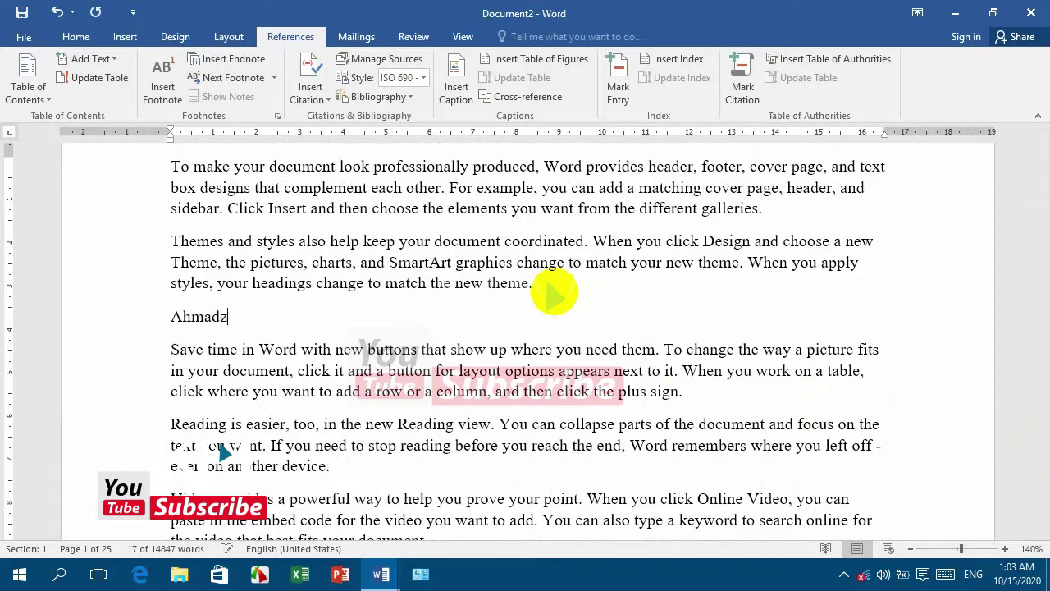
pyautogui.write('ai')
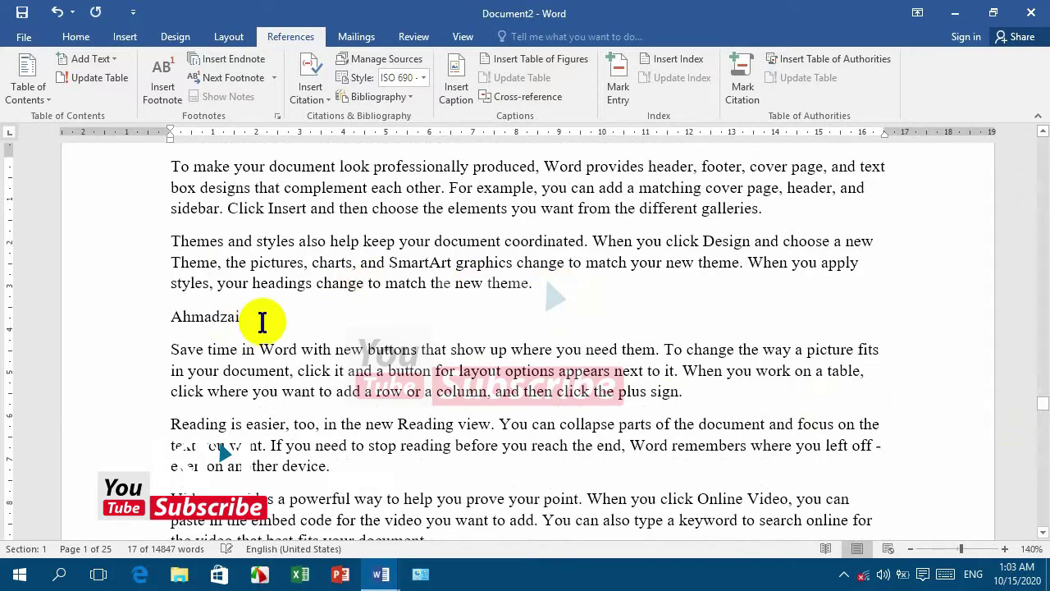
pyautogui.click(98, 324)
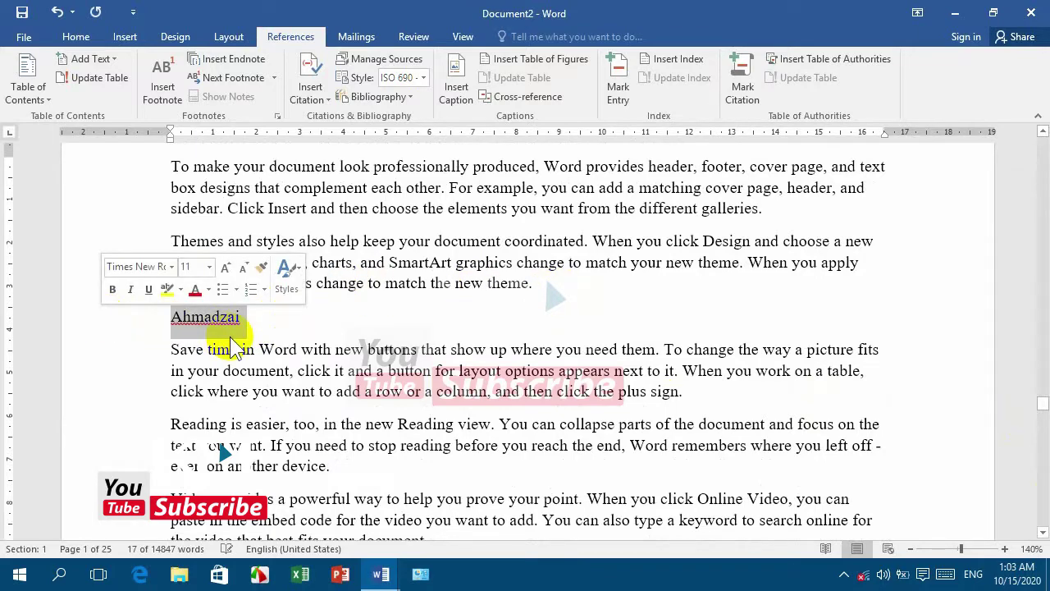
pyautogui.write('Ory')
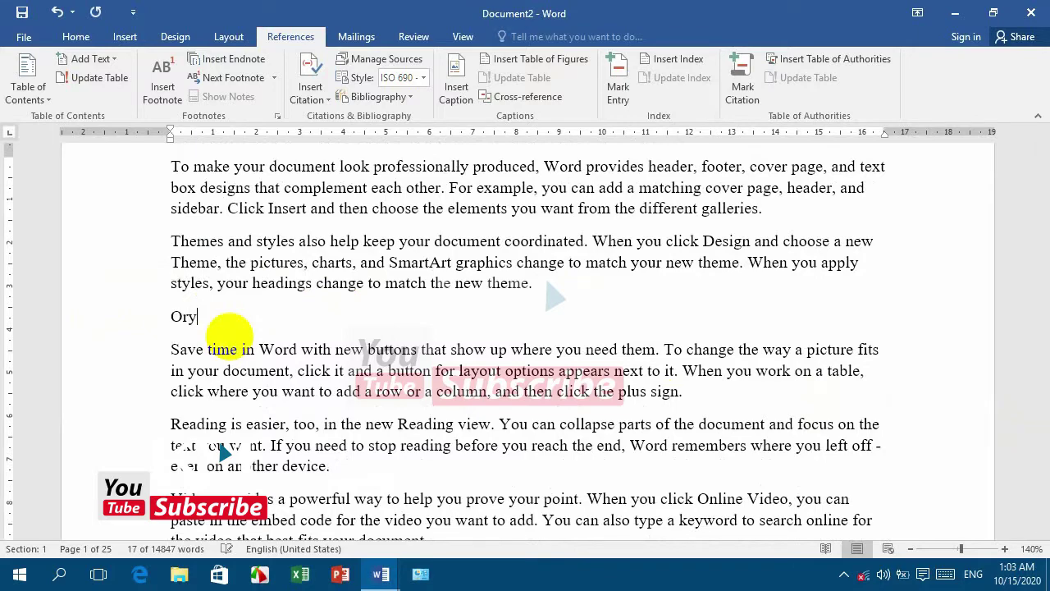
pyautogui.write('akhail')
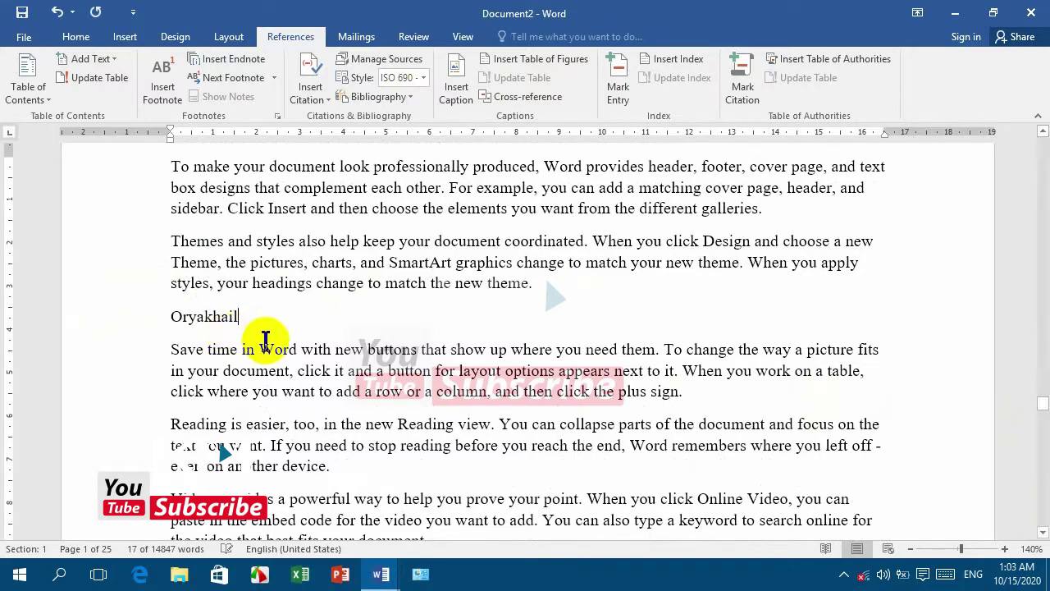
# - Mark the Oryakhail line as a Level 4 contents entry
pyautogui.click(128, 324)
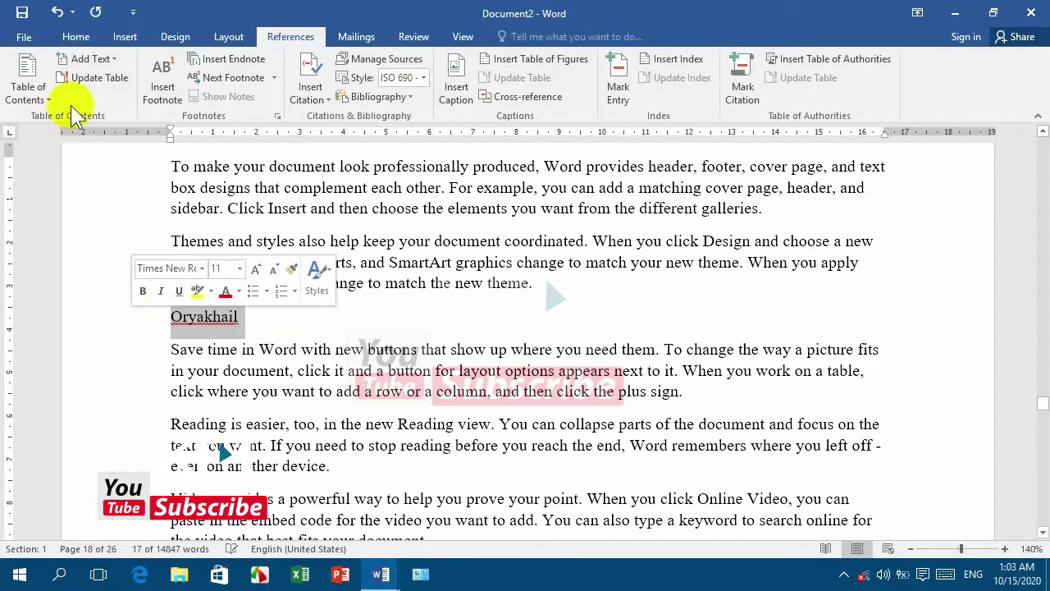
pyautogui.click(91, 61)
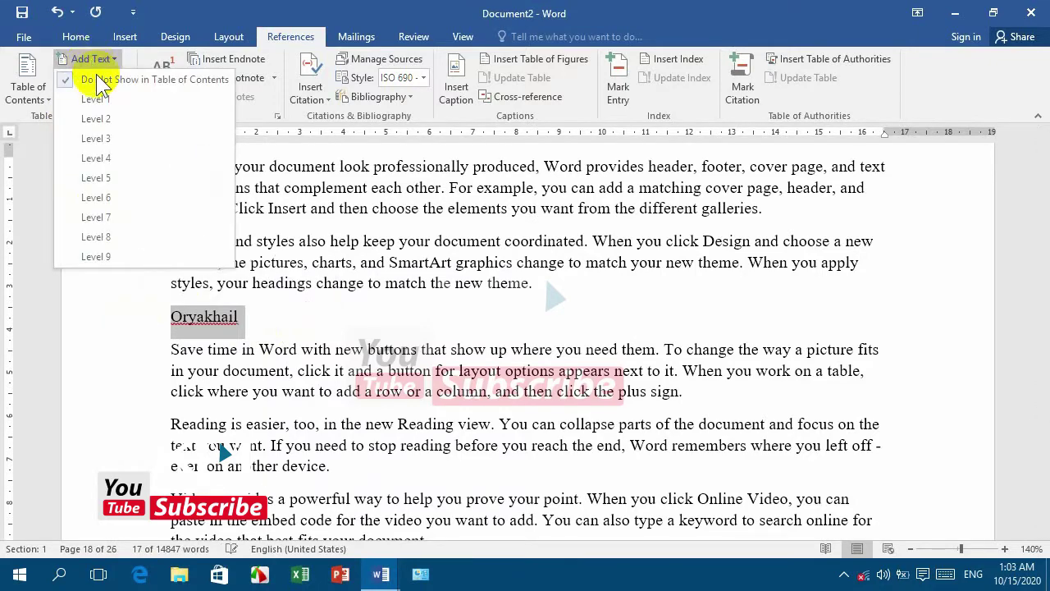
pyautogui.click(109, 158)
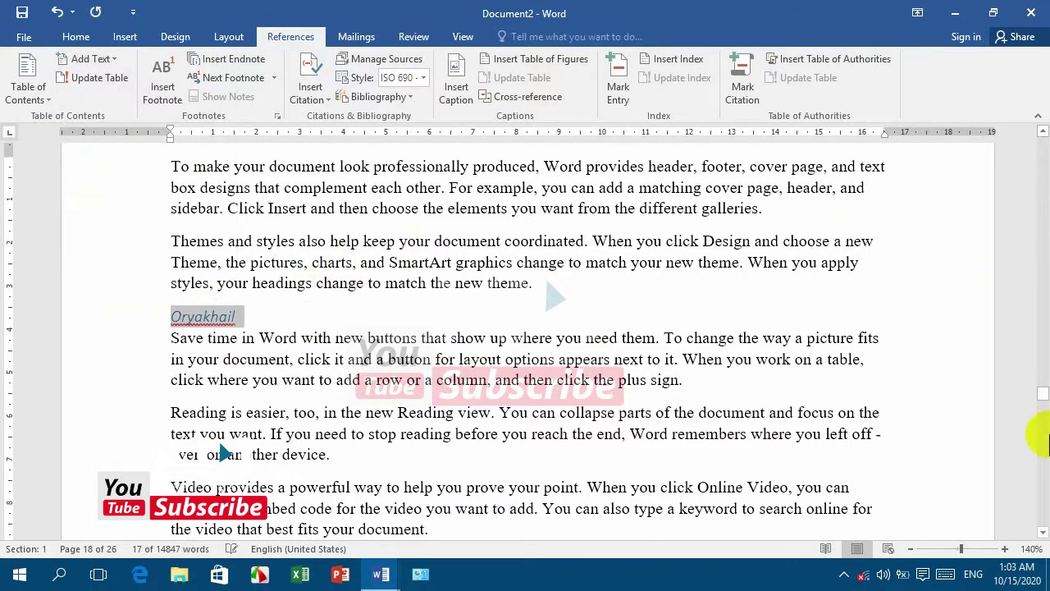
pyautogui.moveTo(1040, 401); pyautogui.dragTo(769, 230)
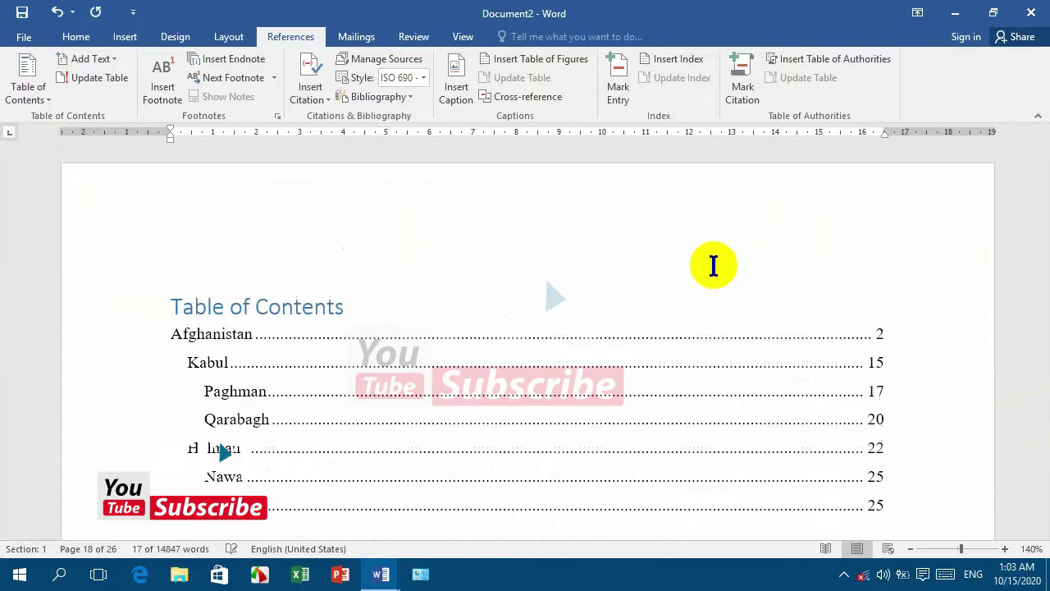
# - Update the entire table of contents so Oryakhail appears on page 18 under Paghman
pyautogui.click(225, 274)
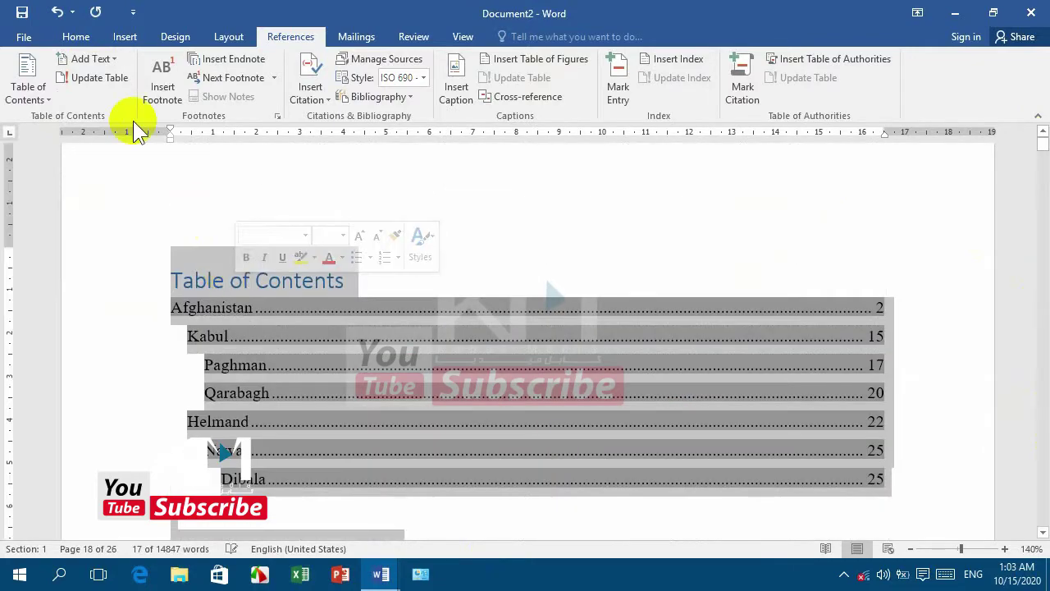
pyautogui.click(97, 78)
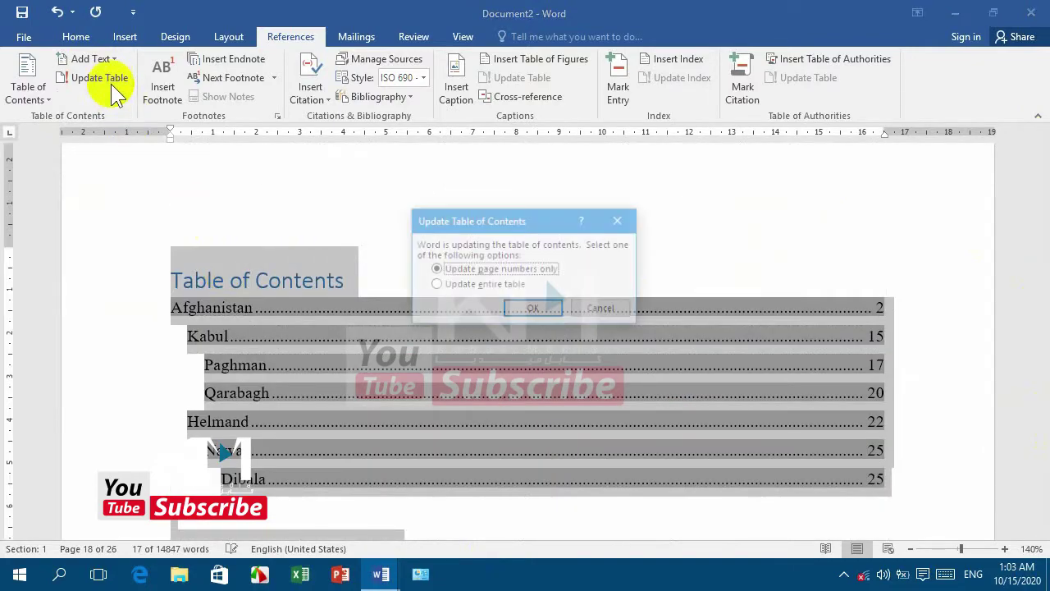
pyautogui.click(483, 284)
pyautogui.click(533, 309)
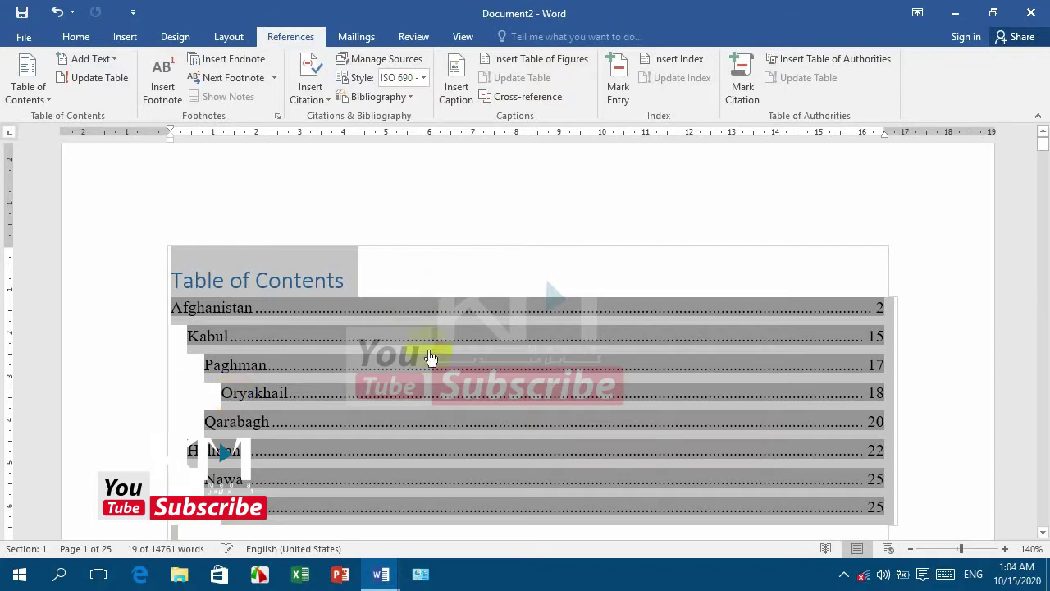
# - Scroll past the contents table to the Afghanistan section on page 2
pyautogui.click(1044, 404)
pyautogui.click(1046, 403)
pyautogui.click(1046, 403)
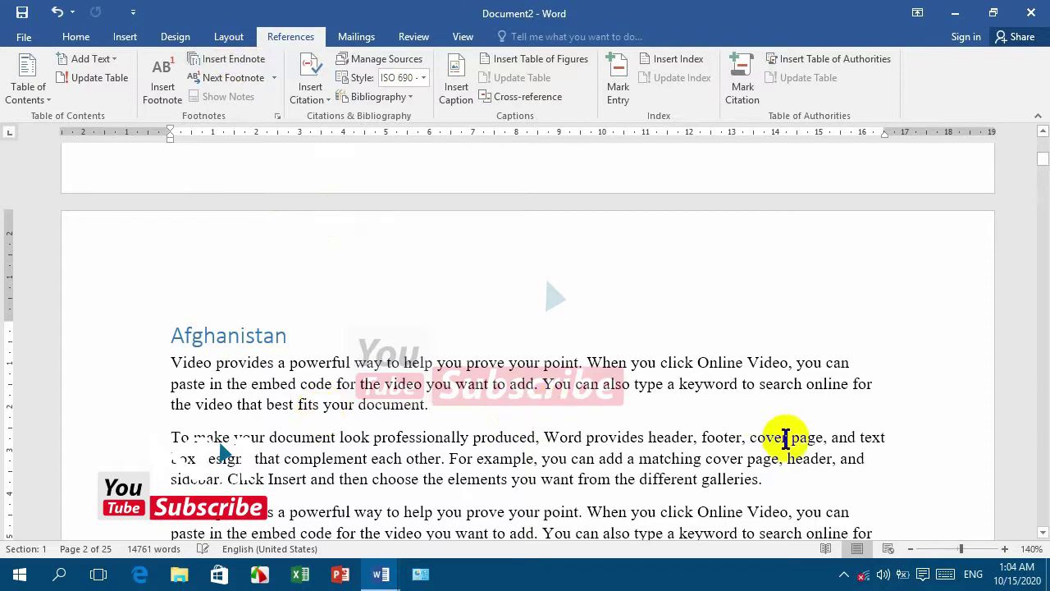
# - Add footnote 1 to the 'To make your document' paragraph citing History Afghanistan and an author's name
pyautogui.moveTo(769, 483); pyautogui.dragTo(543, 459)
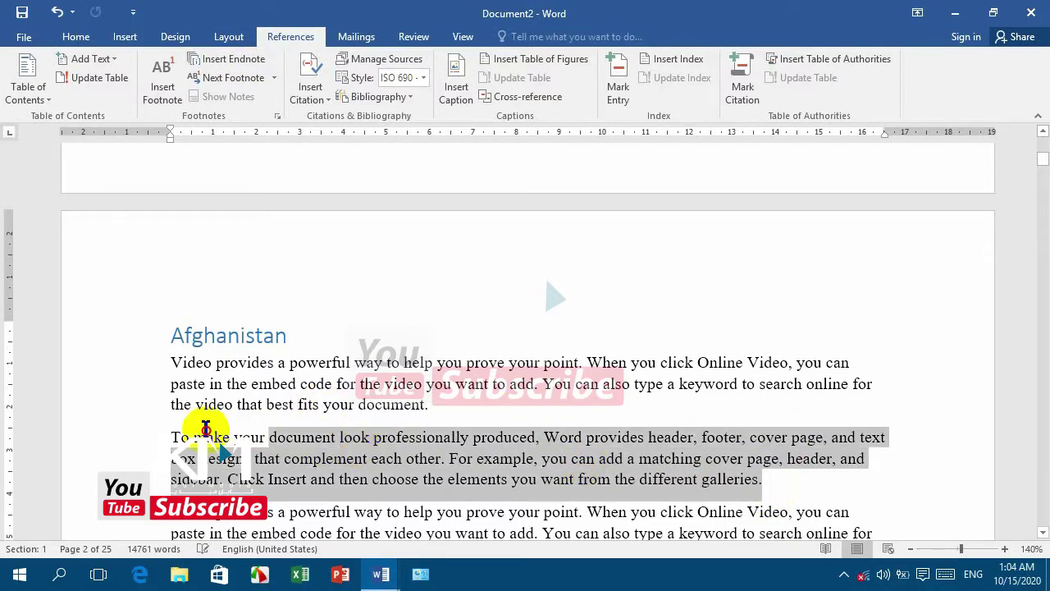
pyautogui.moveTo(353, 443); pyautogui.dragTo(170, 437)
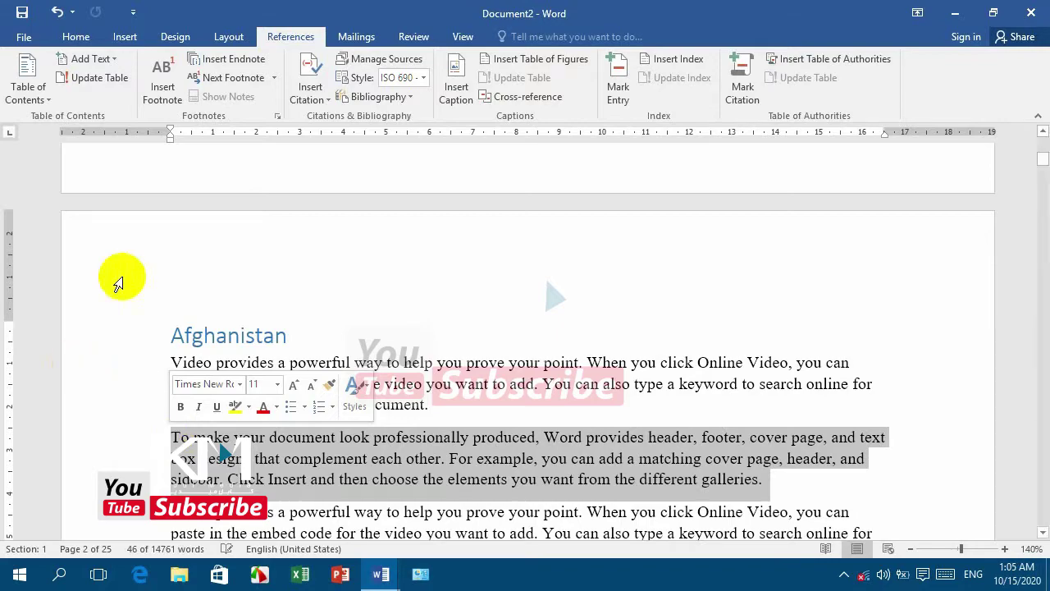
pyautogui.click(161, 90)
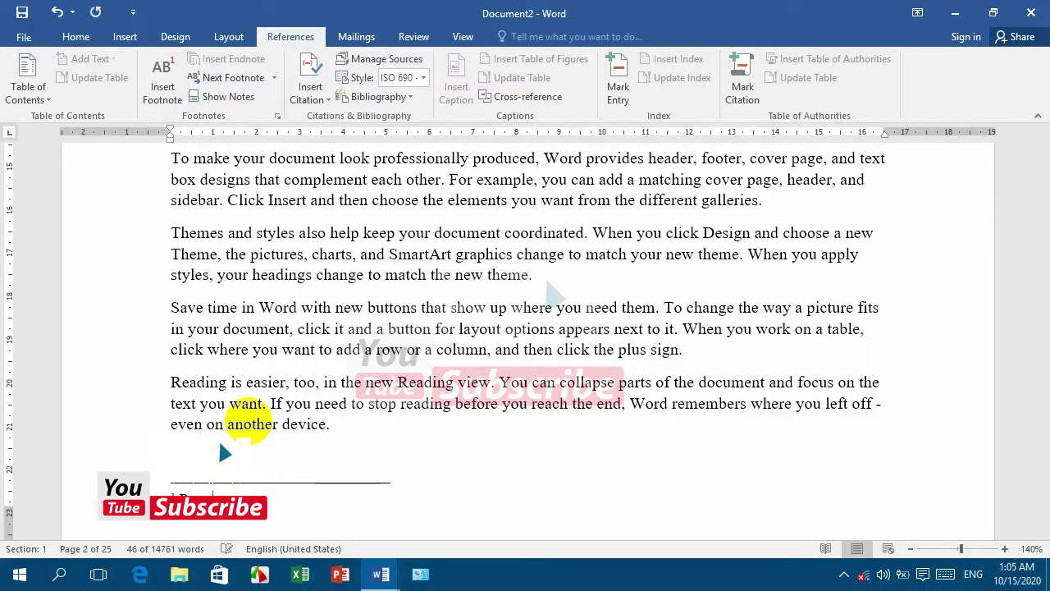
pyautogui.write('22')
pyautogui.write('Hi')
pyautogui.write('story')
pyautogui.write(' Afghansita')
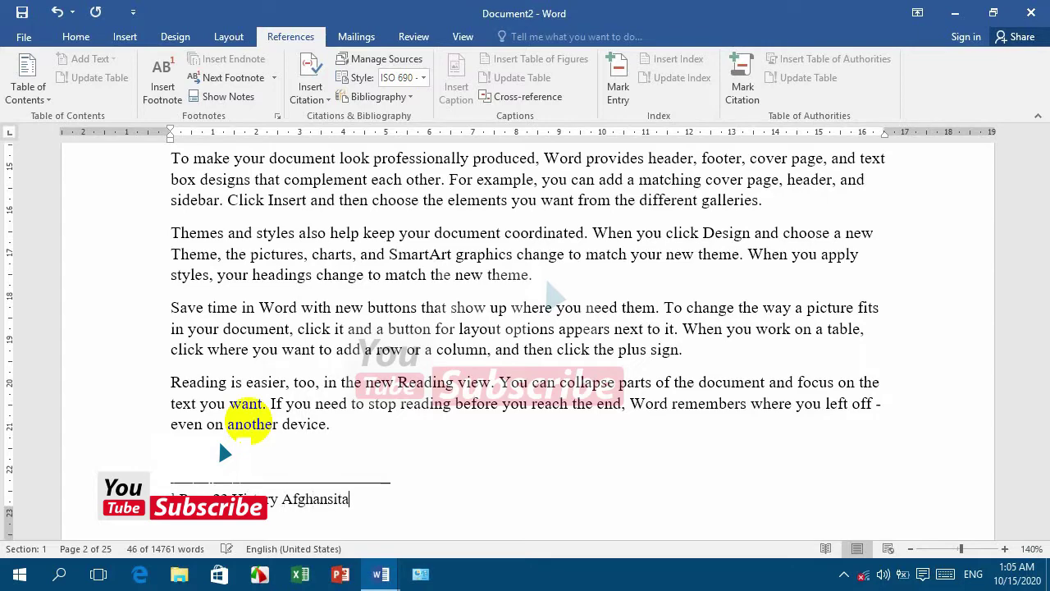
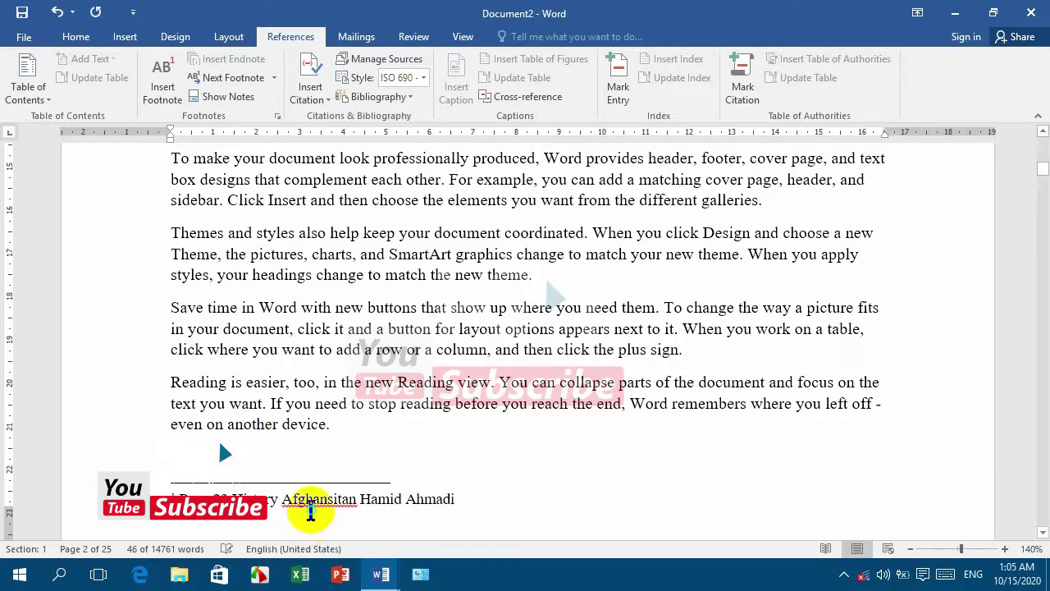
# - Correct the misspelled 'Afghansitan' in the footnote to 'Afghanistan'
pyautogui.click(313, 499)
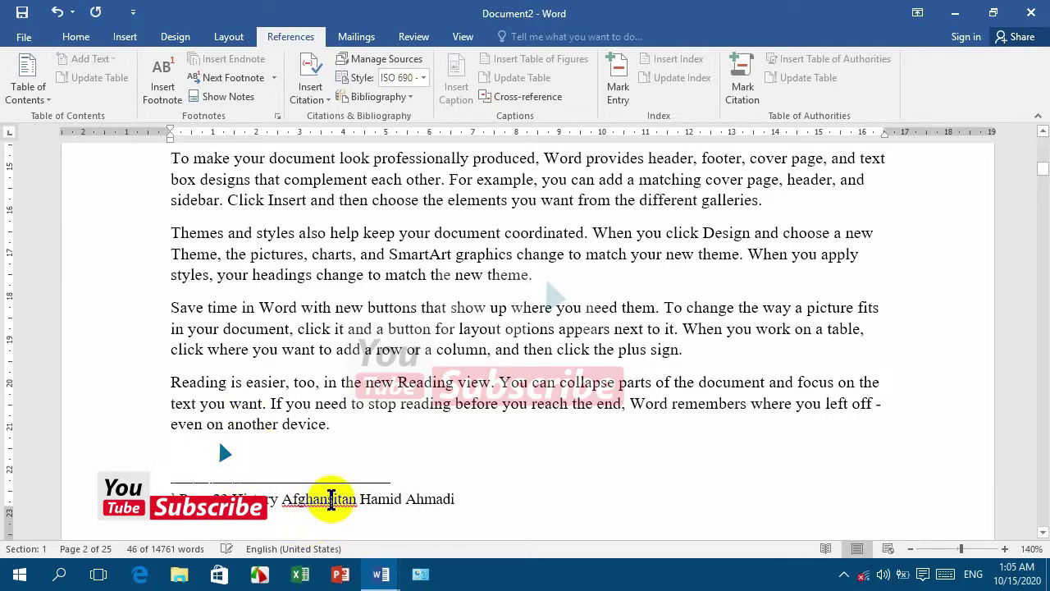
pyautogui.rightClick(332, 499)
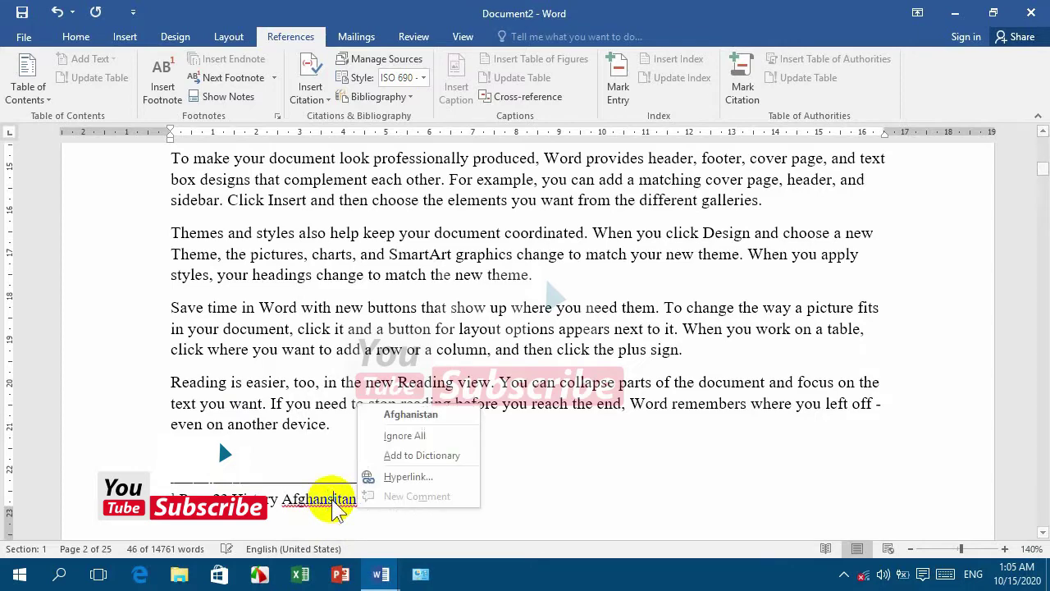
pyautogui.click(426, 411)
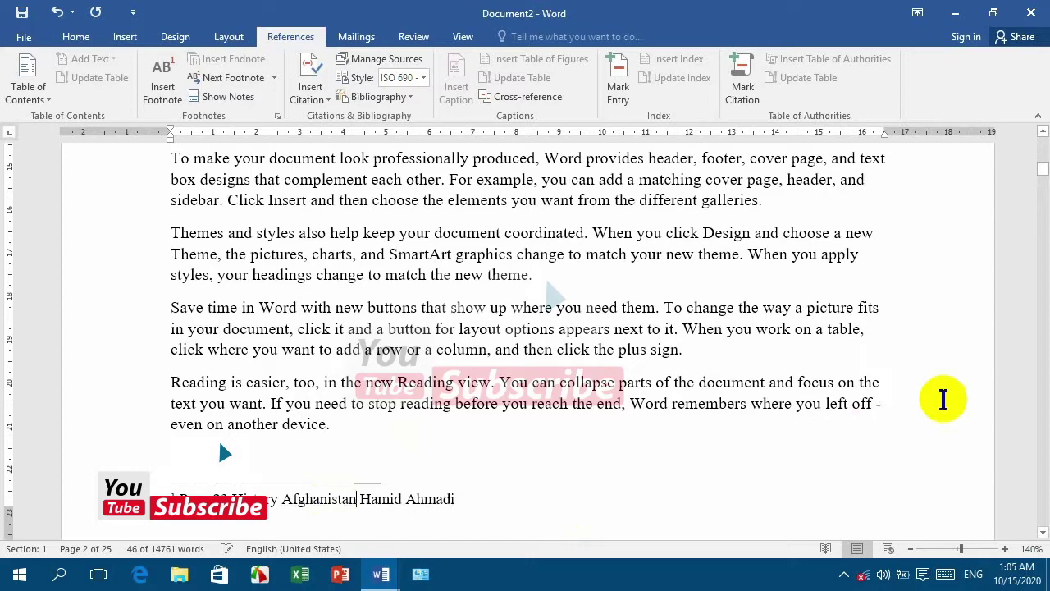
pyautogui.click(1043, 168)
pyautogui.moveTo(1043, 167); pyautogui.dragTo(1044, 158)
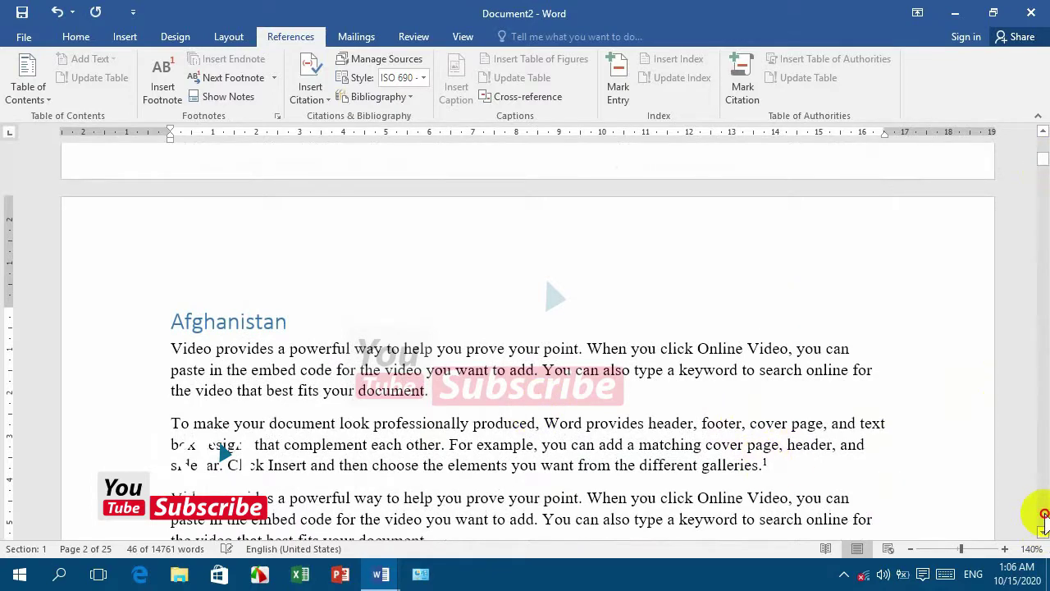
# - Add footnote 2 to the Themes and styles paragraph reading 'Page 50 Afghanistan' plus an author's name
pyautogui.scroll(-4, 1041, 515)
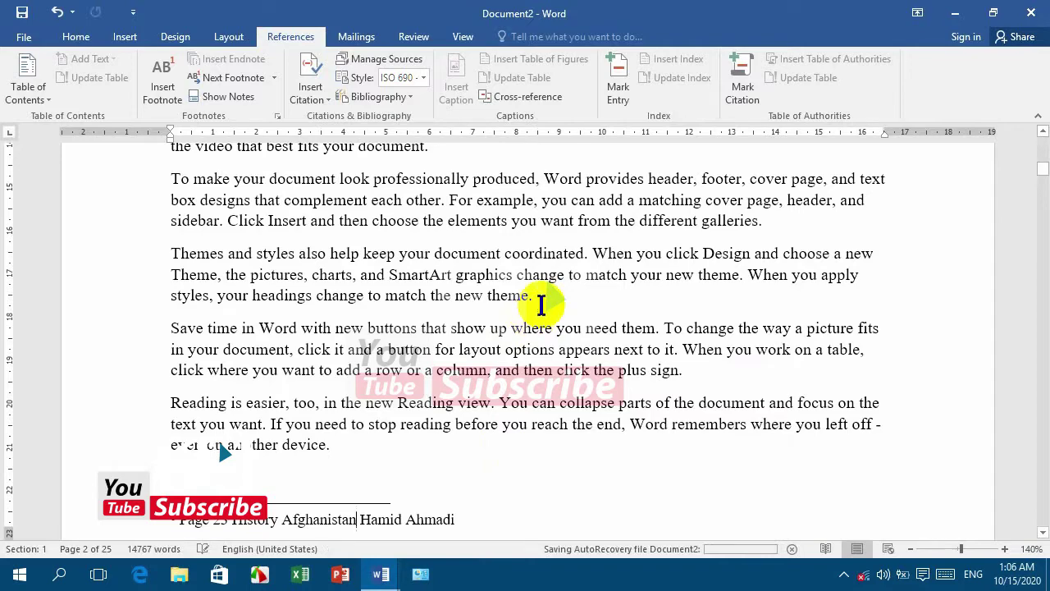
pyautogui.moveTo(535, 297)
pyautogui.mouseDown()
pyautogui.moveTo(192, 252)
pyautogui.moveTo(177, 261)
pyautogui.mouseUp()
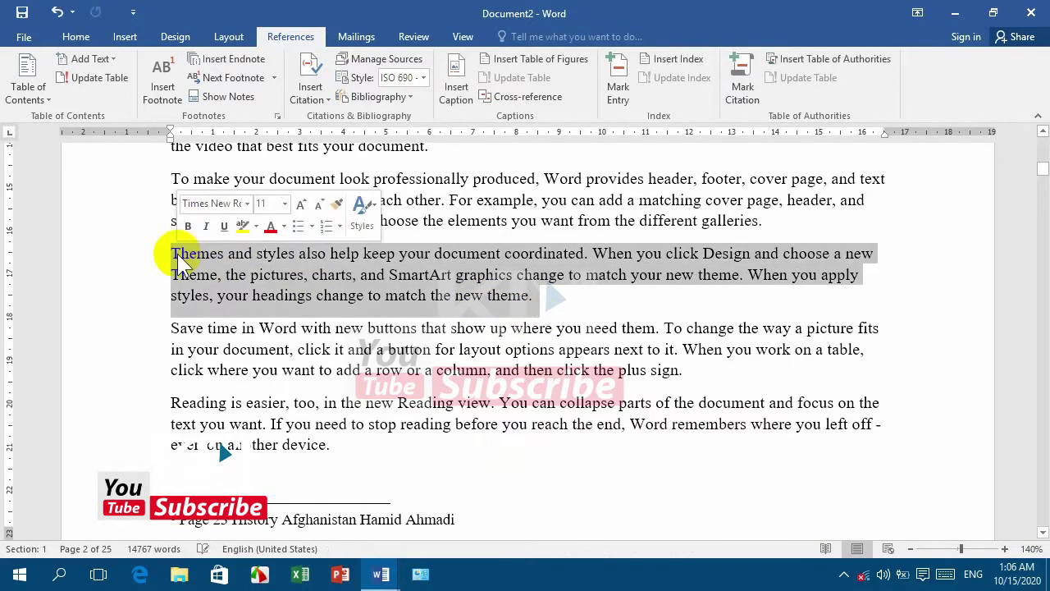
pyautogui.click(164, 90)
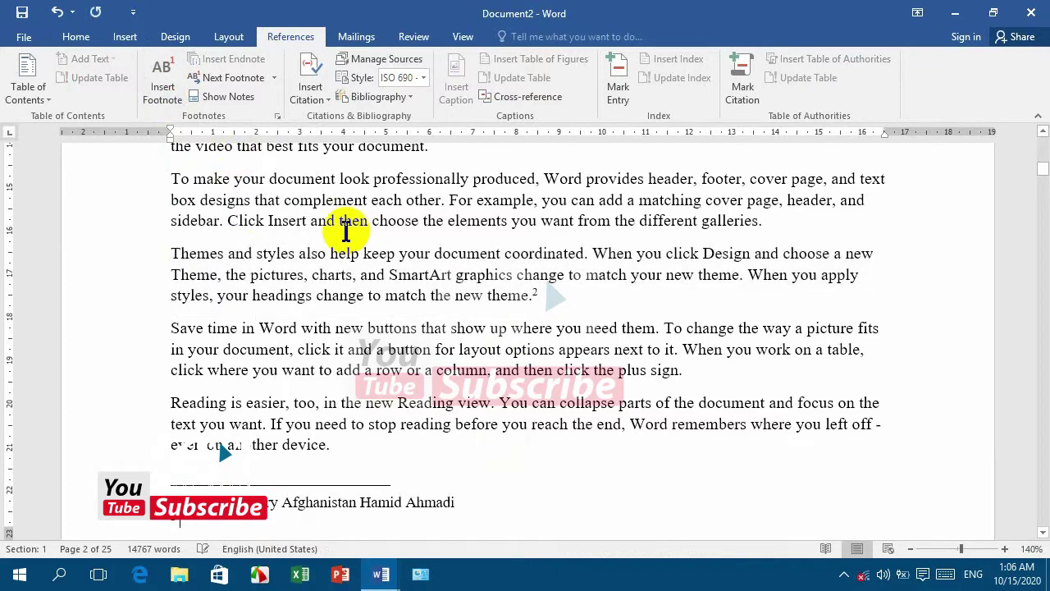
pyautogui.write('Pa')
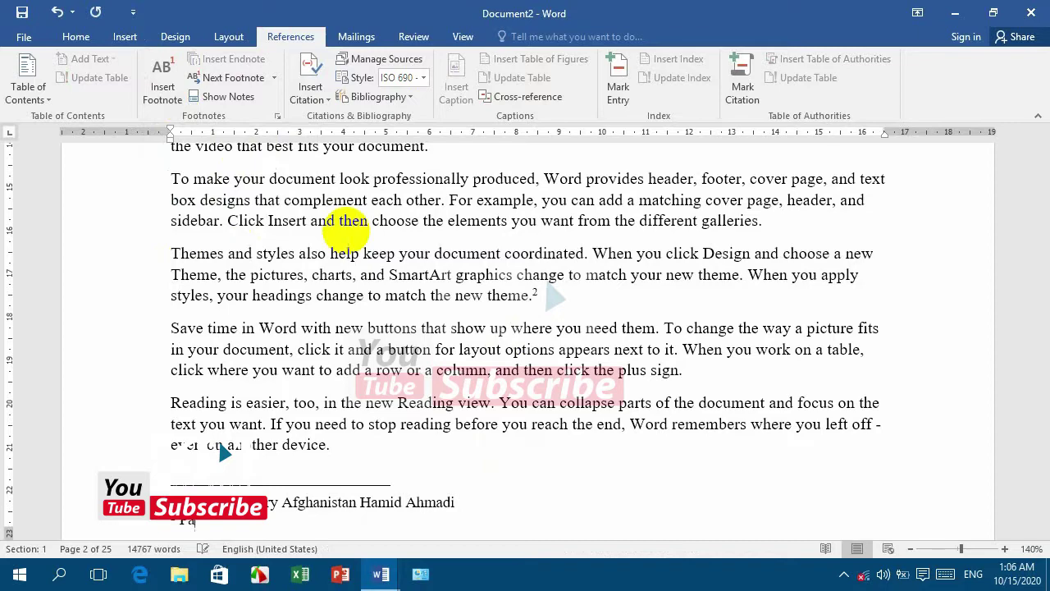
pyautogui.write('ge')
pyautogui.write(' 50')
pyautogui.write(' A')
pyautogui.write('fghansi')
pyautogui.write('tan')
pyautogui.press('BackSpace')
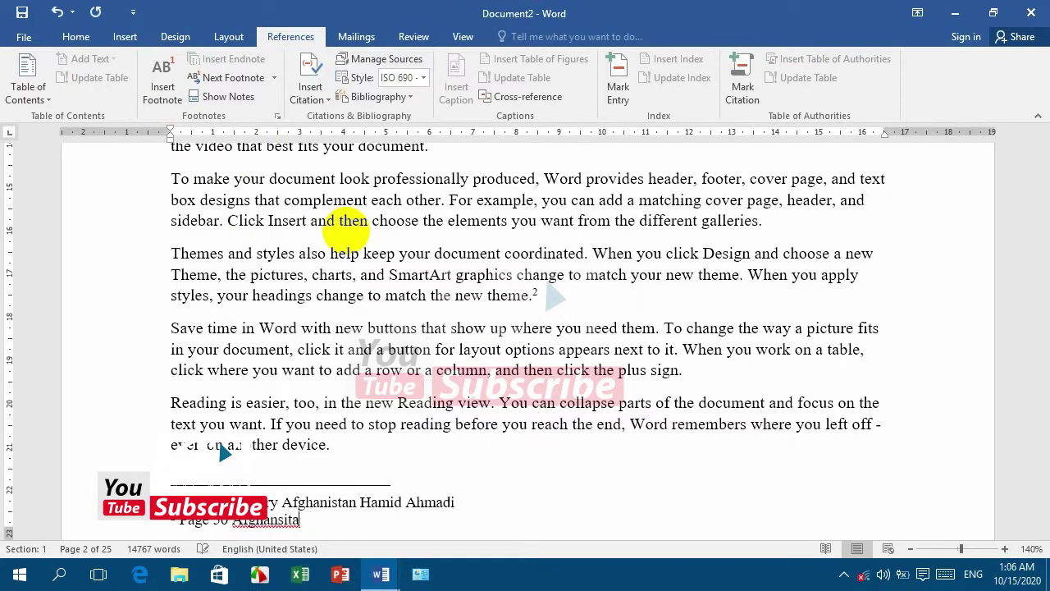
pyautogui.press('BackSpace')
pyautogui.press('BackSpace')
pyautogui.press('BackSpace')
pyautogui.press('BackSpace')
pyautogui.write('istan')
pyautogui.write('Kamal')
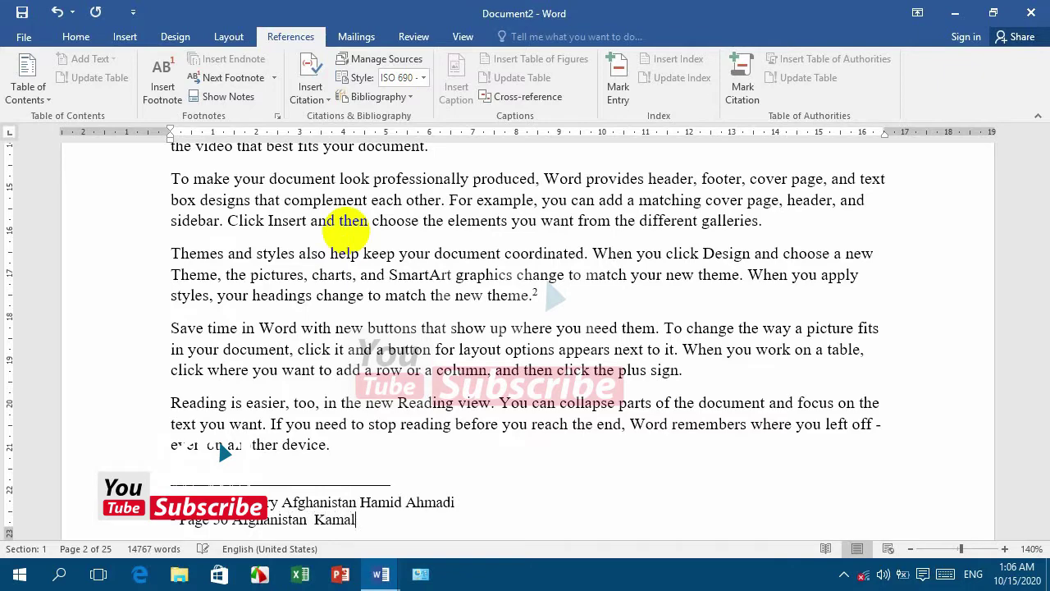
pyautogui.click(1044, 365)
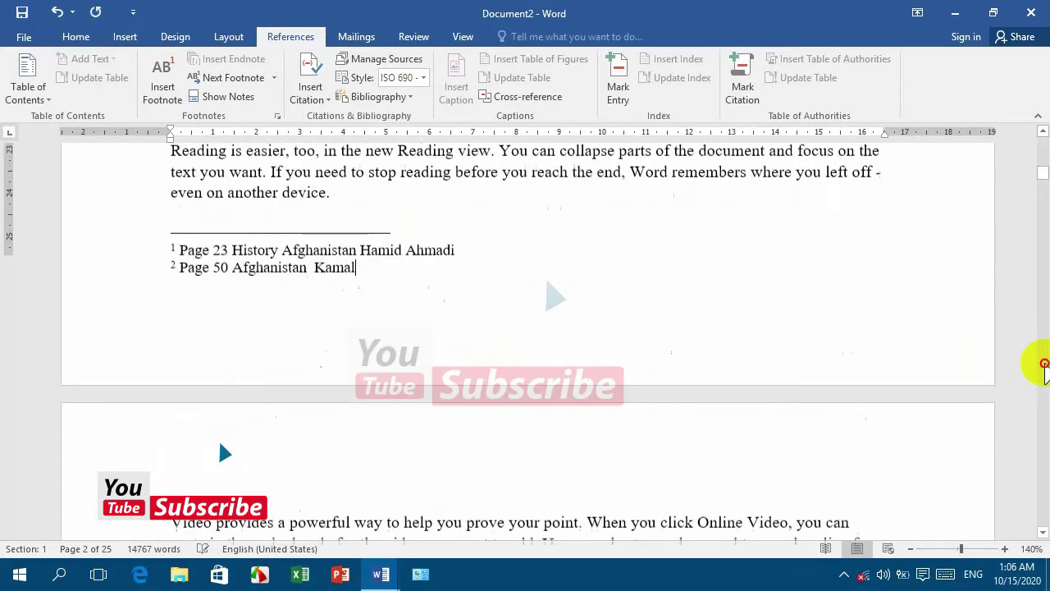
pyautogui.scroll(-5, 598, 356)
# - Add footnote 3 with placeholder letters to the end of the Reading paragraph
pyautogui.moveTo(283, 354); pyautogui.dragTo(173, 307)
pyautogui.click(172, 98)
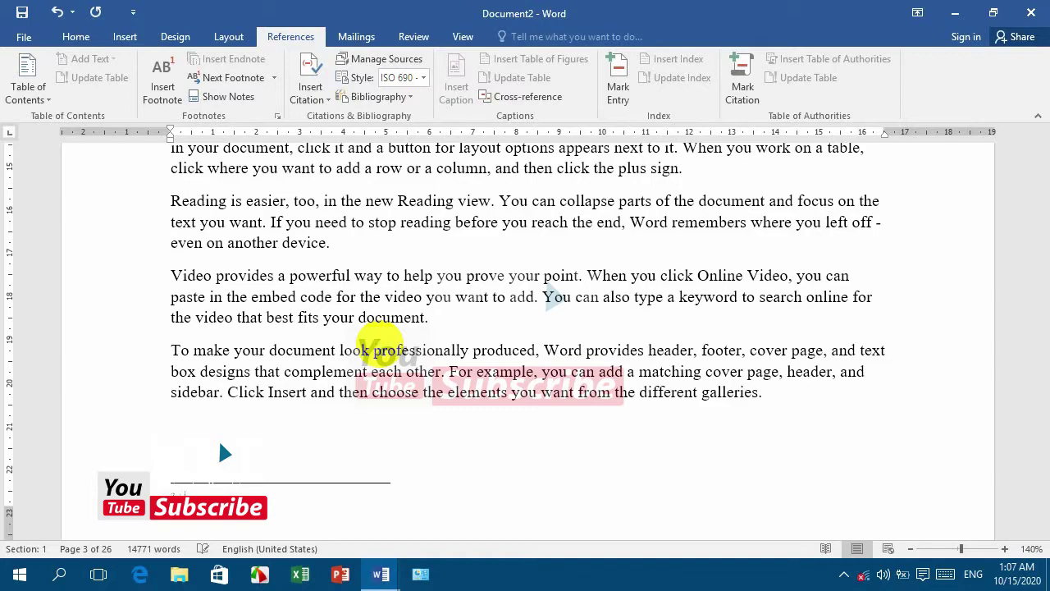
pyautogui.write('fklsdjlksadjflksadjflkjdsf')
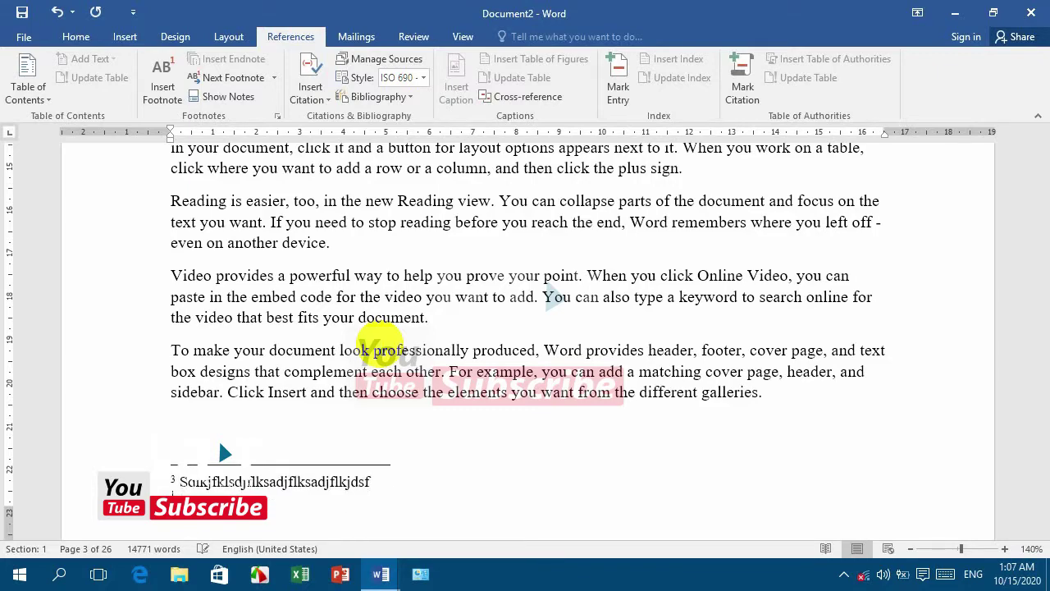
pyautogui.write('fjlkdsjfklsdjfs')
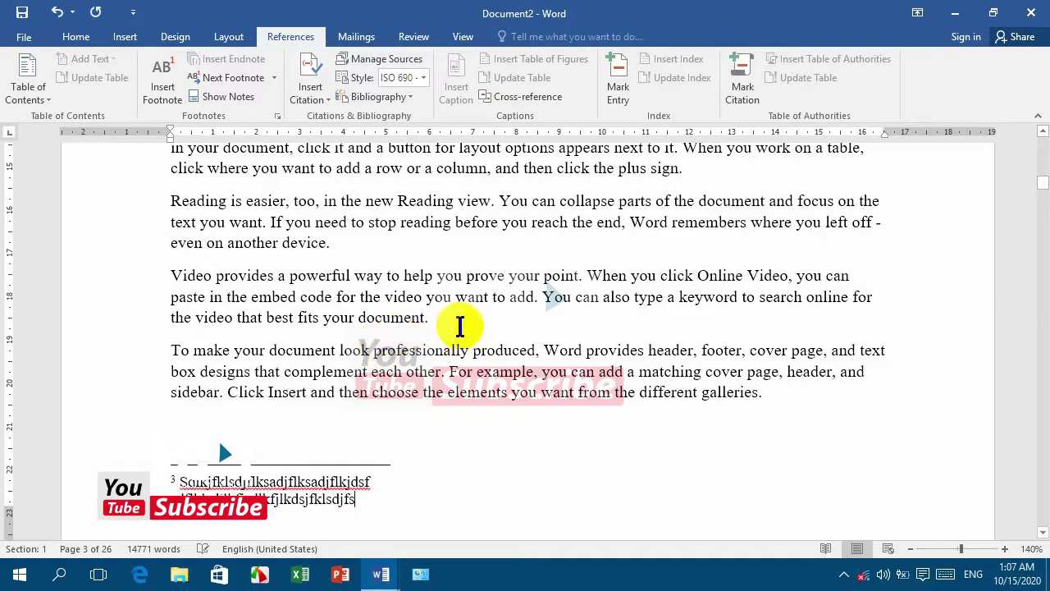
pyautogui.click(291, 301)
# - Add footnote 4 with placeholder letters after the Video provides paragraph using Alt+Ctrl+F
pyautogui.tripleClick(291, 300)
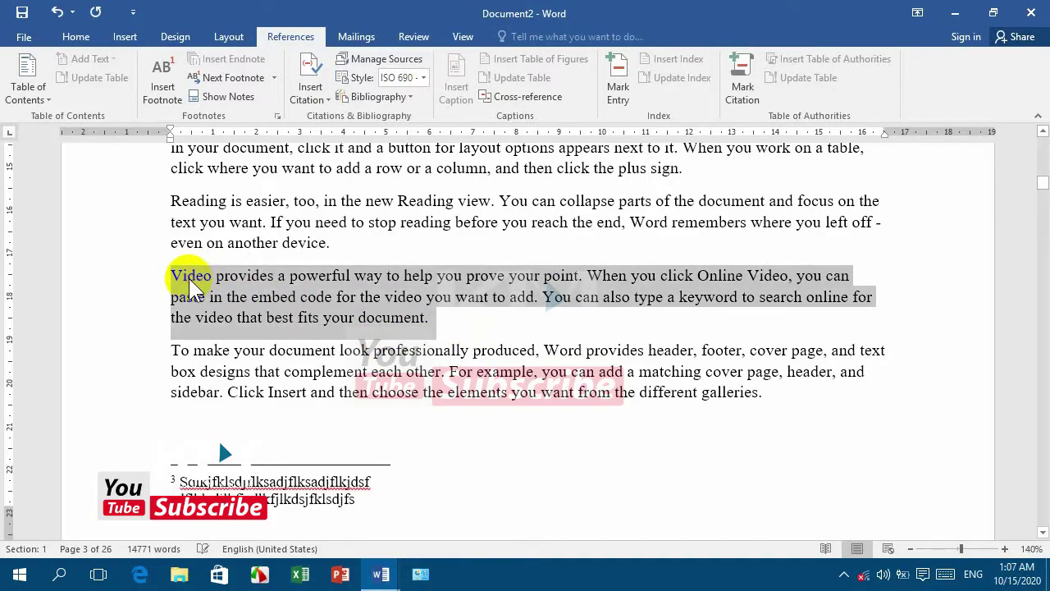
pyautogui.hotkey('ctrl', 'alt', 'f')
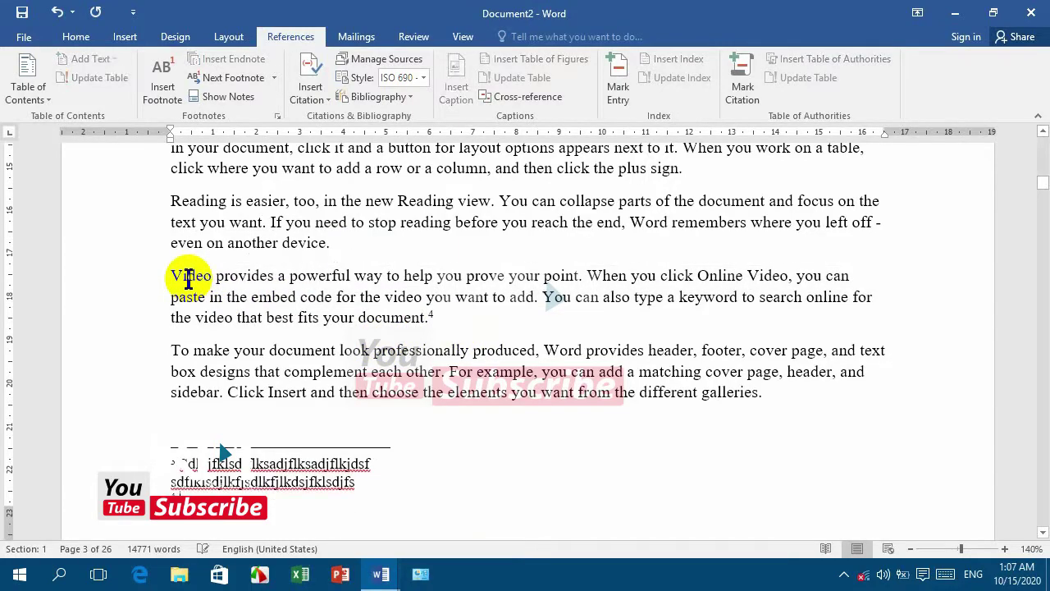
pyautogui.write('dkfifklsdjfklsdjfklsdj')
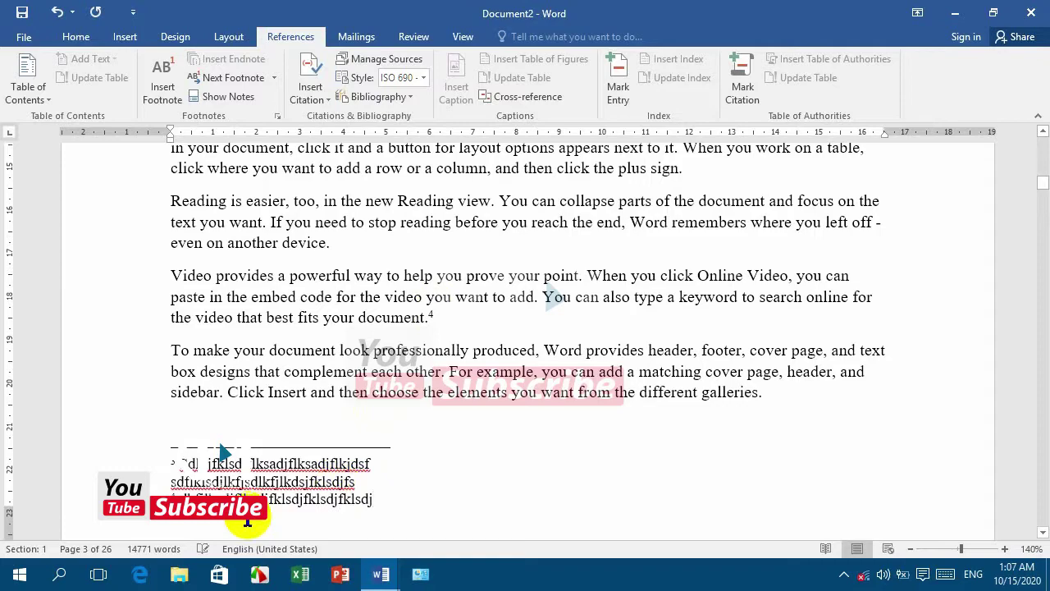
pyautogui.click(376, 195)
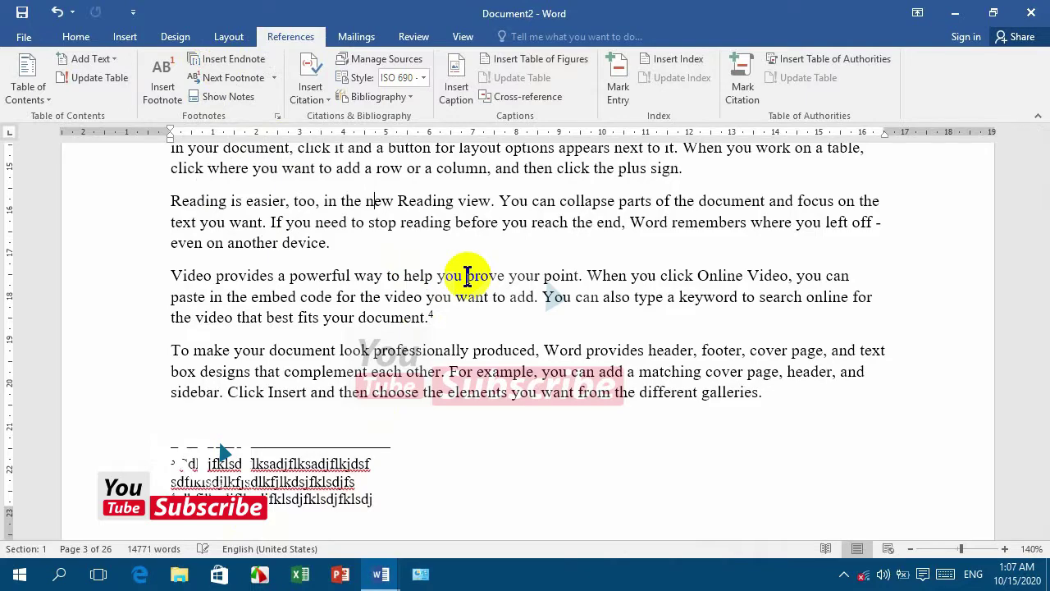
# - Add endnote i after the 'Reading is easier' paragraph with placeholder letters as its text
pyautogui.click(347, 246)
pyautogui.moveTo(347, 246); pyautogui.dragTo(173, 200)
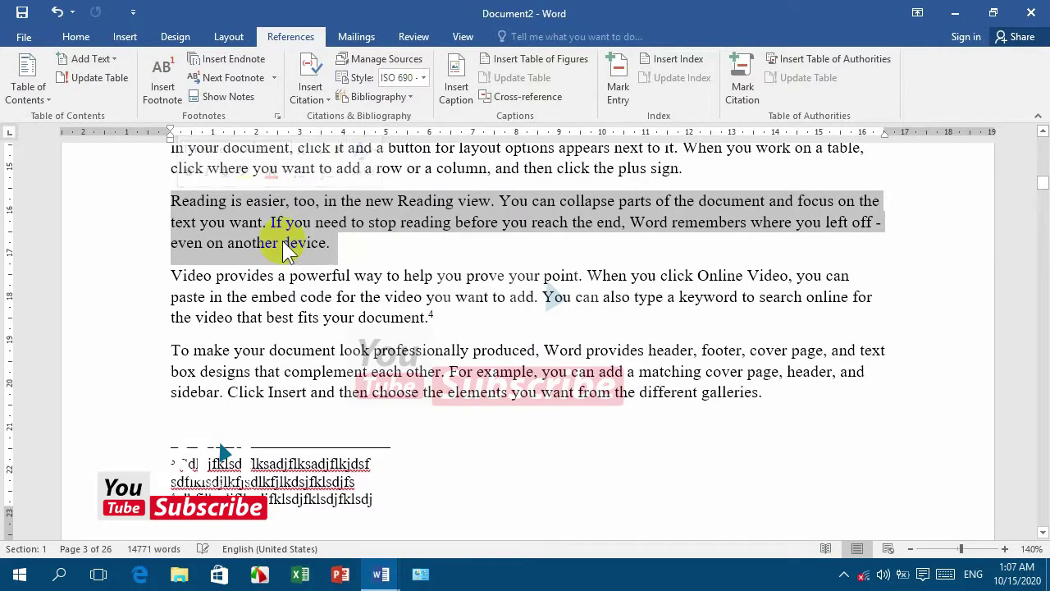
pyautogui.click(234, 59)
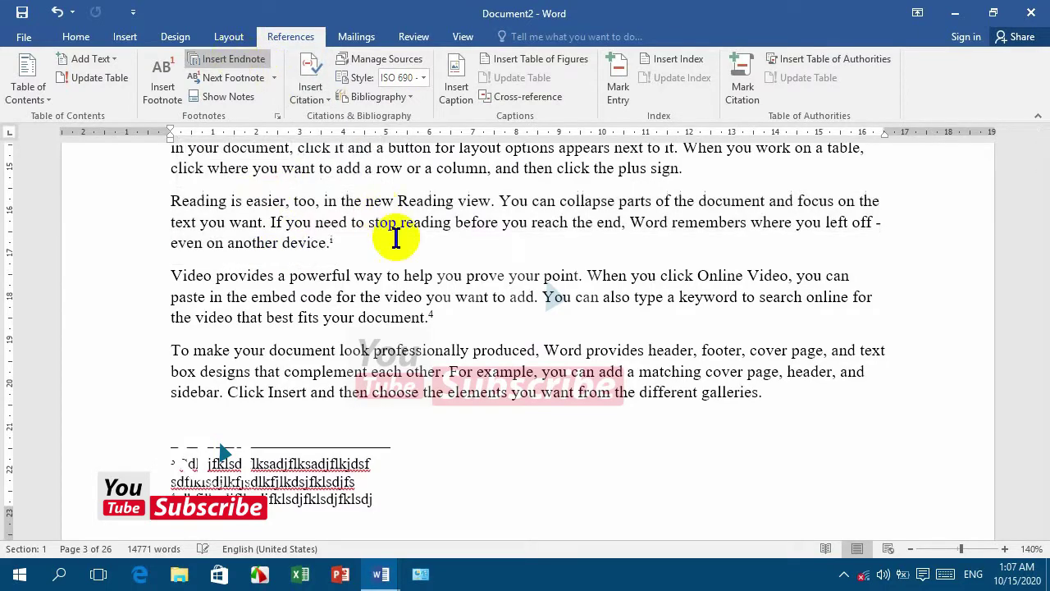
pyautogui.write('ldfkjlkds')
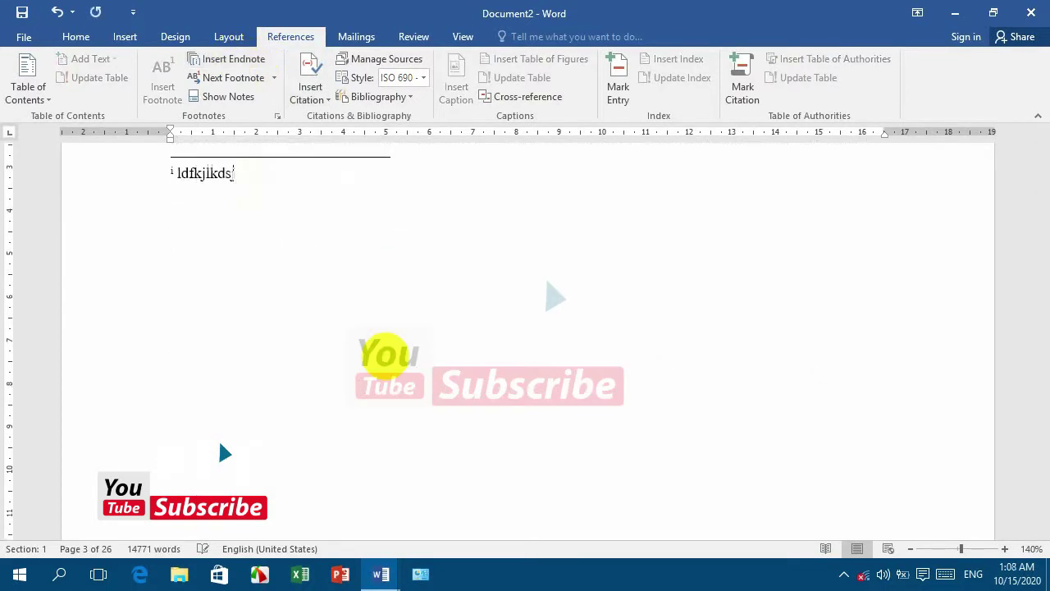
pyautogui.write('jfkldsjfklsdjf')
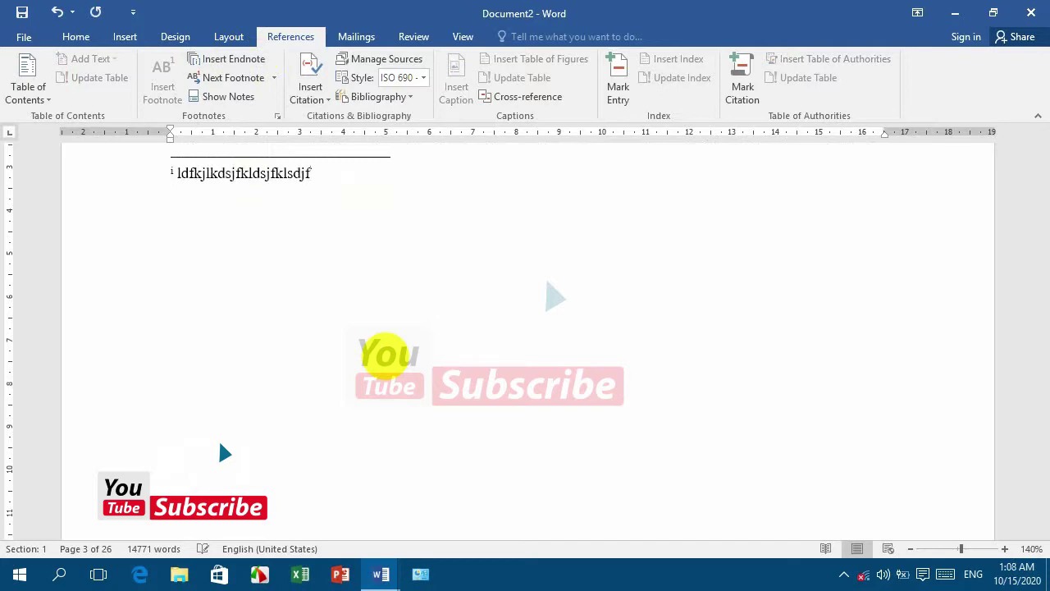
pyautogui.scroll(8, 1044, 399)
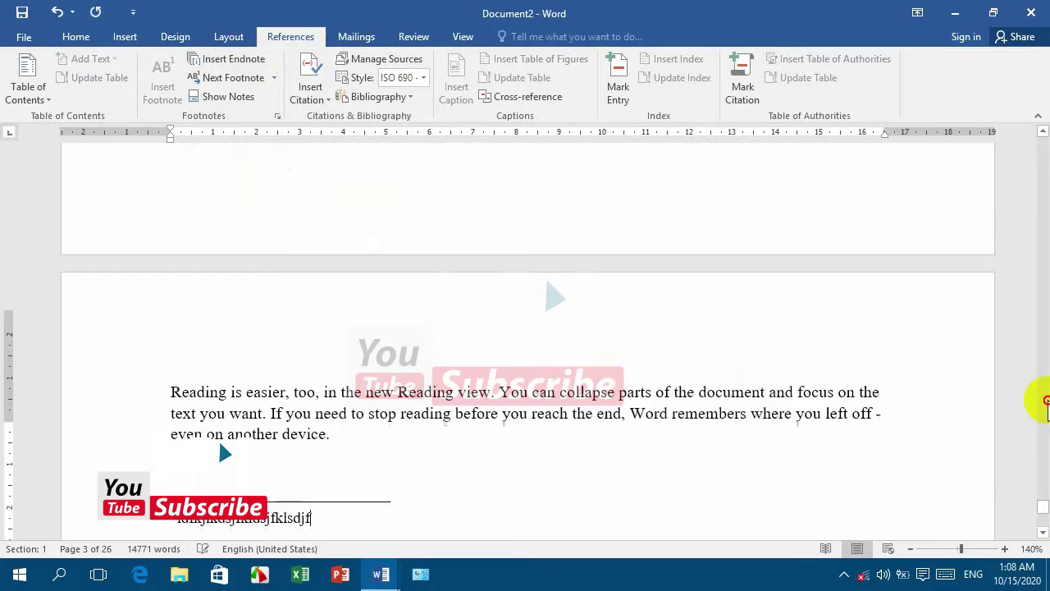
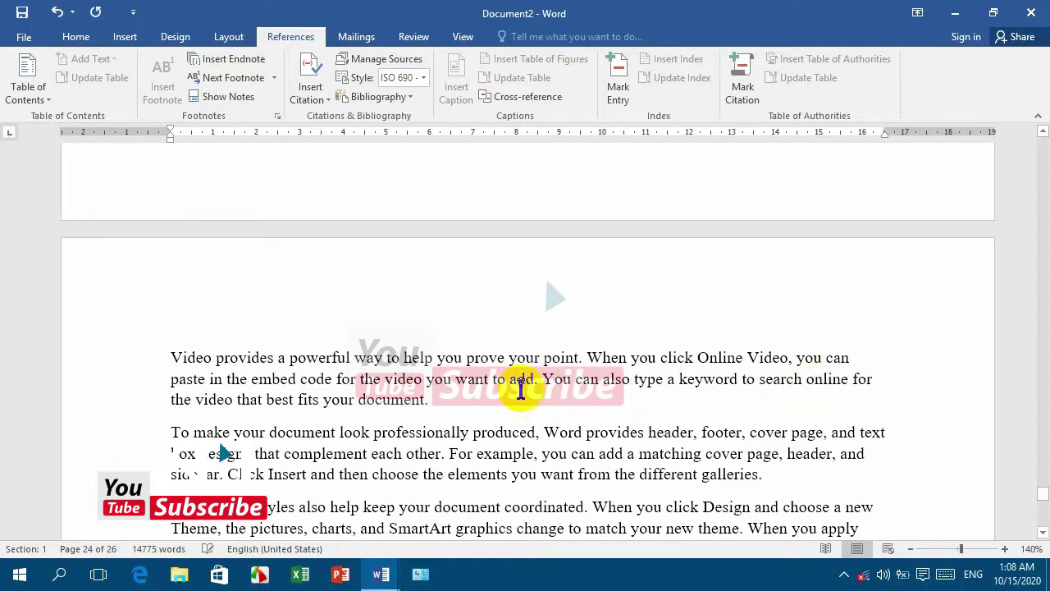
# - Add a footnote after the Video provides paragraph
pyautogui.moveTo(394, 398); pyautogui.dragTo(170, 361)
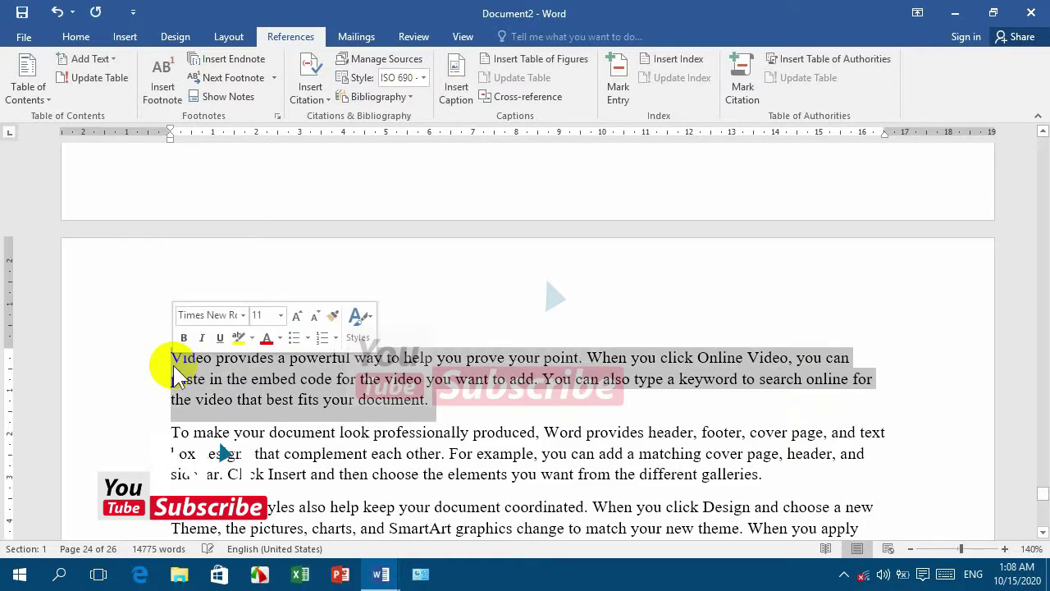
pyautogui.click(164, 97)
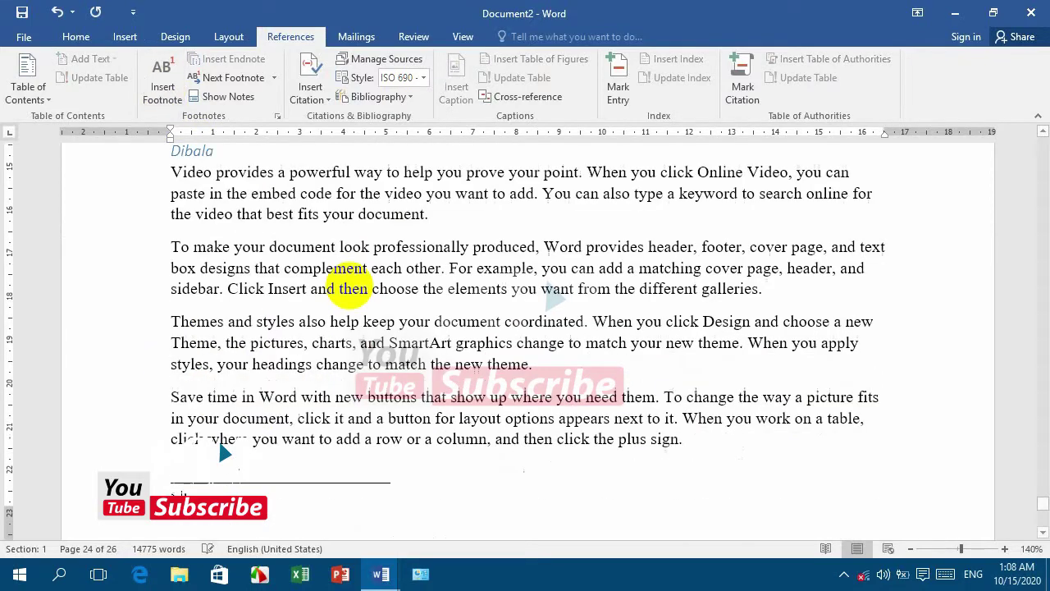
pyautogui.scroll(-1, 1041, 471)
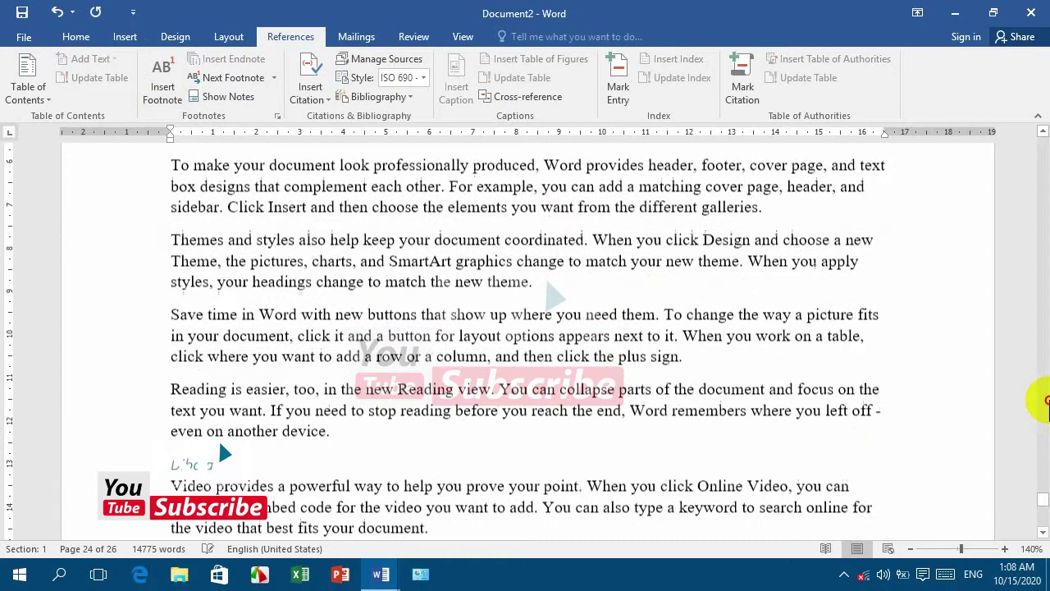
pyautogui.scroll(-2, 1041, 475)
pyautogui.moveTo(1040, 480); pyautogui.dragTo(1040, 235)
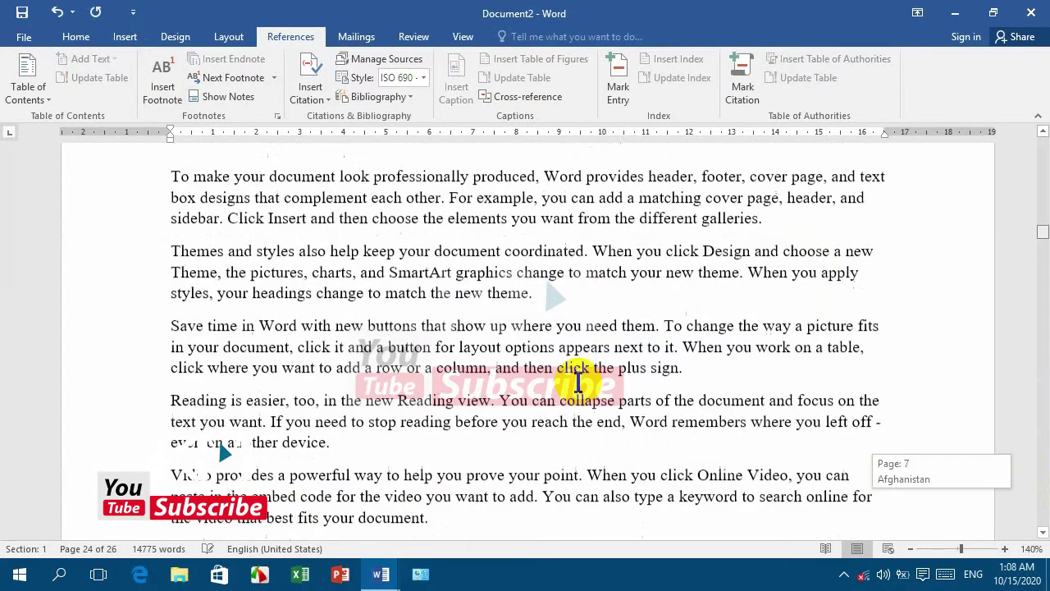
# - Footnote the Themes and styles paragraph with placeholder text, then add footnote 6 after the Video paragraph
pyautogui.doubleClick(160, 358)
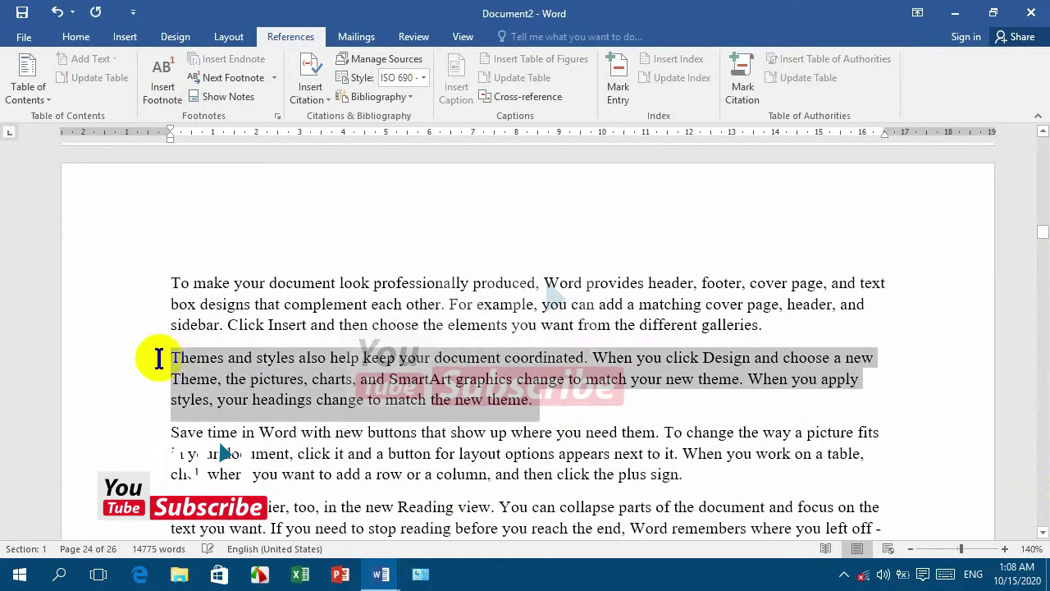
pyautogui.click(160, 87)
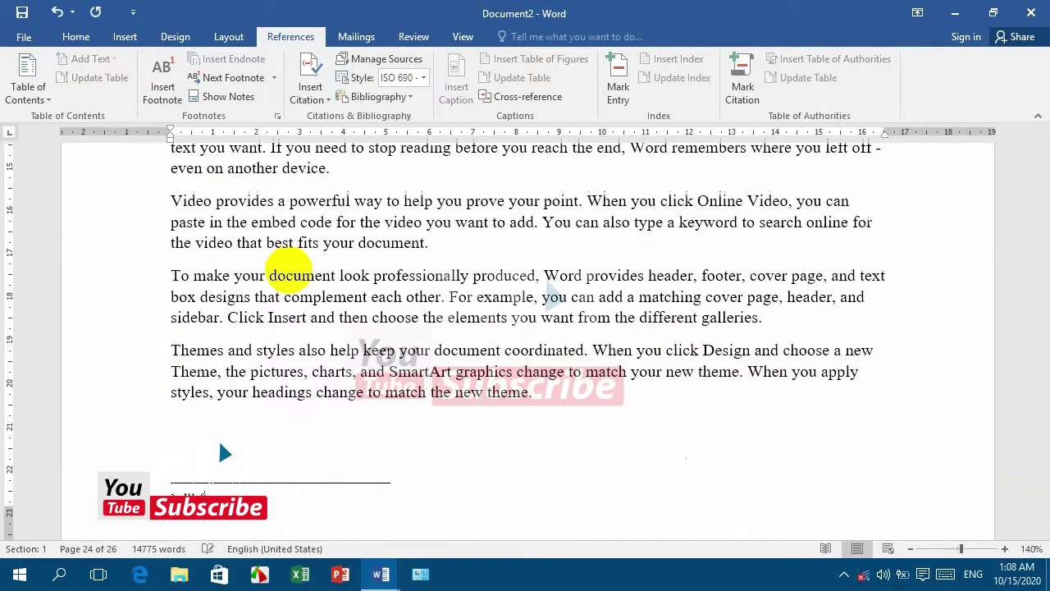
pyautogui.write('sdlkfjsdlkfjsdlkfjdjflksdjflksdj')
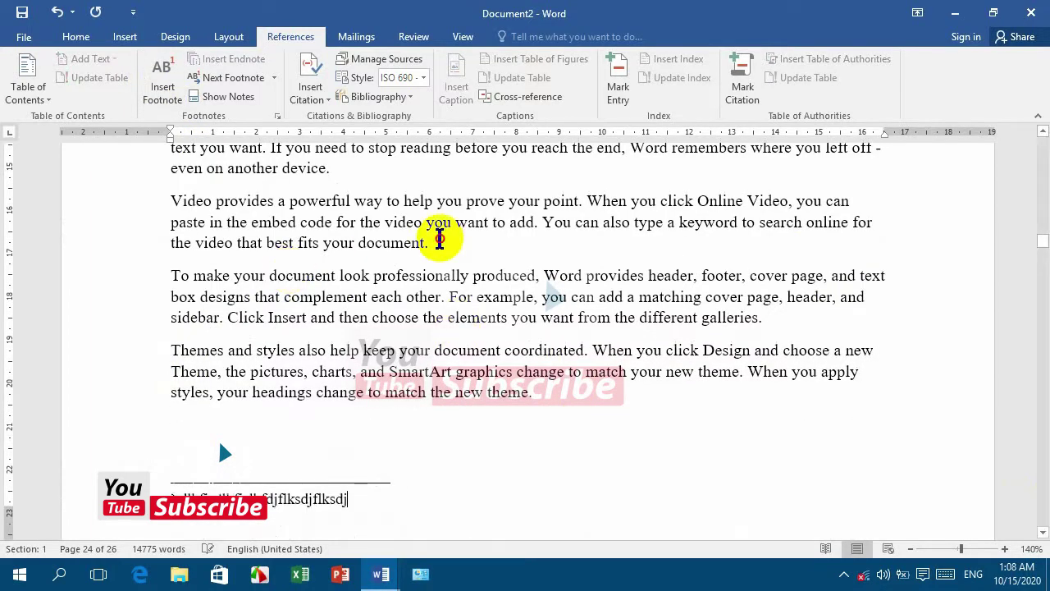
pyautogui.moveTo(435, 243); pyautogui.dragTo(187, 210)
pyautogui.click(156, 82)
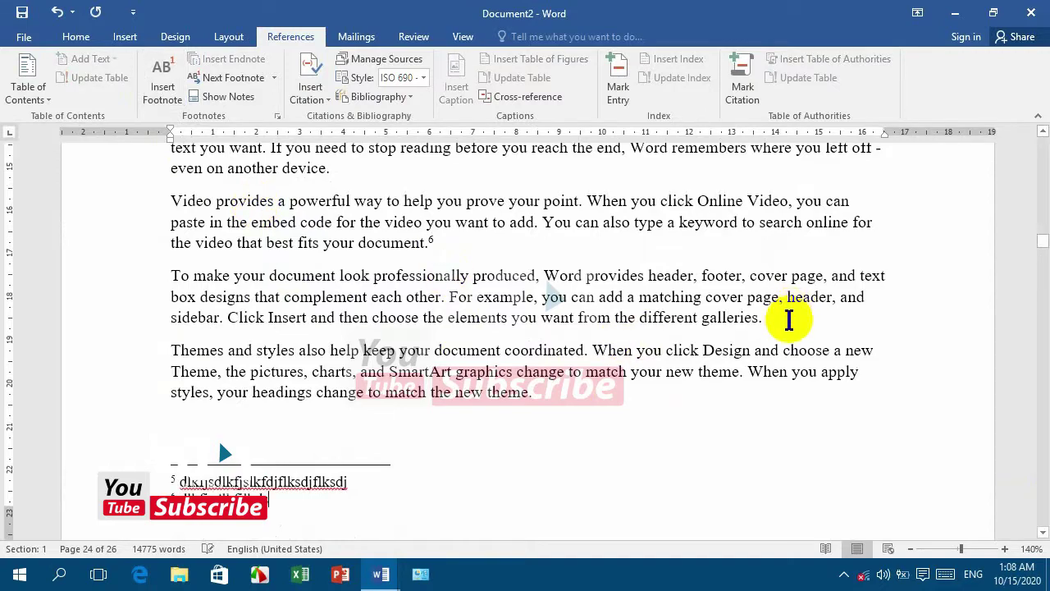
pyautogui.tripleClick(271, 278)
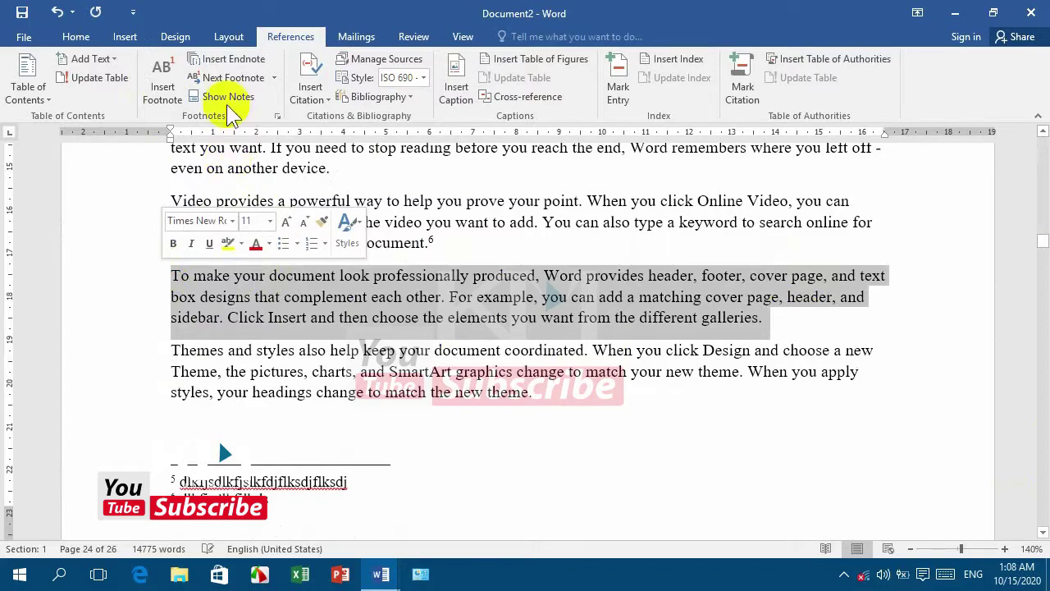
# - Insert endnote ii on the To make your document paragraph with placeholder text
pyautogui.click(220, 59)
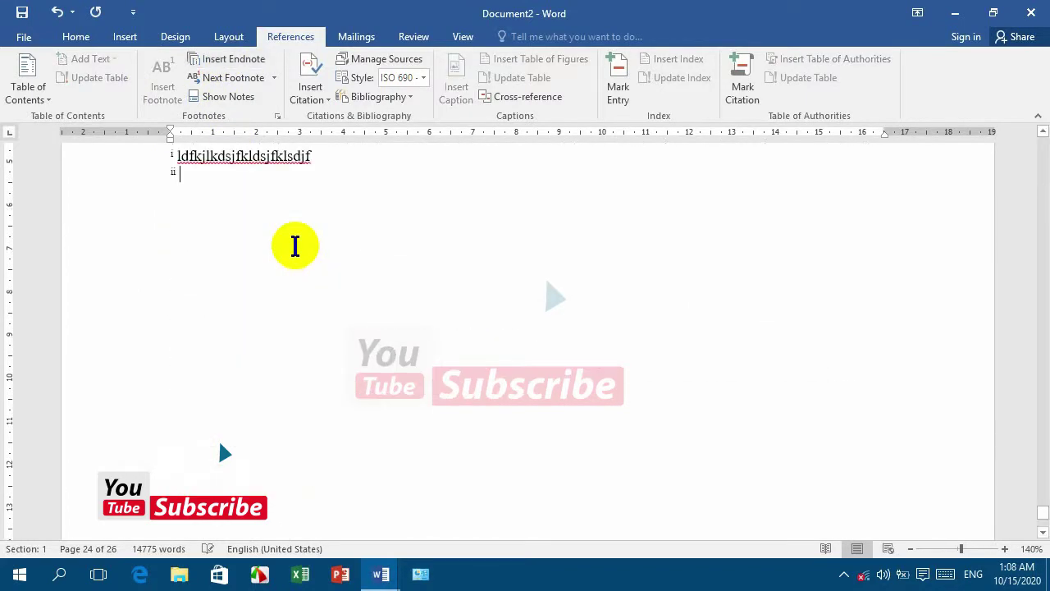
pyautogui.write('klsdfjsdkfhjkldsjflkdsjfkldsj')
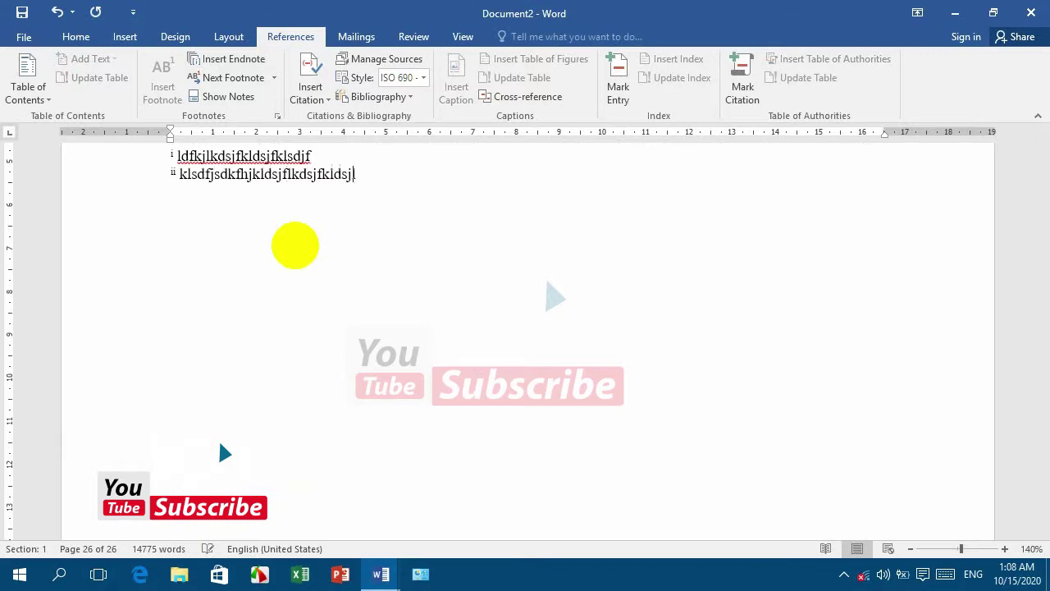
pyautogui.write('lkfsad')
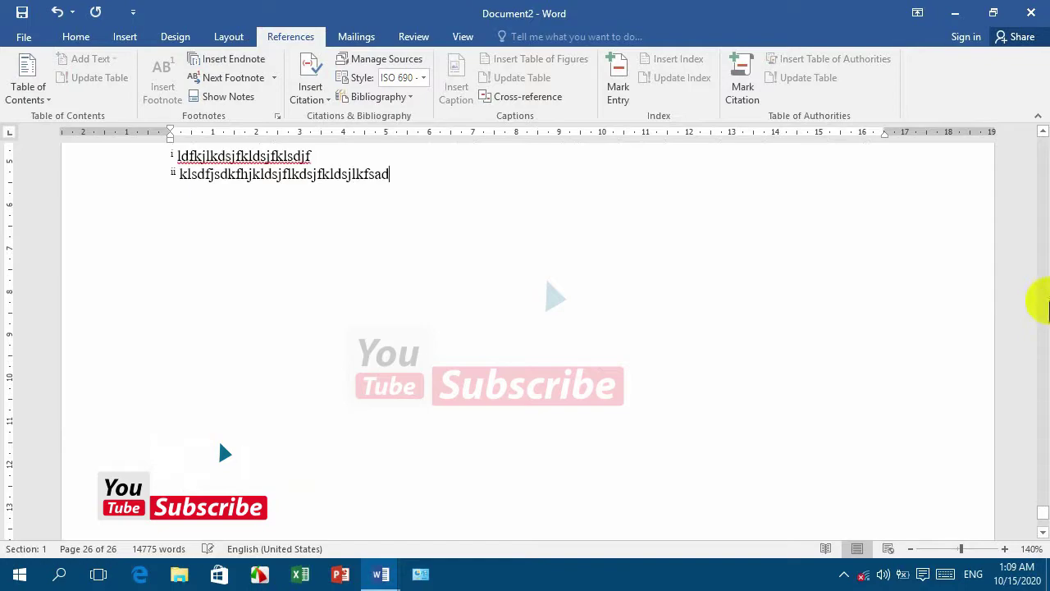
pyautogui.scroll(3, 663, 241)
pyautogui.scroll(5, 560, 235)
pyautogui.scroll(3, 561, 236)
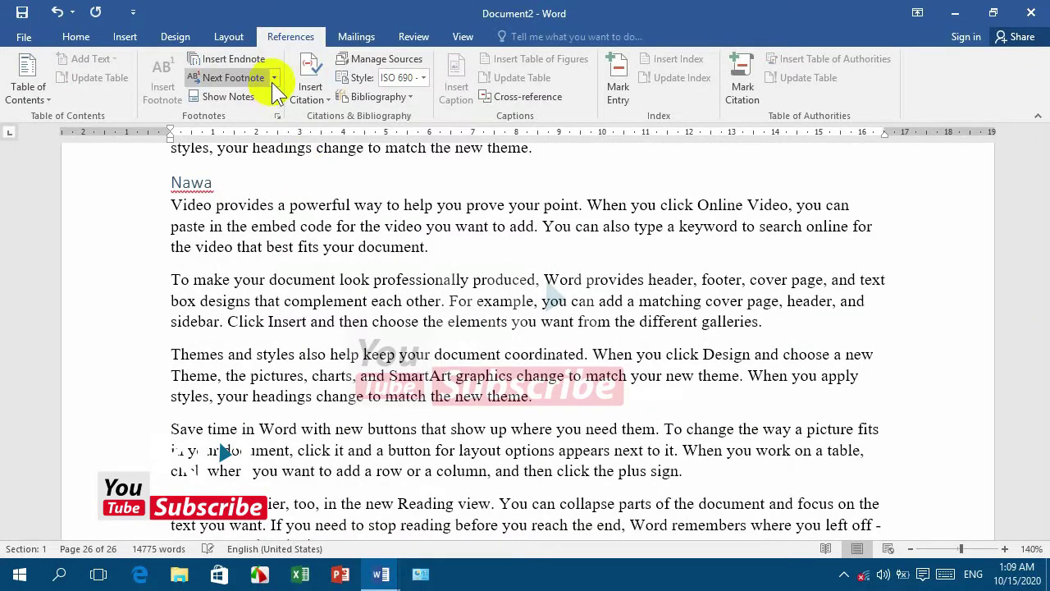
# - Add endnote iii with placeholder text to the sentence under Nawa
pyautogui.click(273, 78)
pyautogui.moveTo(426, 249); pyautogui.dragTo(224, 244)
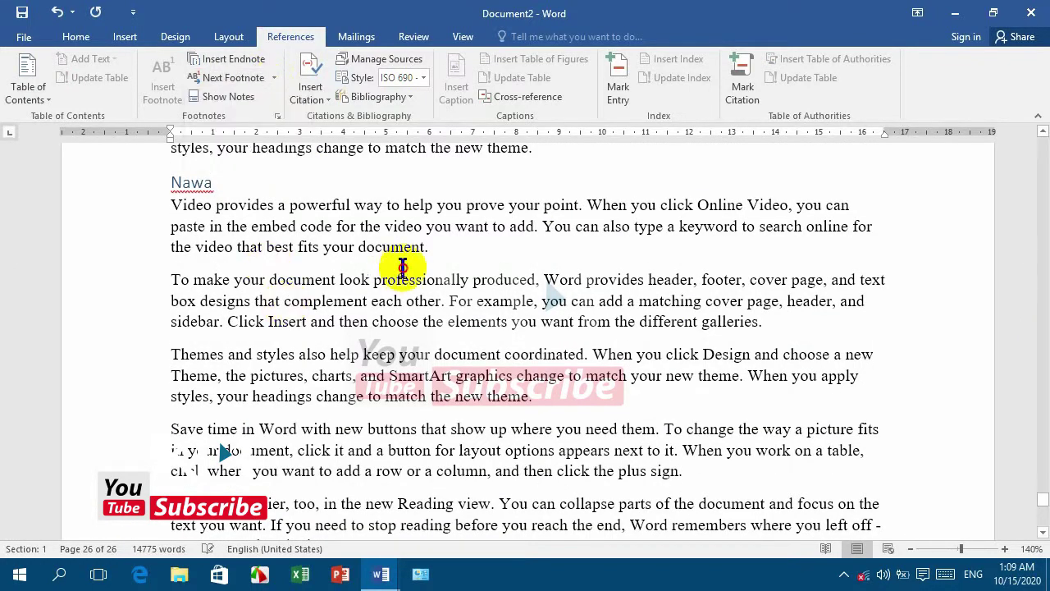
pyautogui.click(224, 243)
pyautogui.hotkey('ctrl', 'alt', 'd')
pyautogui.write('dksjf')
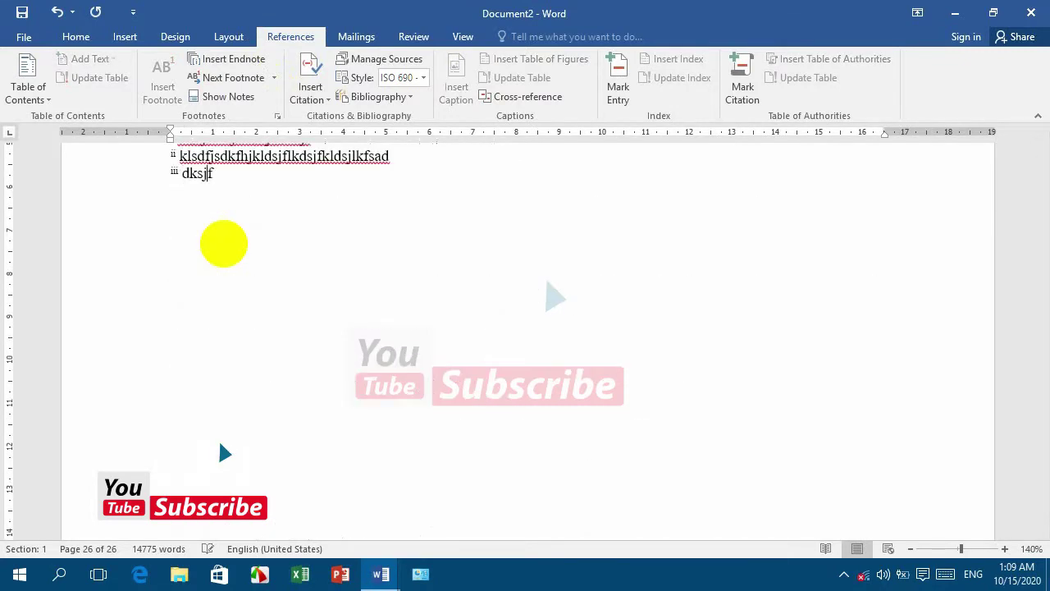
pyautogui.write('lksdjflksdjfkldsj')
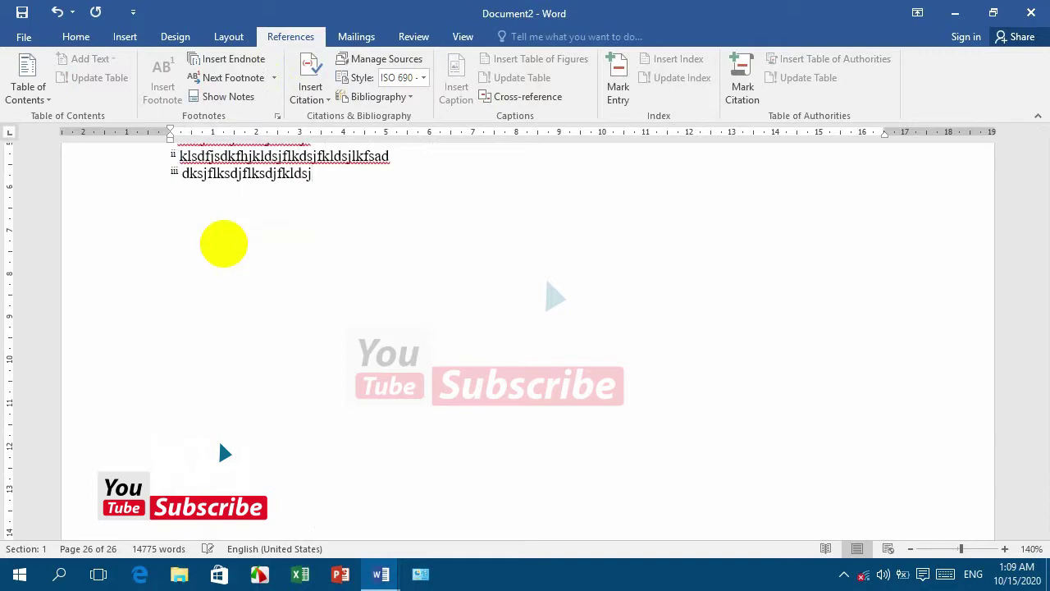
pyautogui.click(1043, 323)
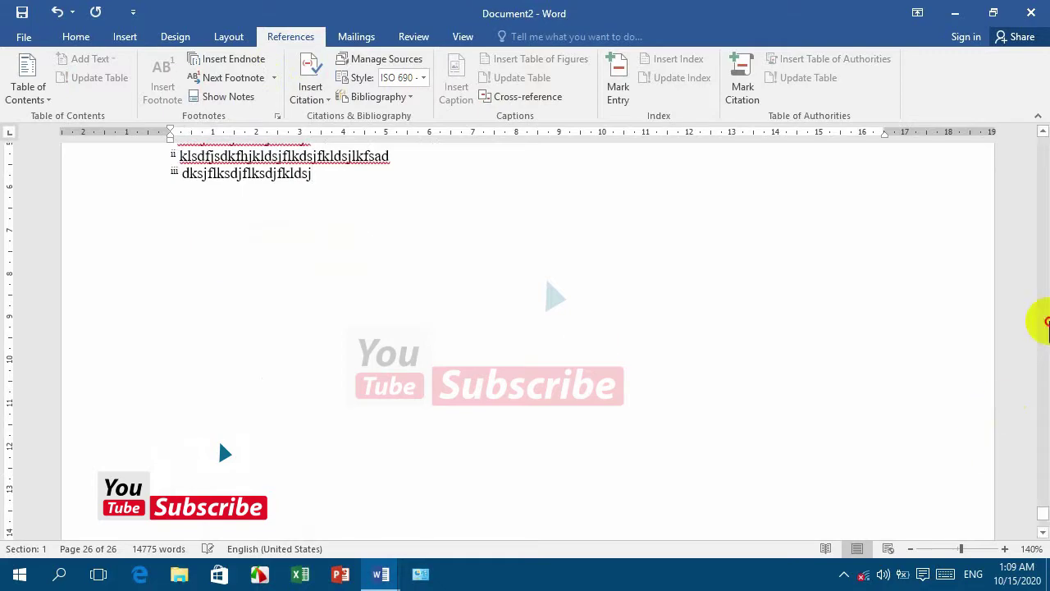
pyautogui.scroll(3, 1043, 325)
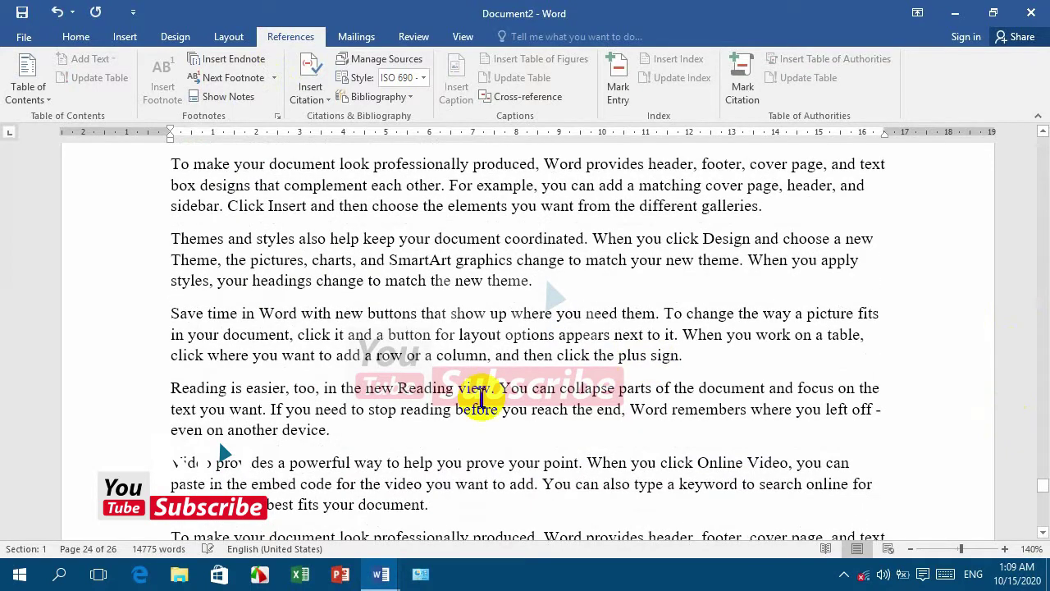
# - Jump back to the previous footnote, then ask Word to show the notes
pyautogui.click(274, 77)
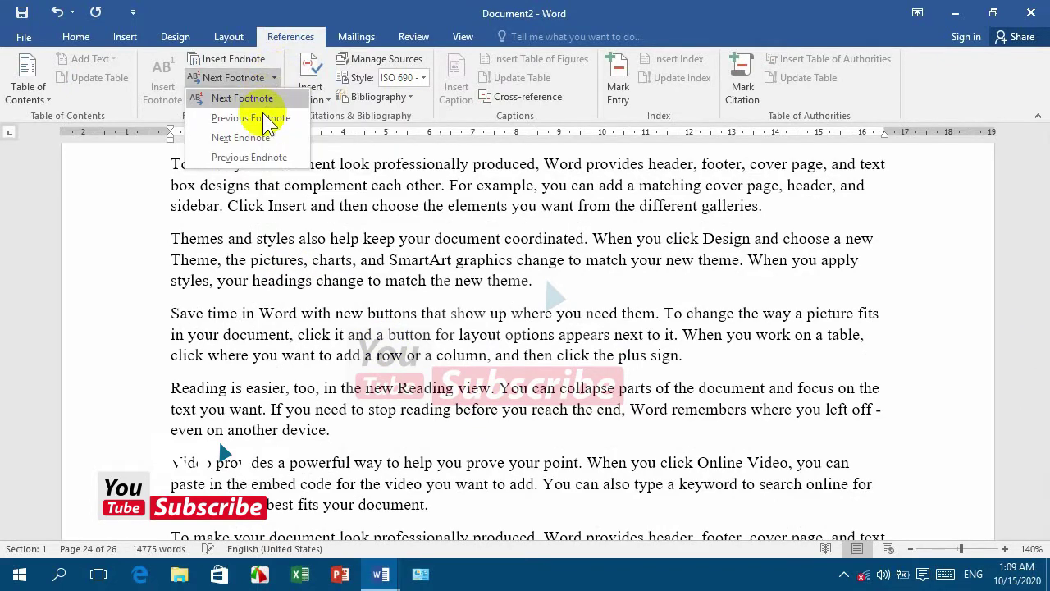
pyautogui.click(250, 117)
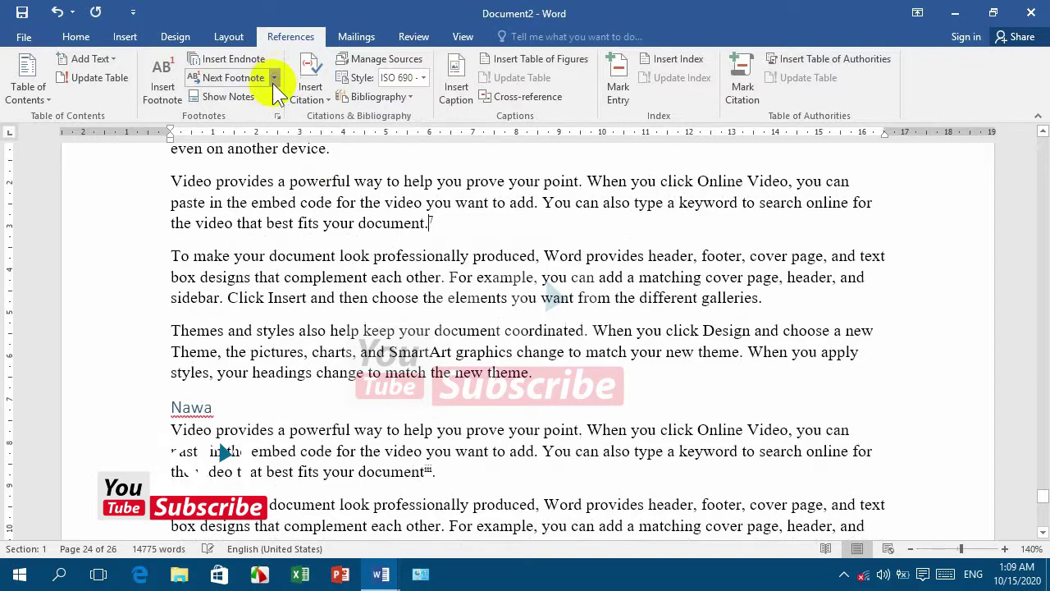
pyautogui.click(275, 79)
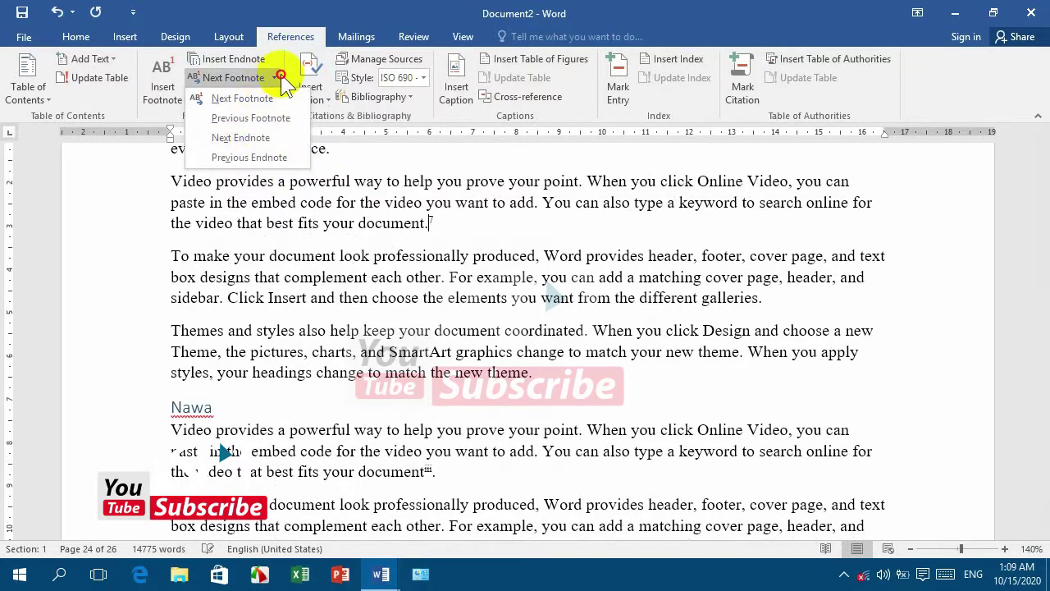
pyautogui.click(274, 77)
pyautogui.click(246, 96)
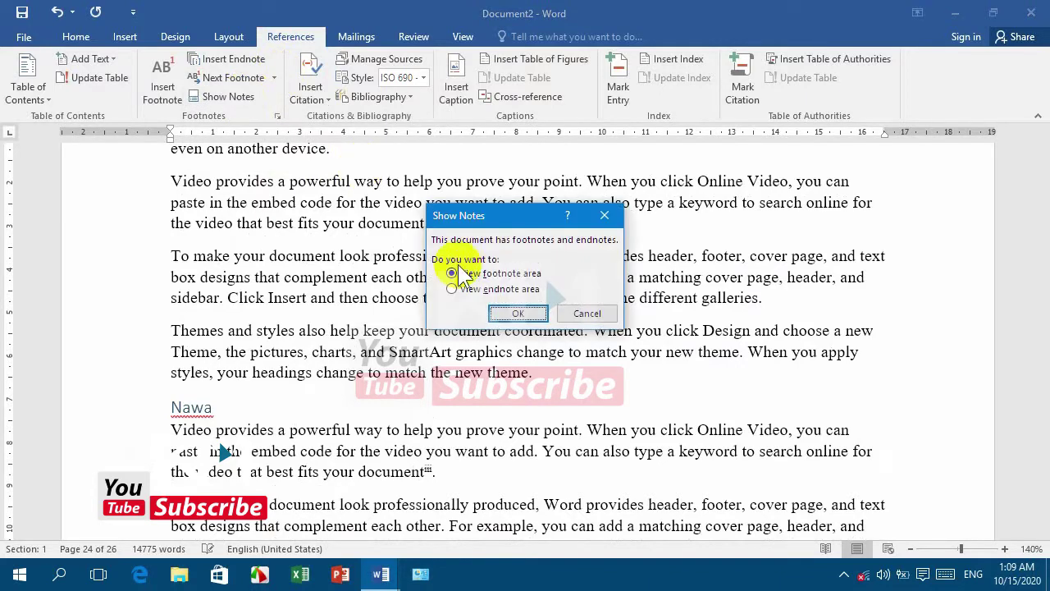
# - View the footnote area, then the endnote area, checking the note settings each time
pyautogui.click(517, 315)
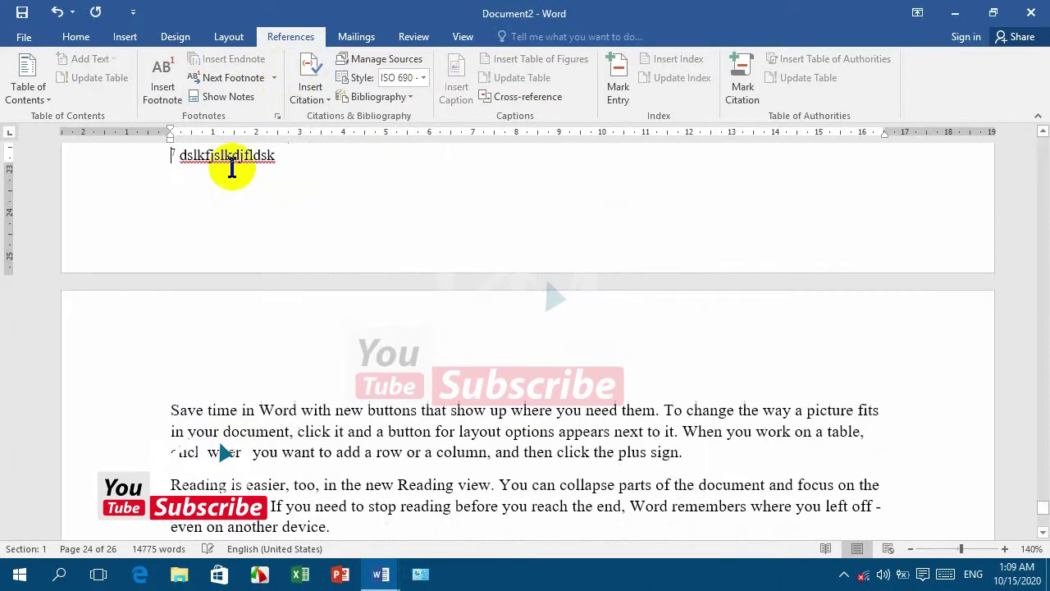
pyautogui.click(278, 116)
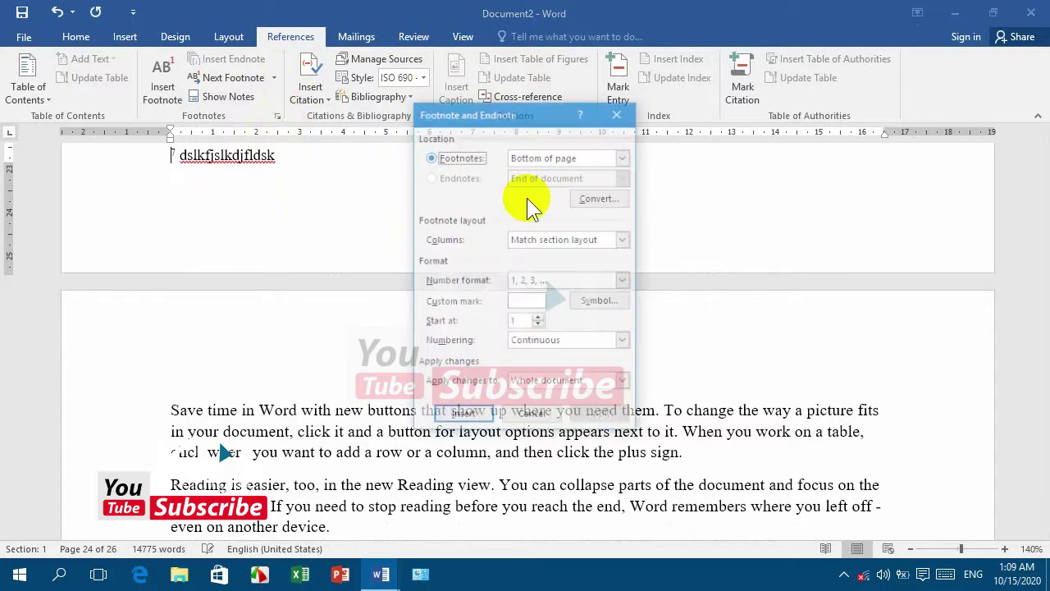
pyautogui.click(619, 112)
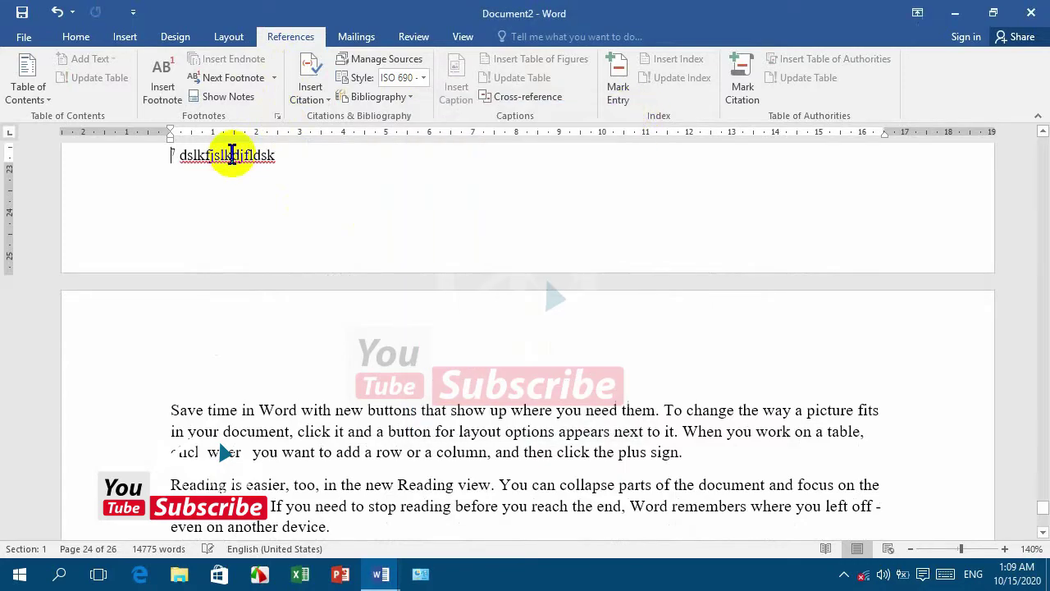
pyautogui.click(233, 99)
pyautogui.click(233, 98)
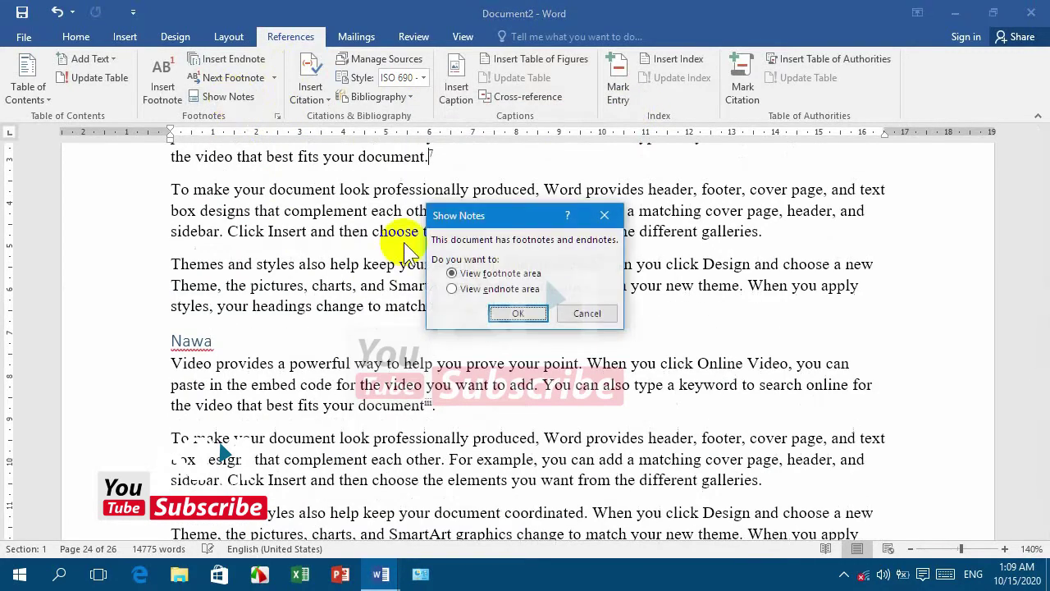
pyautogui.click(496, 292)
pyautogui.click(517, 313)
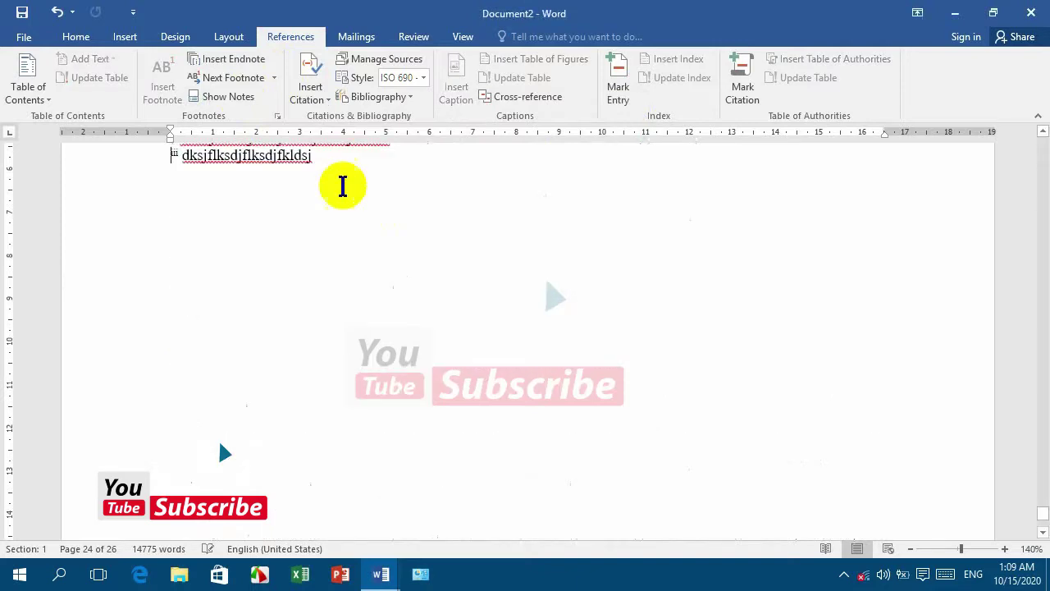
pyautogui.click(277, 116)
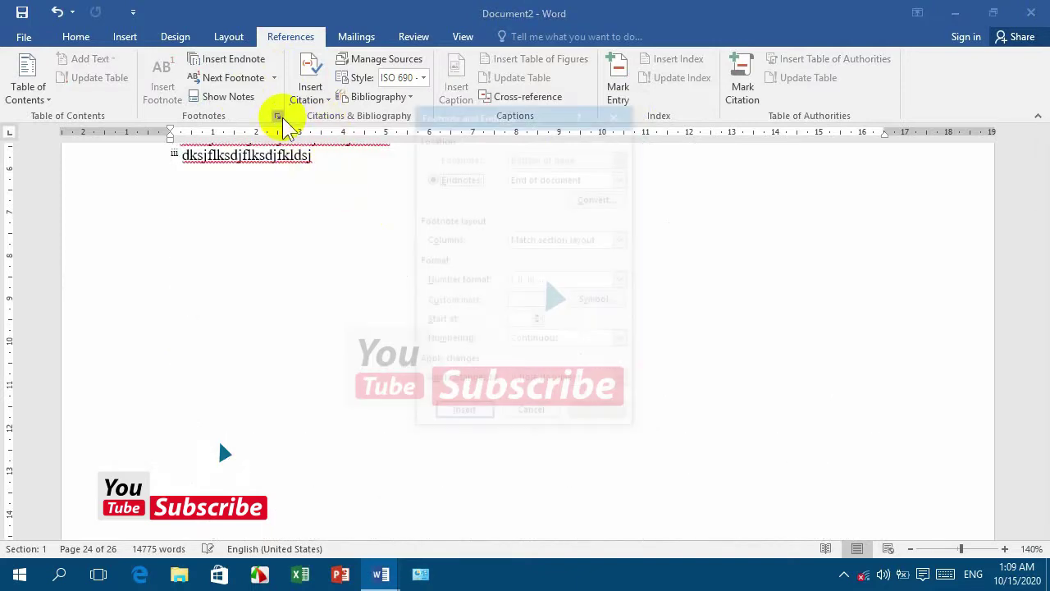
pyautogui.click(618, 113)
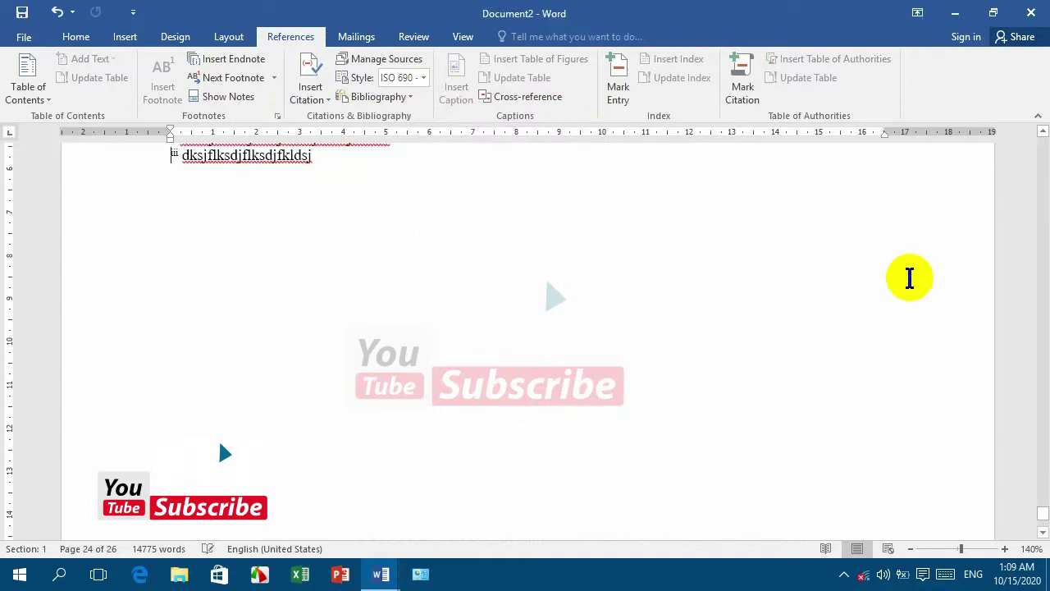
# - Select the endnote text, return to the body, and scroll up to the Table of Contents
pyautogui.tripleClick(1035, 298)
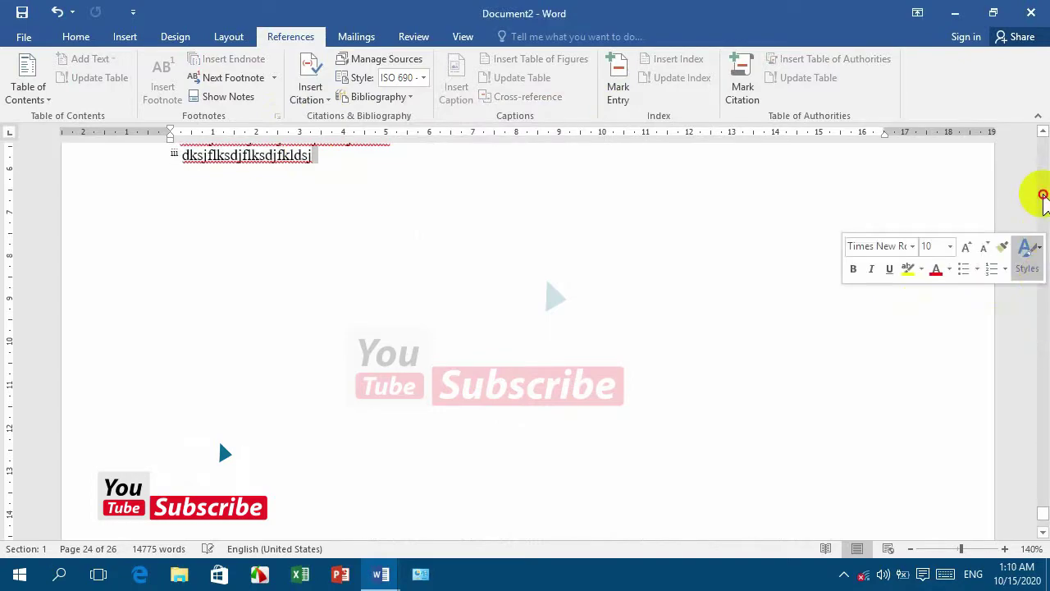
pyautogui.scroll(10, 271, 139)
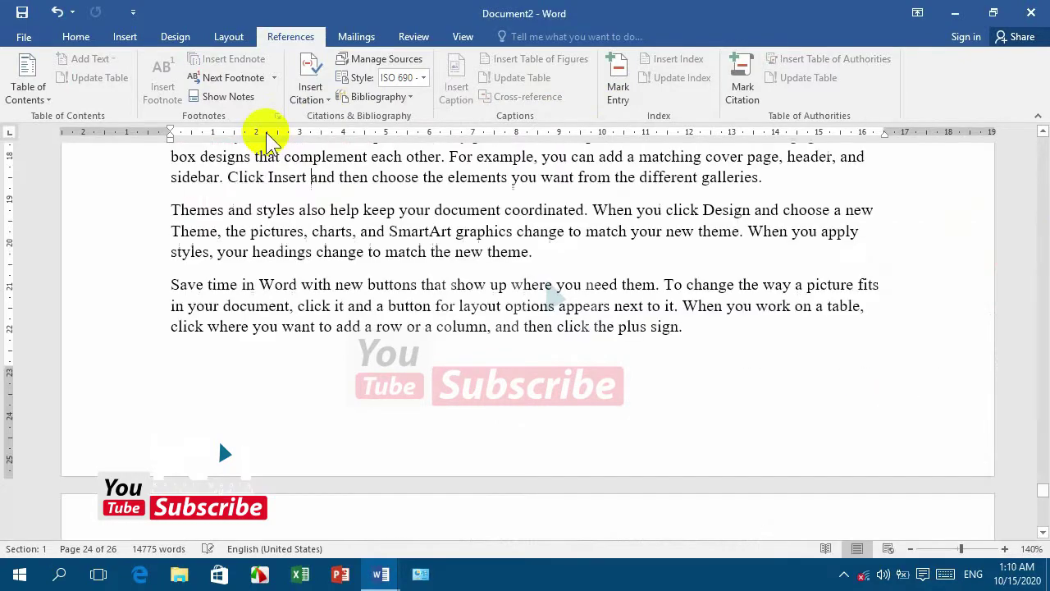
pyautogui.click(229, 97)
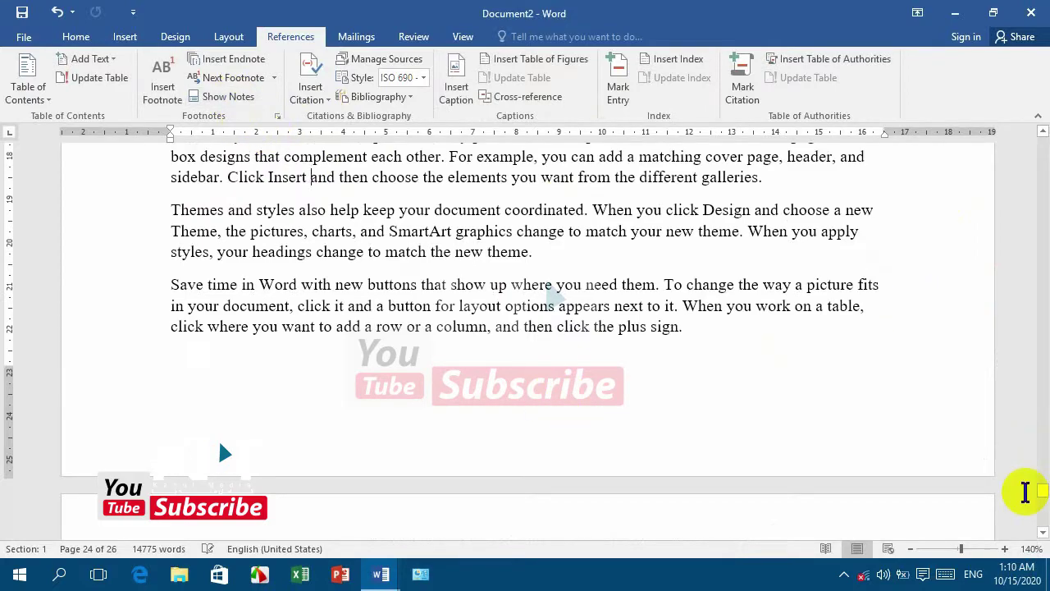
pyautogui.moveTo(1044, 493); pyautogui.dragTo(1040, 146)
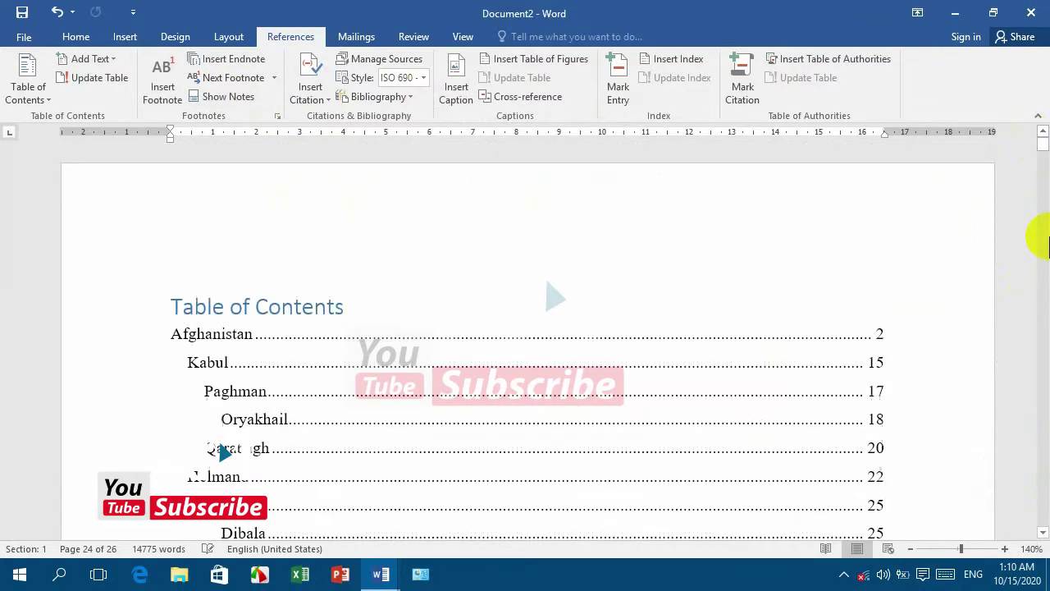
pyautogui.scroll(-5, 1031, 230)
pyautogui.scroll(-3, 644, 275)
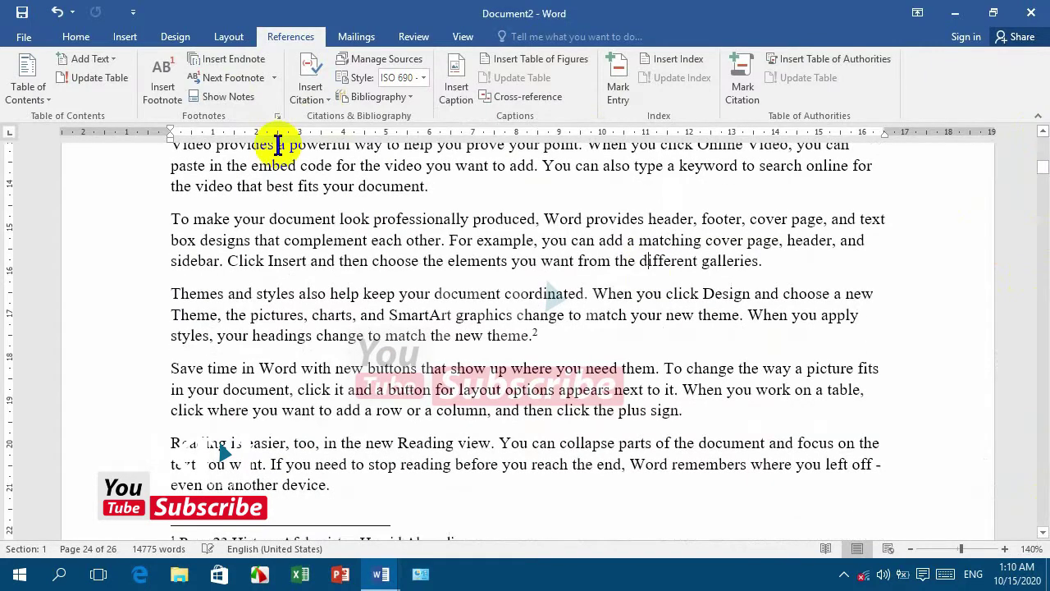
pyautogui.click(277, 116)
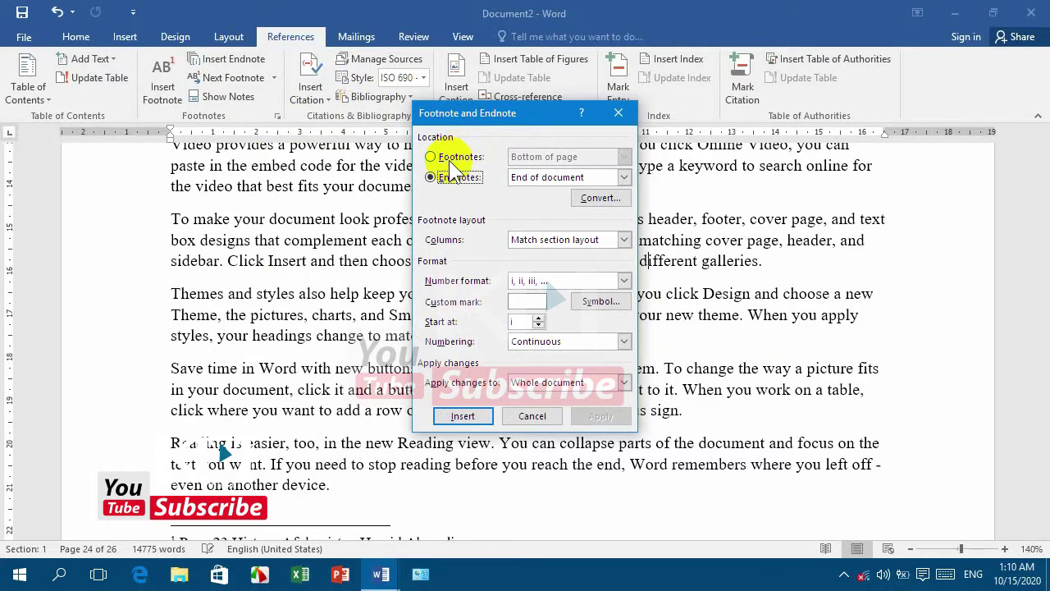
pyautogui.click(451, 158)
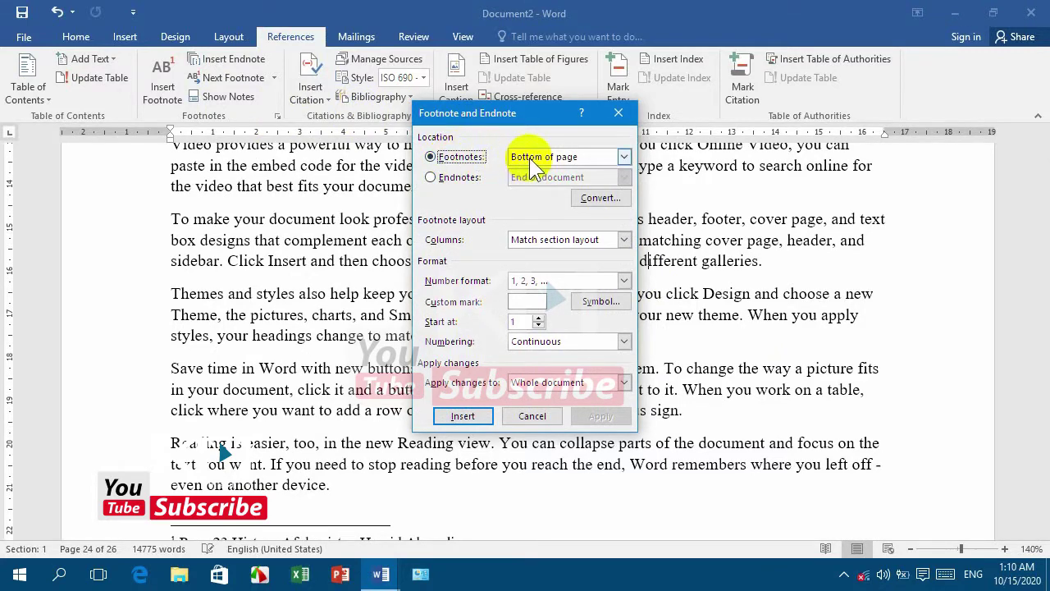
pyautogui.click(530, 157)
pyautogui.click(620, 109)
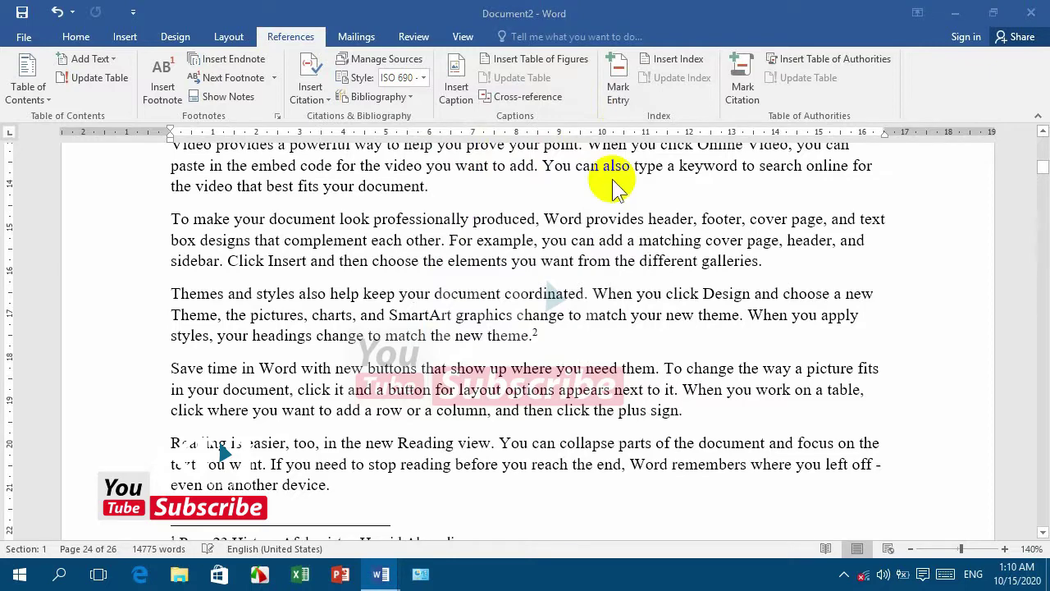
# - Create a new document of =rand sample paragraphs with a first footnote in the second paragraph
pyautogui.hotkey('ctrl', 'n')
pyautogui.write('=rand(')
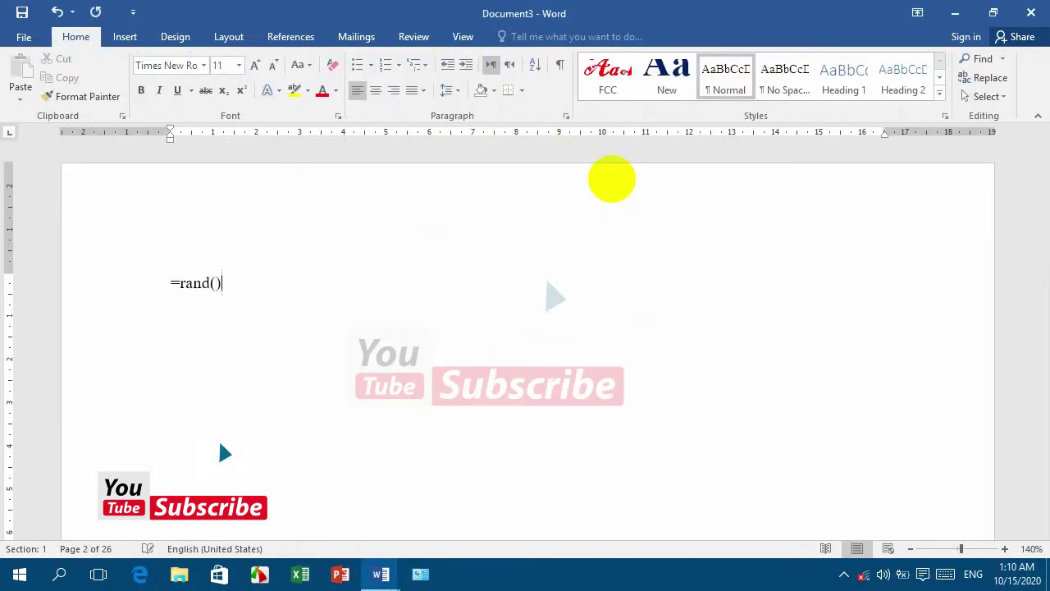
pyautogui.press('Return')
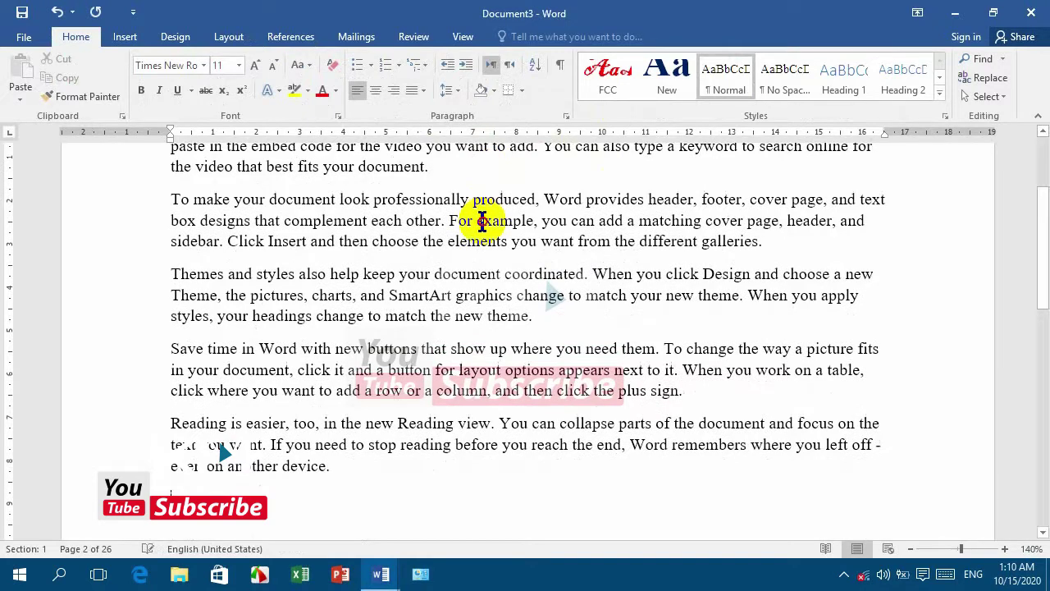
pyautogui.moveTo(480, 220); pyautogui.dragTo(400, 221)
pyautogui.click(398, 221)
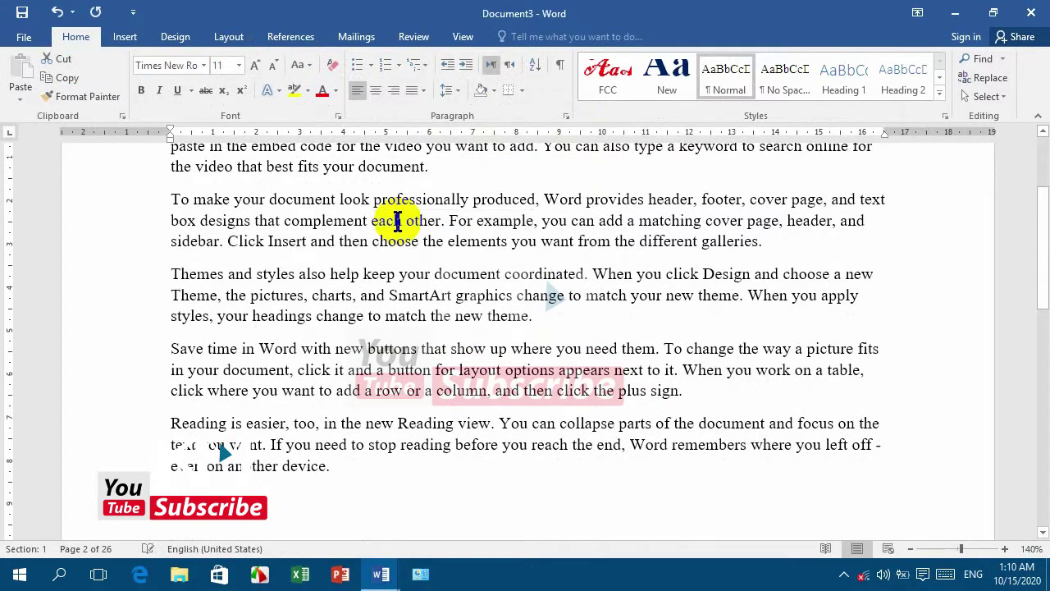
pyautogui.hotkey('ctrl', 'alt', 'f')
pyautogui.write('jflksdjf')
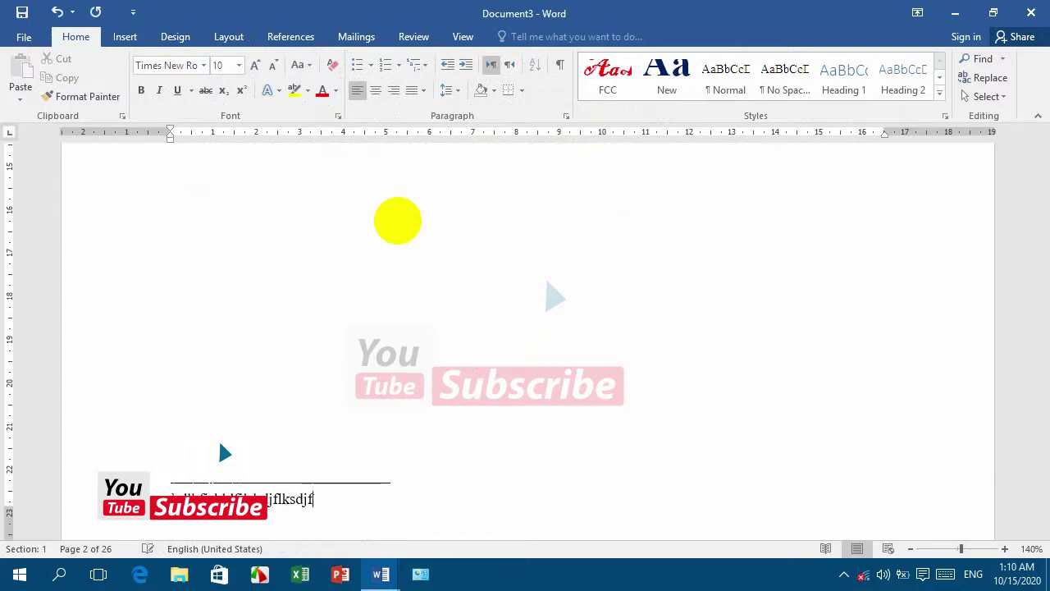
# - Set footnote location to Below text, apply it, and add a second footnote in the Reading paragraph
pyautogui.click(277, 45)
pyautogui.click(277, 115)
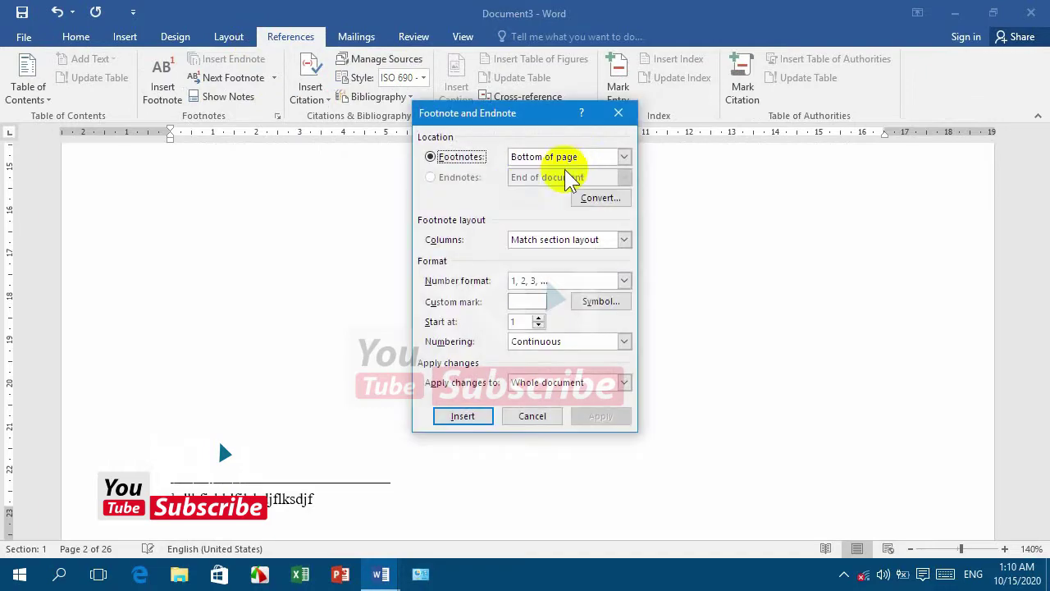
pyautogui.click(568, 157)
pyautogui.click(611, 180)
pyautogui.click(614, 419)
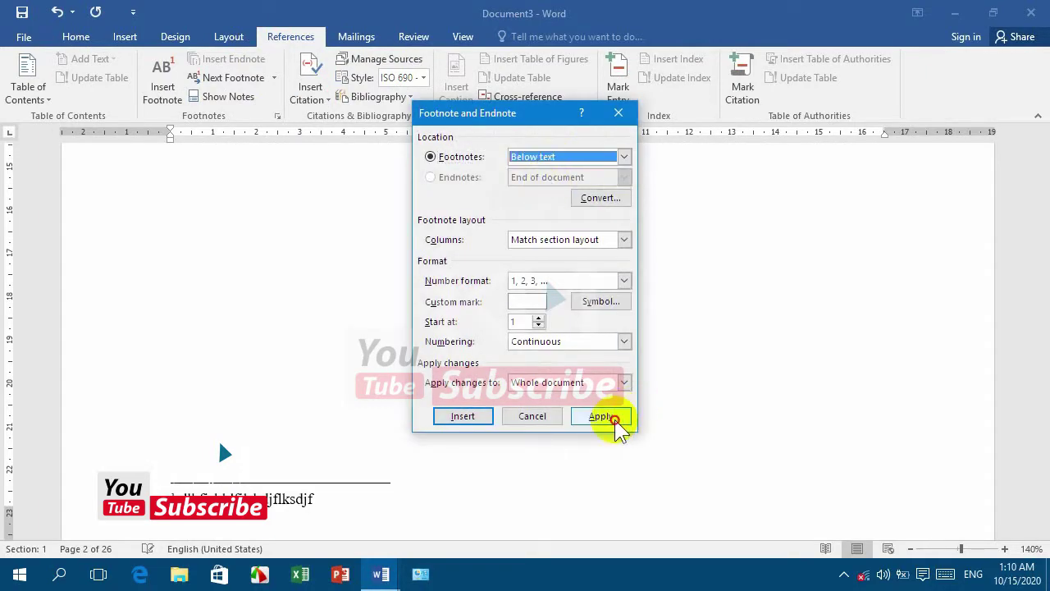
pyautogui.moveTo(1032, 417); pyautogui.dragTo(1044, 335)
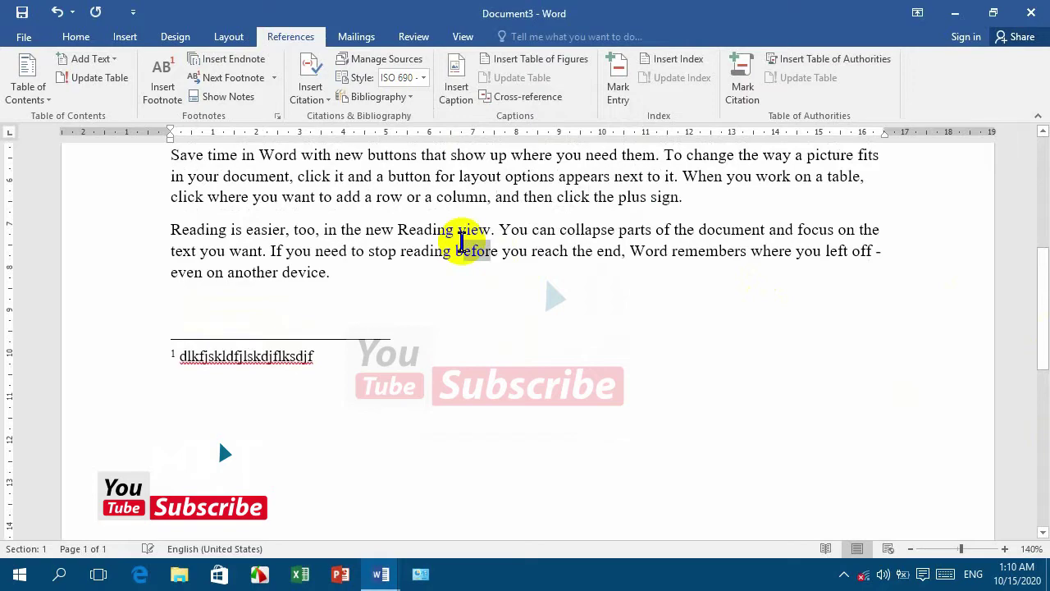
pyautogui.hotkey('ctrl', 'alt', 'f')
# - Fill in footnote 2's text and move footnotes back to Bottom of page
pyautogui.write('sdlkfjlksadjflksdjf')
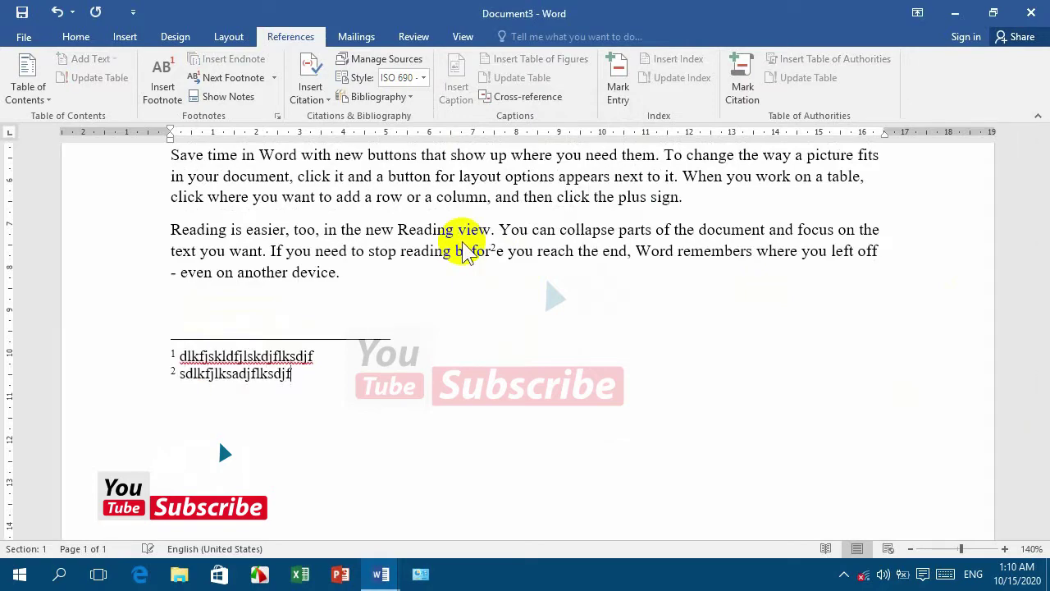
pyautogui.click(276, 122)
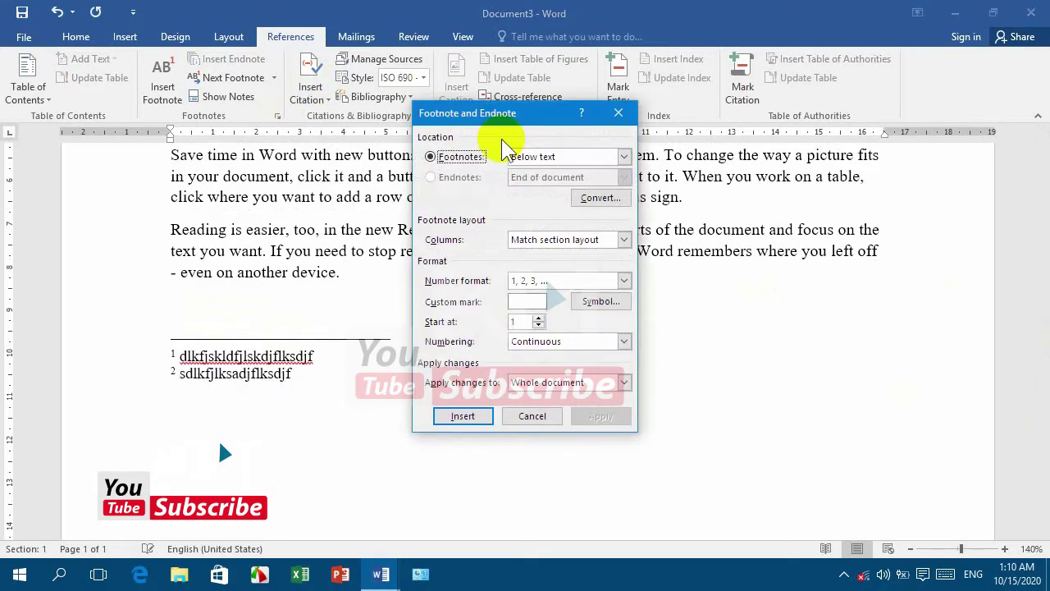
pyautogui.click(566, 156)
pyautogui.click(548, 170)
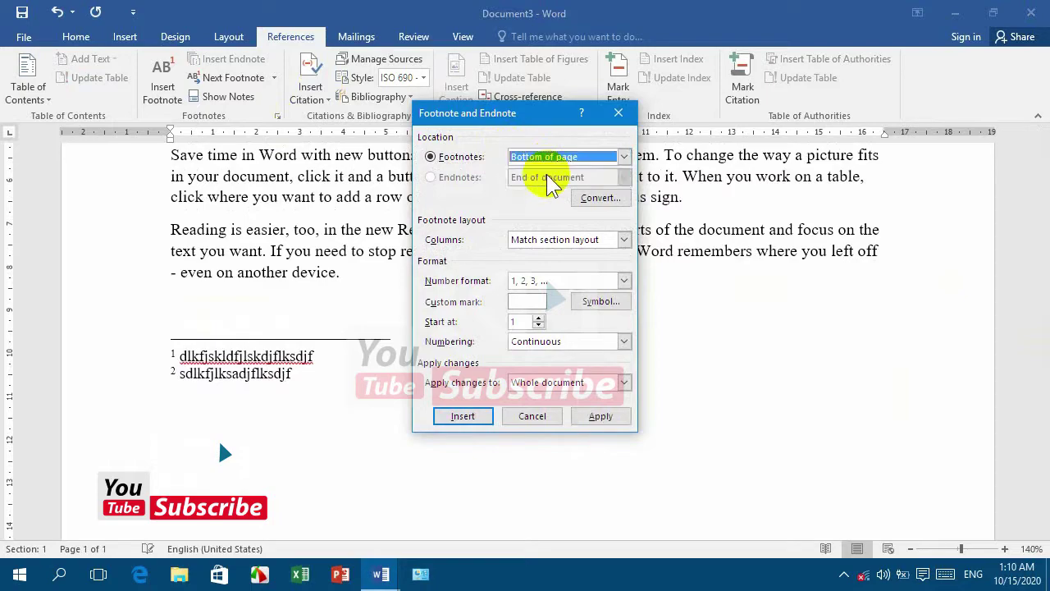
pyautogui.click(601, 416)
# - Switch to Document2 and review its endnote location, End of document, before closing the settings
pyautogui.scroll(-3, 575, 427)
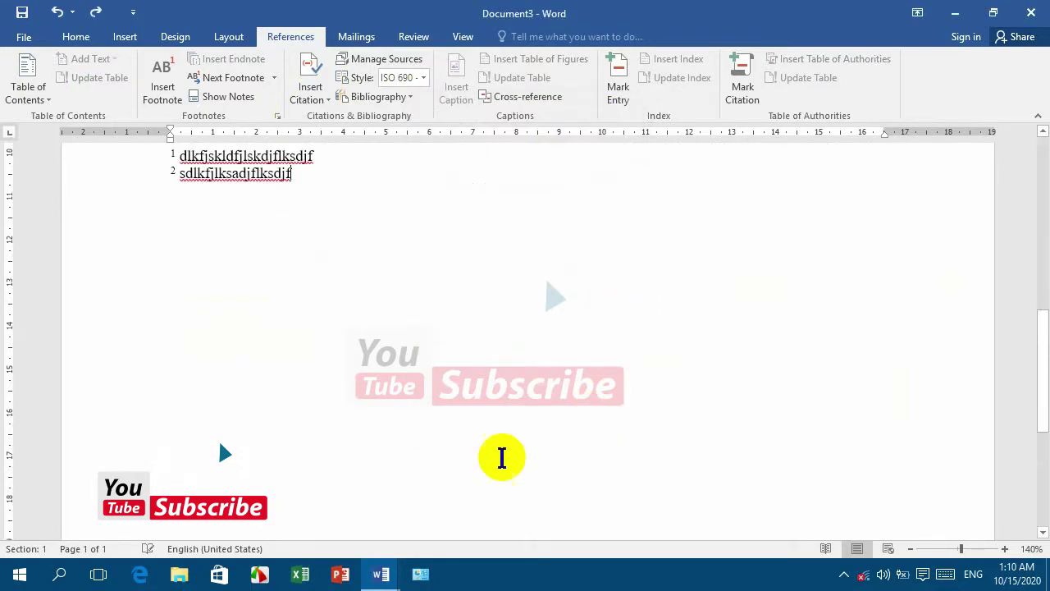
pyautogui.moveTo(386, 585)
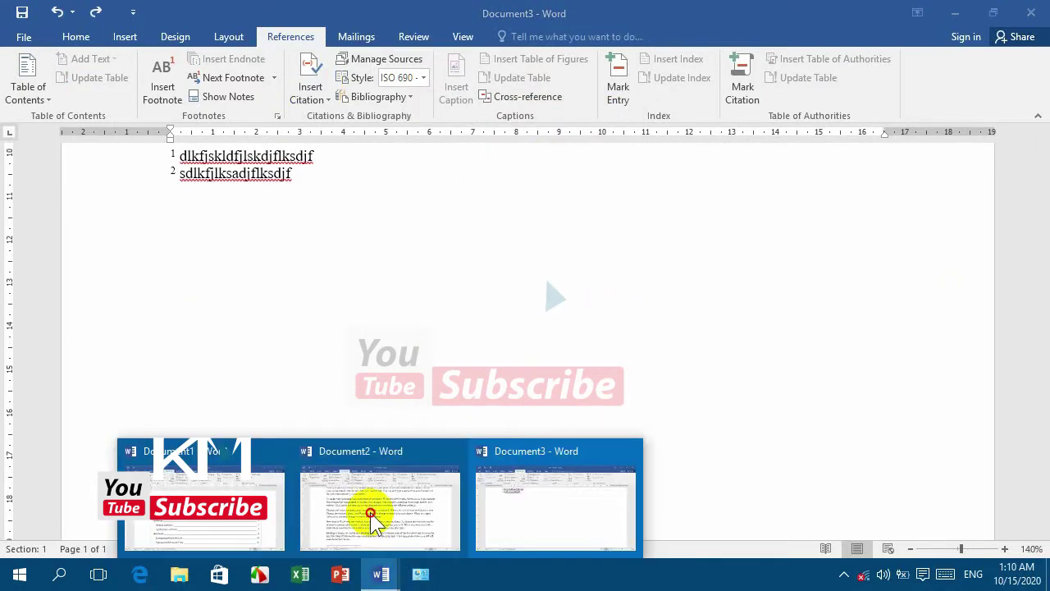
pyautogui.click(368, 513)
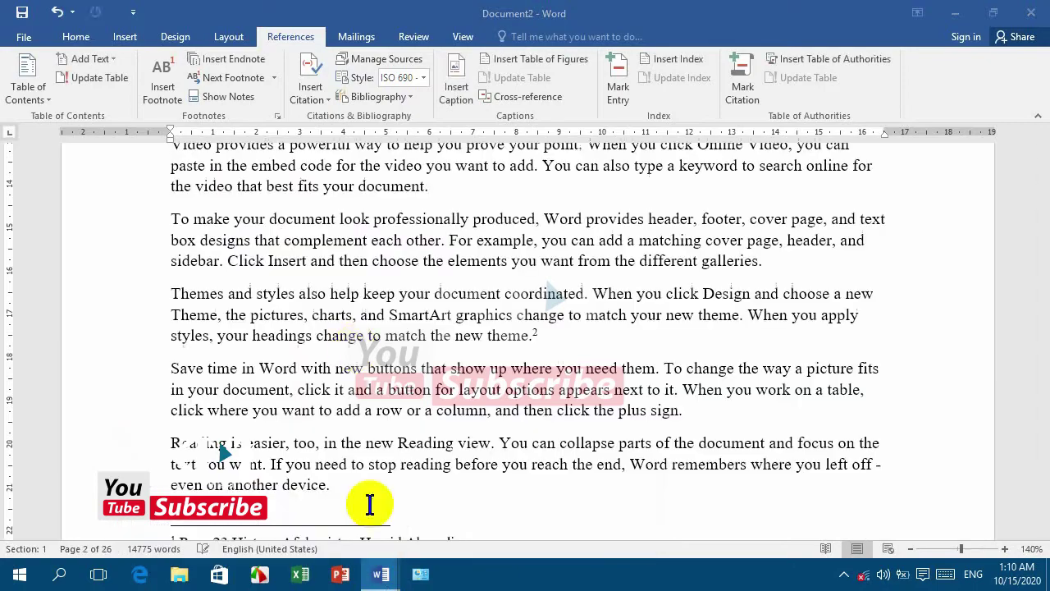
pyautogui.click(277, 116)
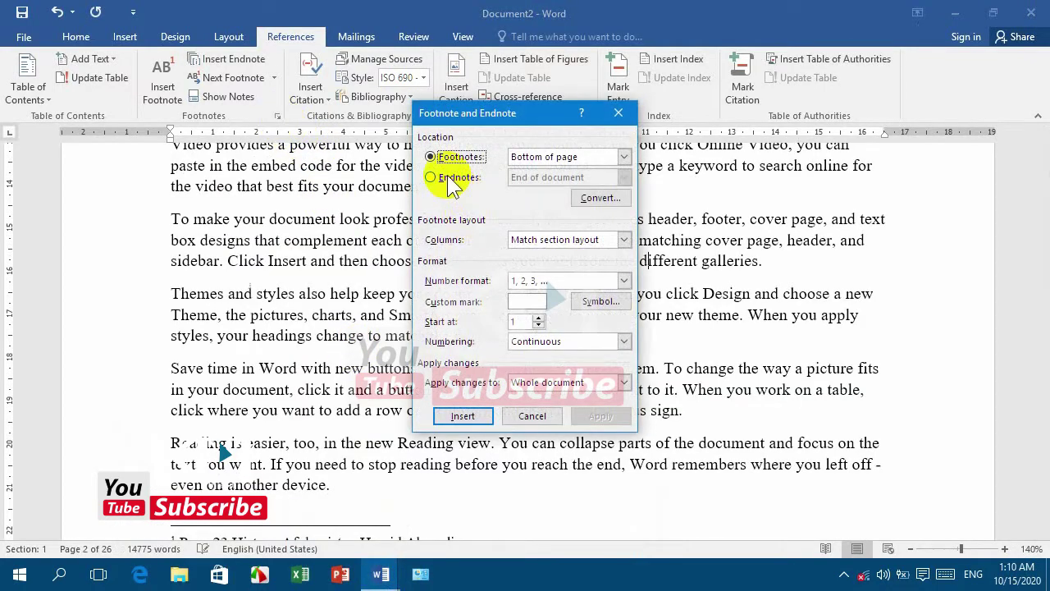
pyautogui.click(454, 178)
pyautogui.click(537, 179)
pyautogui.click(546, 202)
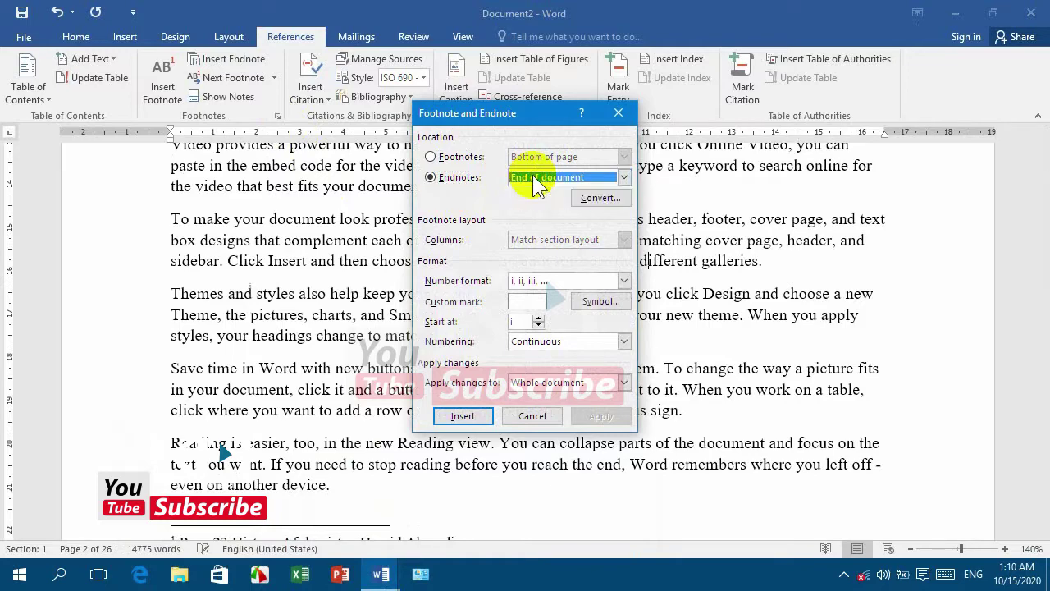
pyautogui.click(618, 112)
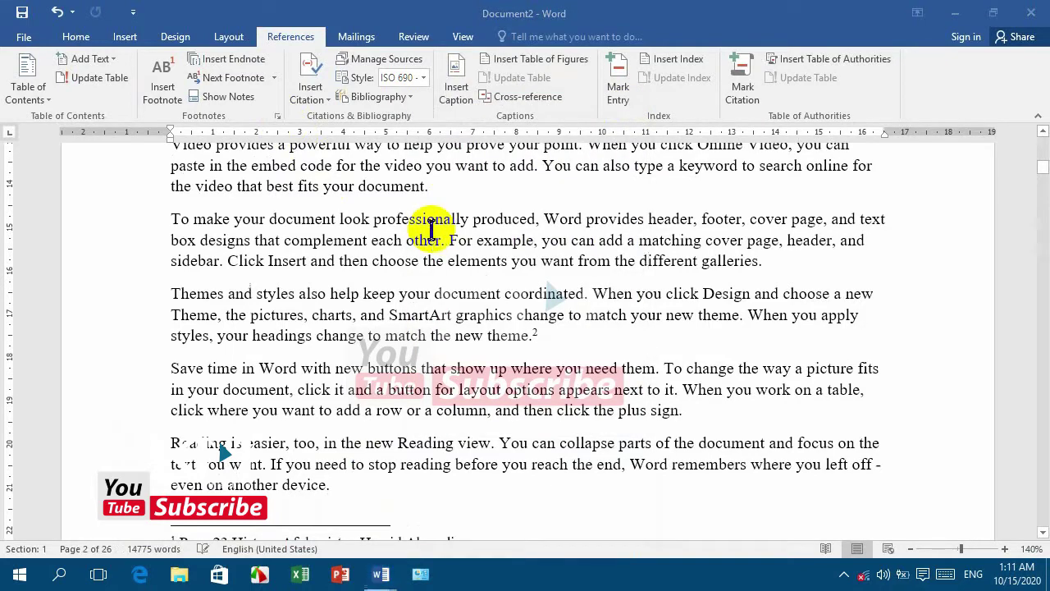
# - Start a new document with the heading Afghanistan and =rand(9) sample paragraphs
pyautogui.hotkey('ctrl', 'n')
pyautogui.write('A')
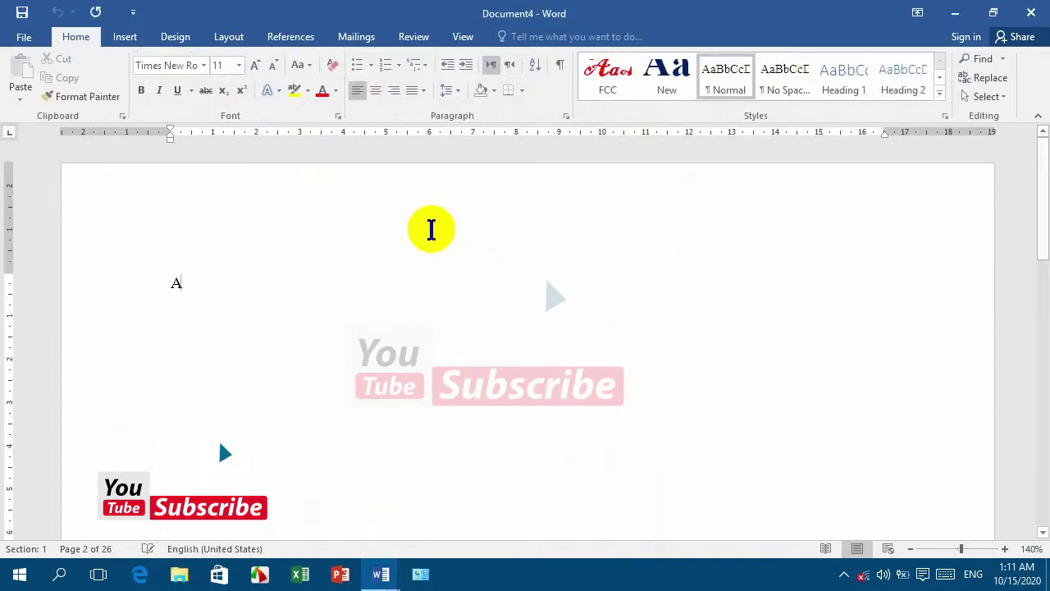
pyautogui.write('fghanistan =ran')
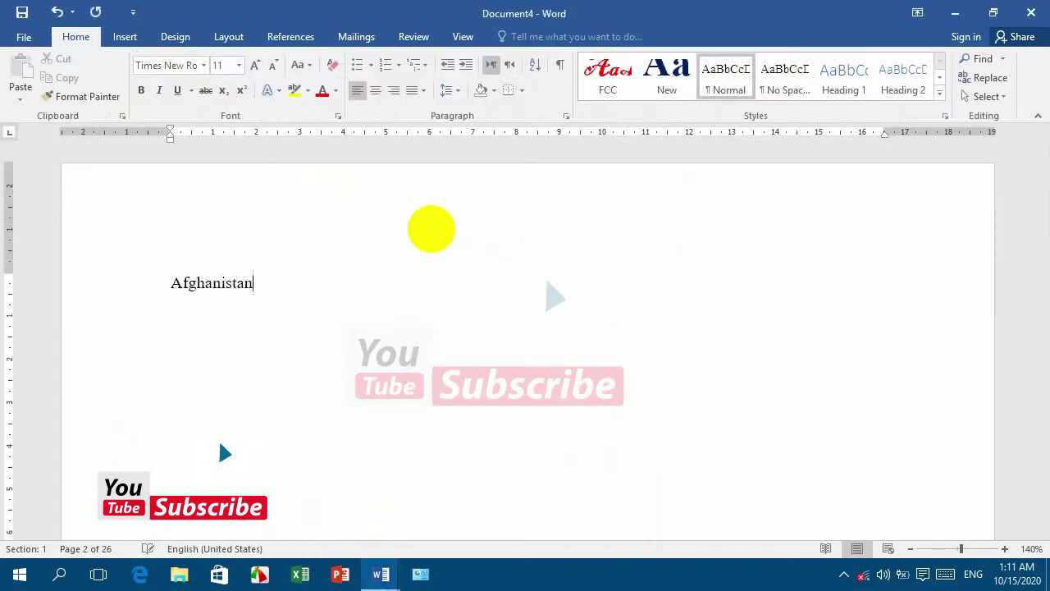
pyautogui.write('d(90')
pyautogui.press('Return')
pyautogui.scroll(-5, 386, 234)
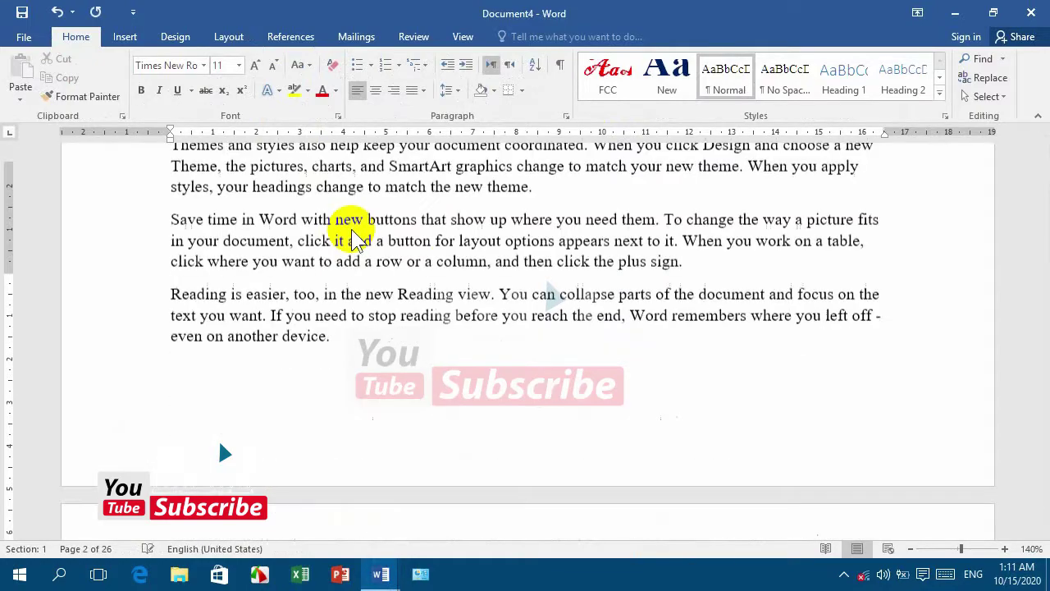
pyautogui.scroll(-2, 351, 238)
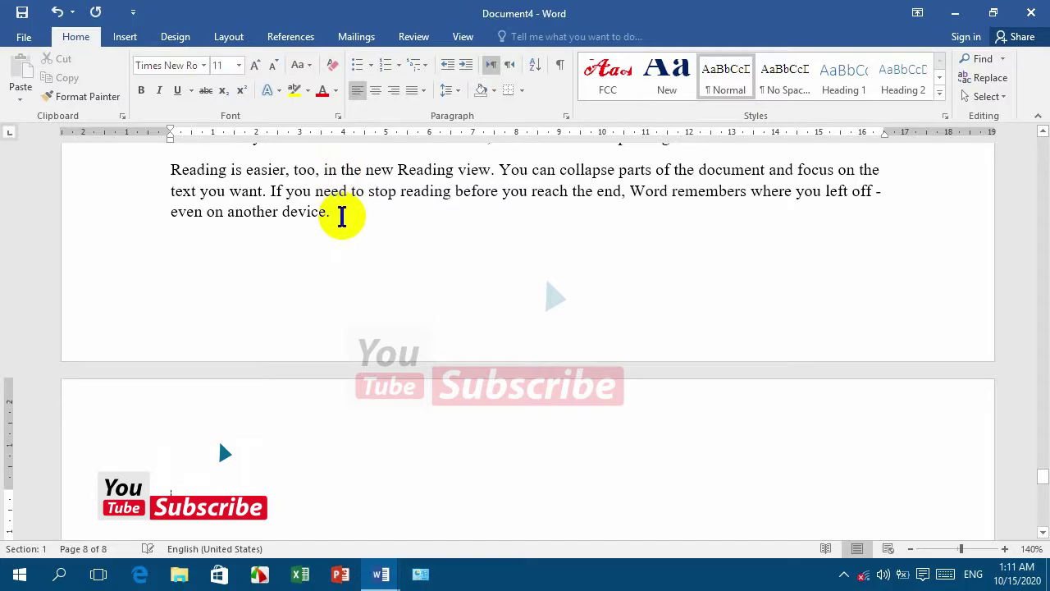
pyautogui.scroll(3, 341, 216)
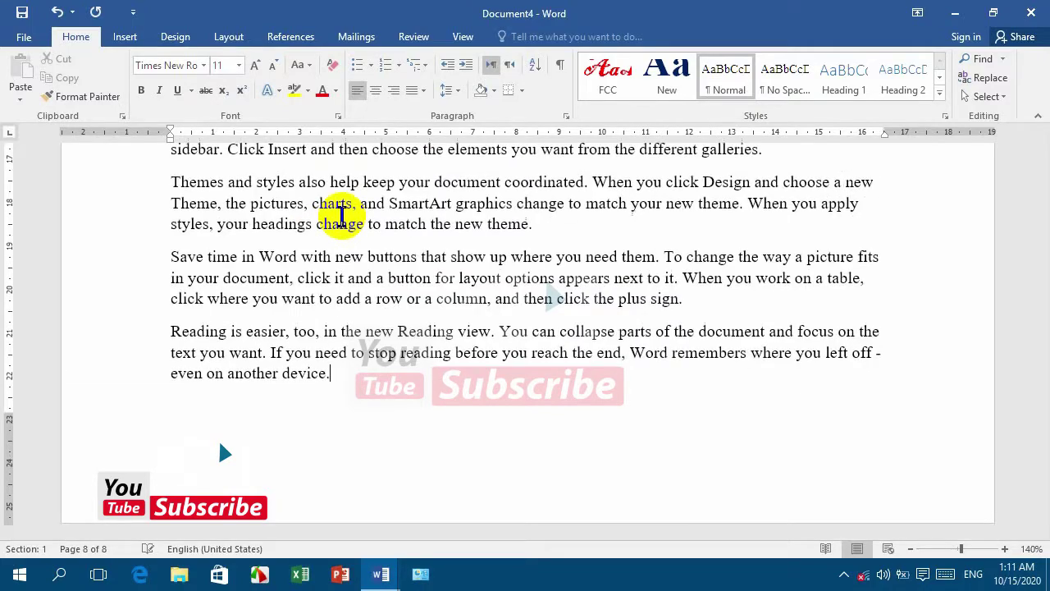
# - Add a Next Page section break, generate =rand(66) paragraphs, and select the passage ending in document
pyautogui.click(230, 38)
pyautogui.click(222, 60)
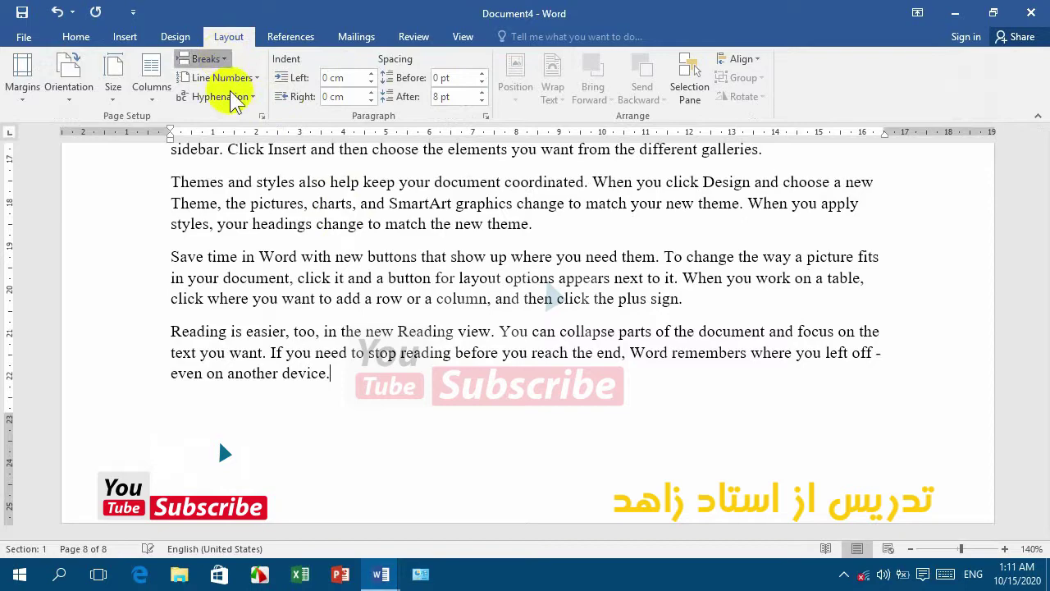
pyautogui.click(227, 283)
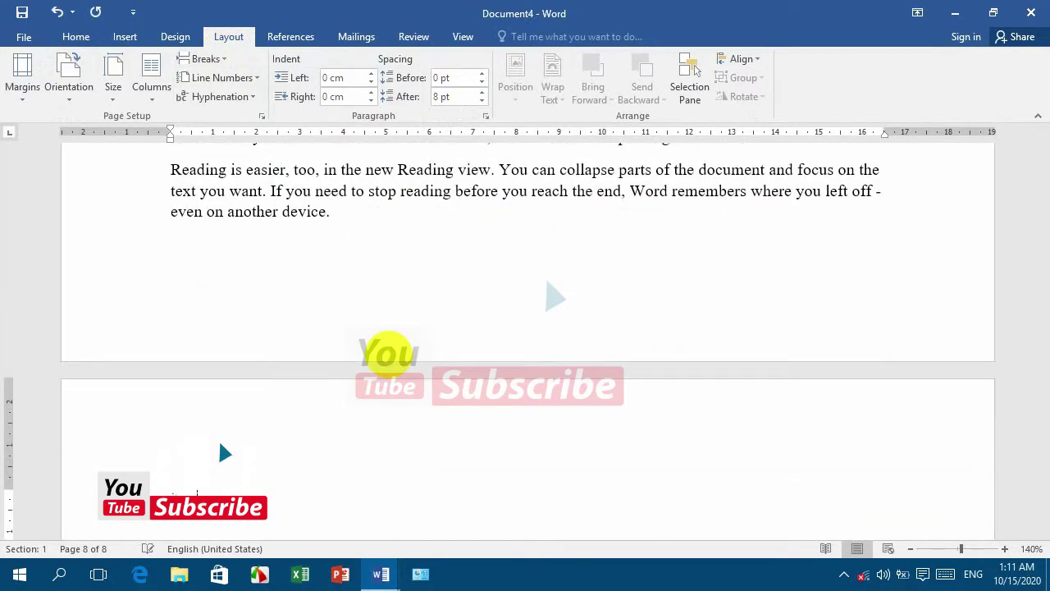
pyautogui.write('=rand')
pyautogui.write('(66')
pyautogui.press('Return')
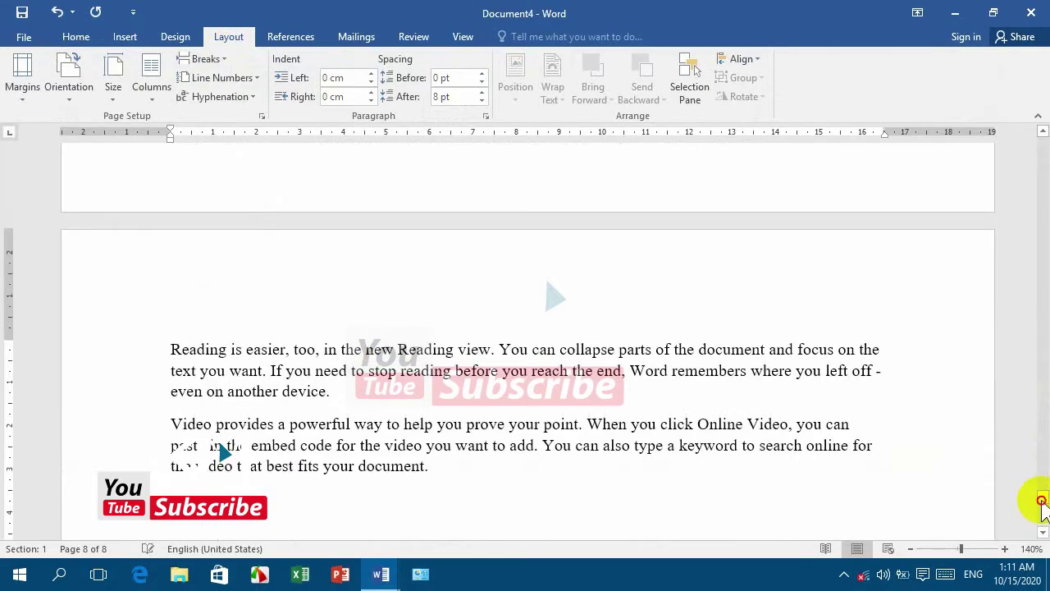
pyautogui.moveTo(1042, 505); pyautogui.dragTo(1027, 140)
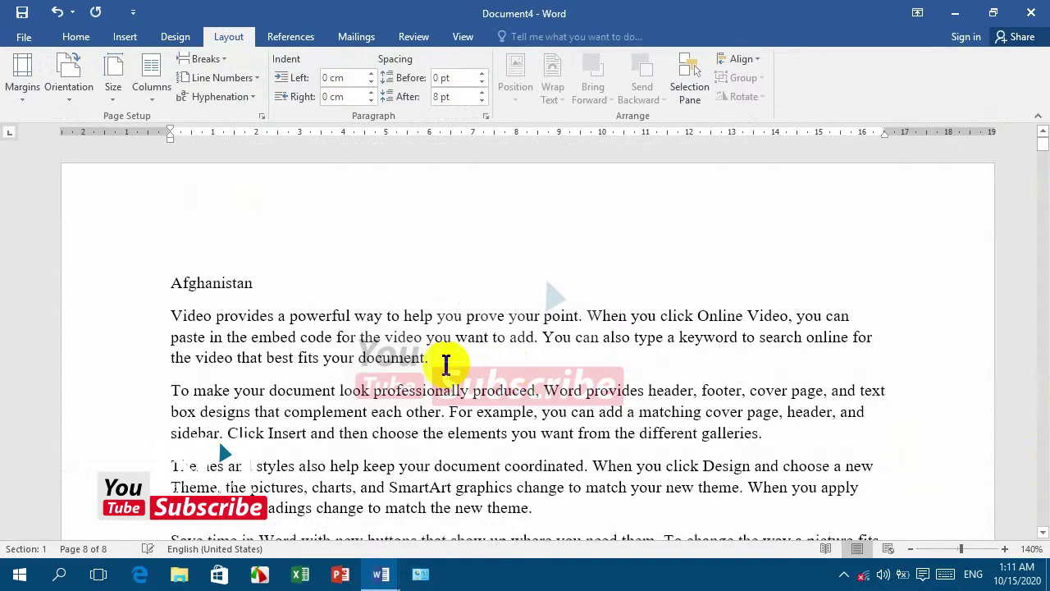
pyautogui.moveTo(446, 363); pyautogui.dragTo(302, 336)
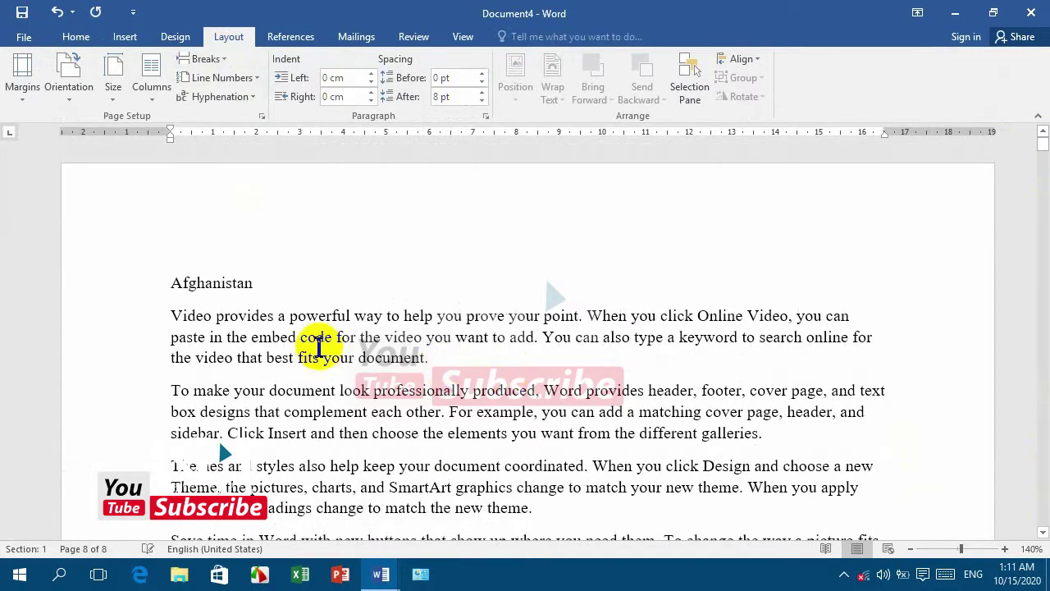
# - Insert endnotes i and ii after selected passages, each with placeholder text
pyautogui.click(276, 43)
pyautogui.click(235, 59)
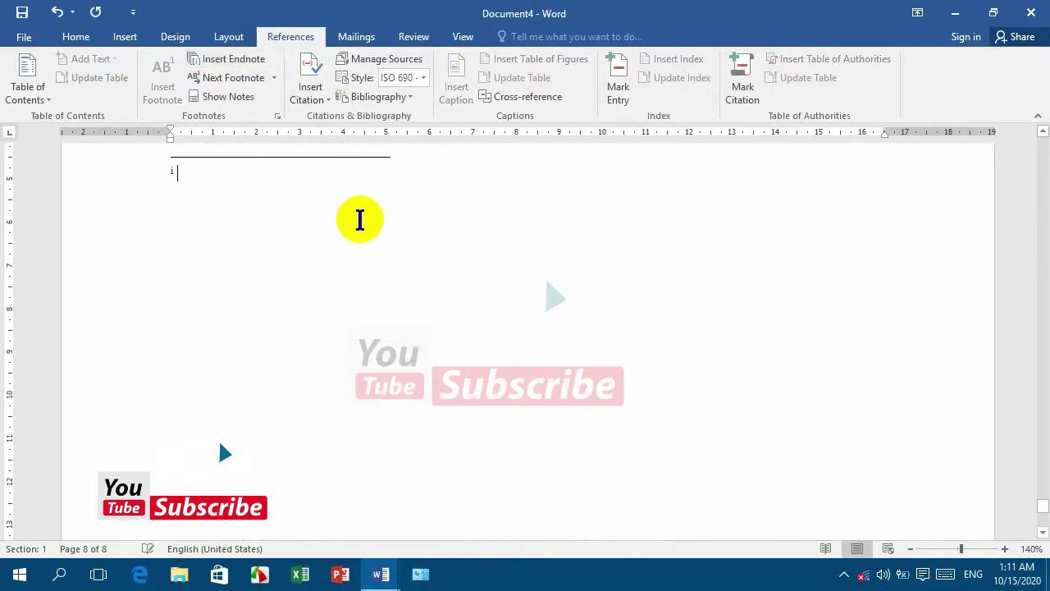
pyautogui.write('ndfmfndkfkdfjkd')
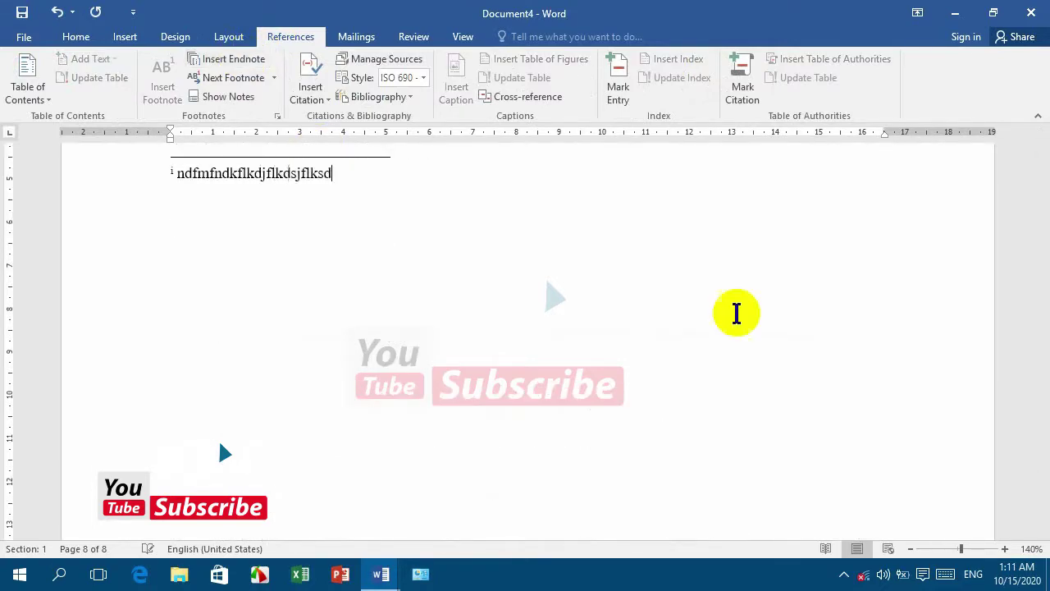
pyautogui.scroll(5, 670, 323)
pyautogui.scroll(3, 612, 325)
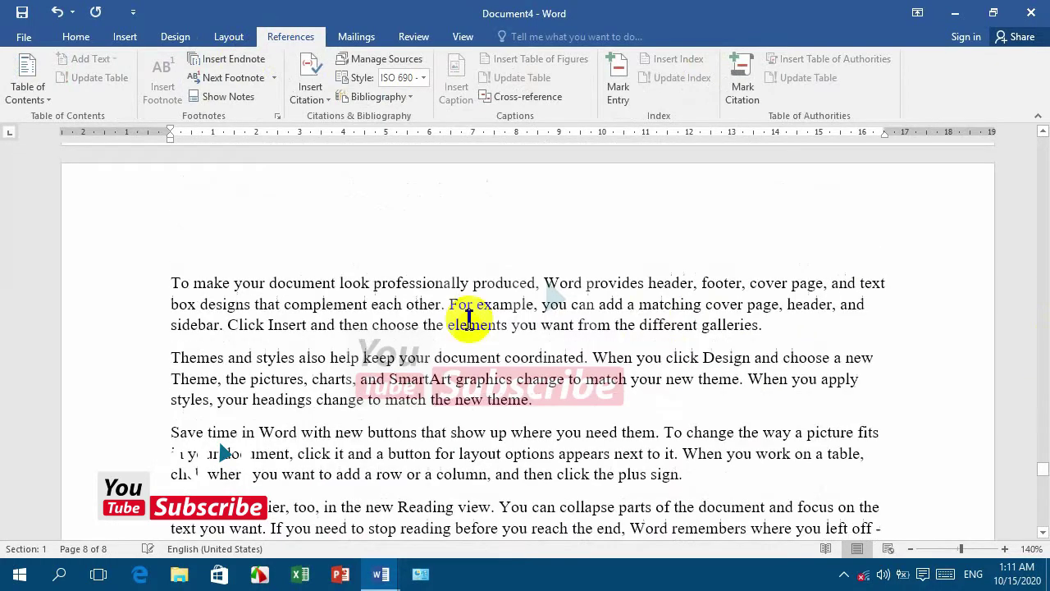
pyautogui.moveTo(513, 324); pyautogui.dragTo(393, 304)
pyautogui.click(250, 66)
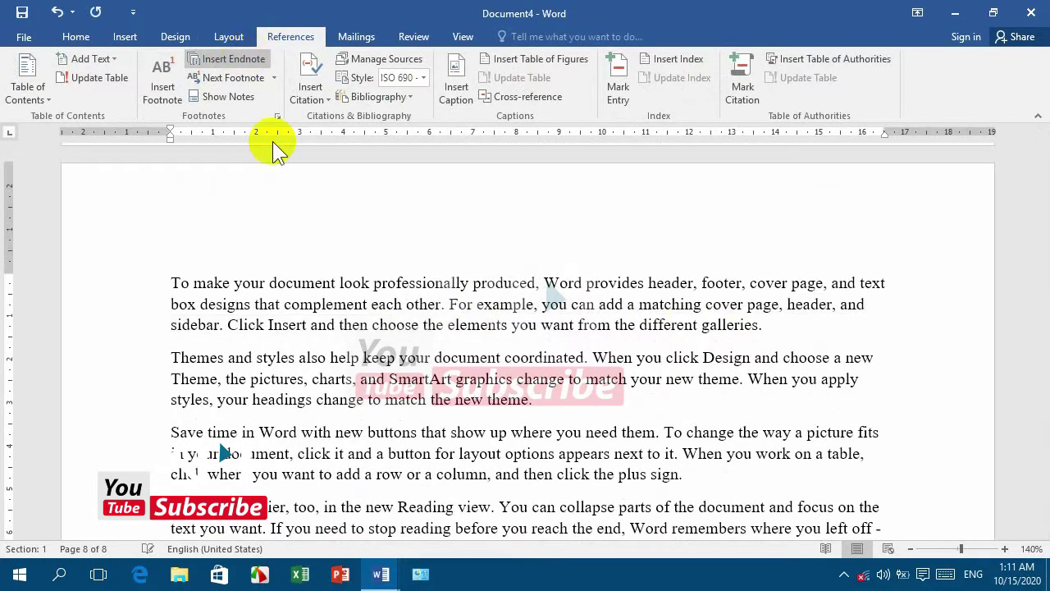
pyautogui.write('dfkljsldkfjklsdjflkdsj')
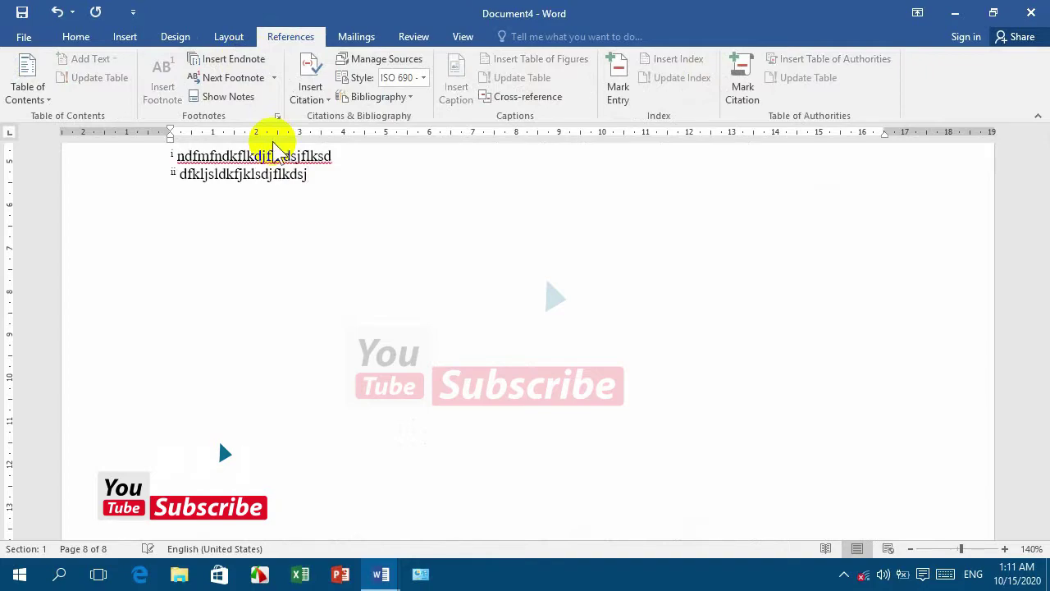
pyautogui.moveTo(1039, 500); pyautogui.dragTo(1040, 192)
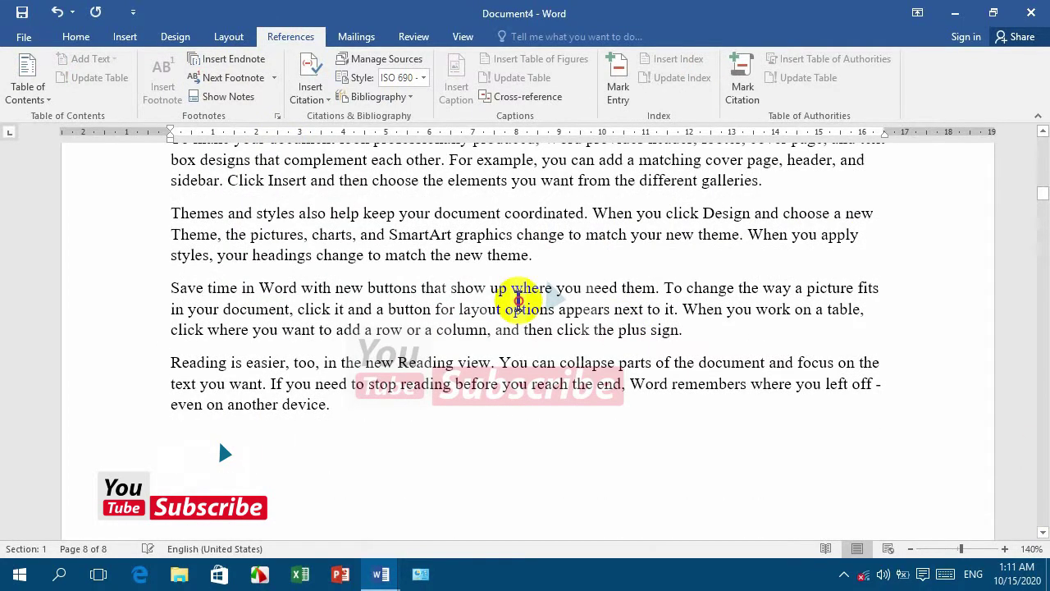
# - Add endnotes iii and iv to the Save time and third paragraphs, with placeholder text
pyautogui.moveTo(517, 299); pyautogui.dragTo(450, 287)
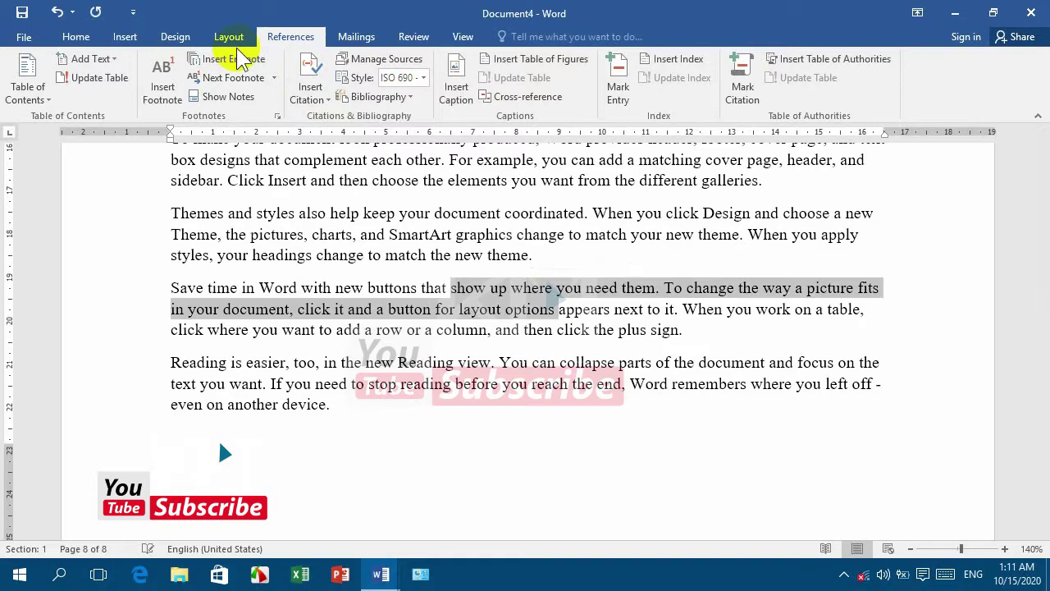
pyautogui.click(238, 59)
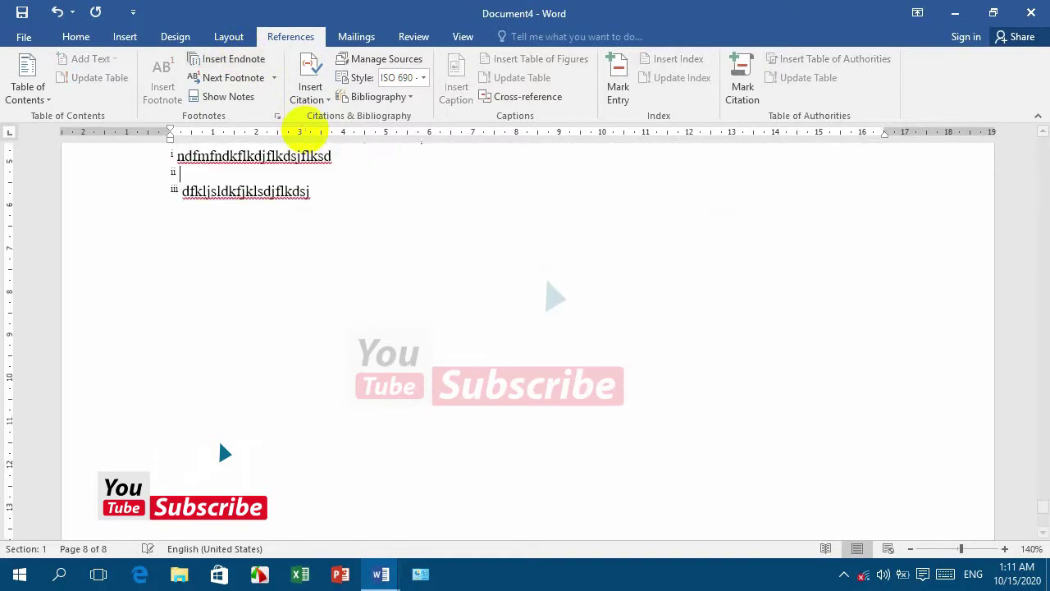
pyautogui.write('dlkfjdslkfjflkfsdjflksd')
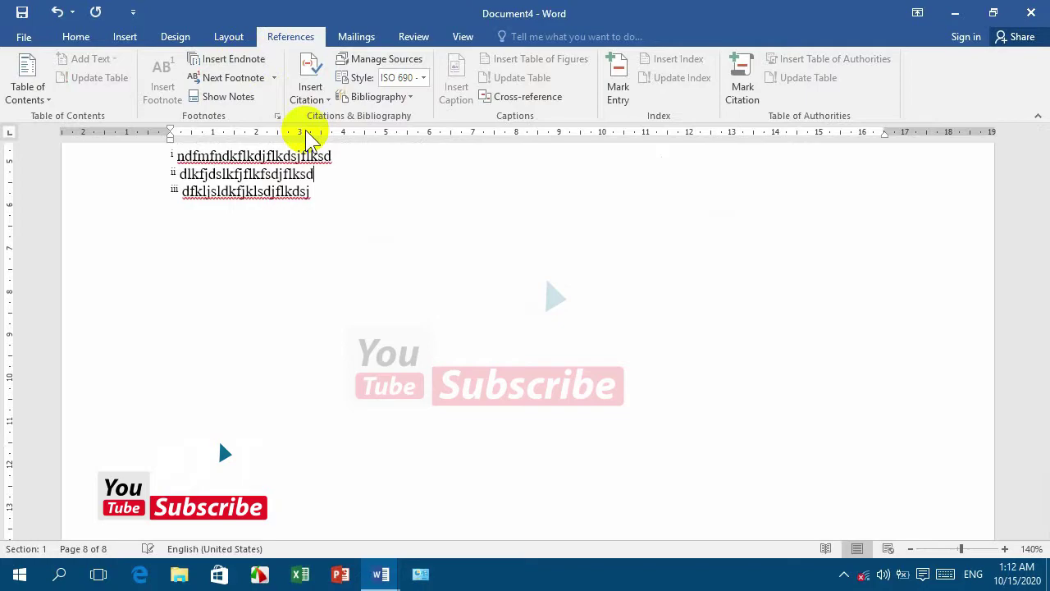
pyautogui.scroll(5, 464, 311)
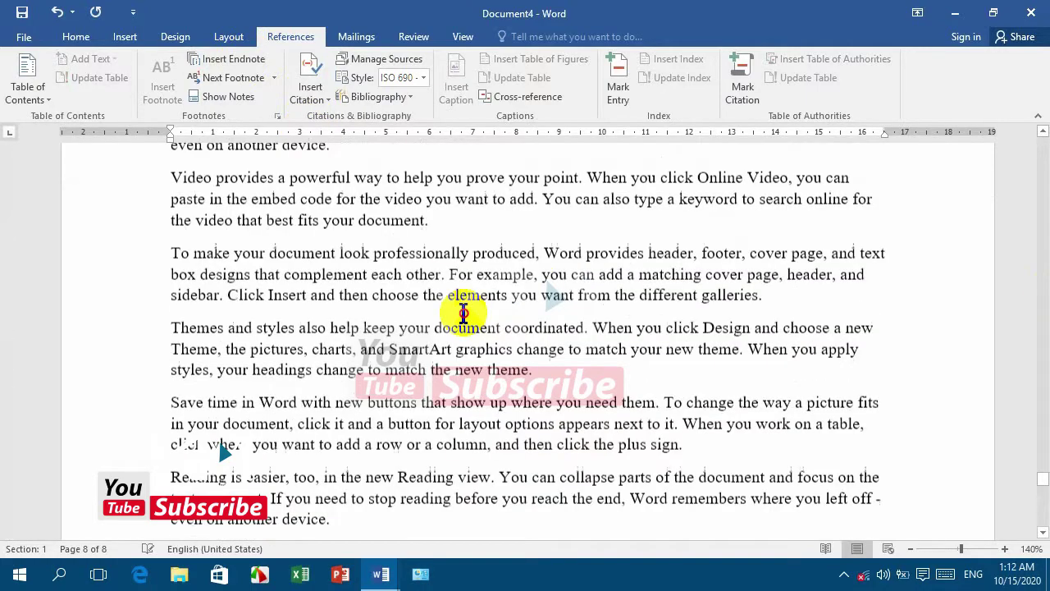
pyautogui.moveTo(463, 308); pyautogui.dragTo(450, 274)
pyautogui.click(236, 60)
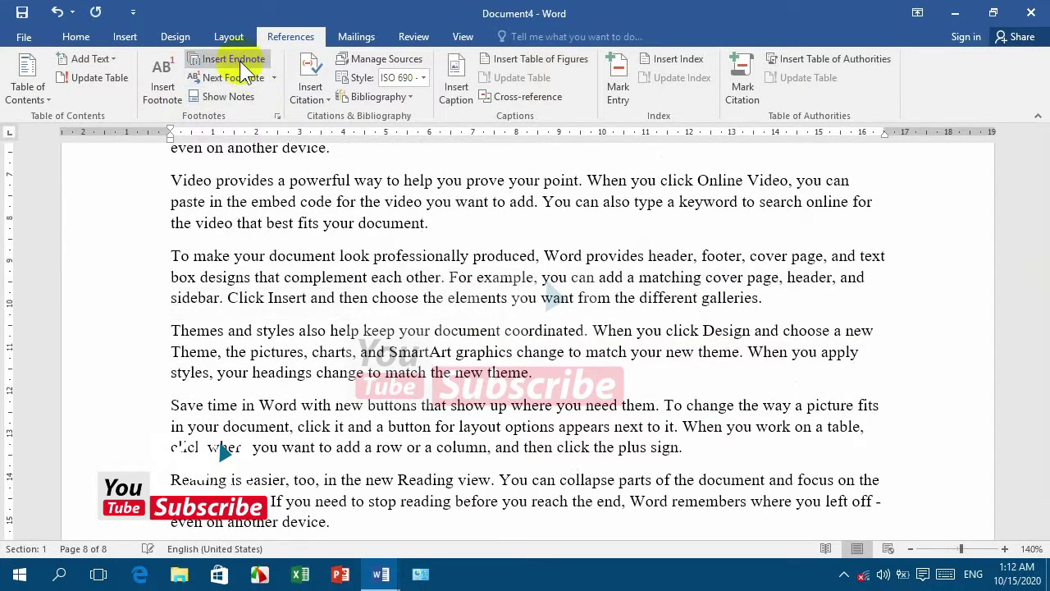
pyautogui.write('sdlkfjklsdjflksad')
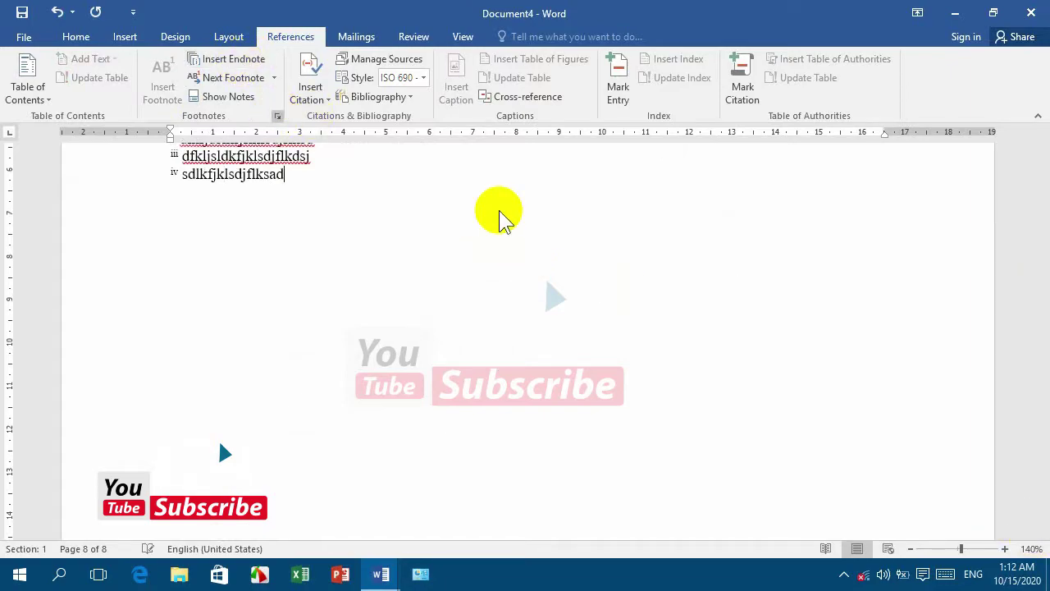
pyautogui.hotkey('alt', 's')
pyautogui.press('q')
pyautogui.click(622, 110)
pyautogui.hotkey('ctrl', 'a')
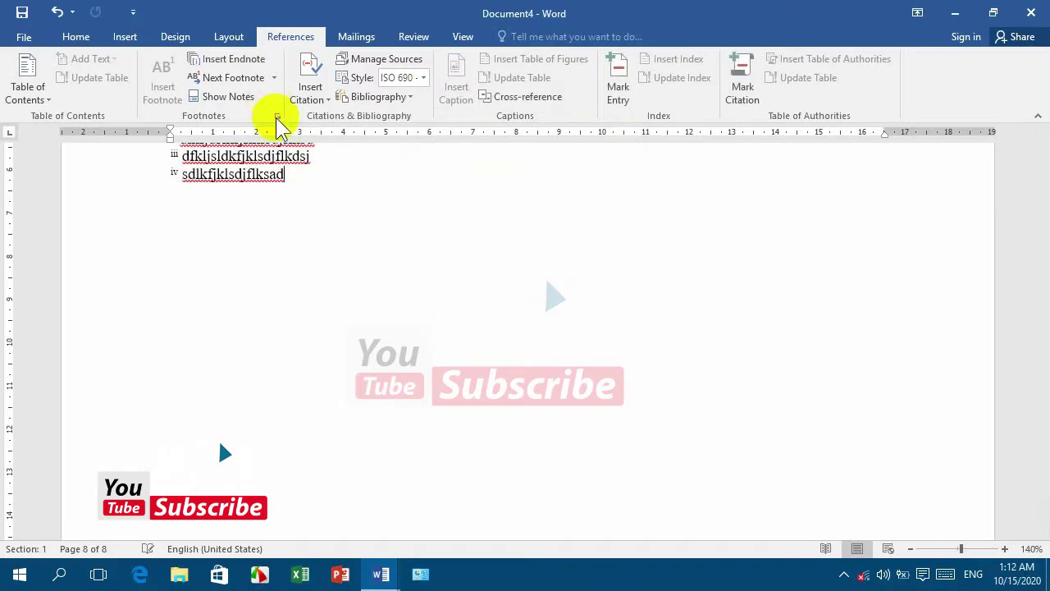
# - Set endnote location to End of section for the Whole document and apply
pyautogui.click(277, 115)
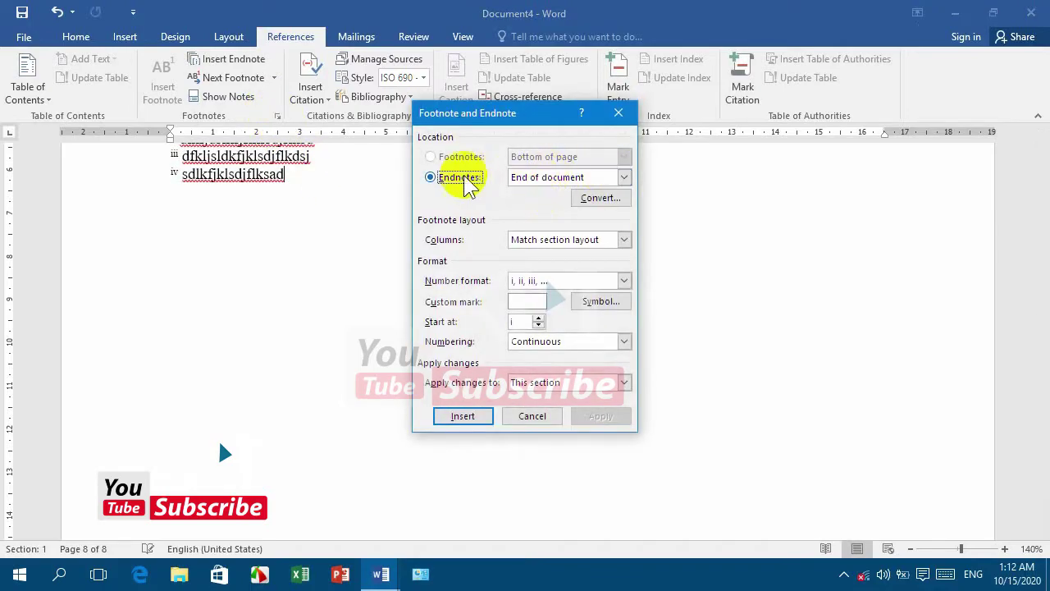
pyautogui.click(534, 179)
pyautogui.click(546, 193)
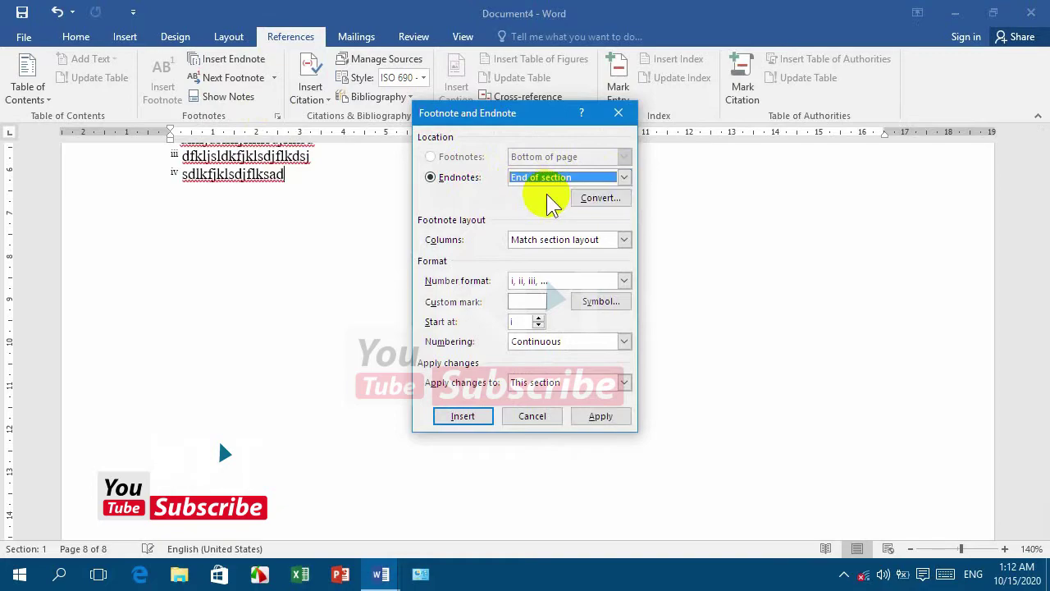
pyautogui.click(548, 386)
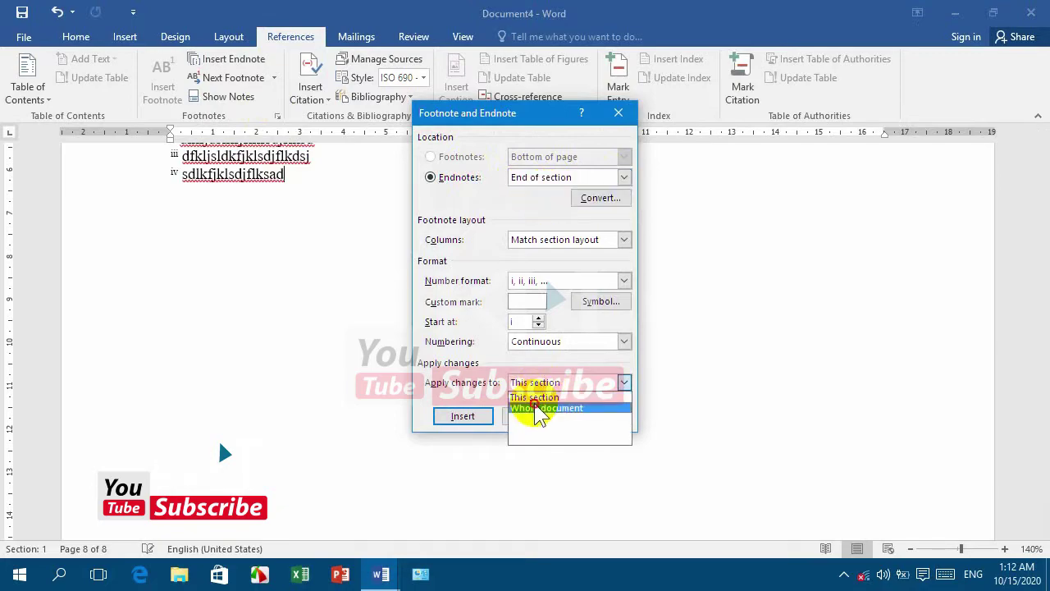
pyautogui.click(542, 406)
pyautogui.click(601, 416)
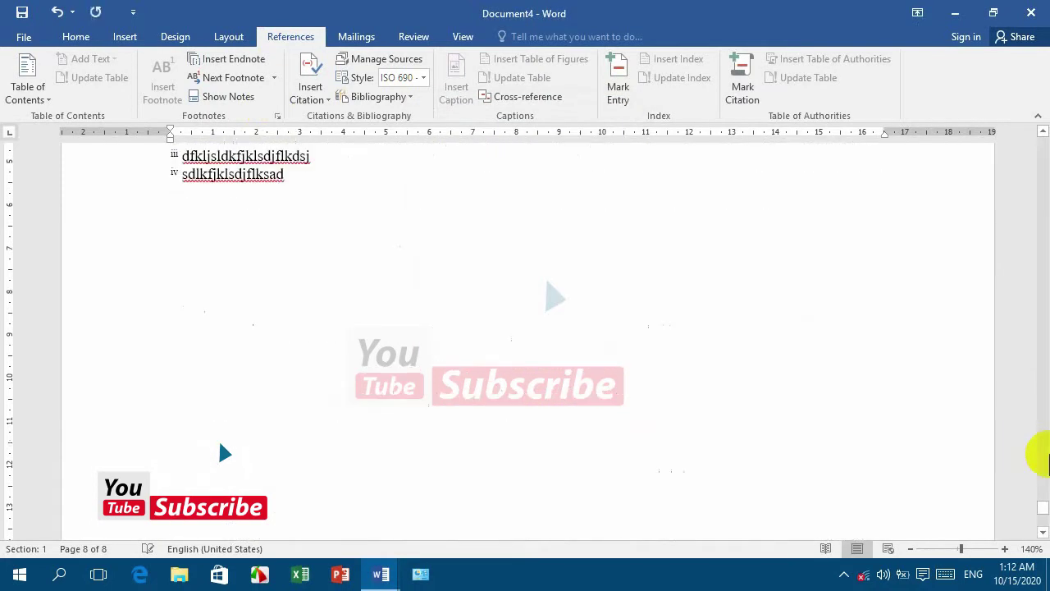
pyautogui.moveTo(1044, 500); pyautogui.dragTo(1026, 327)
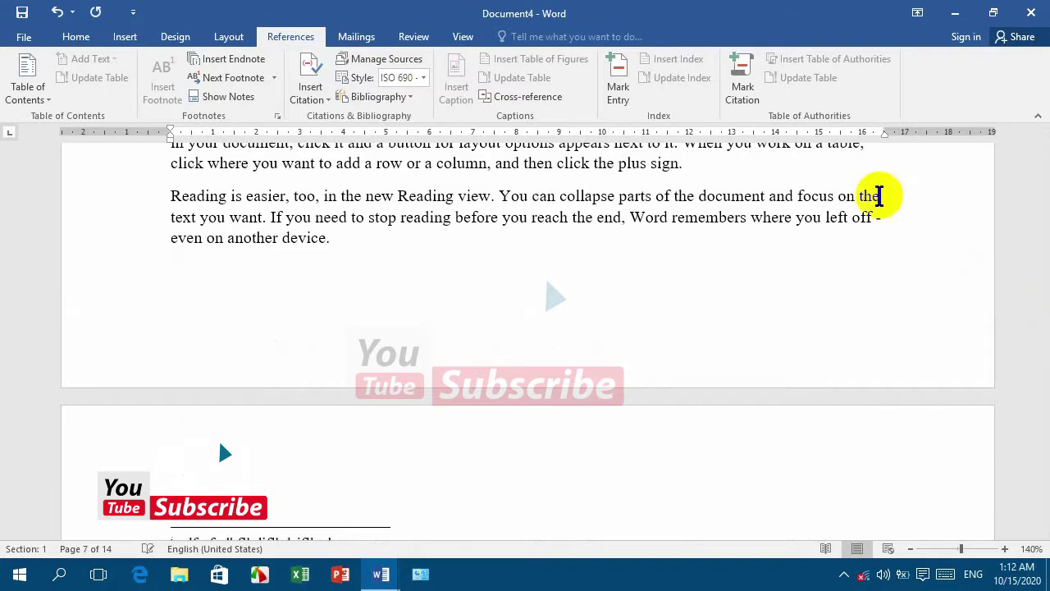
# - In Document2, check Convert without converting, then set the footnote layout to 2 columns
pyautogui.moveTo(380, 574)
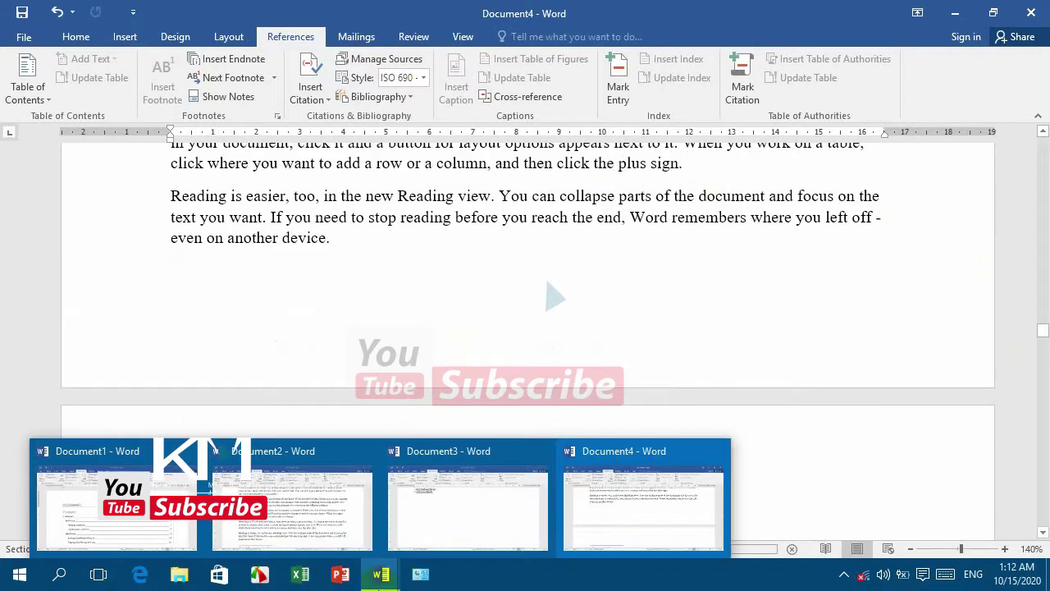
pyautogui.click(314, 517)
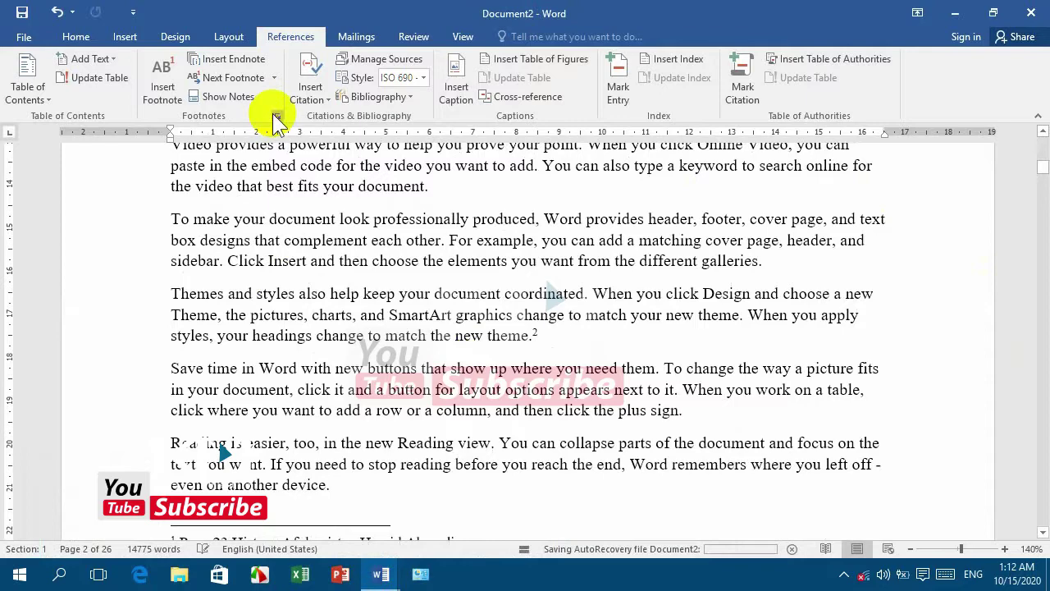
pyautogui.click(276, 120)
pyautogui.click(596, 198)
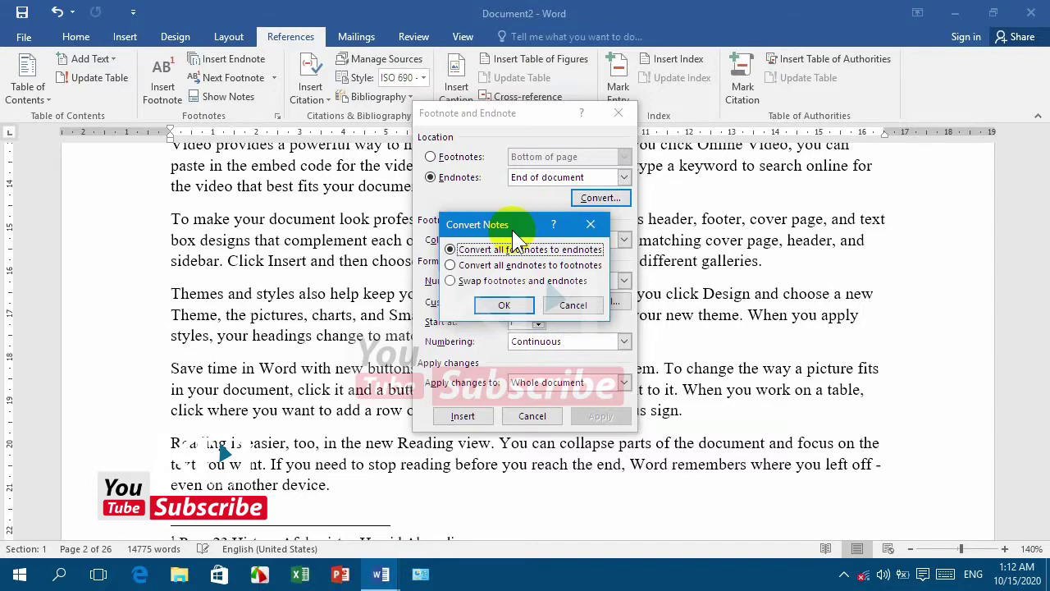
pyautogui.click(591, 225)
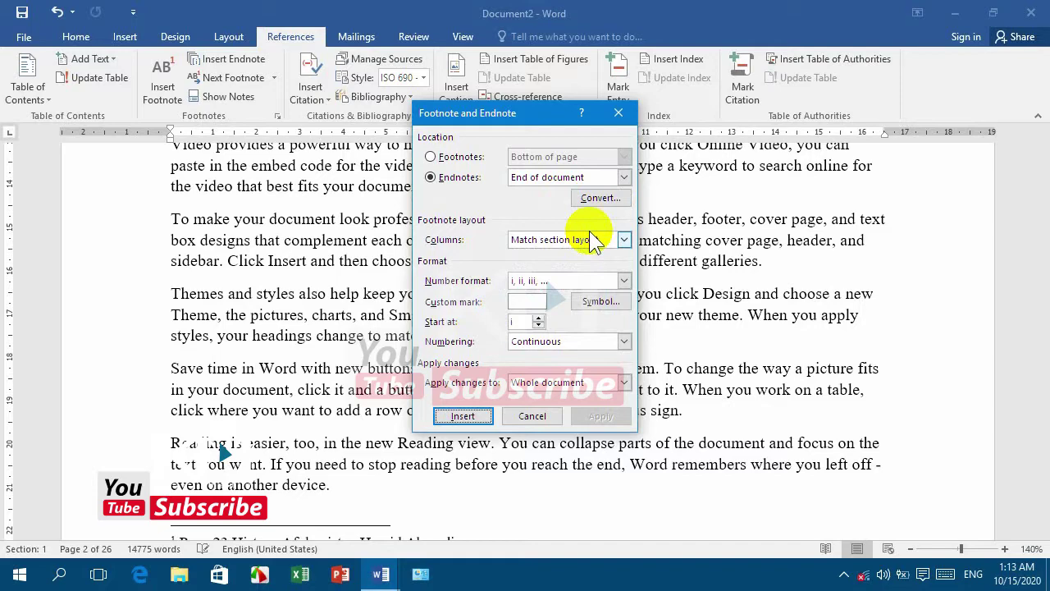
pyautogui.click(517, 239)
pyautogui.click(538, 271)
# - Close the note settings, scroll to the footnotes, then reopen them and set Columns to Match section layout
pyautogui.click(532, 416)
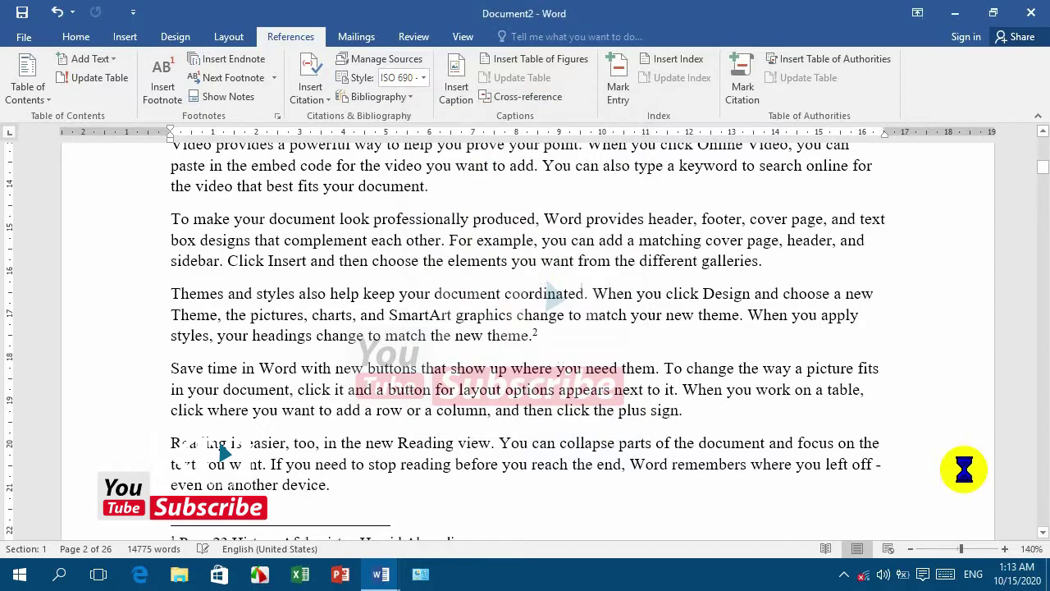
pyautogui.click(1042, 533)
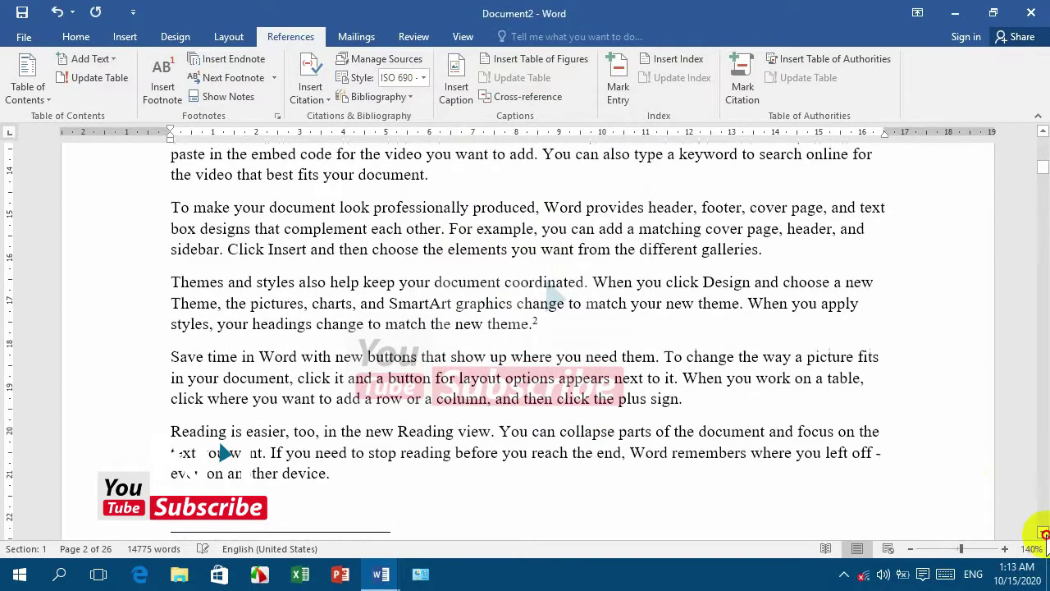
pyautogui.click(1042, 533)
pyautogui.scroll(-2, 1039, 459)
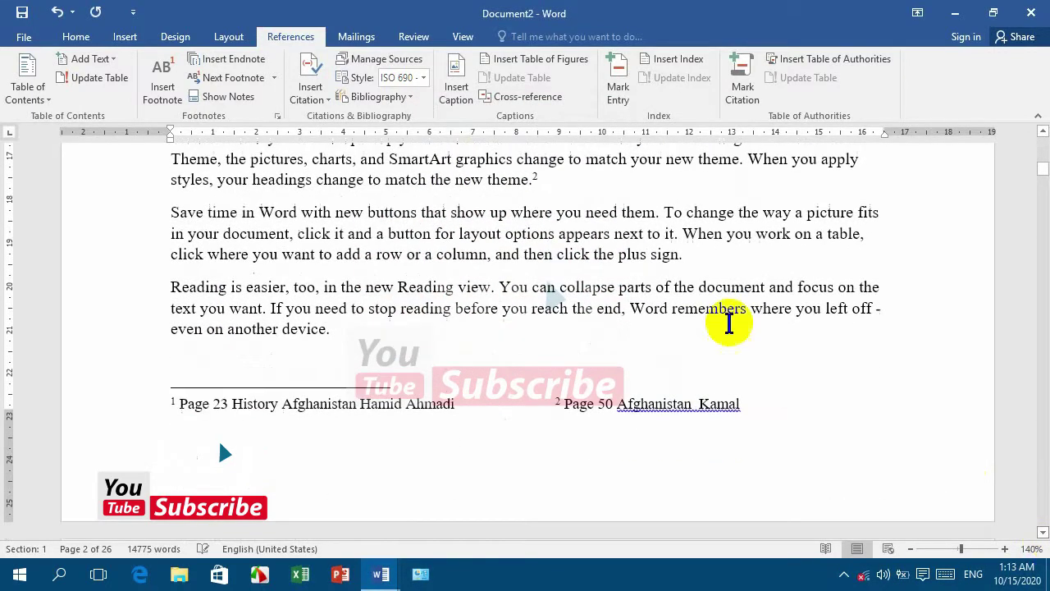
pyautogui.click(278, 116)
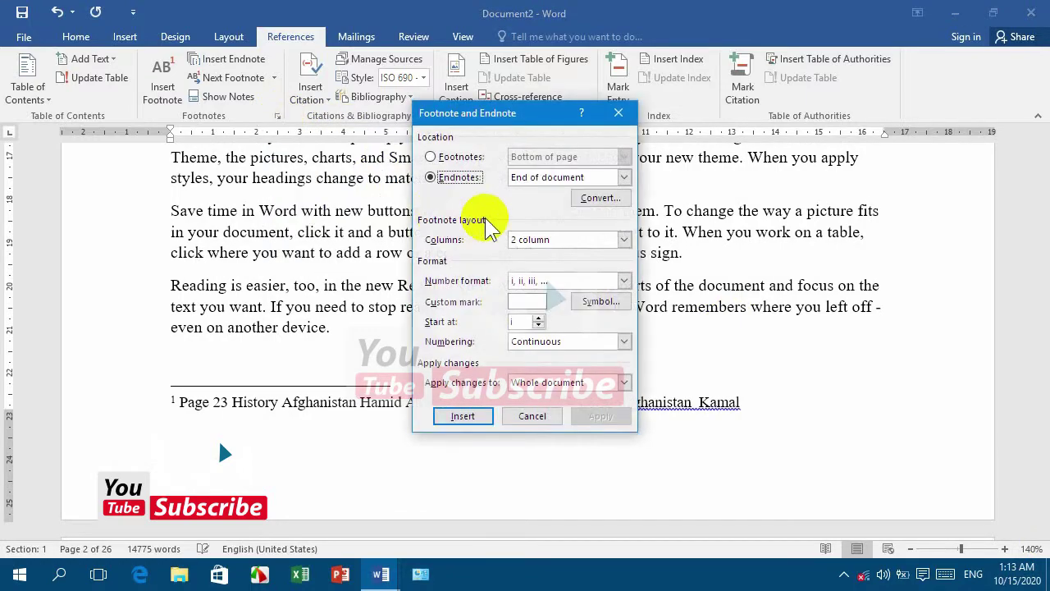
pyautogui.click(532, 240)
pyautogui.click(541, 255)
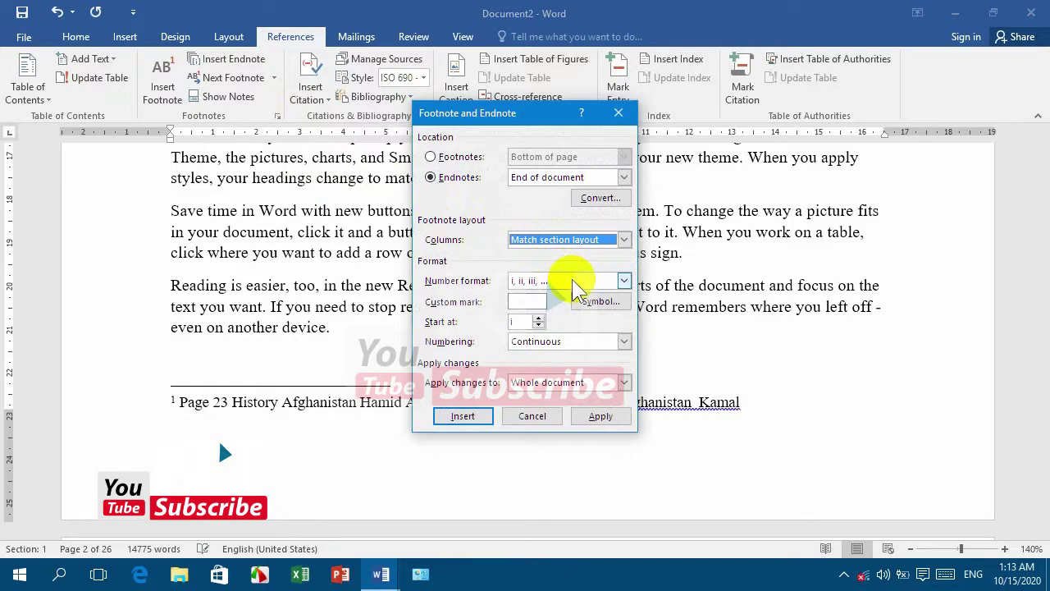
# - Apply the lettered A, B, C number format to the footnotes
pyautogui.click(451, 155)
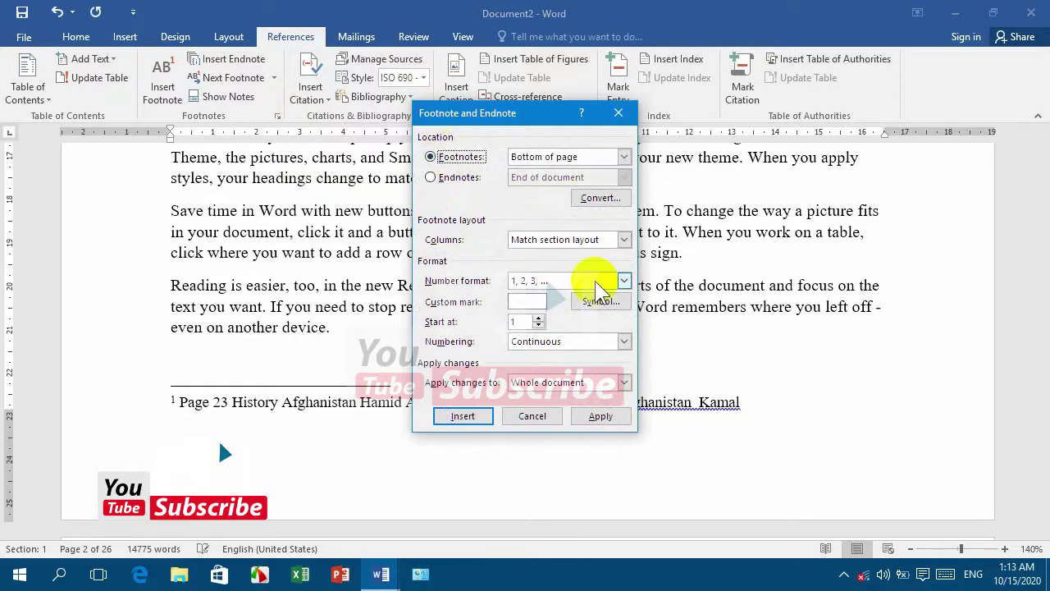
pyautogui.click(528, 282)
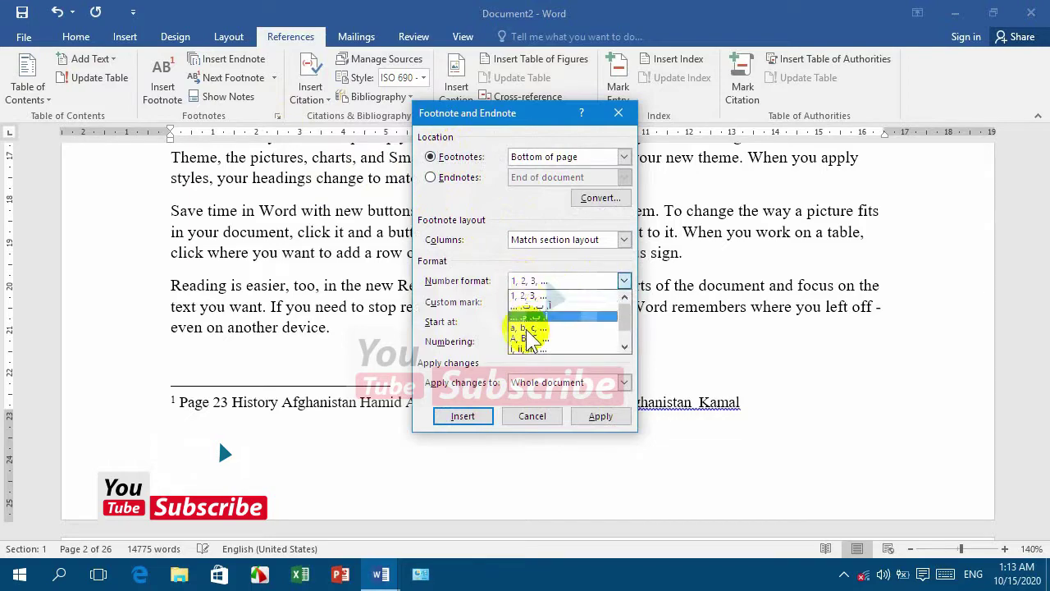
pyautogui.click(558, 297)
pyautogui.click(601, 416)
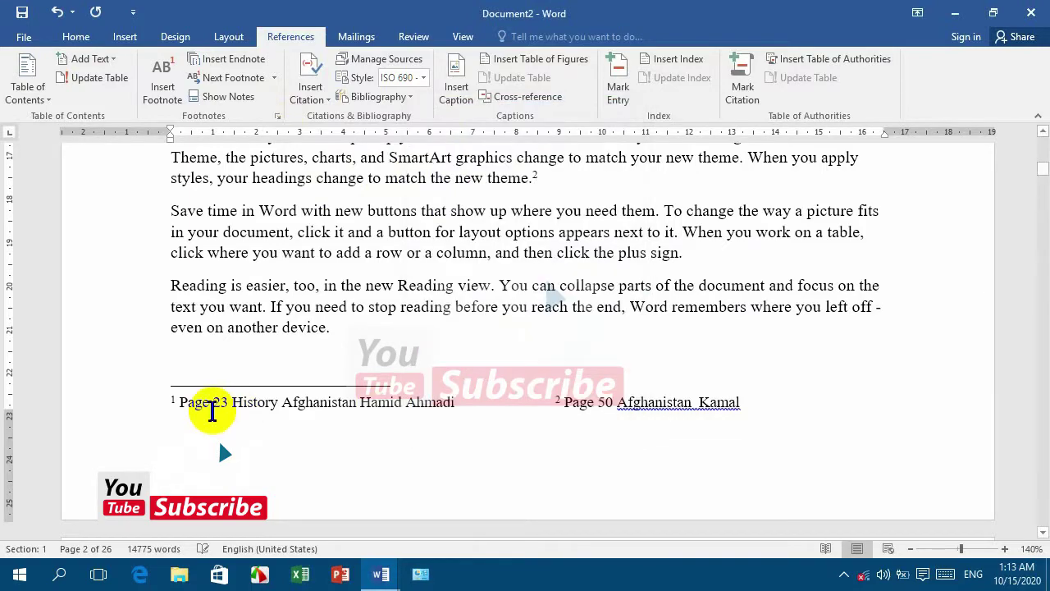
# - Switch the footnote number format back to 1, 2, 3, apply it, and reopen the note settings
pyautogui.scroll(1, 332, 415)
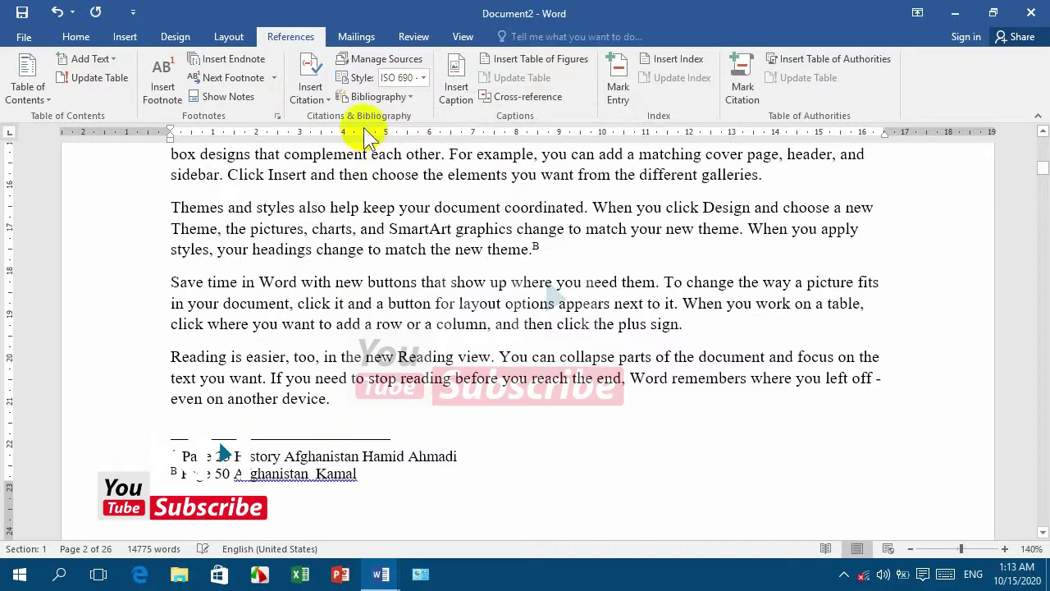
pyautogui.click(277, 115)
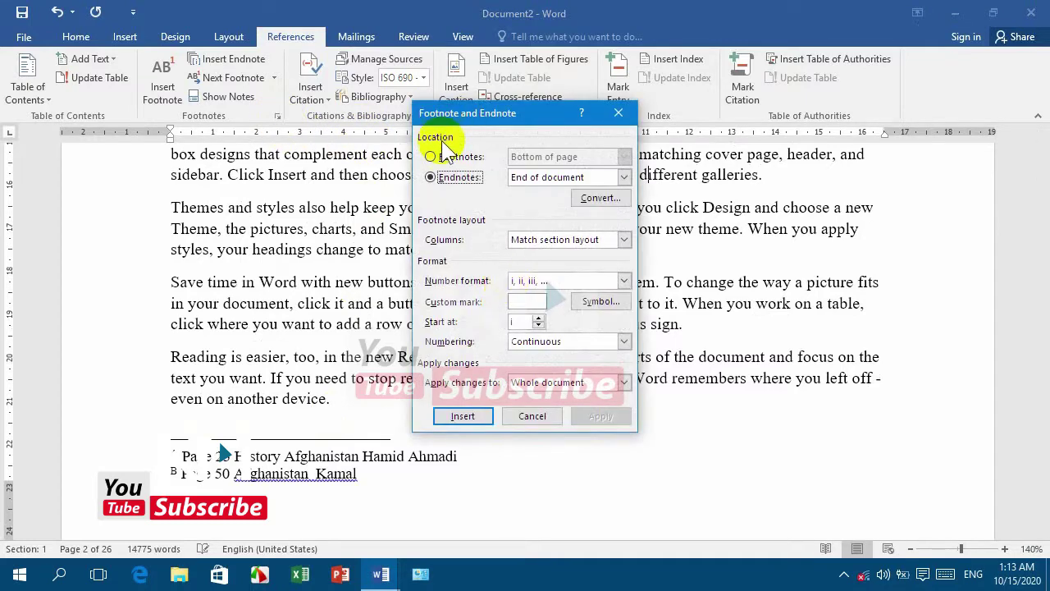
pyautogui.click(439, 157)
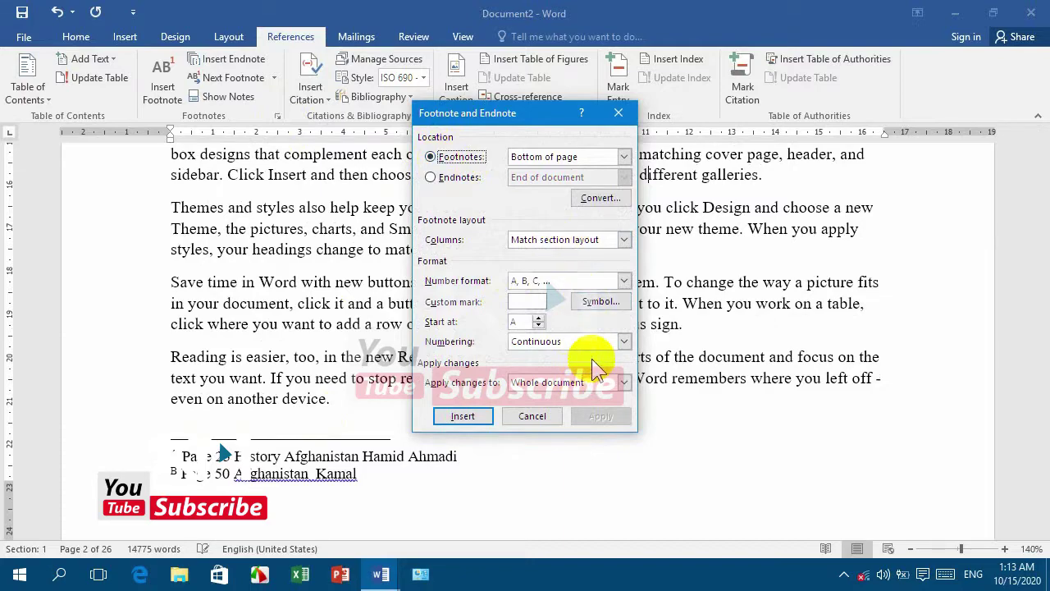
pyautogui.click(458, 157)
pyautogui.click(624, 281)
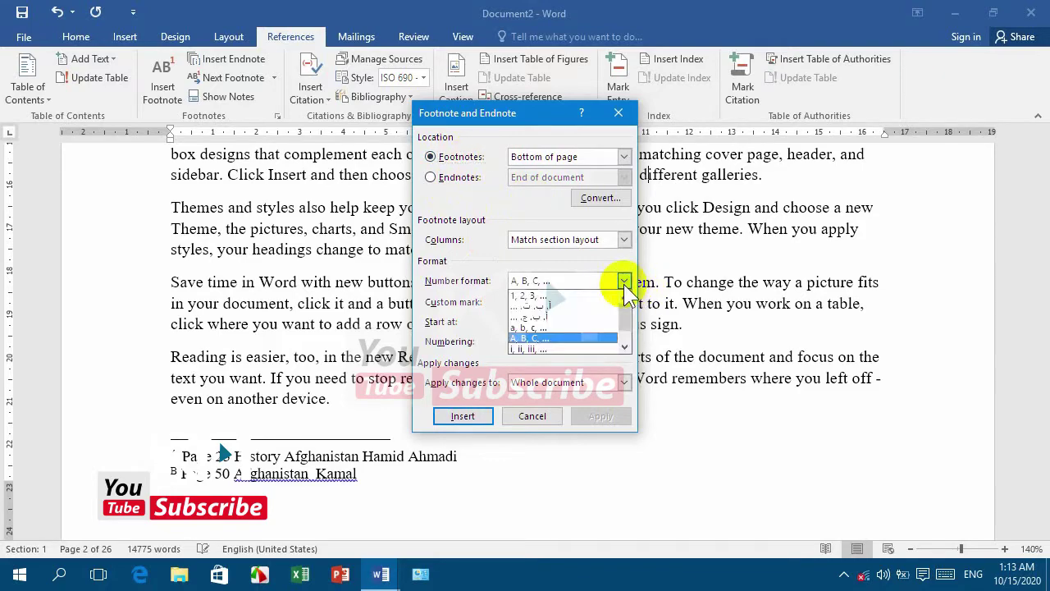
pyautogui.click(563, 296)
pyautogui.click(597, 417)
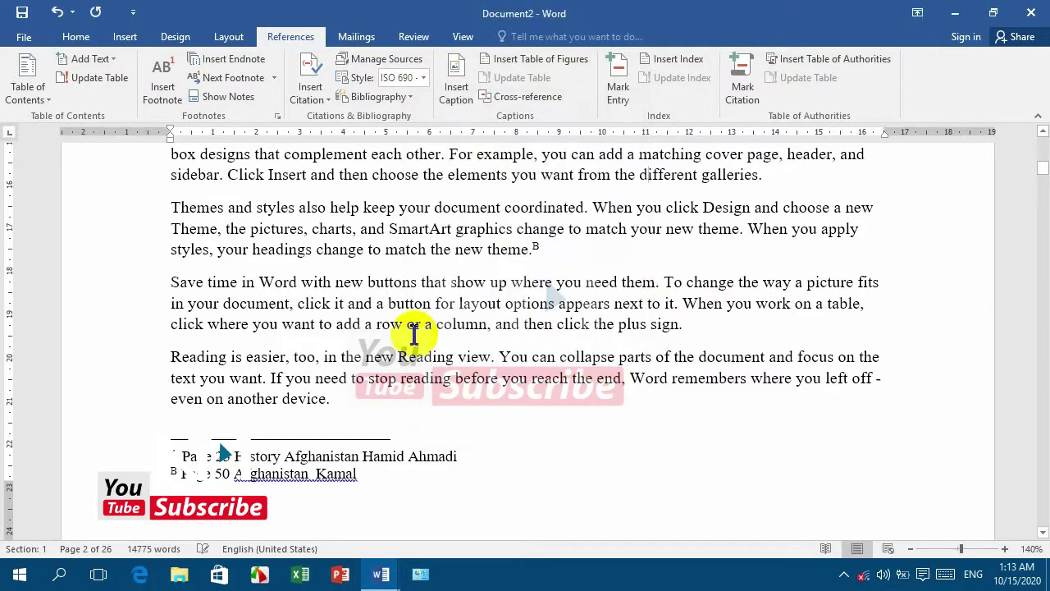
pyautogui.click(278, 115)
pyautogui.click(428, 177)
# - Close the note settings unchanged and use Show Notes to view the footnote area
pyautogui.click(442, 160)
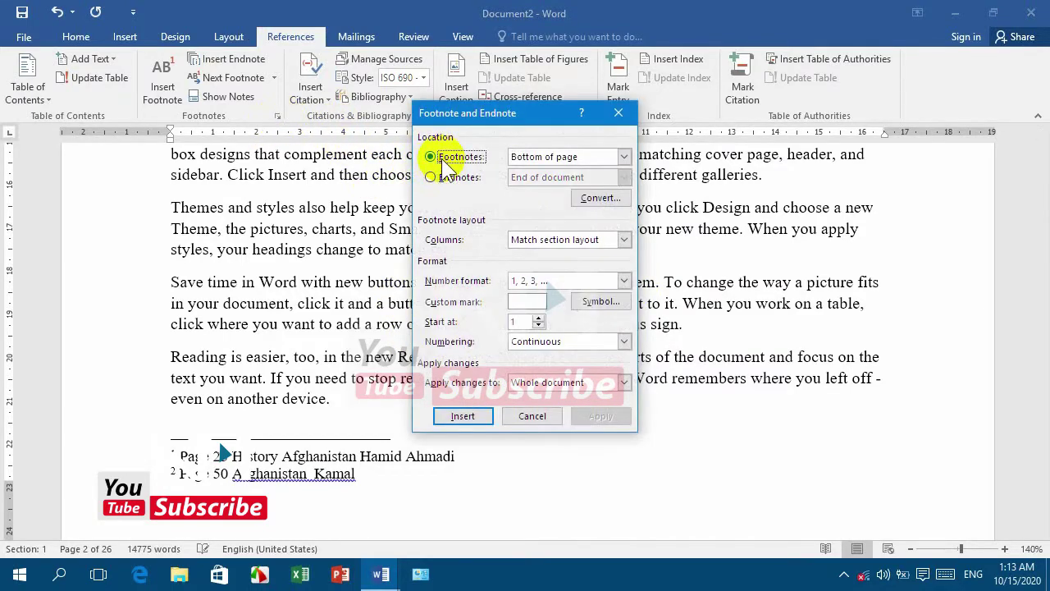
pyautogui.click(618, 112)
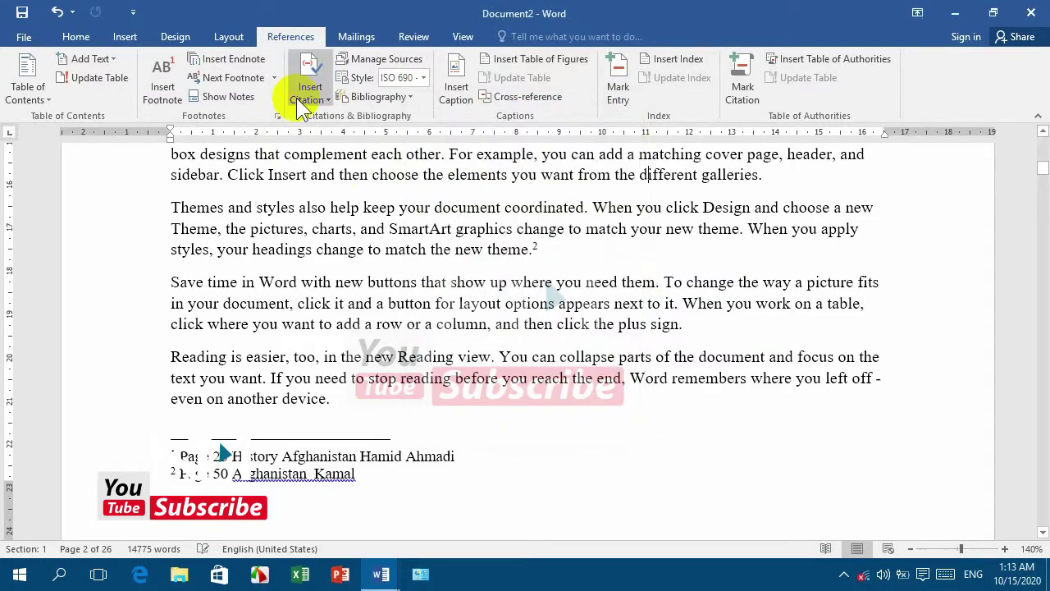
pyautogui.click(235, 98)
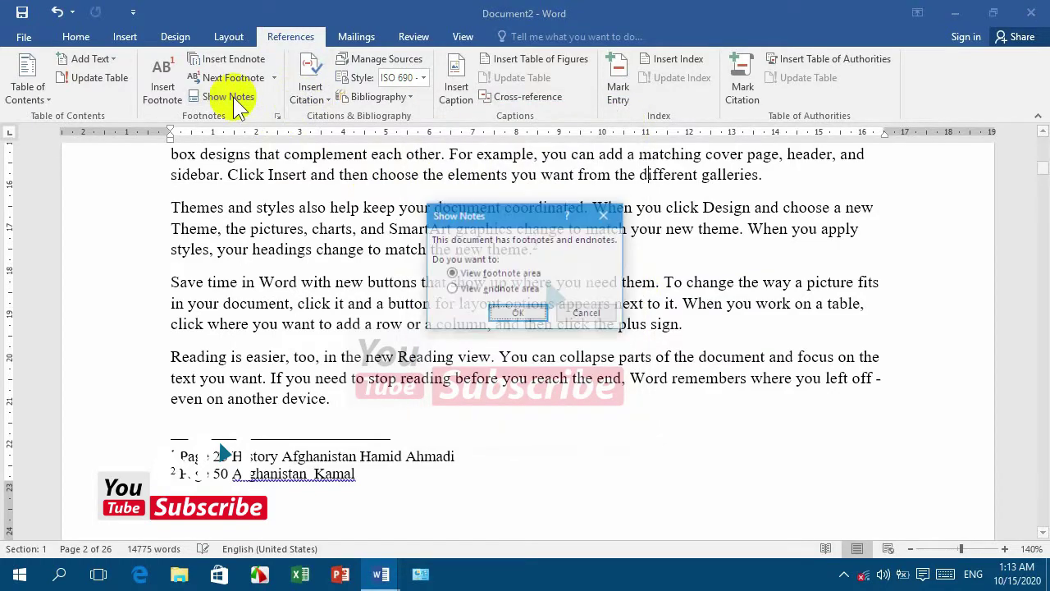
pyautogui.click(507, 312)
# - Set footnote numbering to Restart each page, apply it, and check the next page's footnotes
pyautogui.click(277, 116)
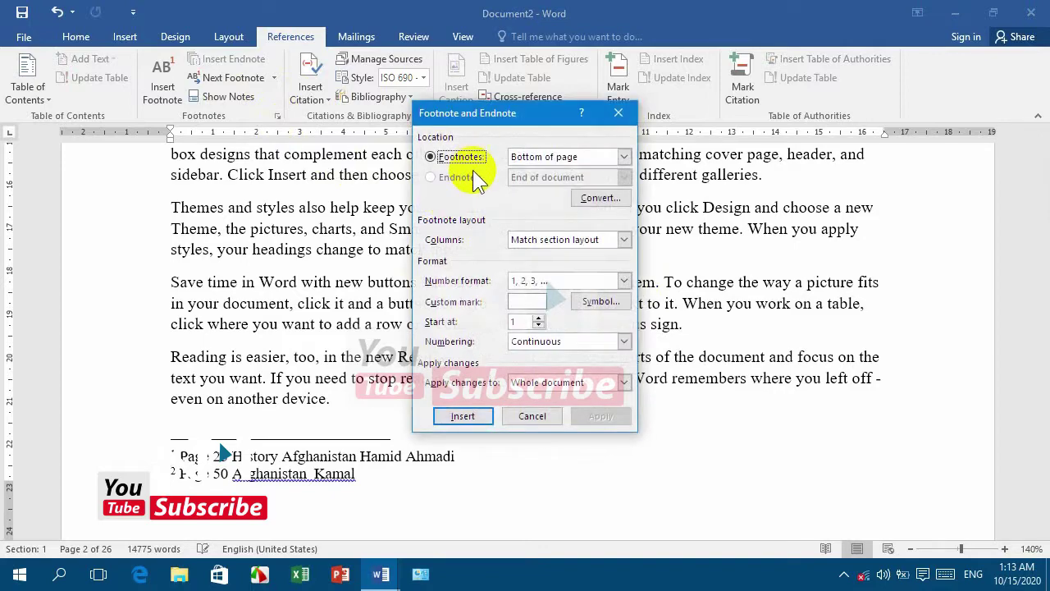
pyautogui.doubleClick(524, 323)
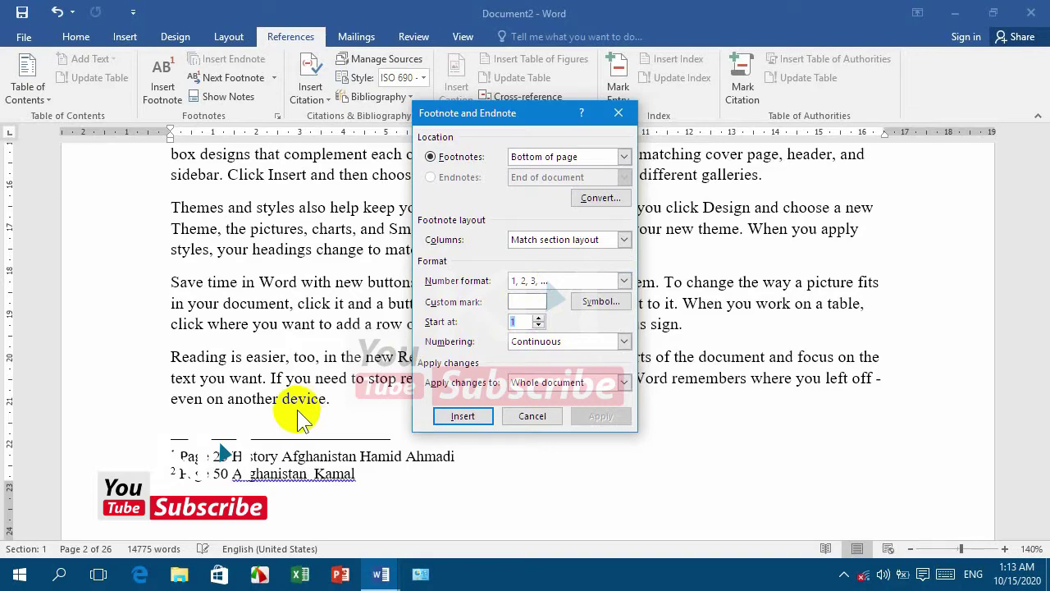
pyautogui.click(531, 343)
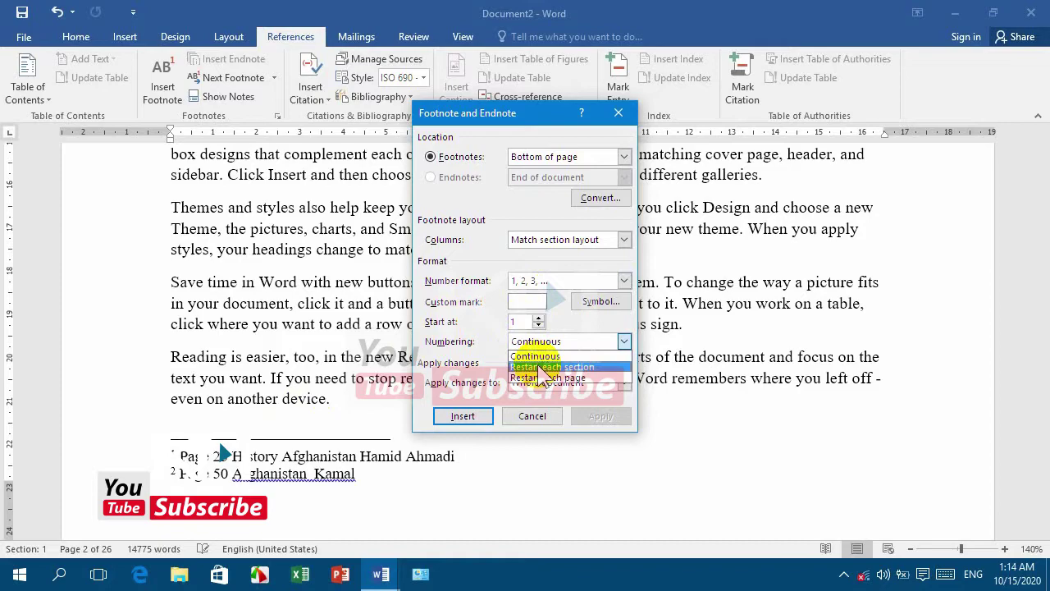
pyautogui.click(540, 368)
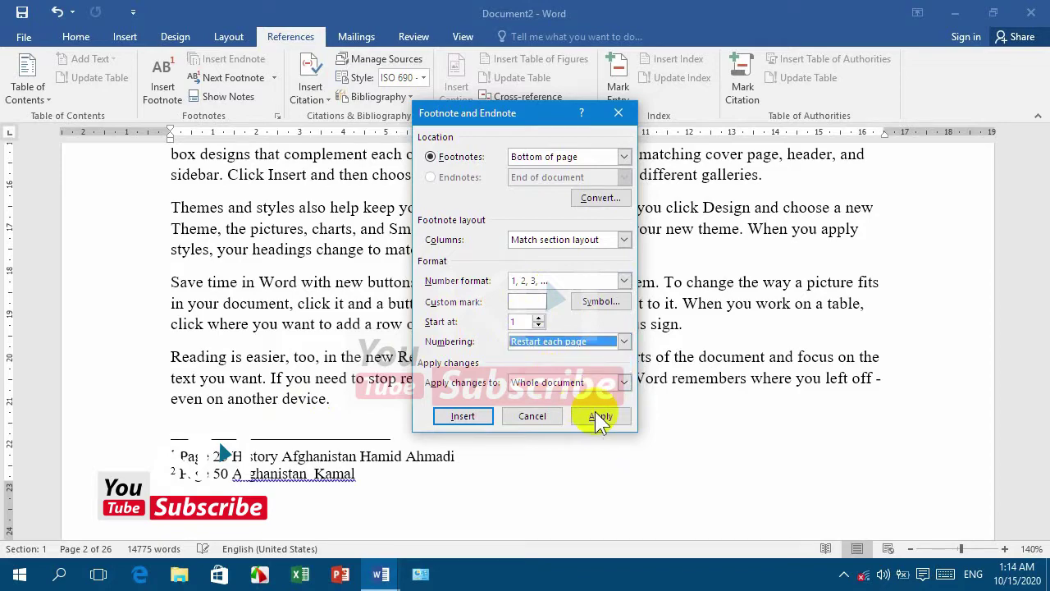
pyautogui.click(600, 416)
pyautogui.click(1047, 397)
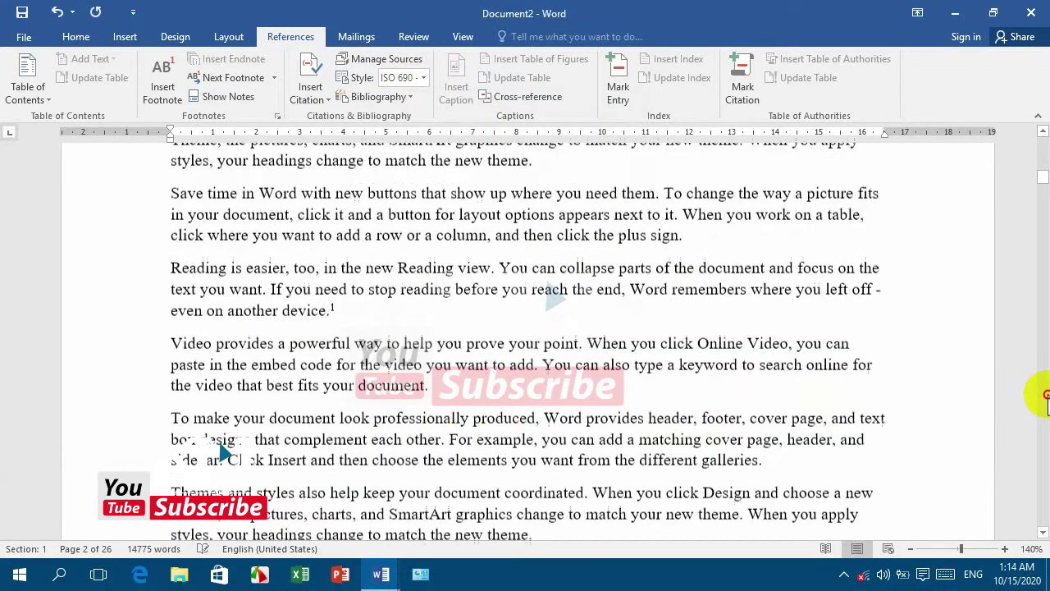
pyautogui.scroll(5, 1043, 223)
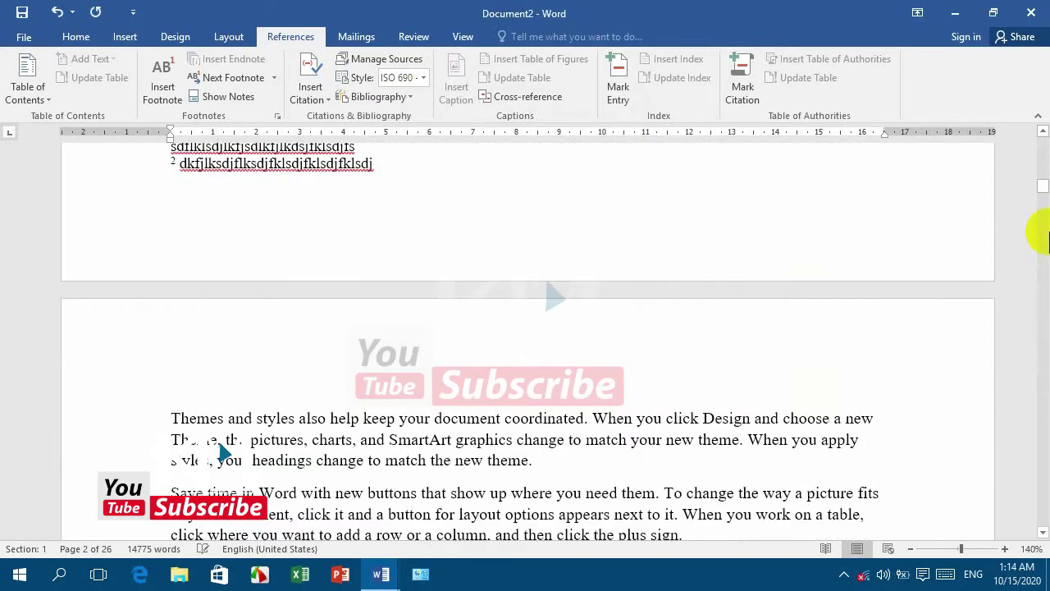
pyautogui.moveTo(1040, 185); pyautogui.dragTo(1041, 183)
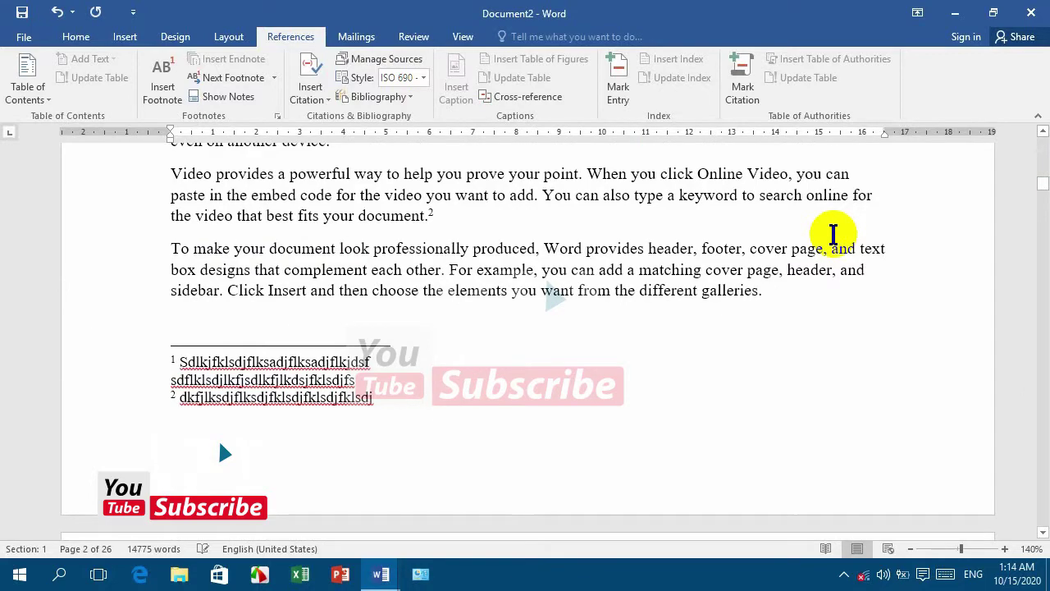
# - Set footnote numbering to Continuous for the Whole document, then create a new blank document with Ctrl+N
pyautogui.click(278, 116)
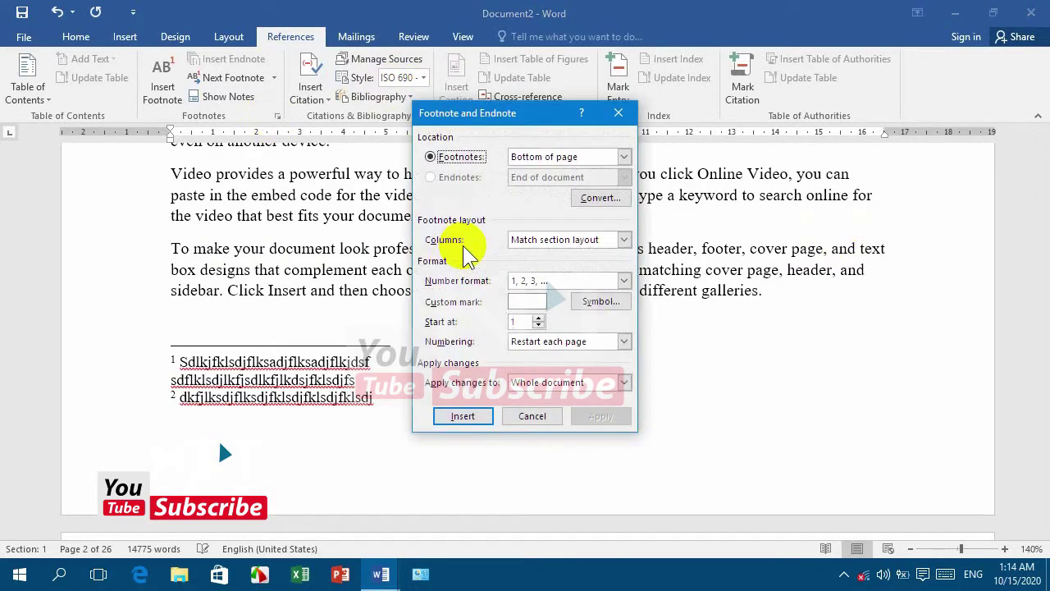
pyautogui.click(566, 341)
pyautogui.click(538, 355)
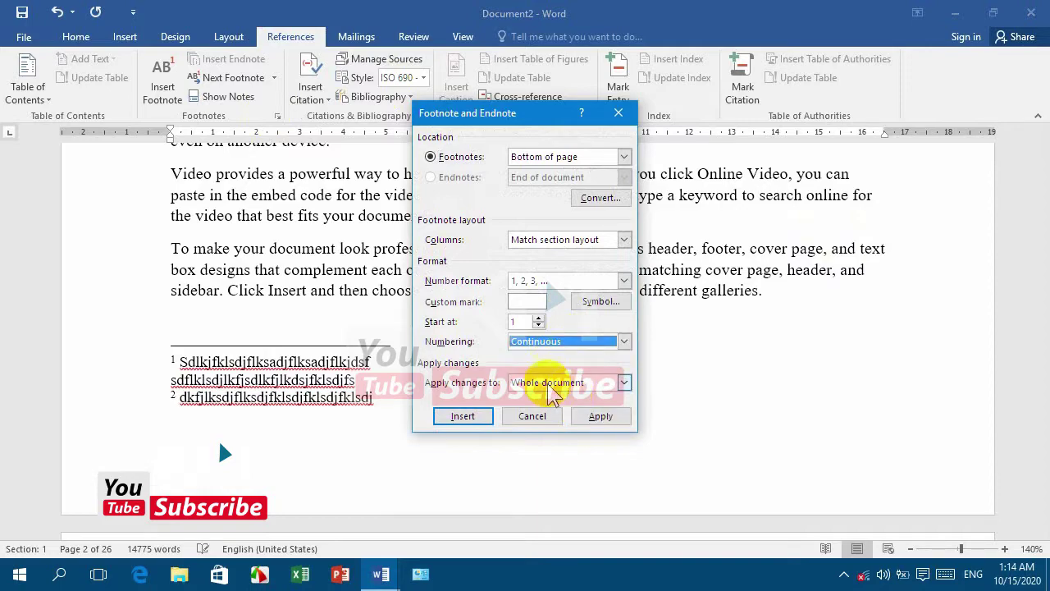
pyautogui.click(532, 386)
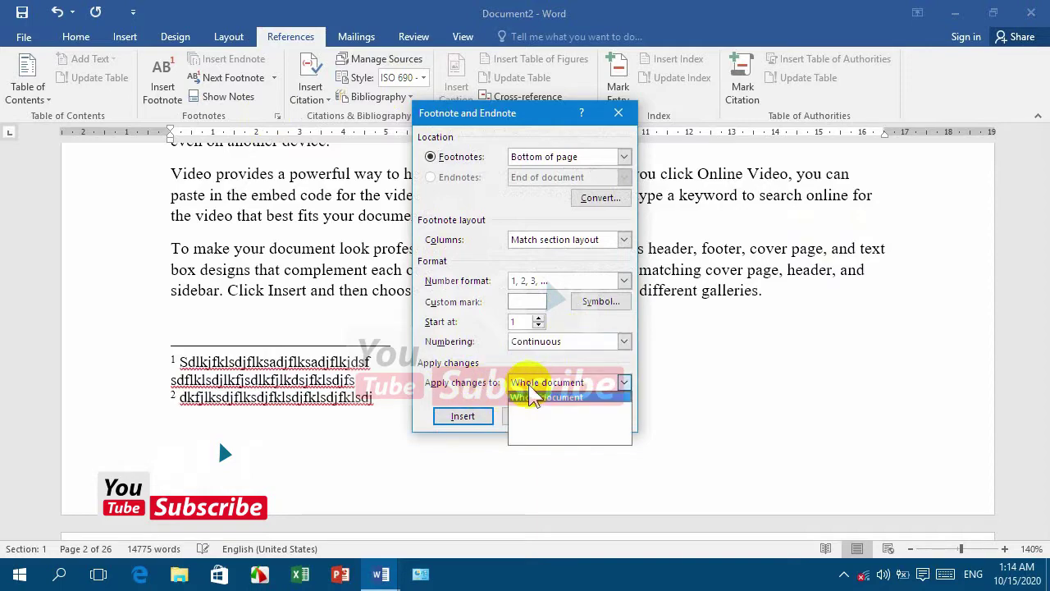
pyautogui.click(548, 397)
pyautogui.click(601, 418)
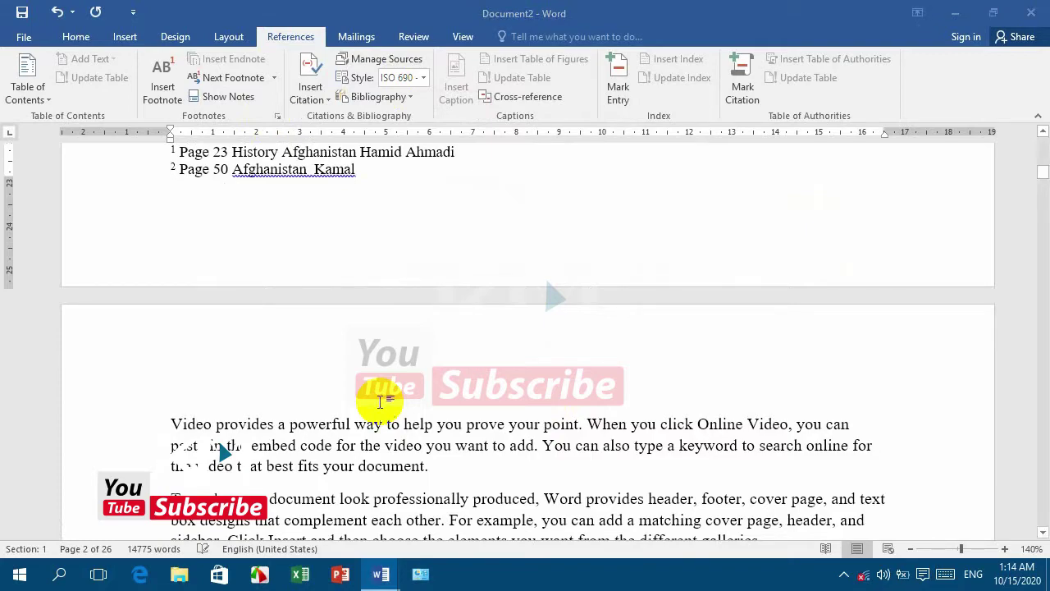
pyautogui.hotkey('ctrl', 'n')
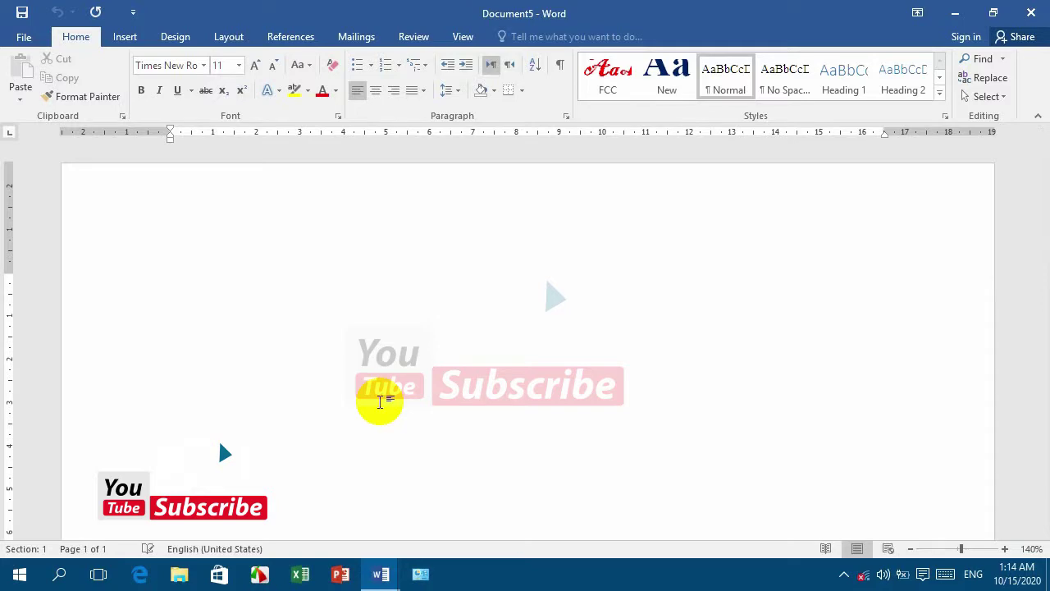
# - Type =rand, then open the Persian-titled questions document from the Recent list under Today
pyautogui.write('=rand')
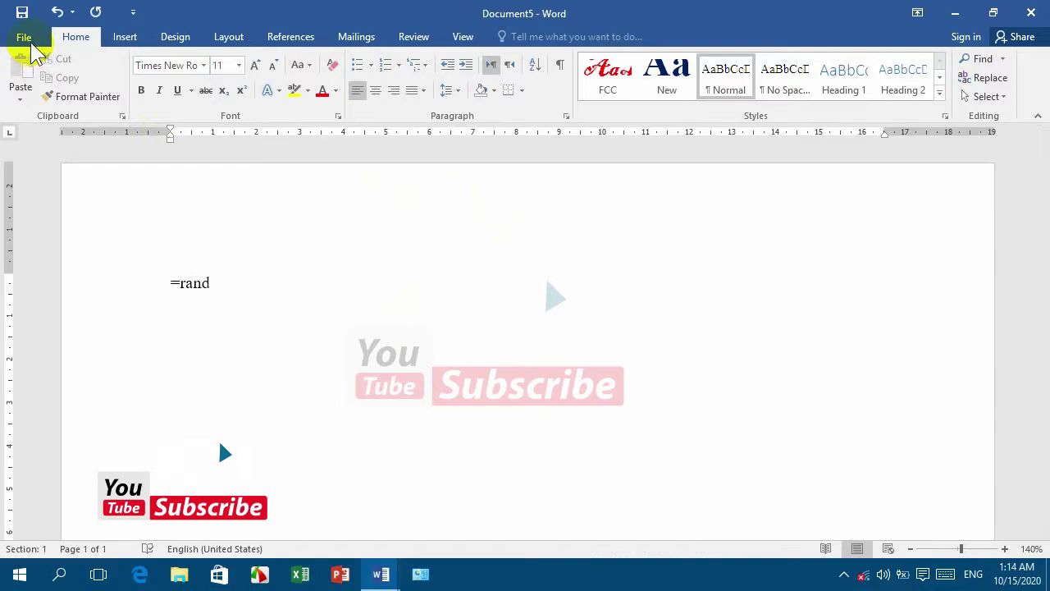
pyautogui.click(31, 45)
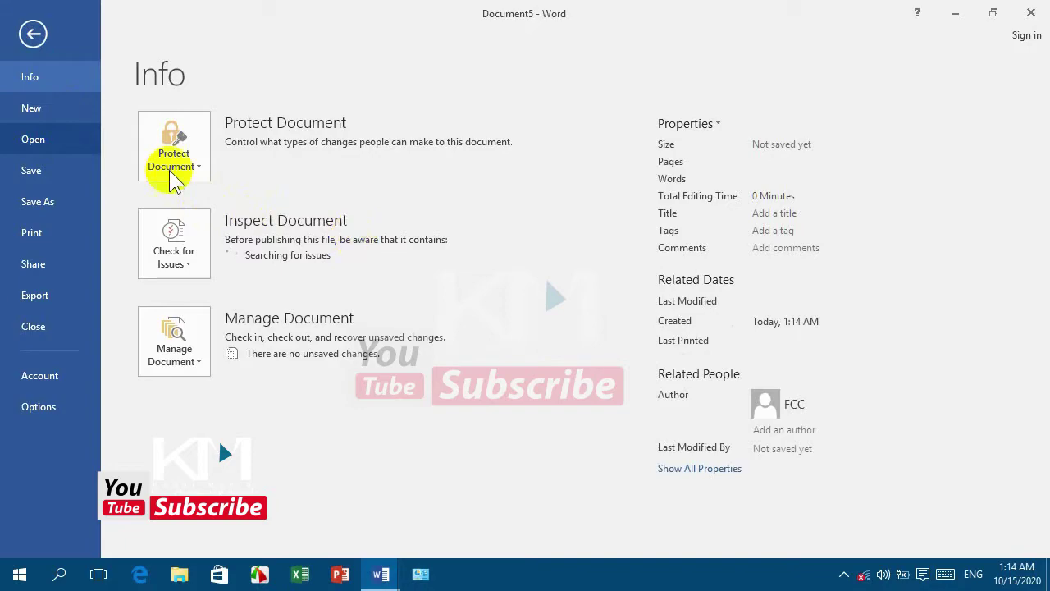
pyautogui.click(88, 146)
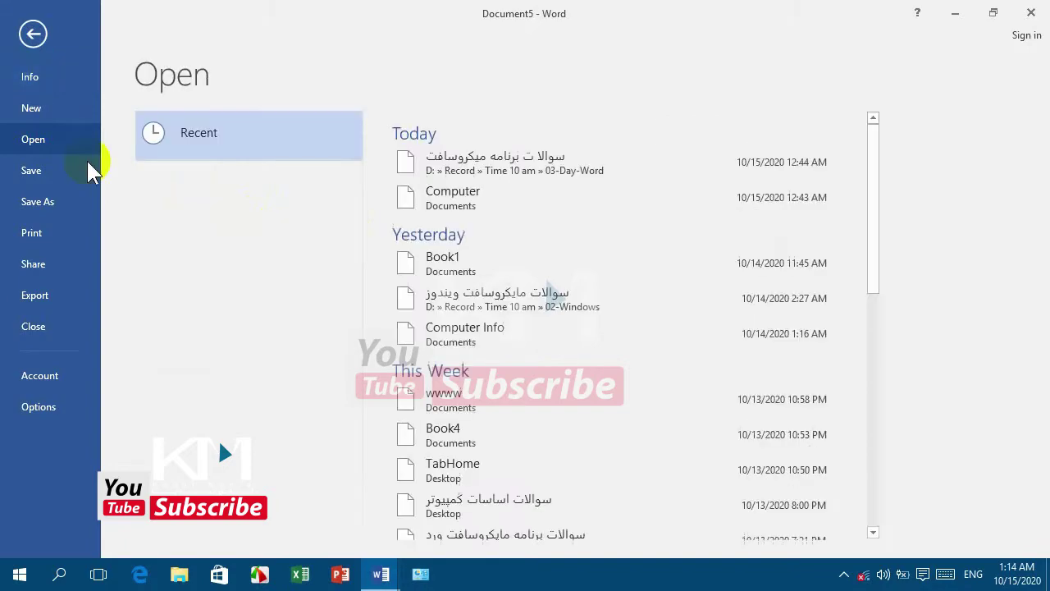
pyautogui.click(484, 164)
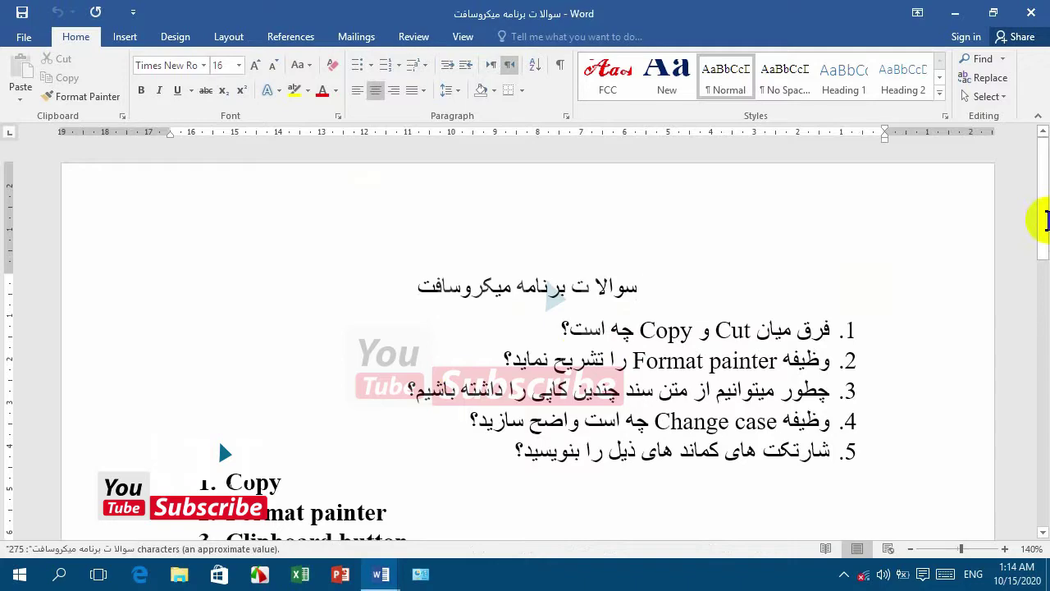
# - Select question 3's text, insert footnote 1 from References, and scroll to the footnote area
pyautogui.scroll(-1, 1042, 240)
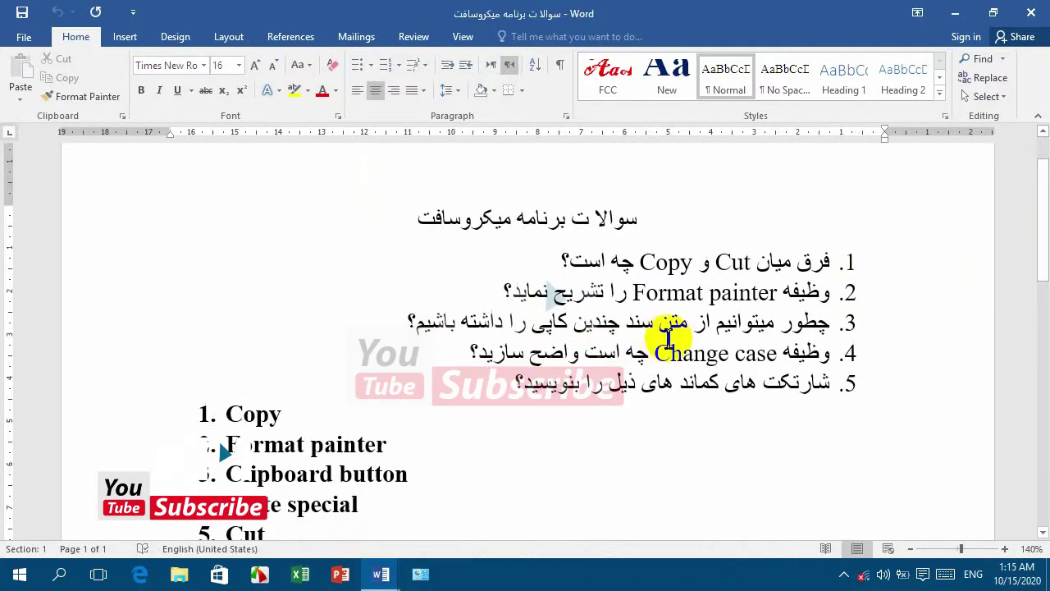
pyautogui.moveTo(829, 321); pyautogui.dragTo(415, 322)
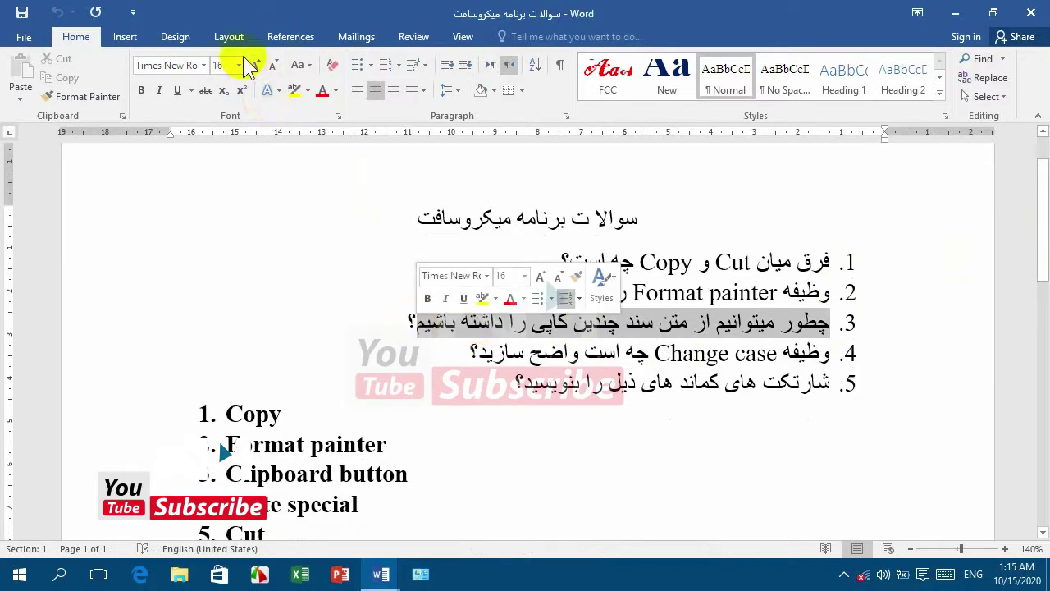
pyautogui.click(283, 39)
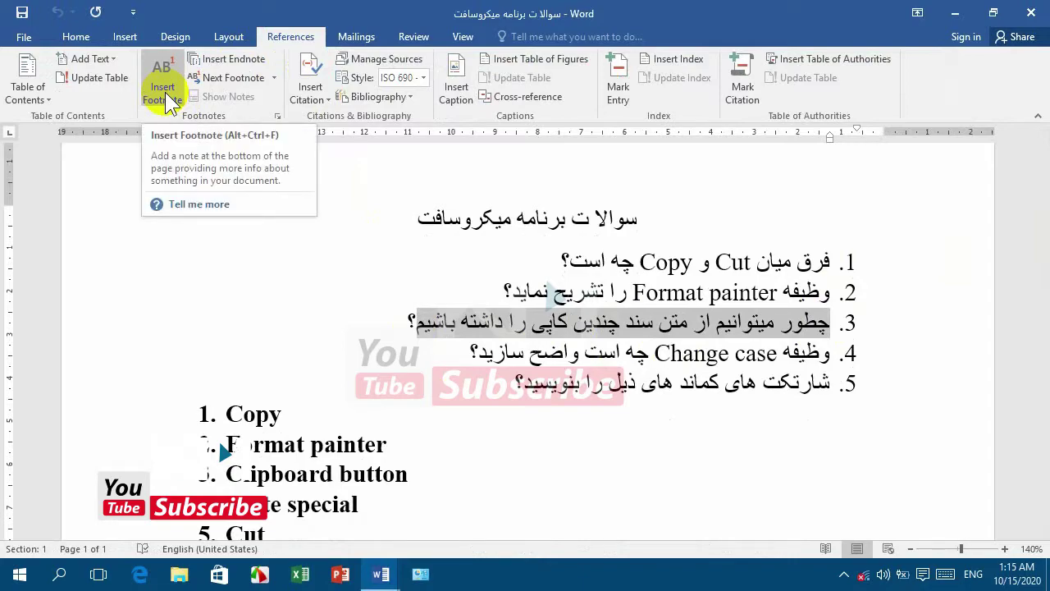
pyautogui.click(165, 92)
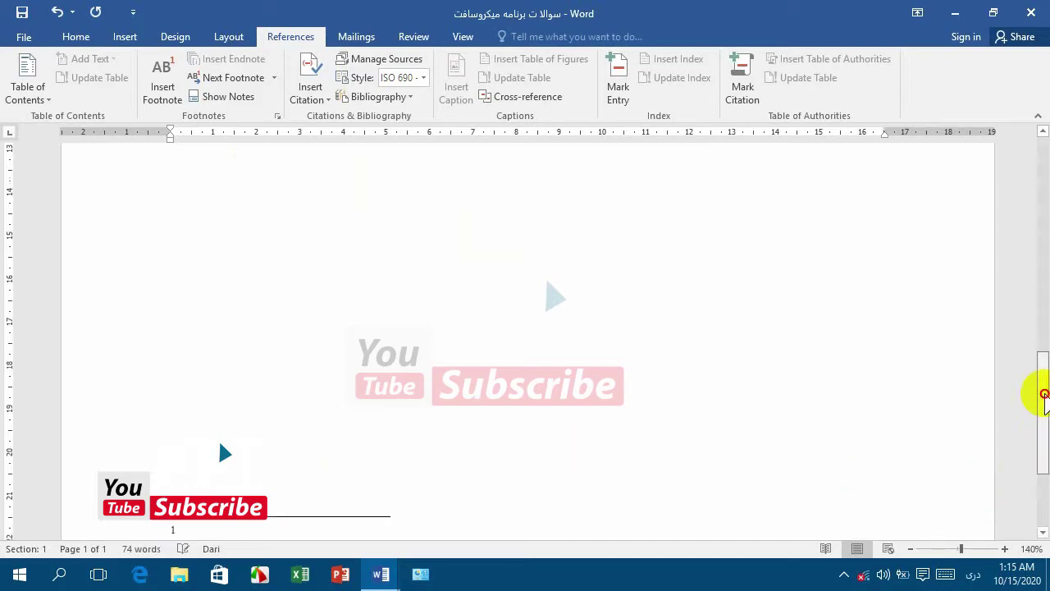
pyautogui.click(1041, 312)
pyautogui.click(1040, 217)
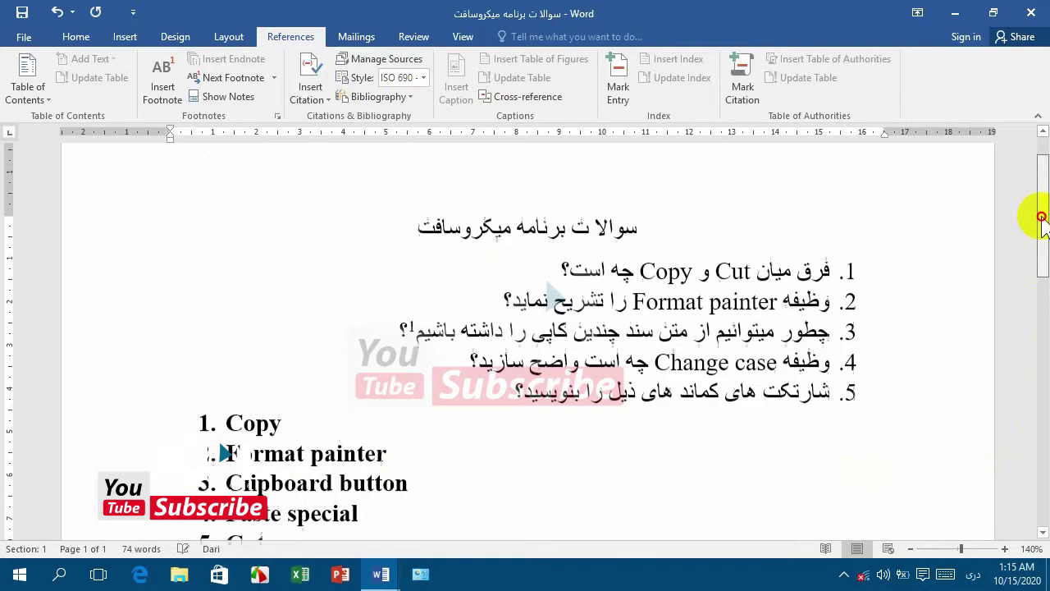
pyautogui.moveTo(1040, 220); pyautogui.dragTo(1044, 402)
pyautogui.scroll(-2, 867, 321)
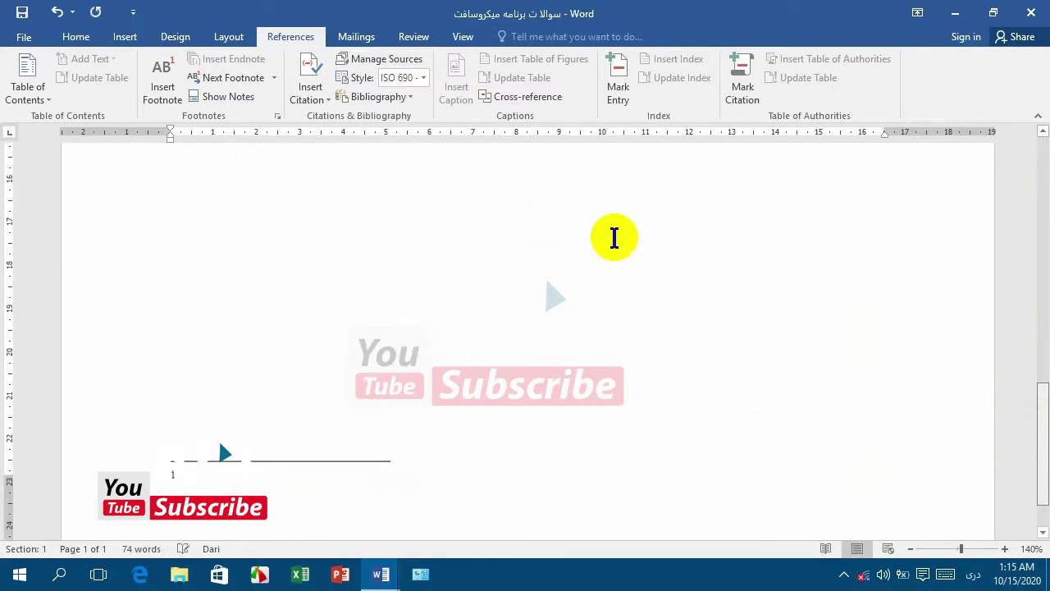
# - Type 'از منابع انترنتی استفاده شده' as right-to-left footnote text, then select and deselect it
pyautogui.click(90, 42)
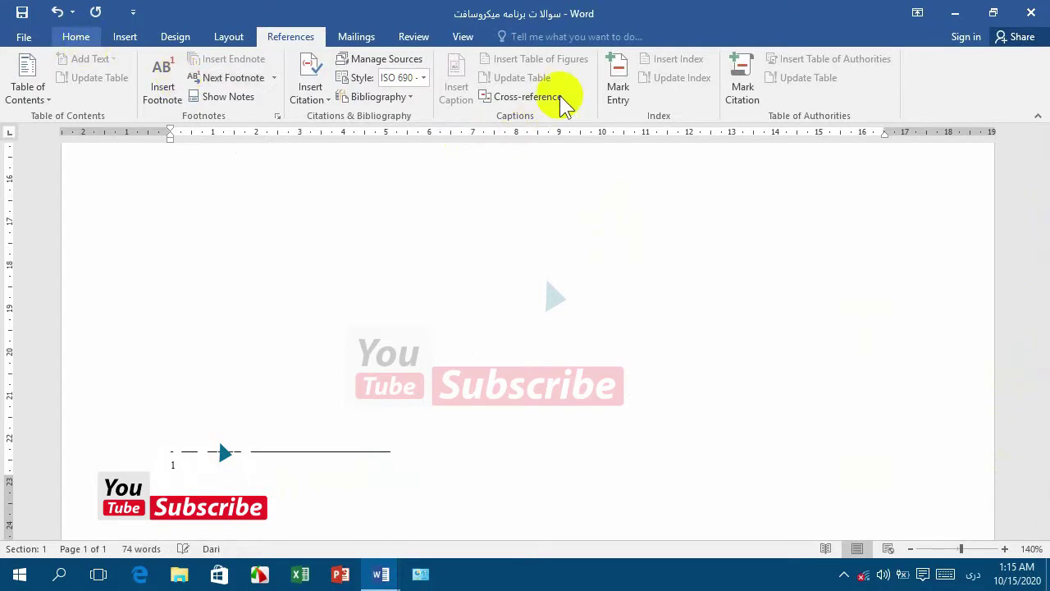
pyautogui.press('ctrl+Shift_R')
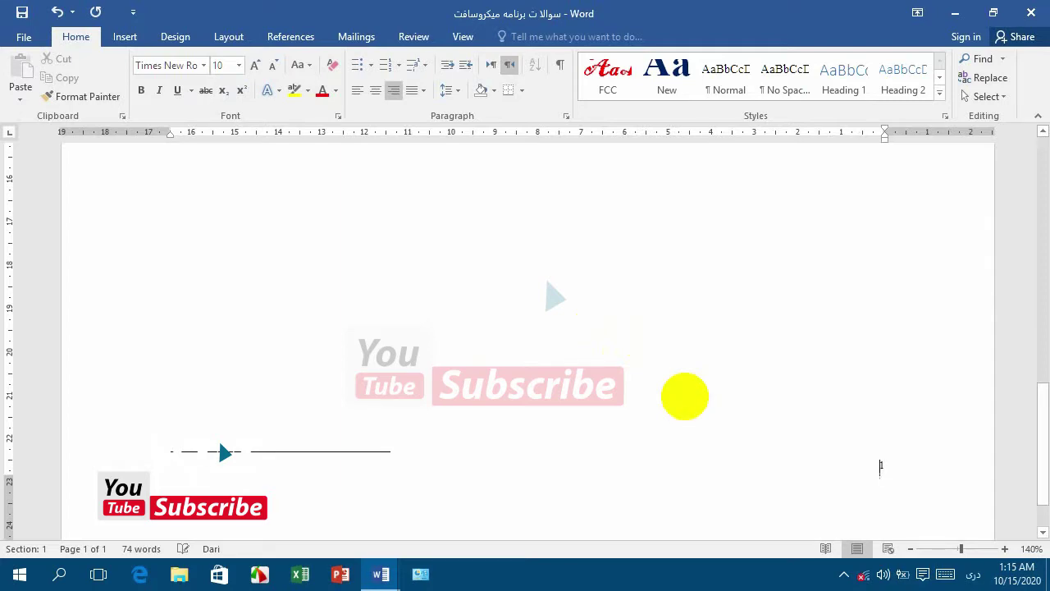
pyautogui.write('از م')
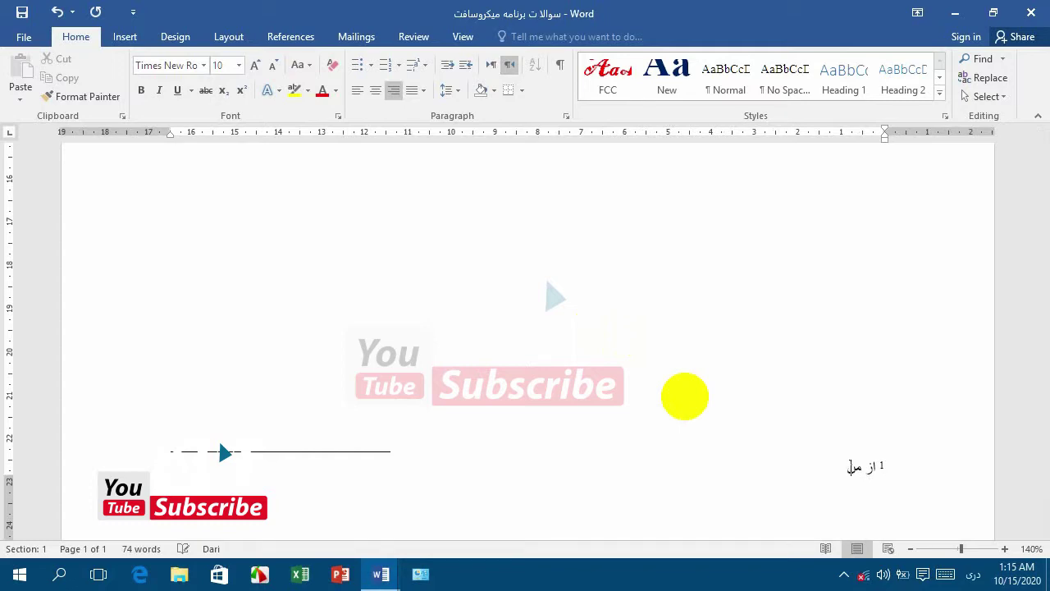
pyautogui.write('نابع ان')
pyautogui.write('تر')
pyautogui.write('نتی التفا')
pyautogui.write('ده شد')
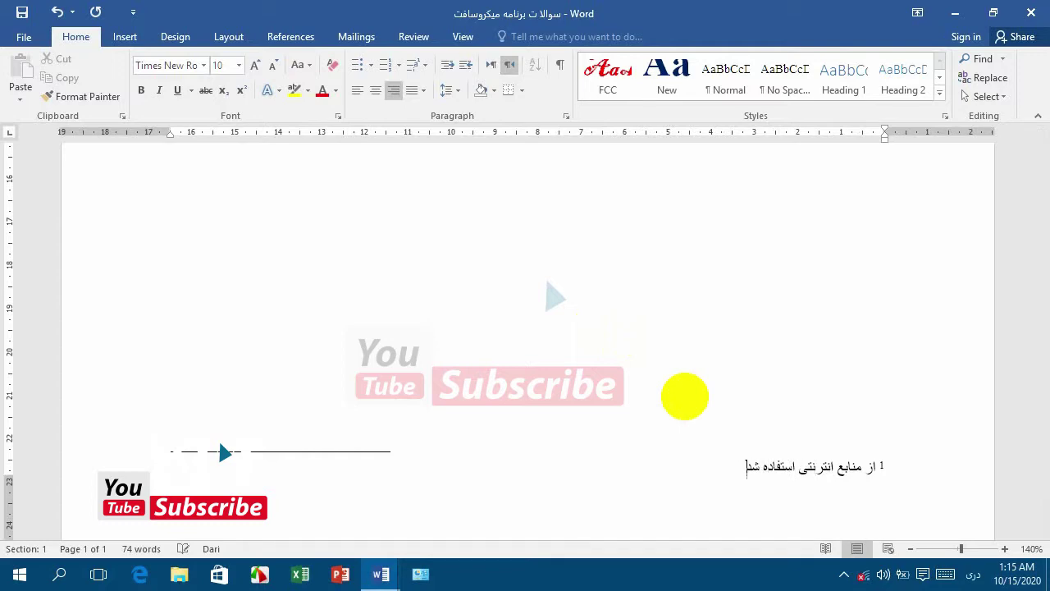
pyautogui.write('ه')
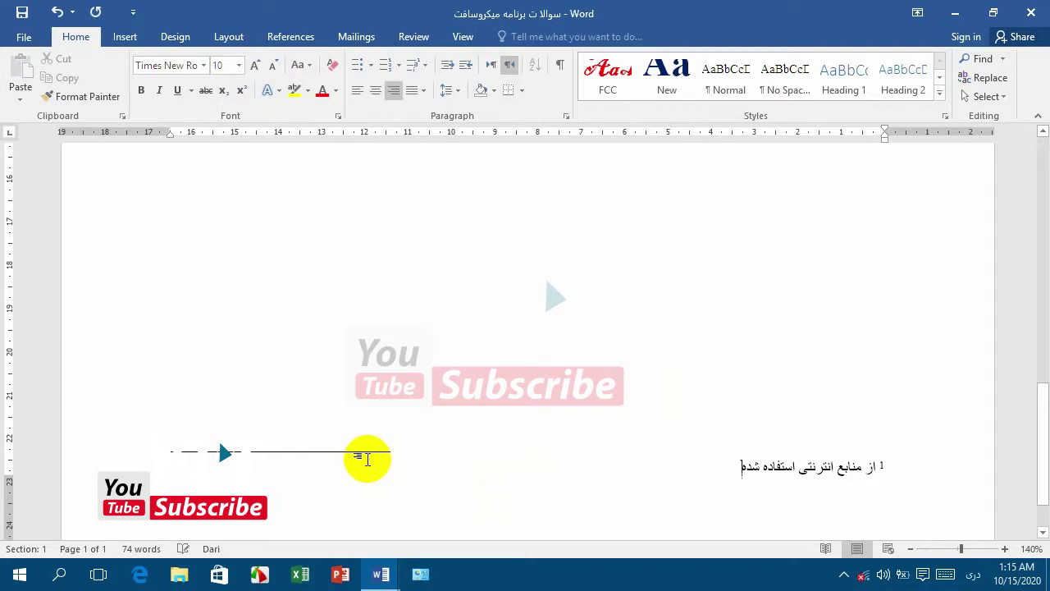
pyautogui.click(738, 466)
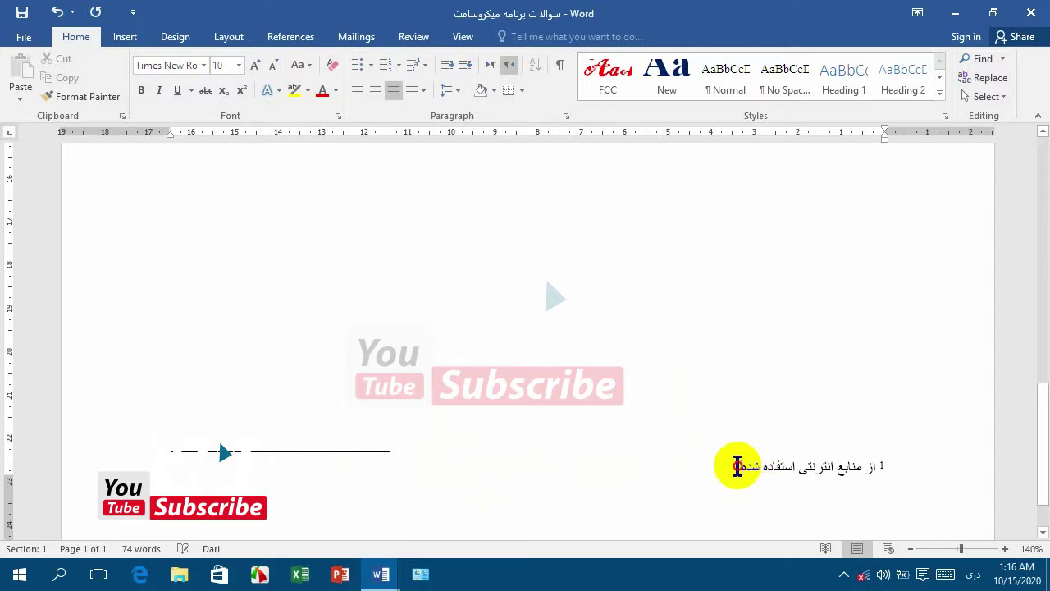
pyautogui.moveTo(738, 466); pyautogui.dragTo(887, 465)
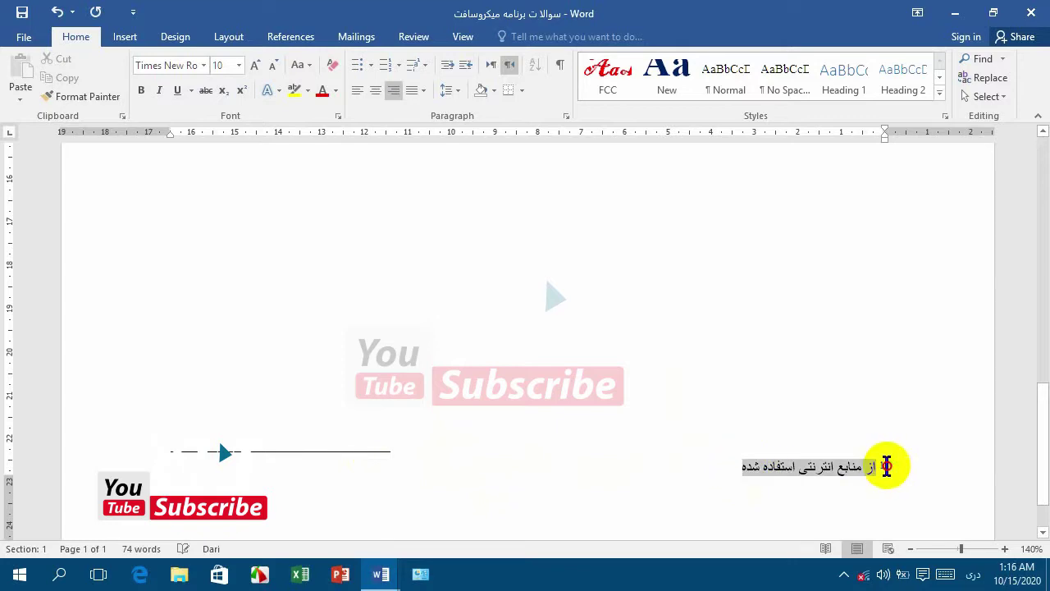
pyautogui.click(507, 510)
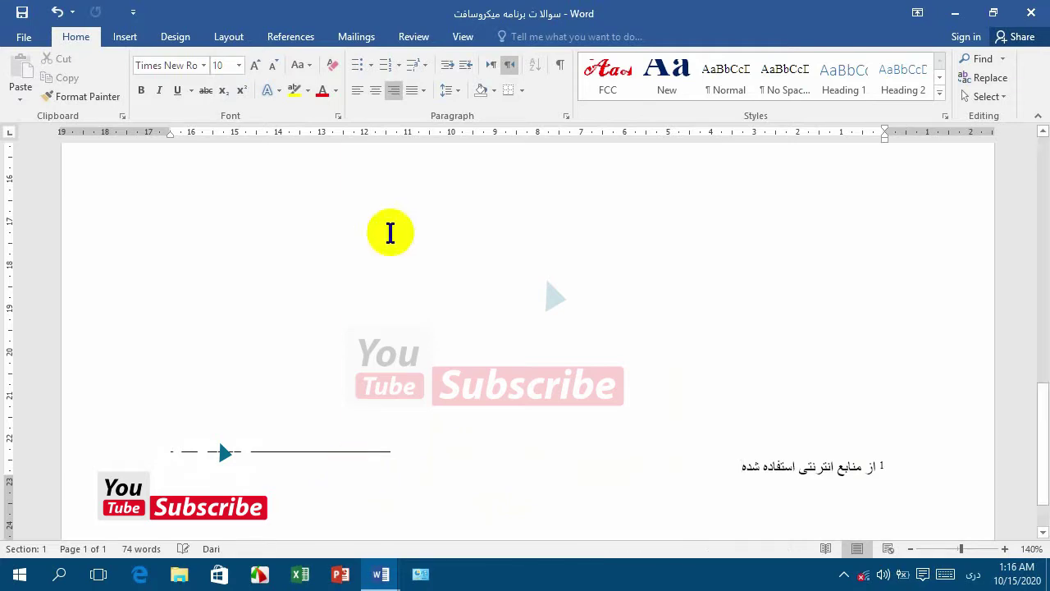
# - In Draft view, show the Footnote Separator, make it right-to-left, then return to Print Layout
pyautogui.click(462, 41)
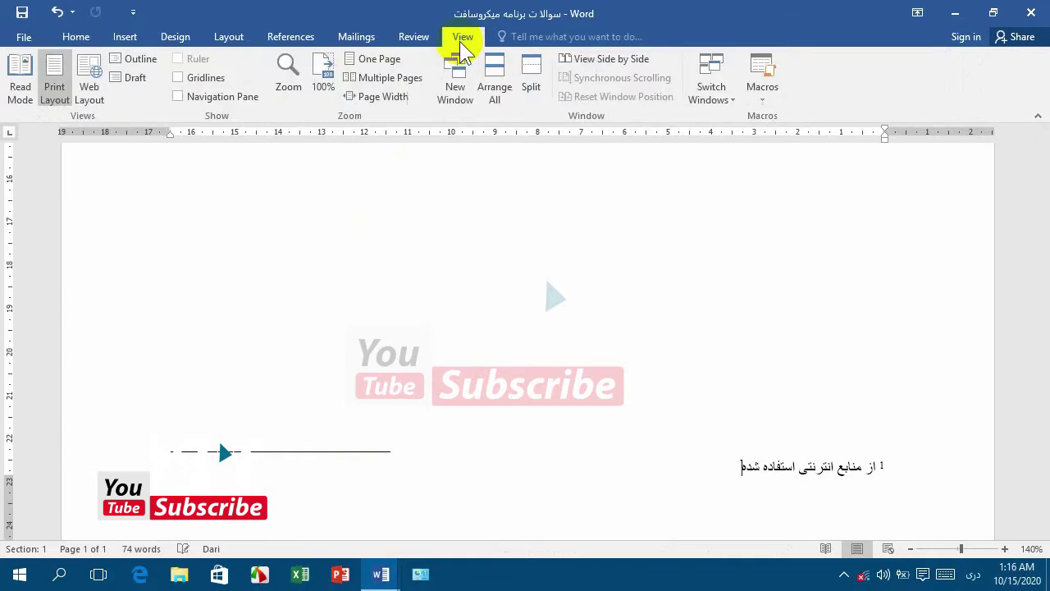
pyautogui.click(130, 81)
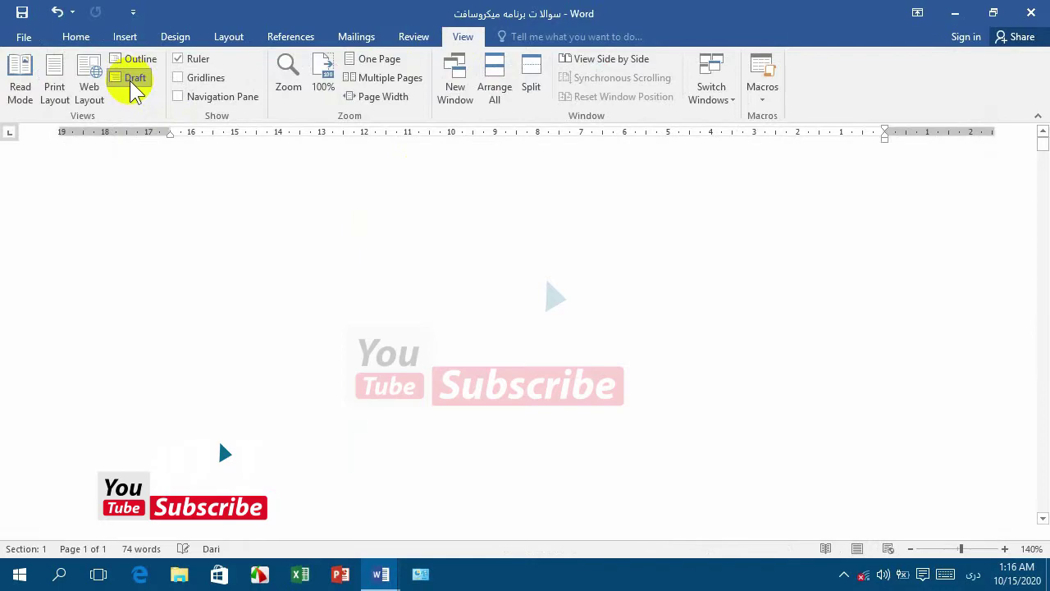
pyautogui.click(289, 41)
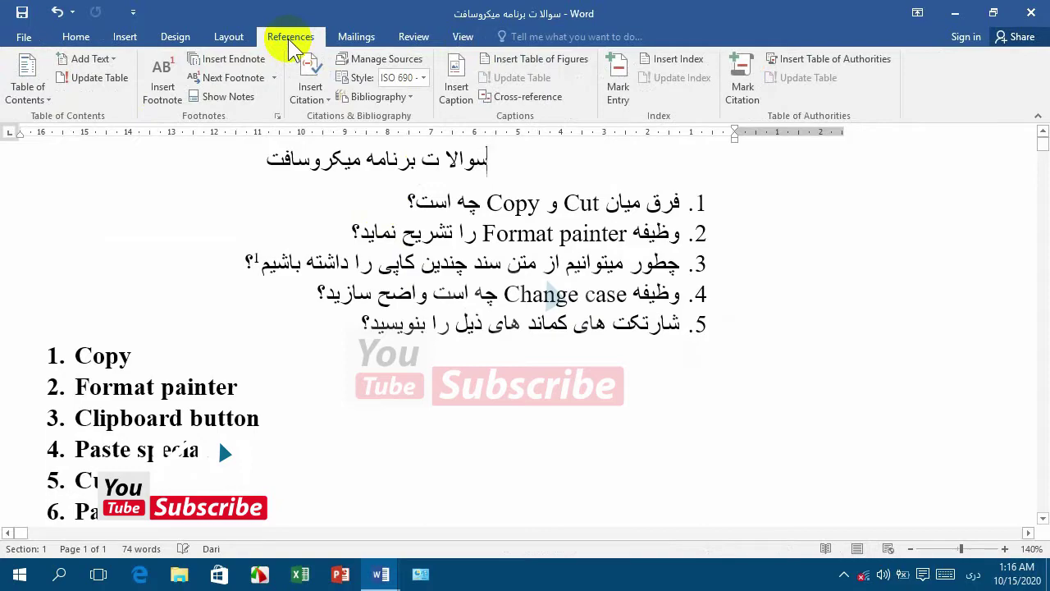
pyautogui.click(226, 97)
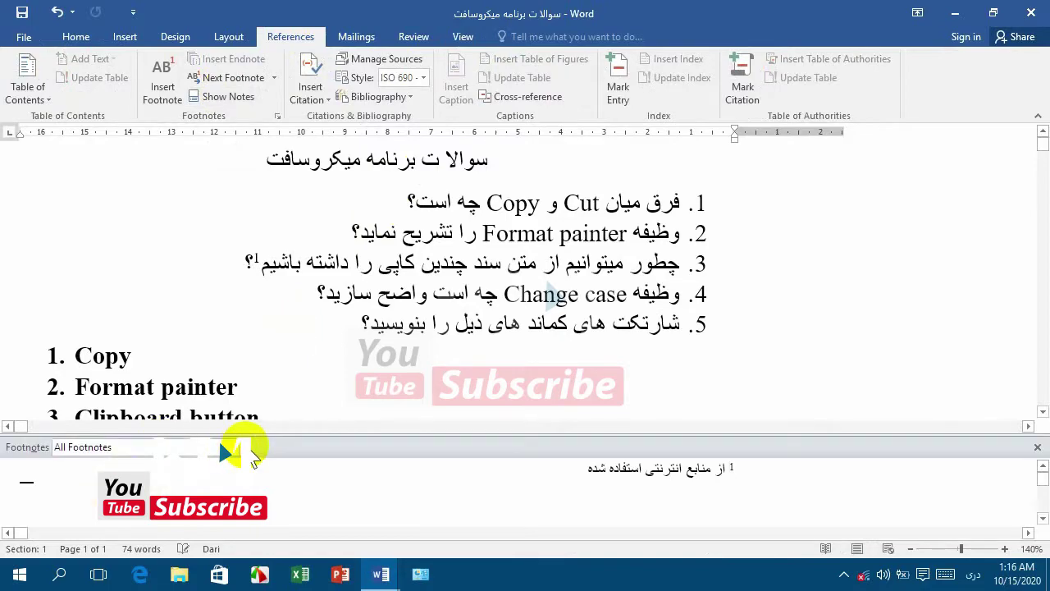
pyautogui.click(244, 448)
pyautogui.click(82, 477)
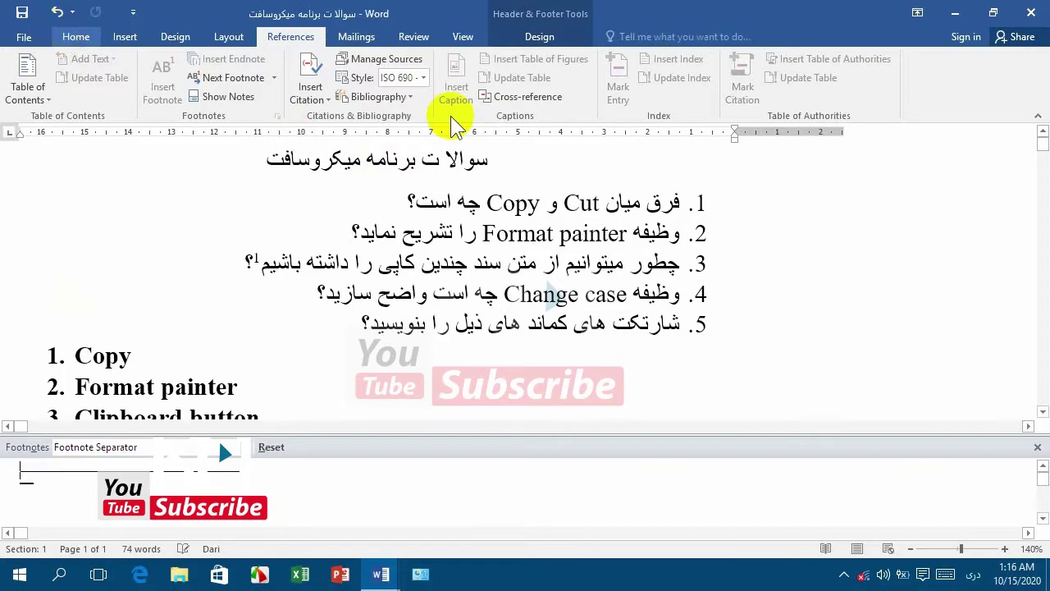
pyautogui.click(505, 66)
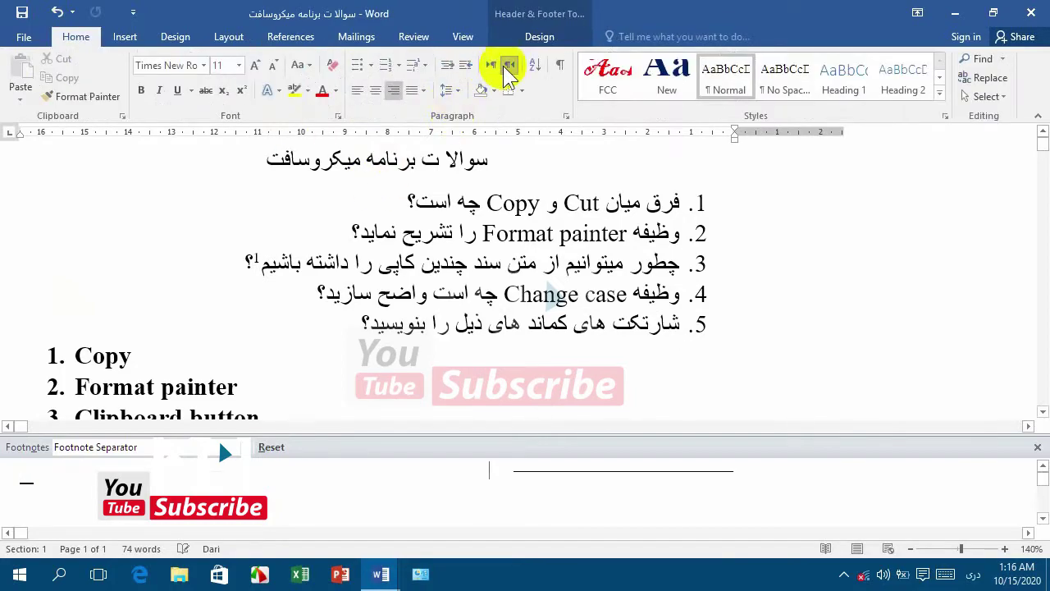
pyautogui.click(463, 36)
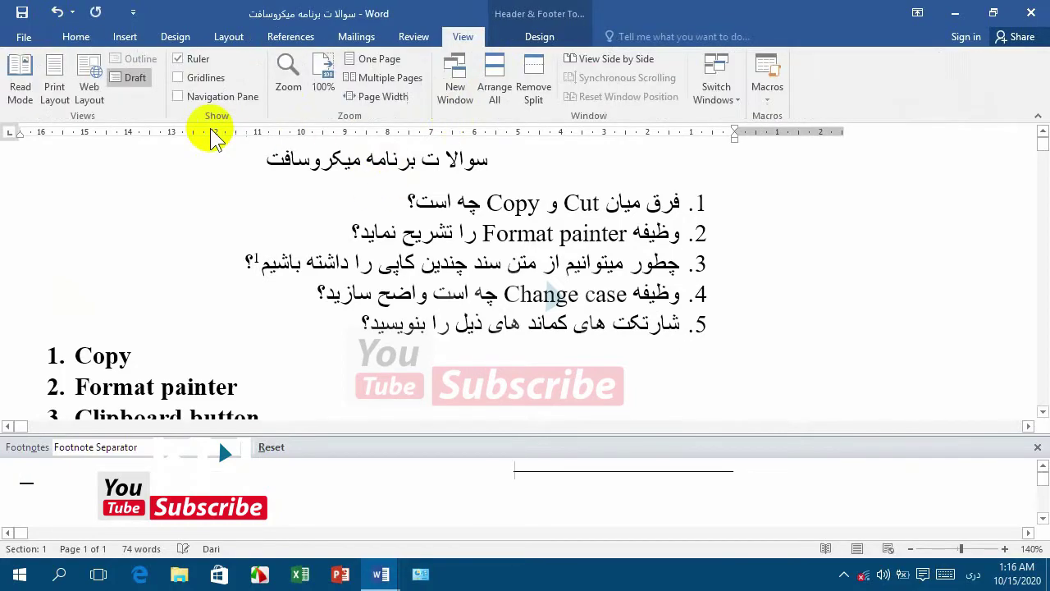
pyautogui.click(54, 82)
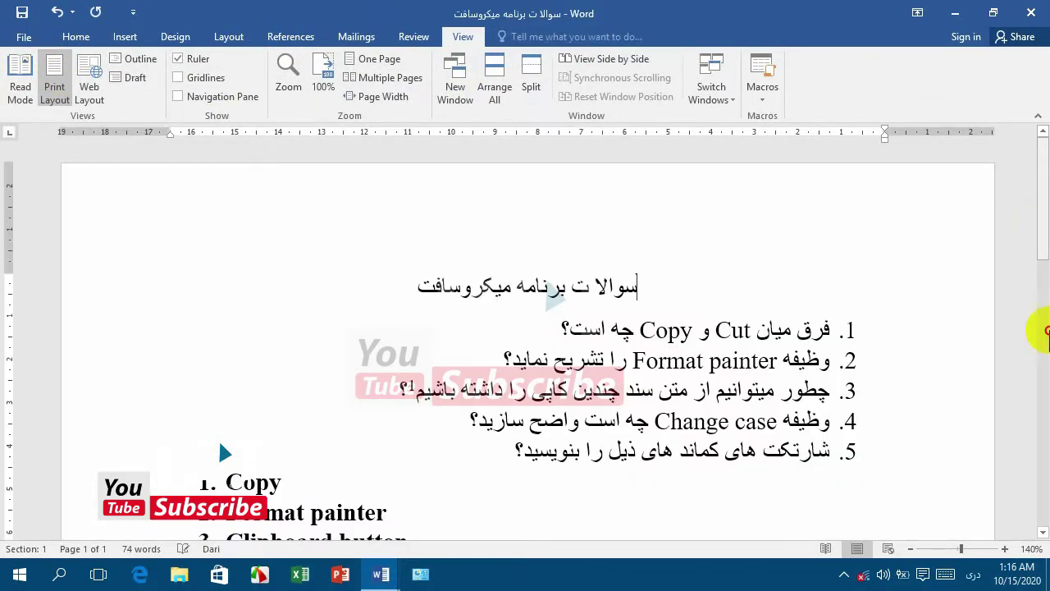
# - Scroll down to the footnote and switch the keyboard input language from Dari to English with Alt+Shift
pyautogui.moveTo(1043, 329); pyautogui.dragTo(1044, 472)
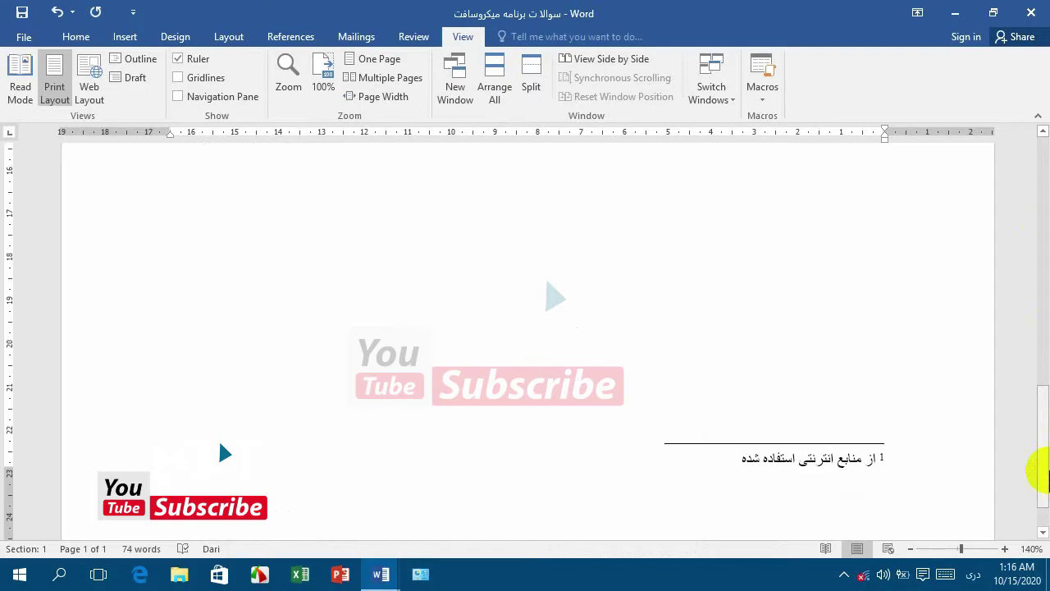
pyautogui.hotkey('alt', 'shift')
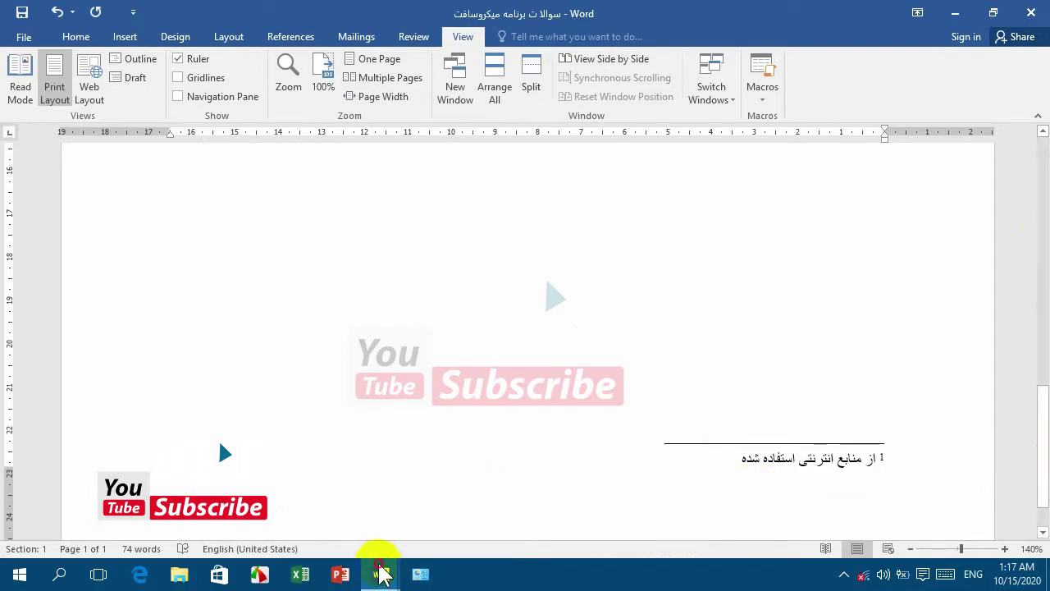
# - Bring Document2 forward, try deleting both selected footnote texts, and dismiss the refusal warning
pyautogui.moveTo(382, 575)
pyautogui.click(288, 528)
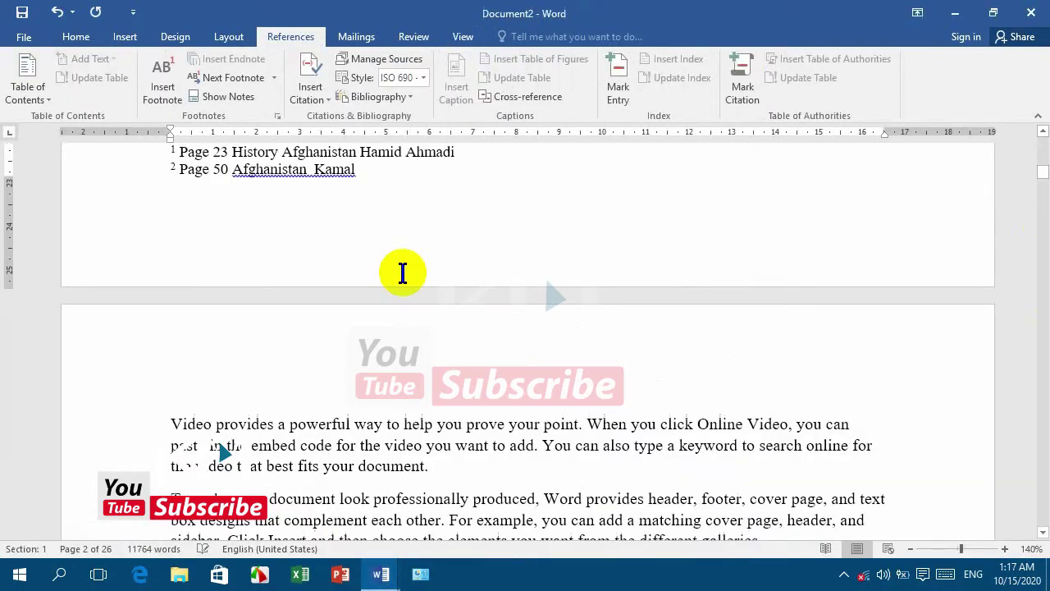
pyautogui.moveTo(381, 193); pyautogui.dragTo(187, 156)
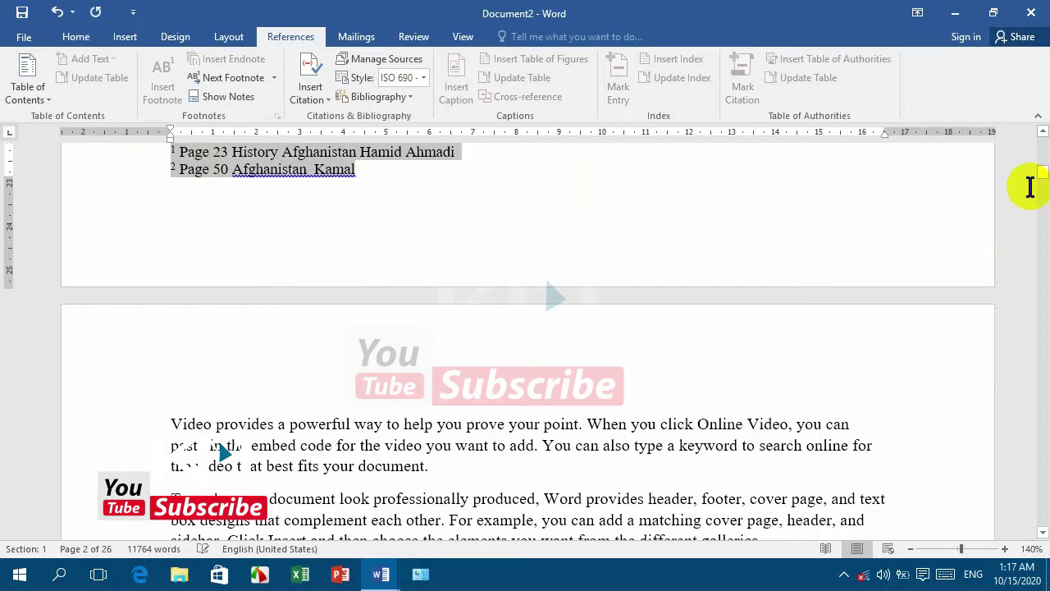
pyautogui.moveTo(1043, 174); pyautogui.dragTo(1047, 176)
pyautogui.press('Delete')
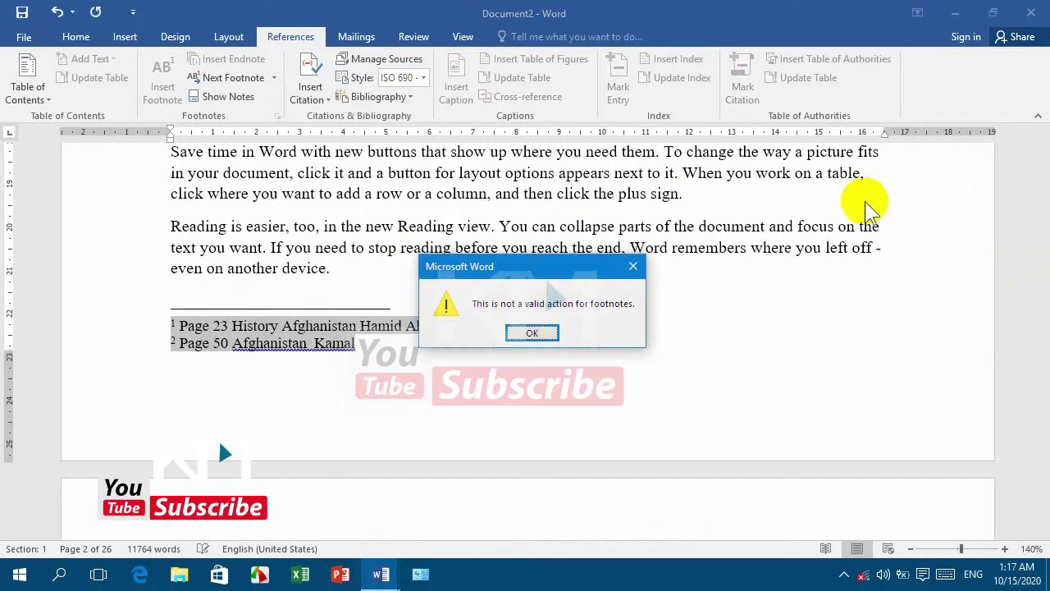
pyautogui.press('Return')
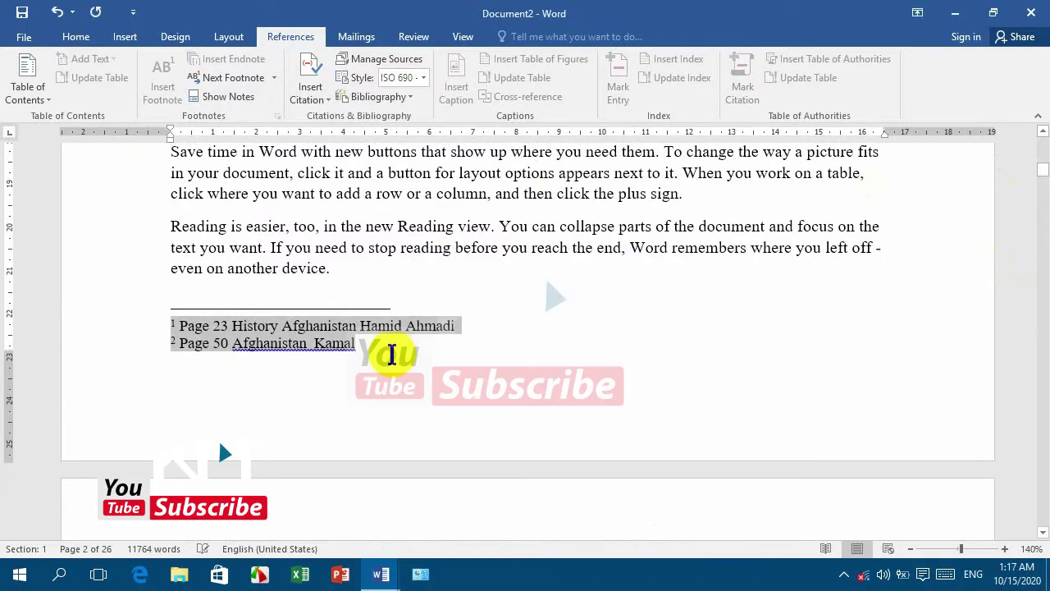
pyautogui.click(391, 355)
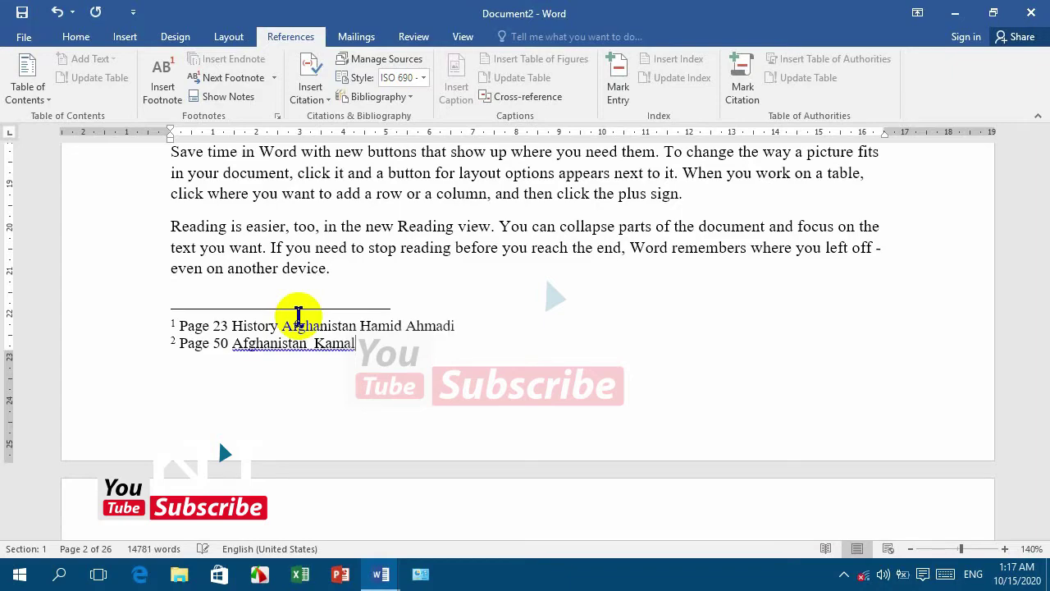
# - Replace every ^f footnote mark in Document2 with nothing, removing all 7 footnotes
pyautogui.click(79, 43)
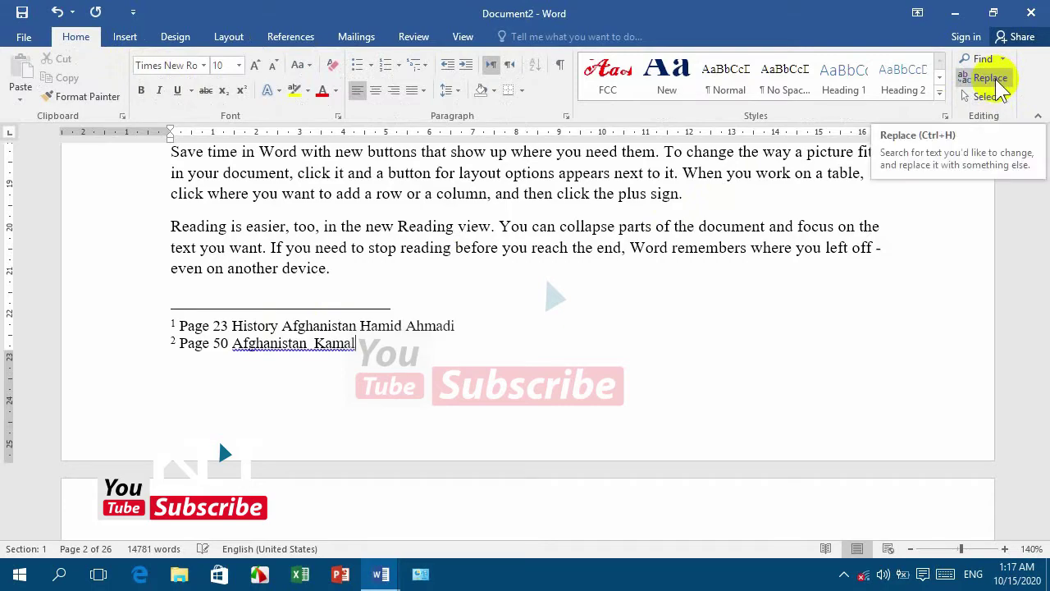
pyautogui.click(996, 78)
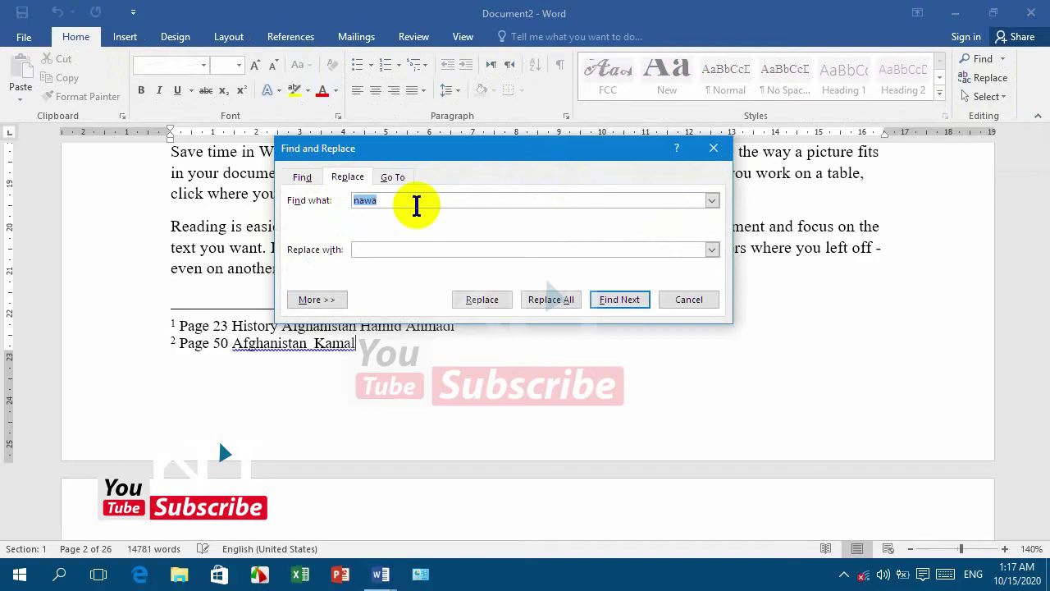
pyautogui.click(320, 301)
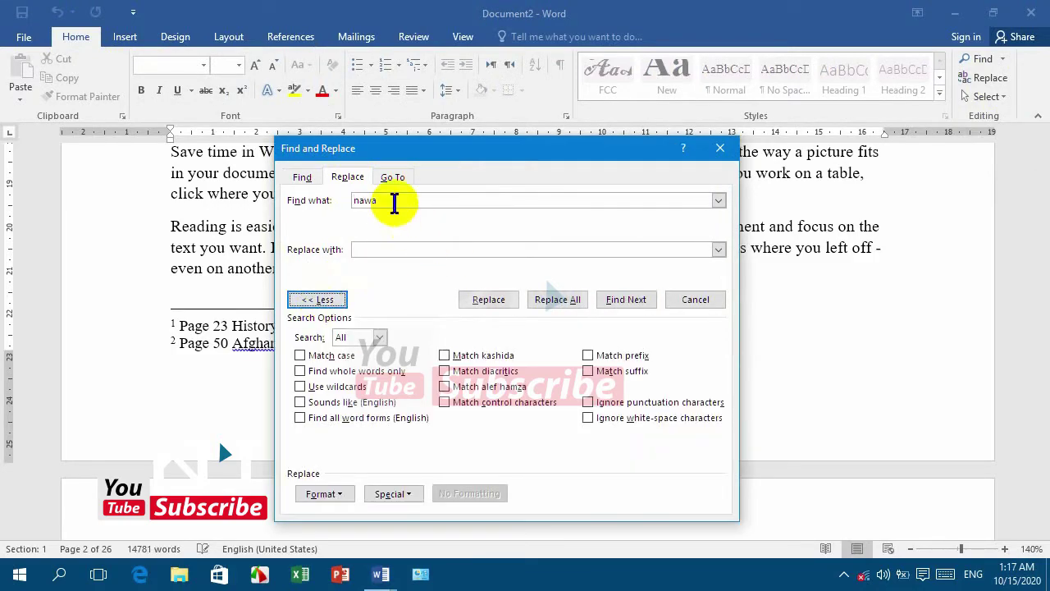
pyautogui.press('BackSpace')
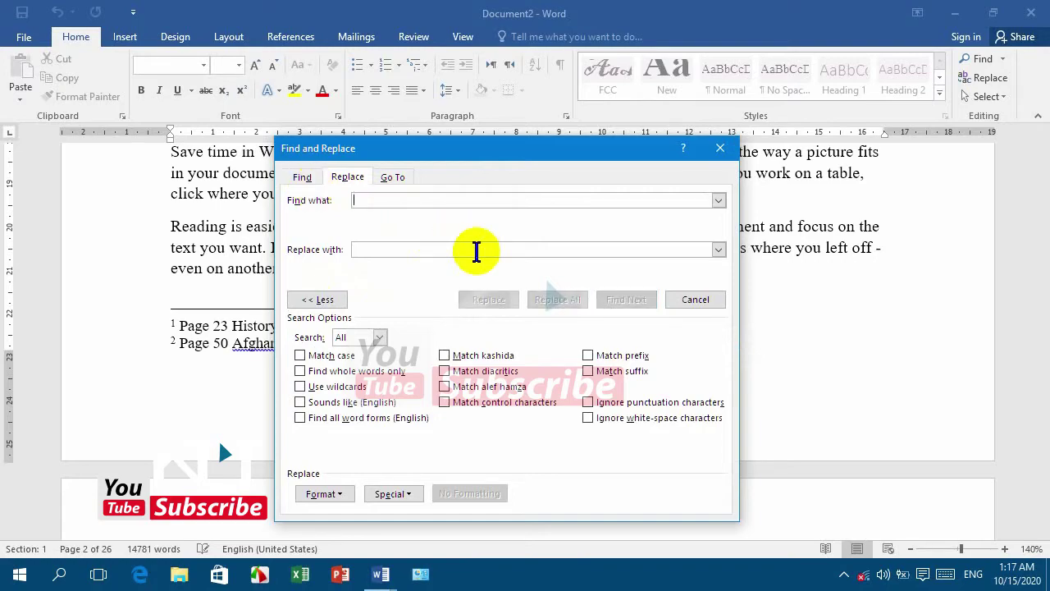
pyautogui.click(394, 494)
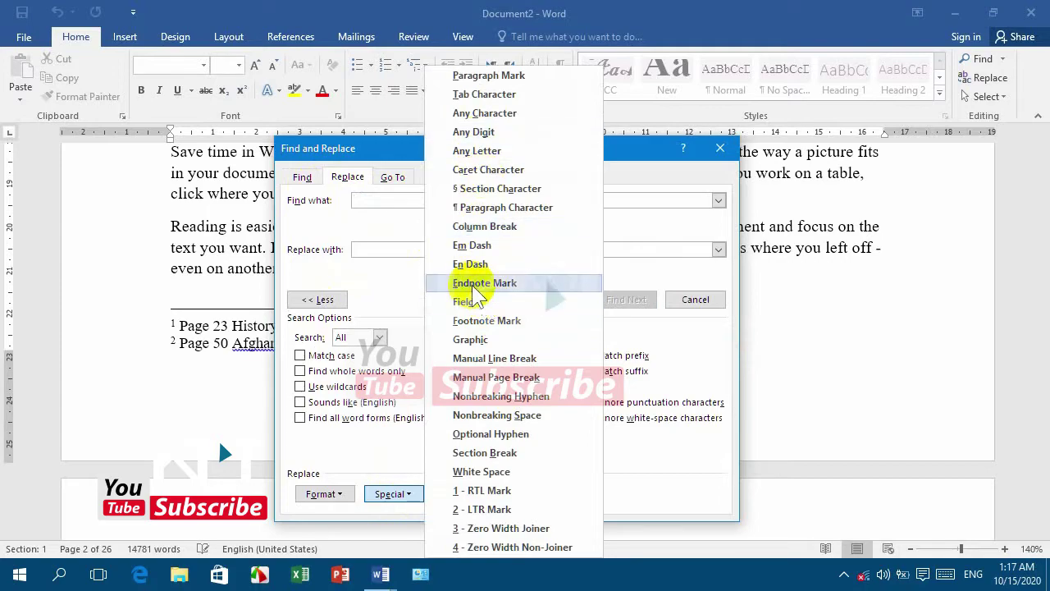
pyautogui.click(486, 321)
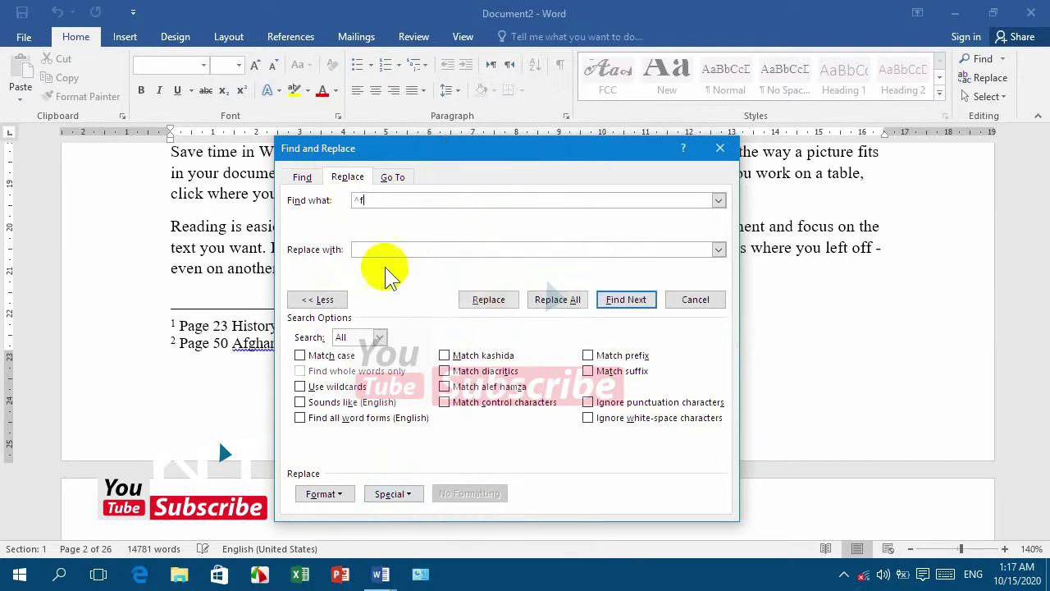
pyautogui.click(370, 252)
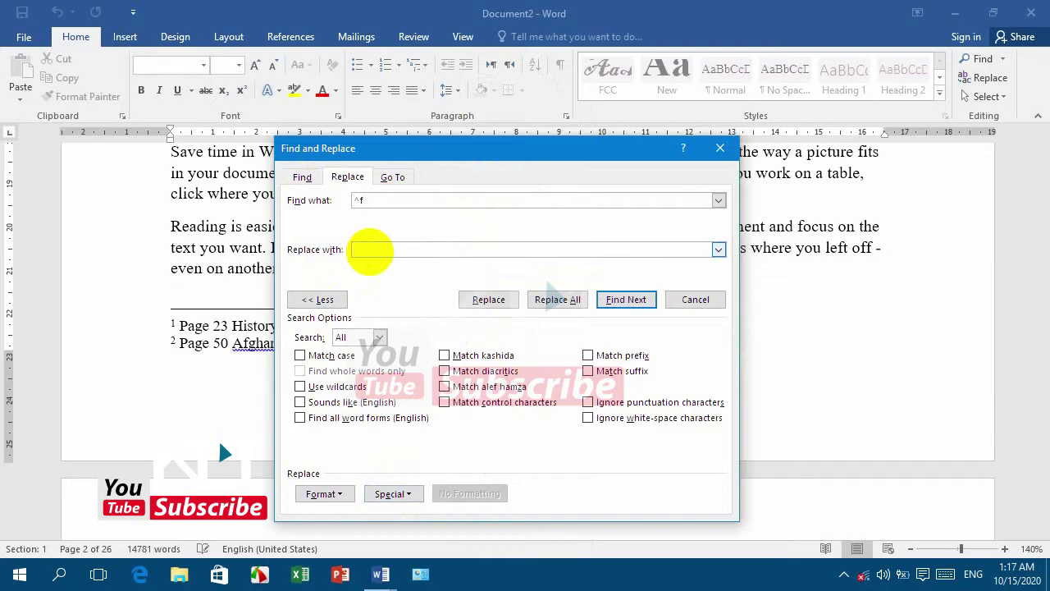
pyautogui.click(568, 306)
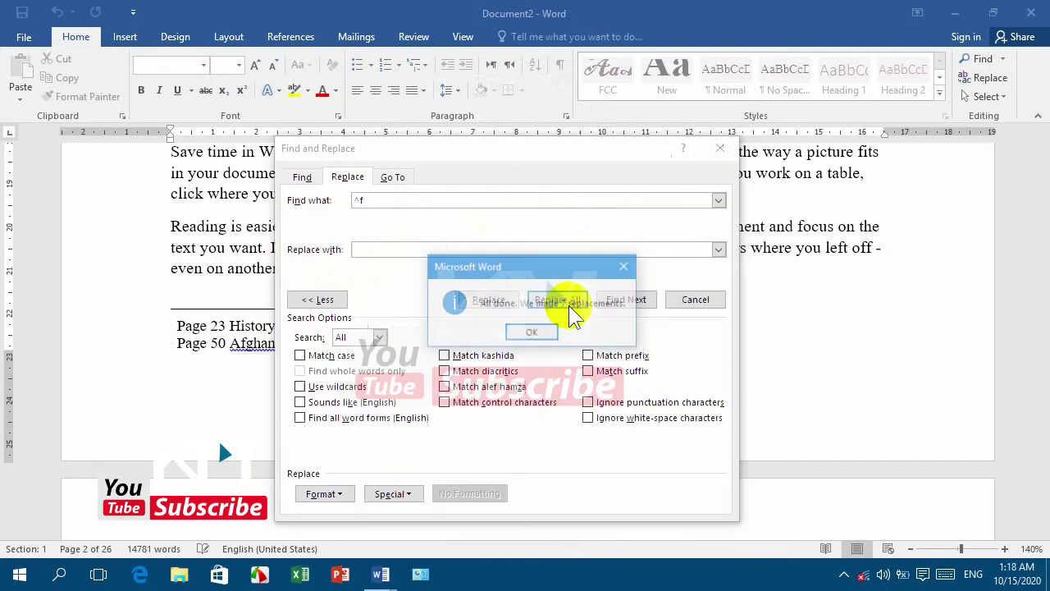
pyautogui.click(535, 328)
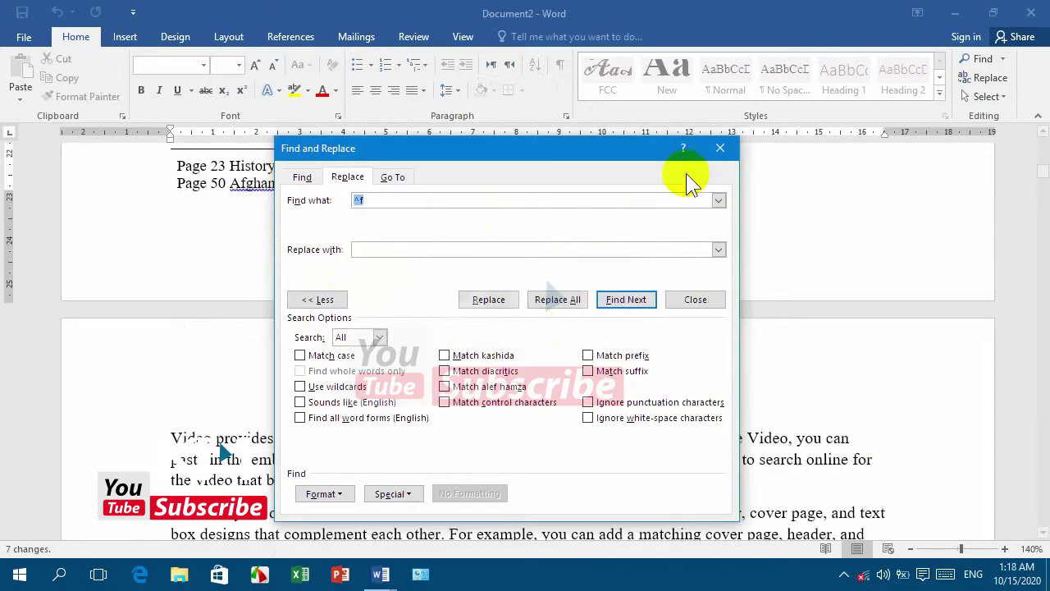
pyautogui.click(719, 148)
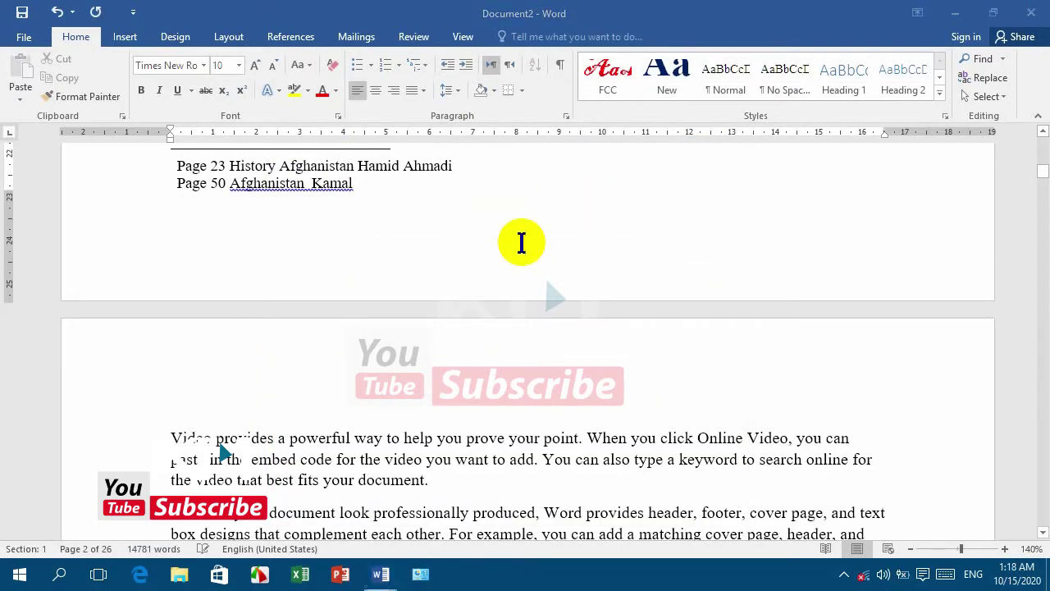
# - Generate sample text with =rand(55) and add a footnote 'ldkfjdkfjksd' after SmartArt graphics
pyautogui.write('rand')
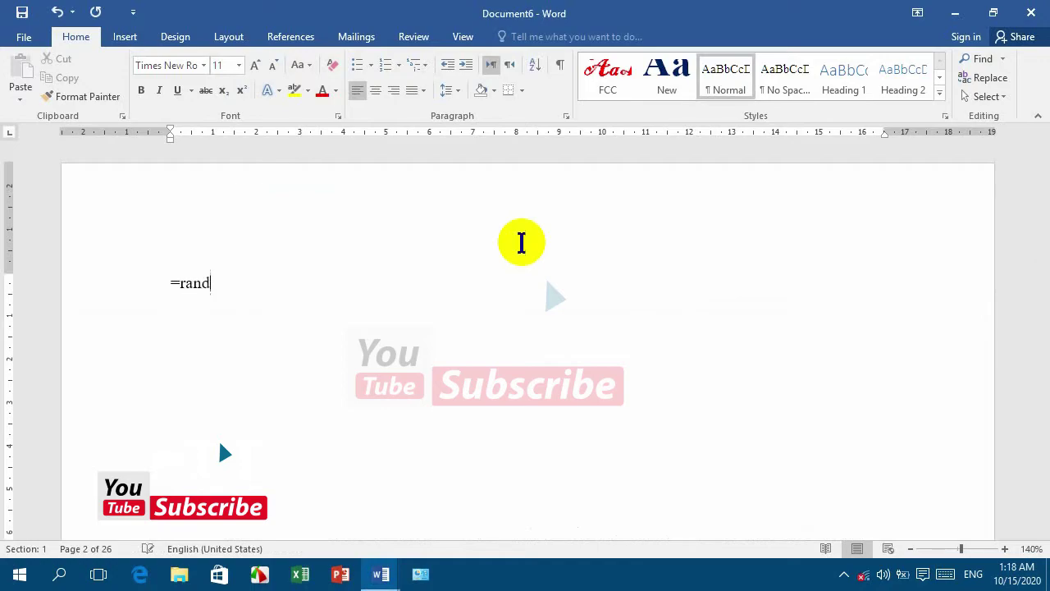
pyautogui.write('(55)')
pyautogui.press('Return')
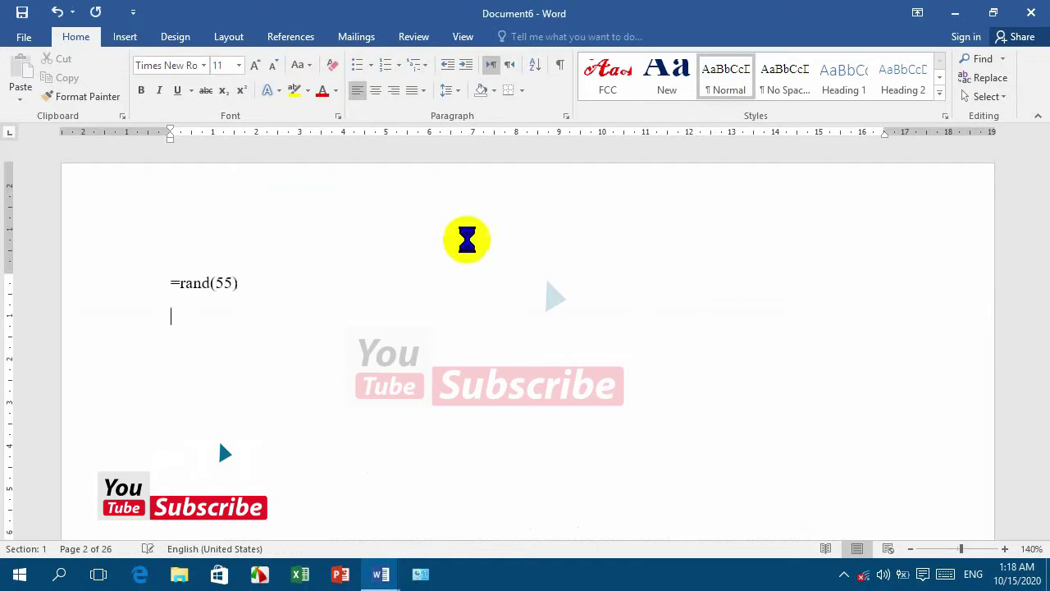
pyautogui.scroll(-3, 466, 287)
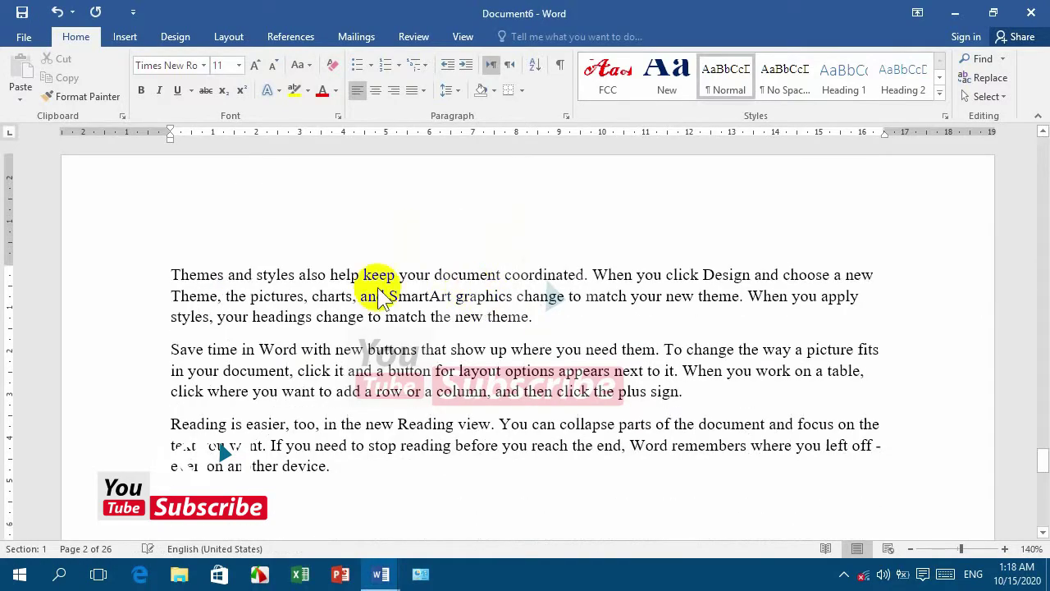
pyautogui.moveTo(466, 287); pyautogui.dragTo(382, 287)
pyautogui.hotkey('ctrl', 'alt', 'f')
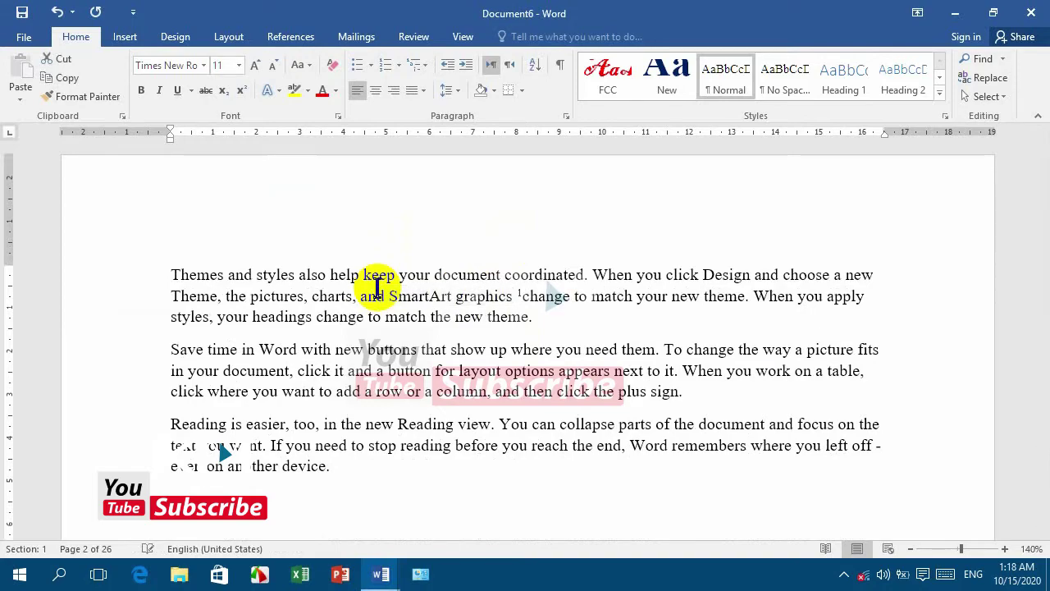
pyautogui.write('ldkfjdkfjksd')
# - Insert a footnote after 'stop reading', undoing a stray footnote placed before a button
pyautogui.scroll(3, 375, 394)
pyautogui.click(380, 392)
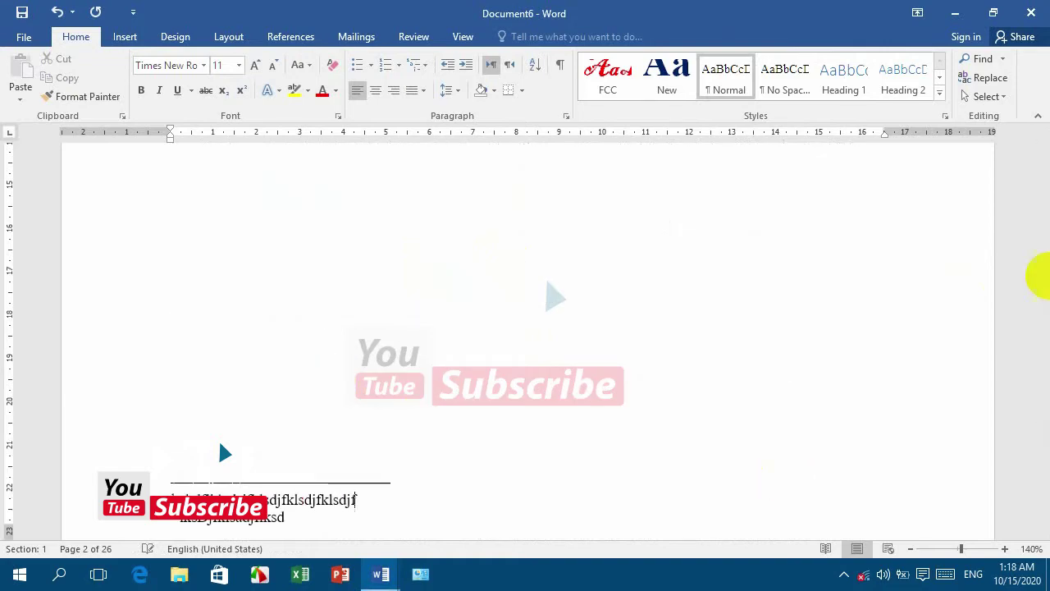
pyautogui.click(1043, 227)
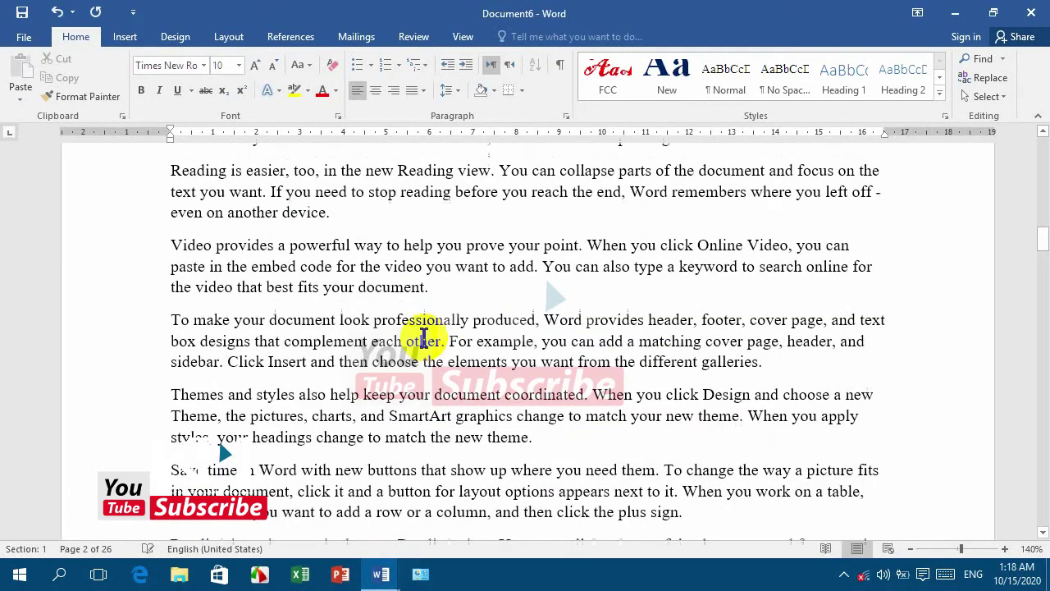
pyautogui.moveTo(428, 335); pyautogui.dragTo(358, 332)
pyautogui.click(358, 331)
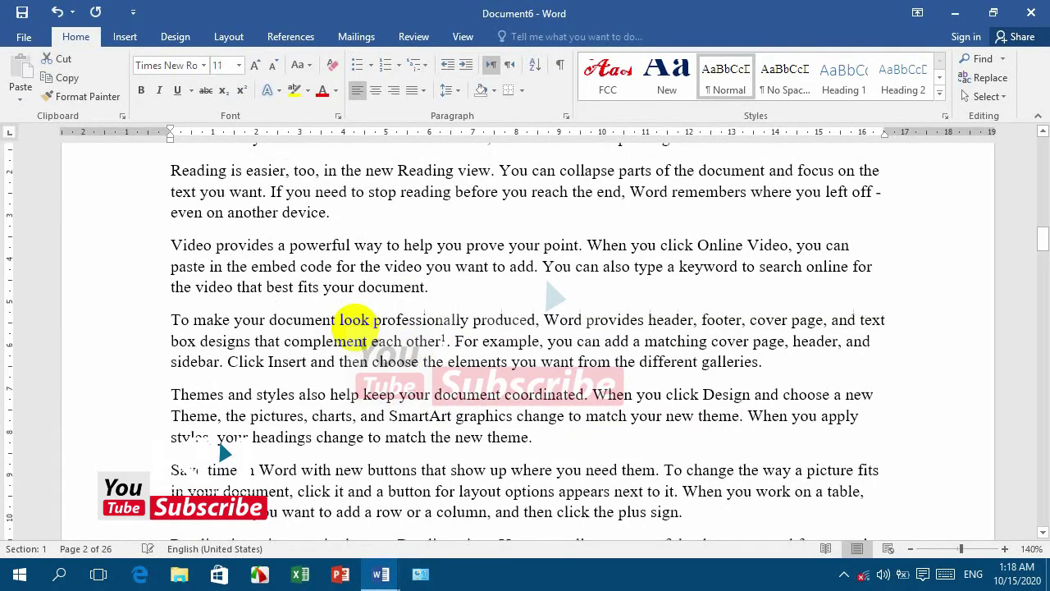
pyautogui.scroll(-3, 418, 316)
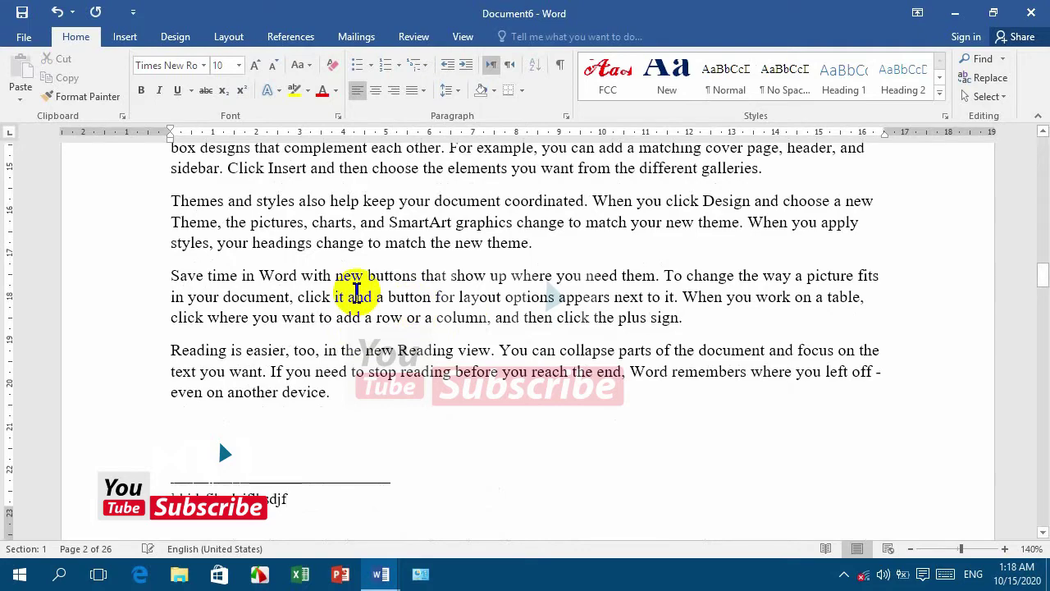
pyautogui.moveTo(367, 297); pyautogui.dragTo(317, 300)
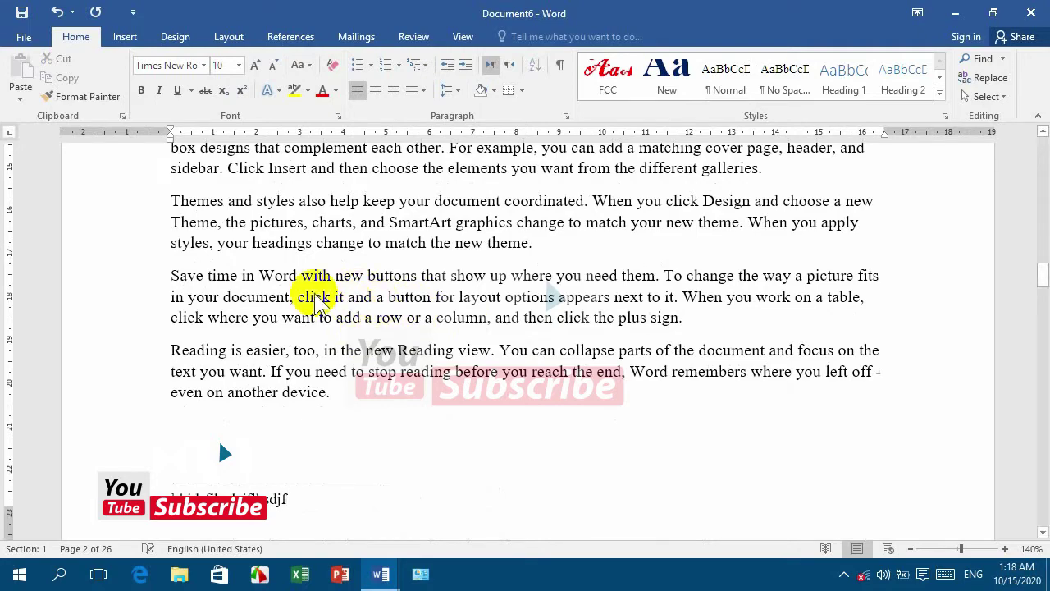
pyautogui.hotkey('ctrl', 'alt', 'f')
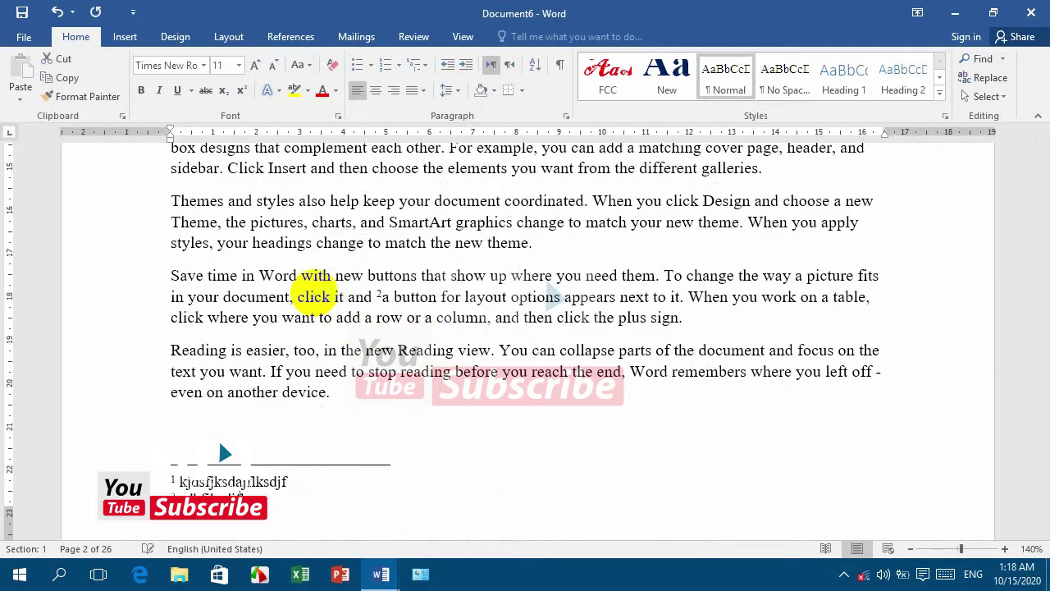
pyautogui.scroll(-5, 1041, 365)
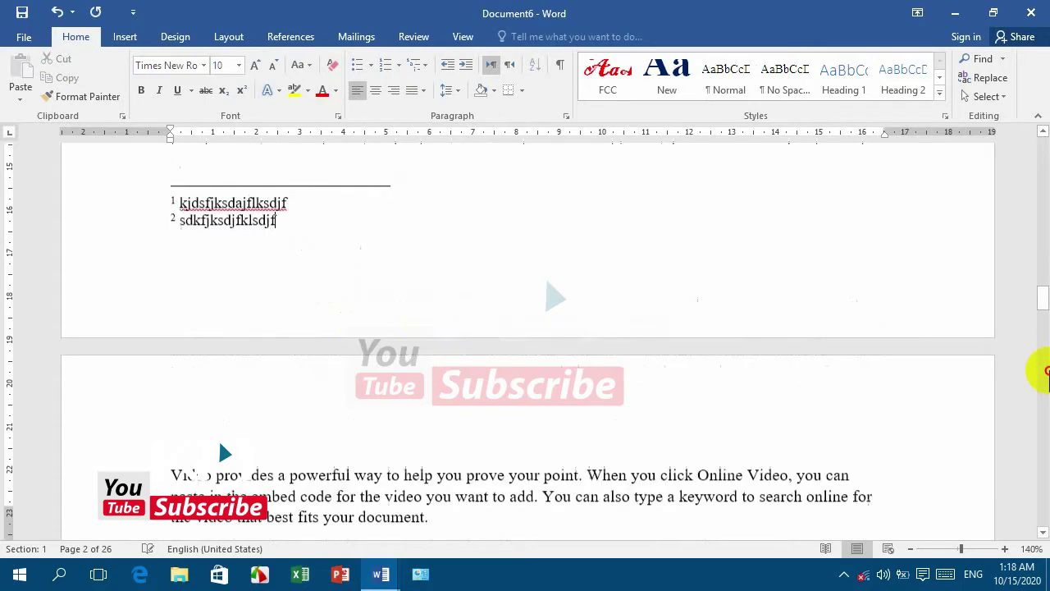
pyautogui.hotkey('ctrl', 'z')
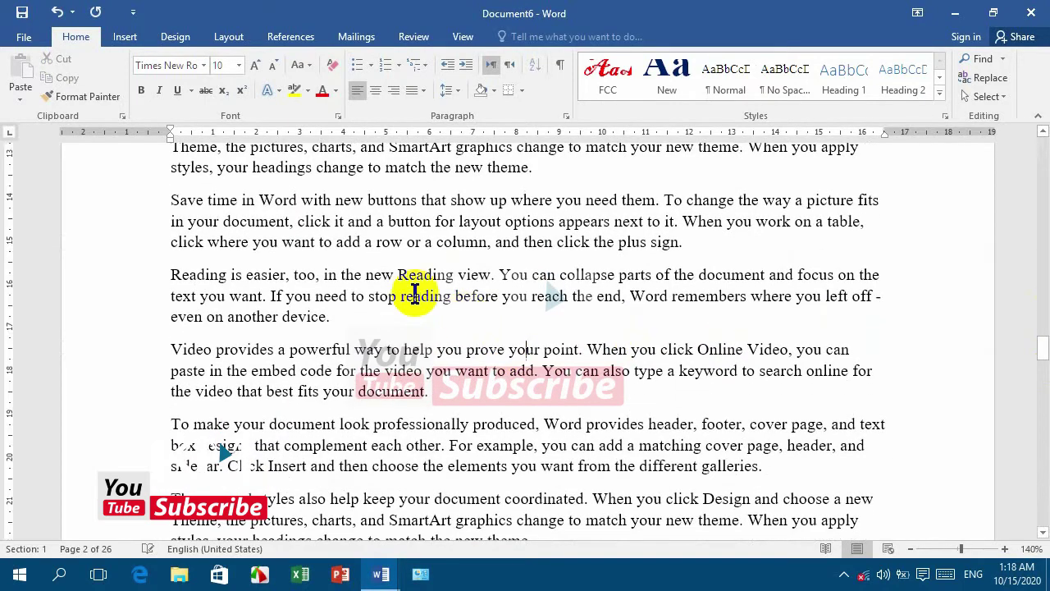
pyautogui.moveTo(453, 297); pyautogui.dragTo(381, 281)
pyautogui.hotkey('ctrl', 'alt', 'f')
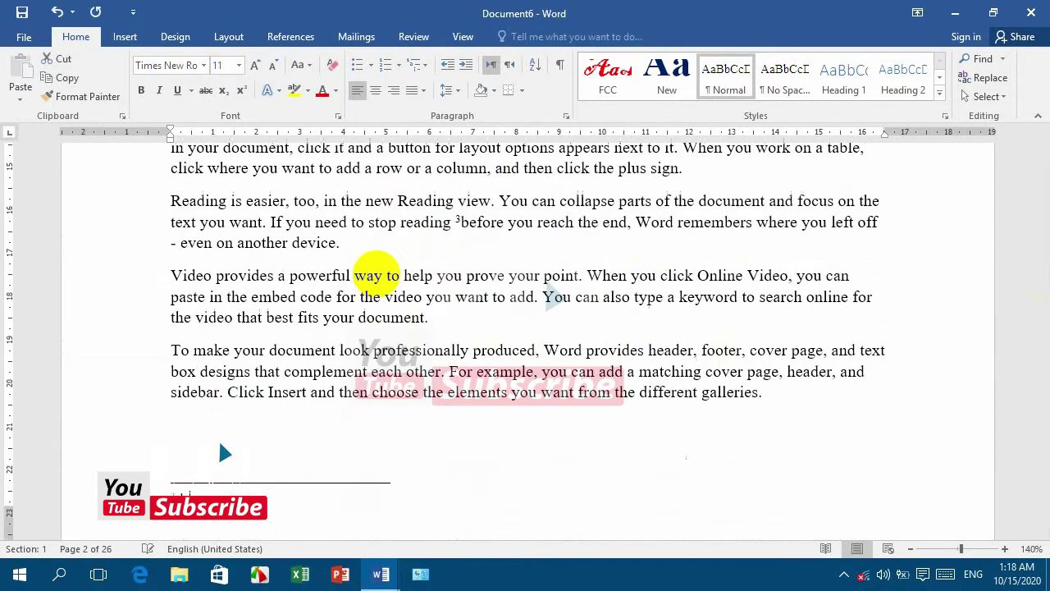
# - Enter 'sdlkfjsdlkfjsldsj' as the text of the new footnote
pyautogui.write('sdlkfjsdlkfjsldsj')
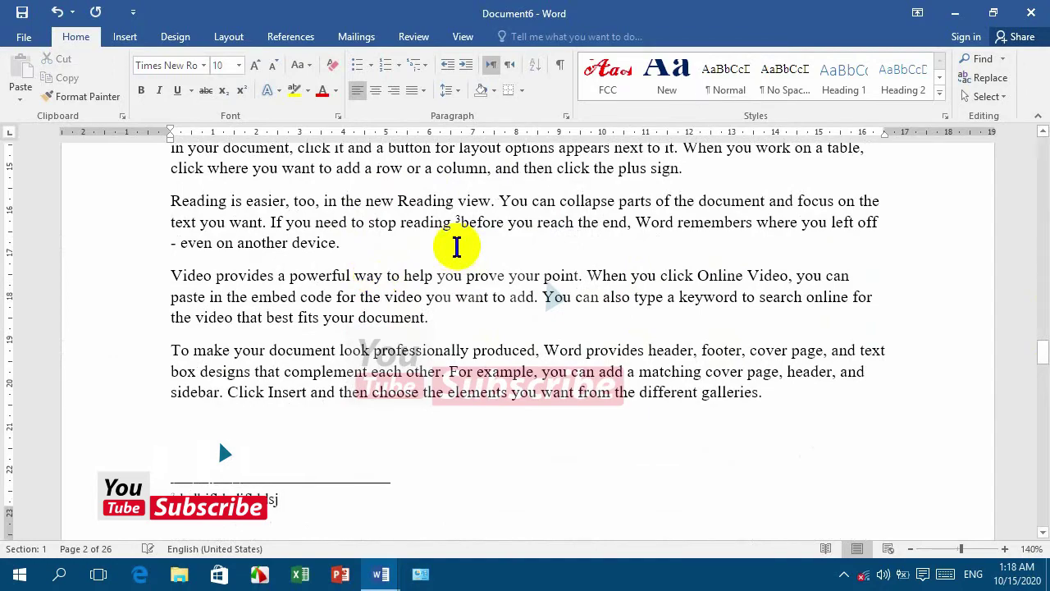
pyautogui.hotkey('ctrl', 'h')
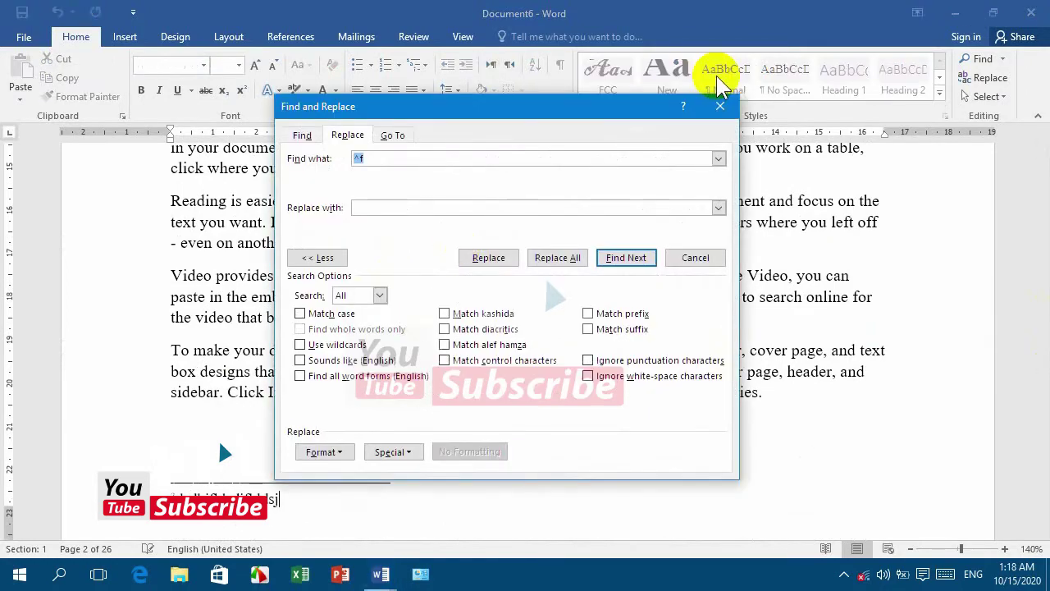
pyautogui.click(719, 106)
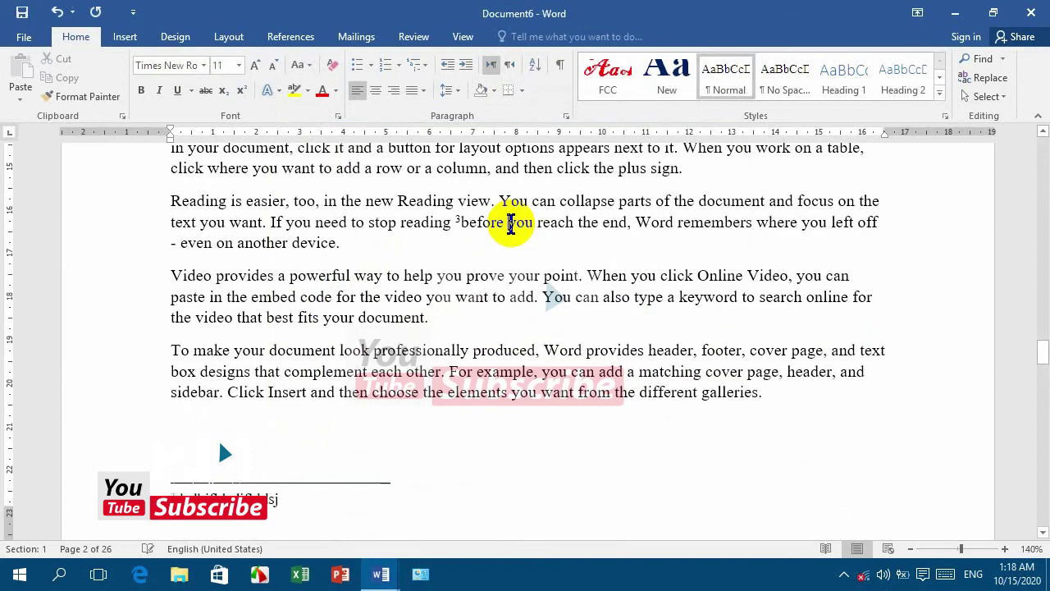
# - Replace all ^f footnote marks with nothing, deleting 5 footnotes, then show the References tools
pyautogui.hotkey('ctrl', 'h')
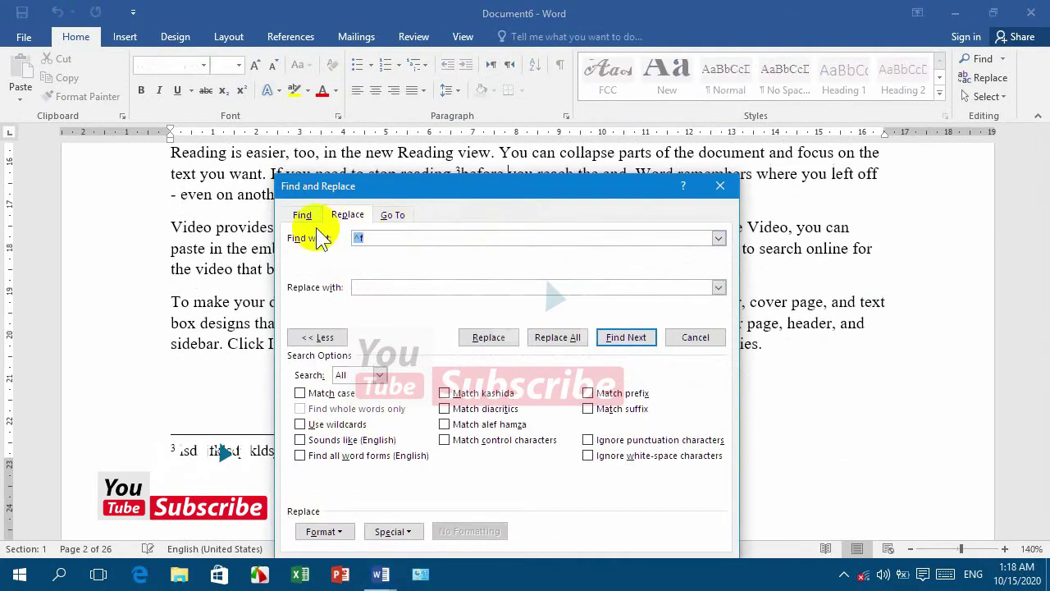
pyautogui.click(399, 534)
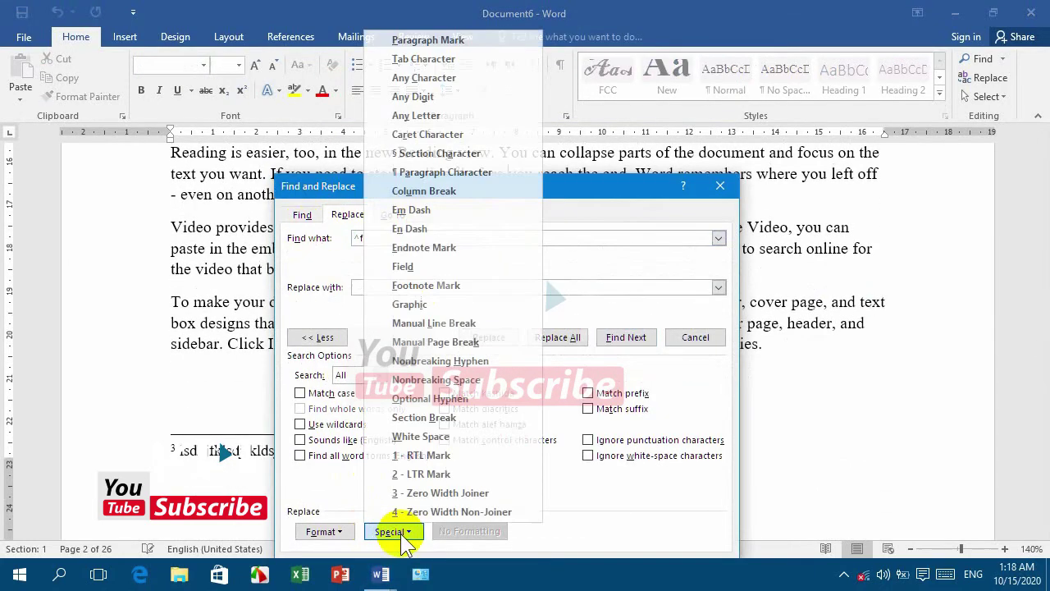
pyautogui.click(372, 285)
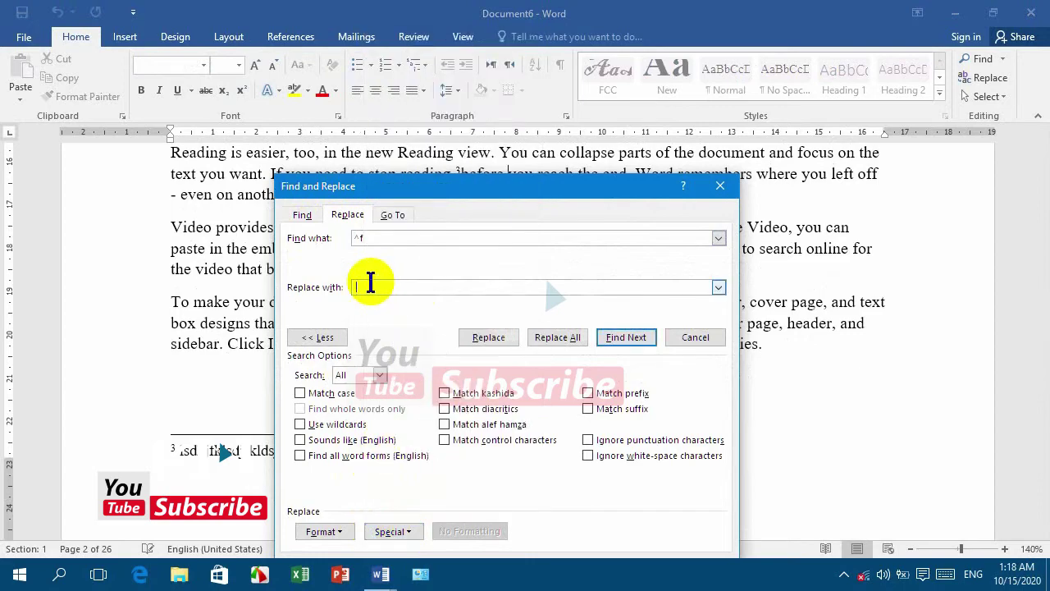
pyautogui.click(556, 338)
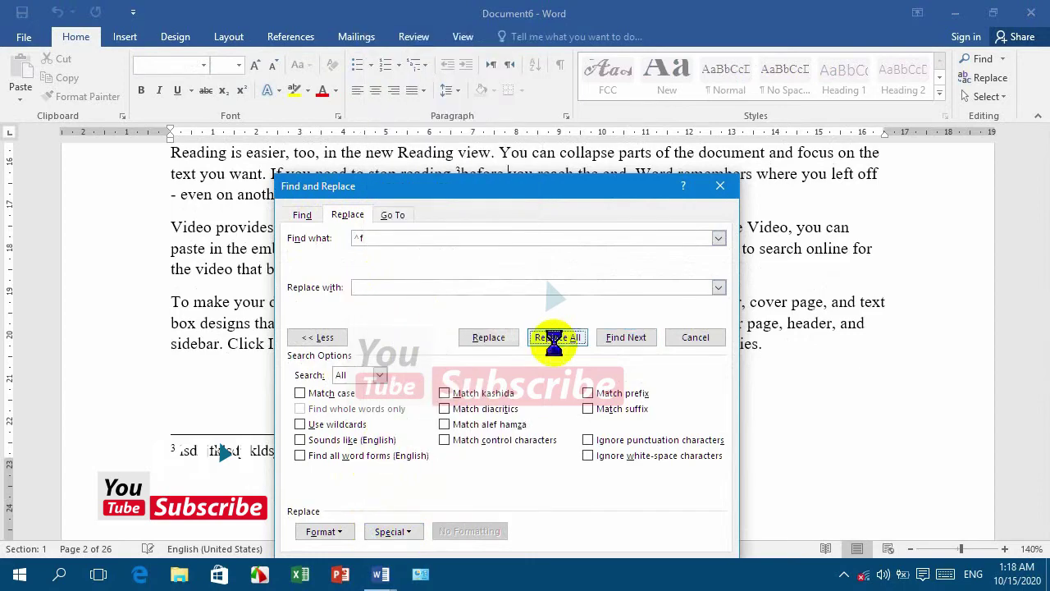
pyautogui.click(528, 328)
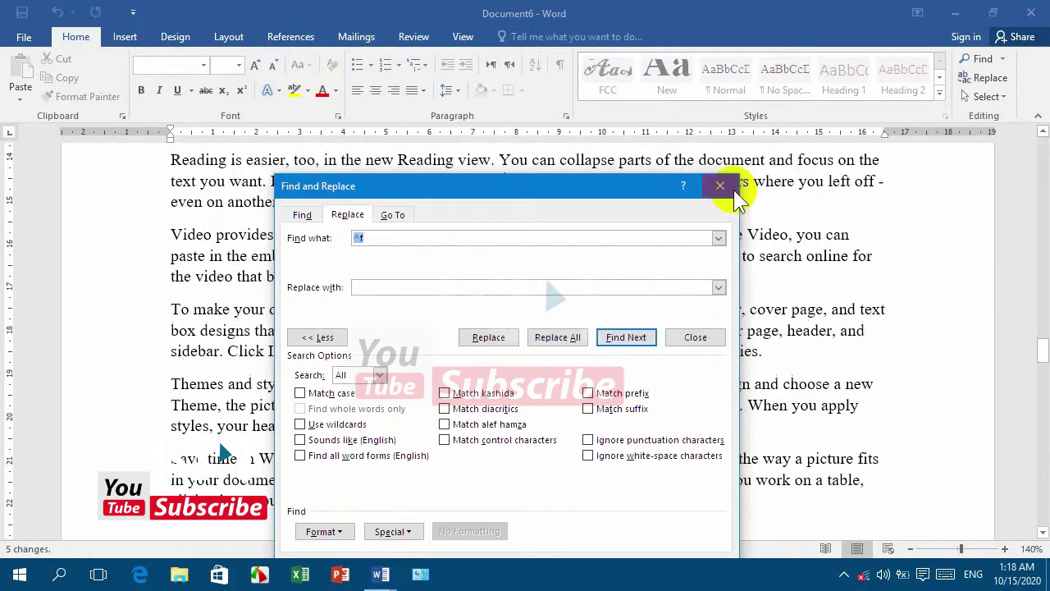
pyautogui.click(734, 189)
pyautogui.moveTo(1043, 344)
pyautogui.mouseDown()
pyautogui.moveTo(1040, 263)
pyautogui.moveTo(1039, 533)
pyautogui.moveTo(1038, 507)
pyautogui.mouseUp()
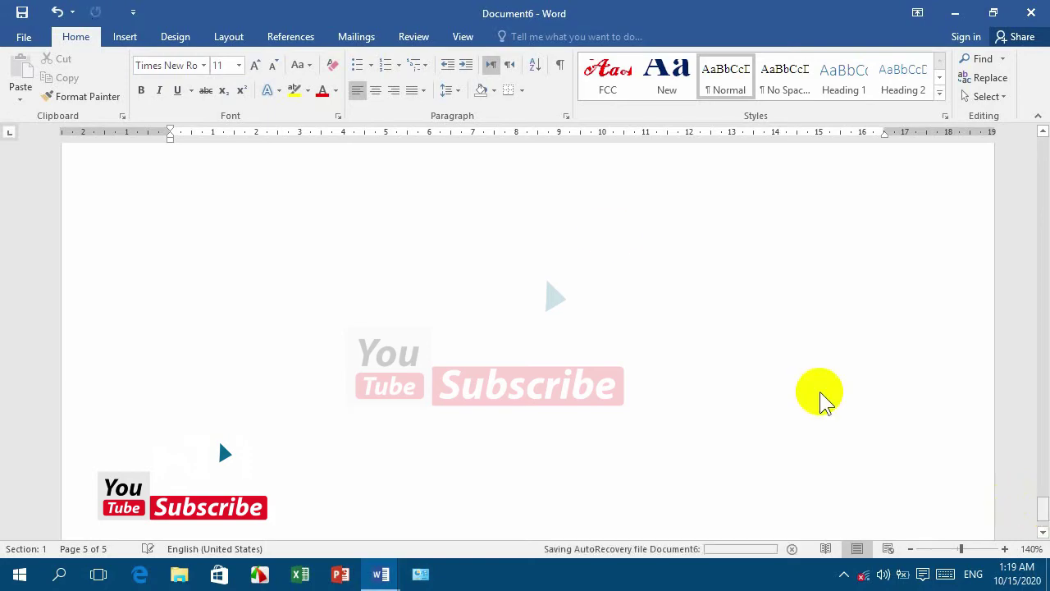
pyautogui.click(300, 43)
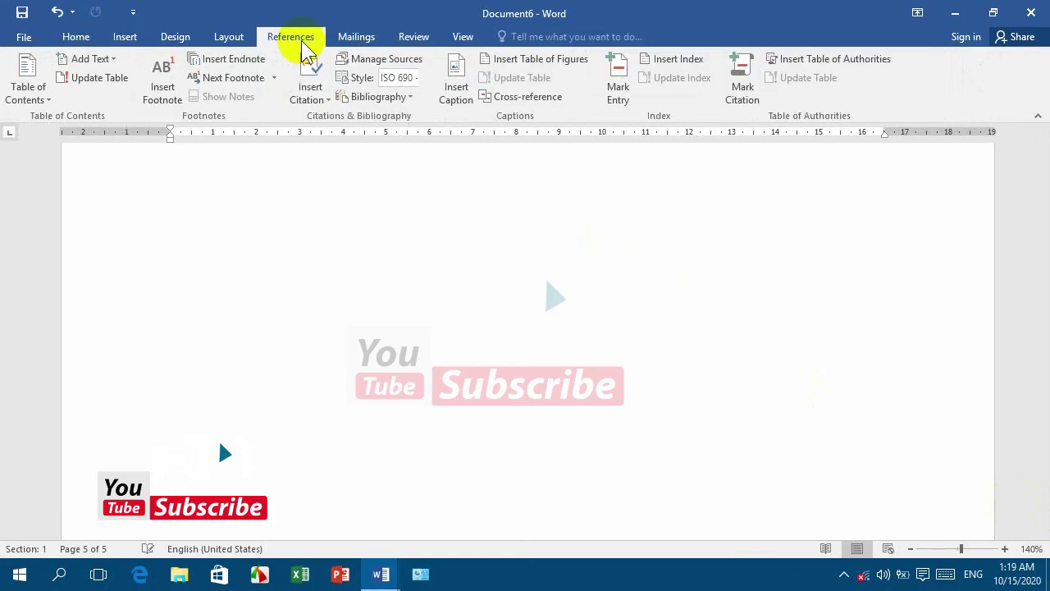